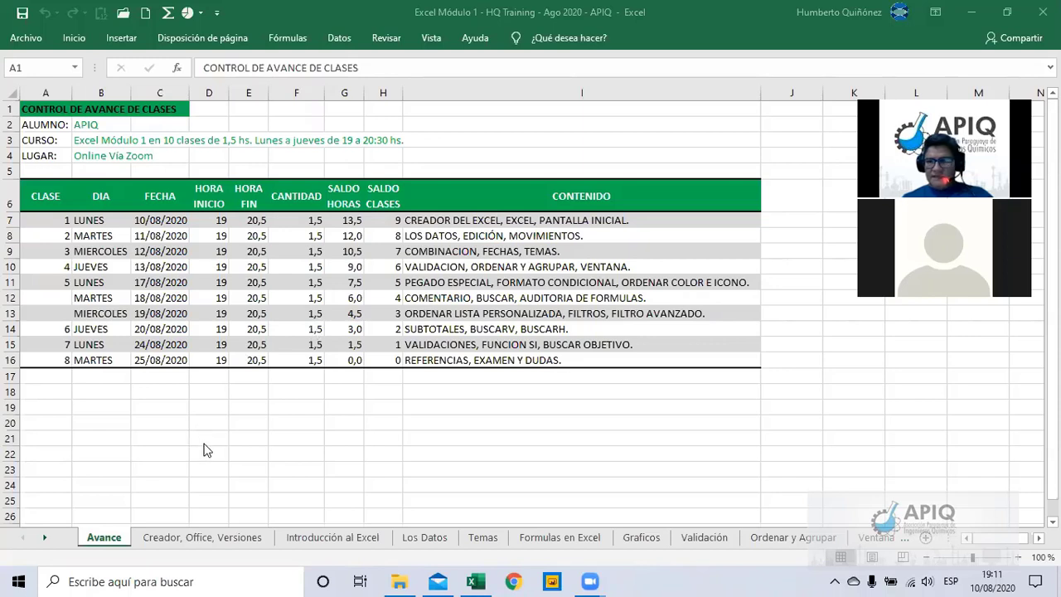
# Step: Switch to the 'Creador, Office, Versiones' sheet to show the Charles Simonyi biography
pyautogui.click(226, 539)
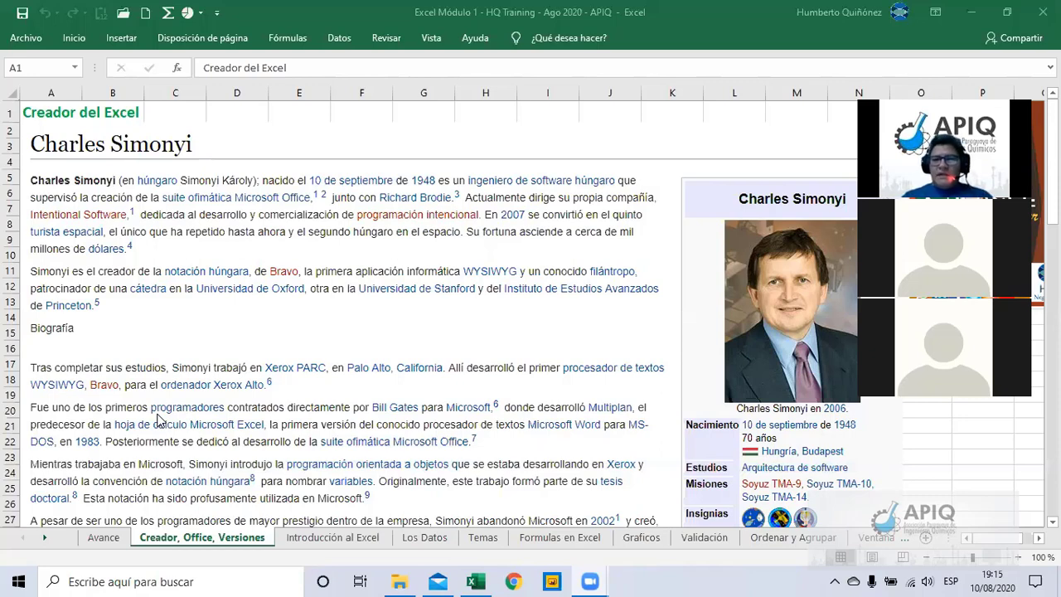
# Step: Scroll through Simonyi's Xerox and Microsoft career down to the 'Que es Microsoft Office' heading
pyautogui.click(301, 389)
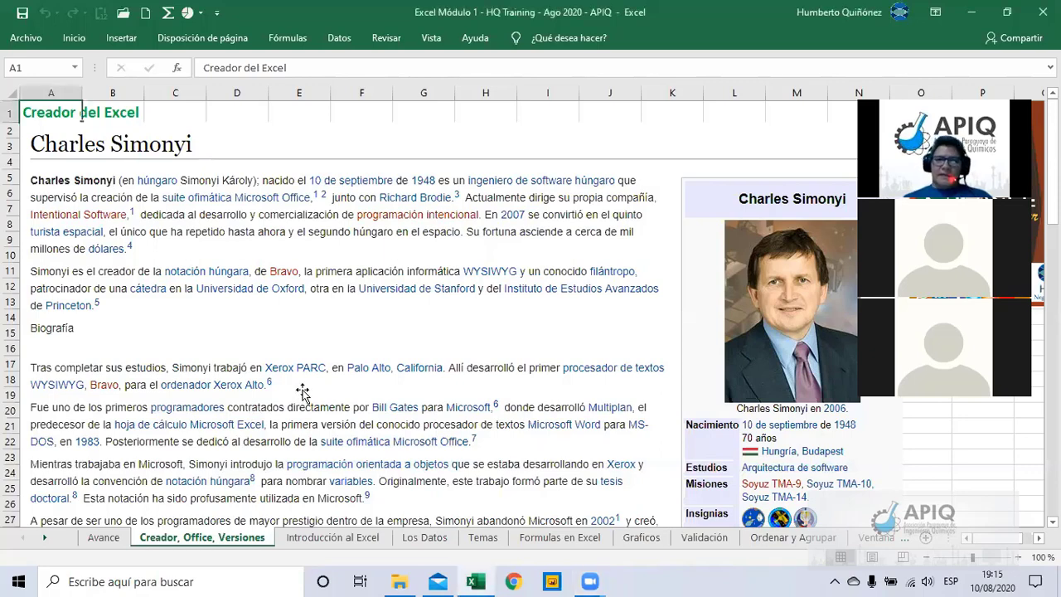
pyautogui.press('Down')
pyautogui.press('Down')
pyautogui.press('Down')
pyautogui.press('Down')
pyautogui.press('Down')
pyautogui.press('Down')
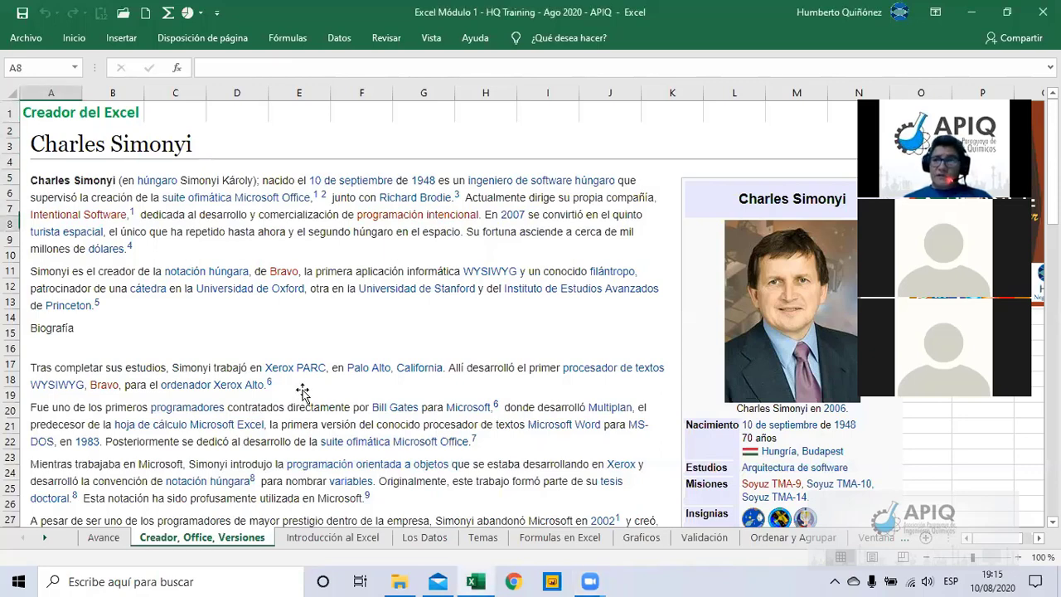
pyautogui.press('Down')
pyautogui.press('Down')
pyautogui.press('Down')
pyautogui.press('Down')
pyautogui.press('Down')
pyautogui.press('Down')
pyautogui.press('Down')
pyautogui.press('Down')
pyautogui.press('Down')
pyautogui.press('Down')
pyautogui.press('Down')
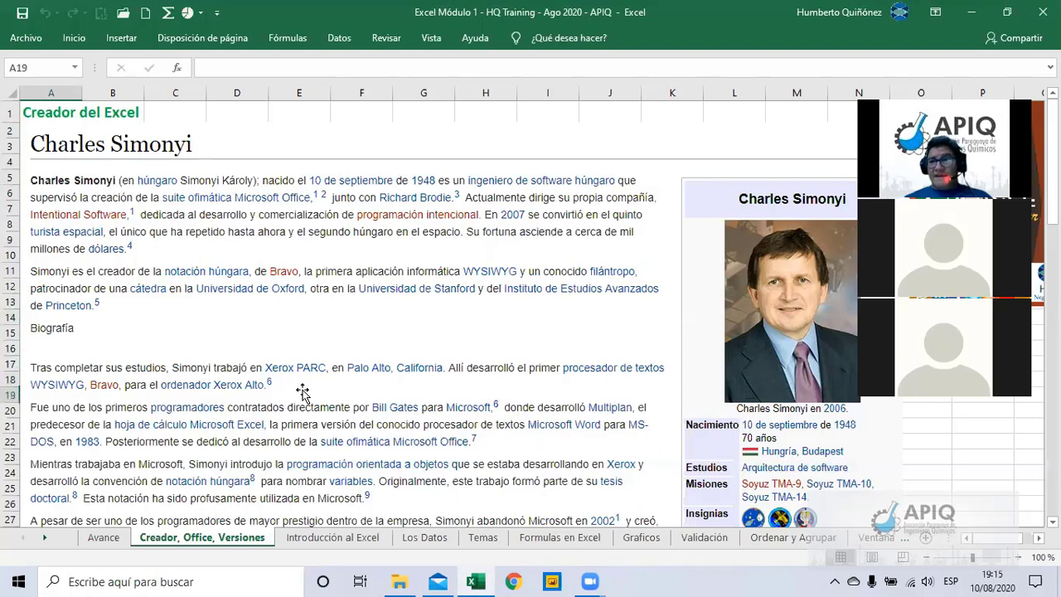
pyautogui.press('Down')
pyautogui.press('Down')
pyautogui.press('Down')
pyautogui.press('Down')
pyautogui.press('Down')
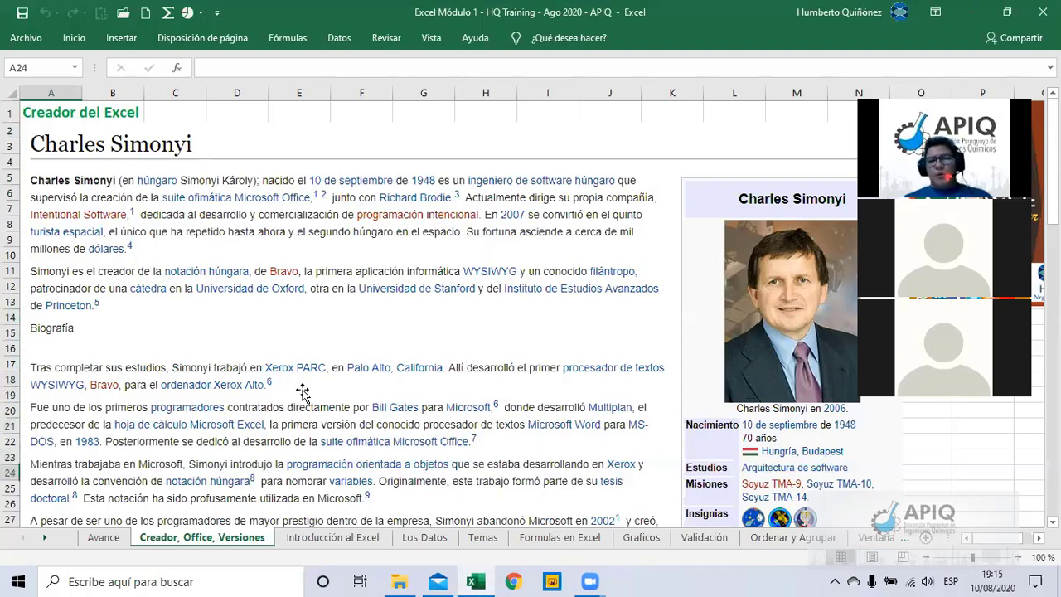
pyautogui.press('Down')
pyautogui.press('Down')
pyautogui.press('Down')
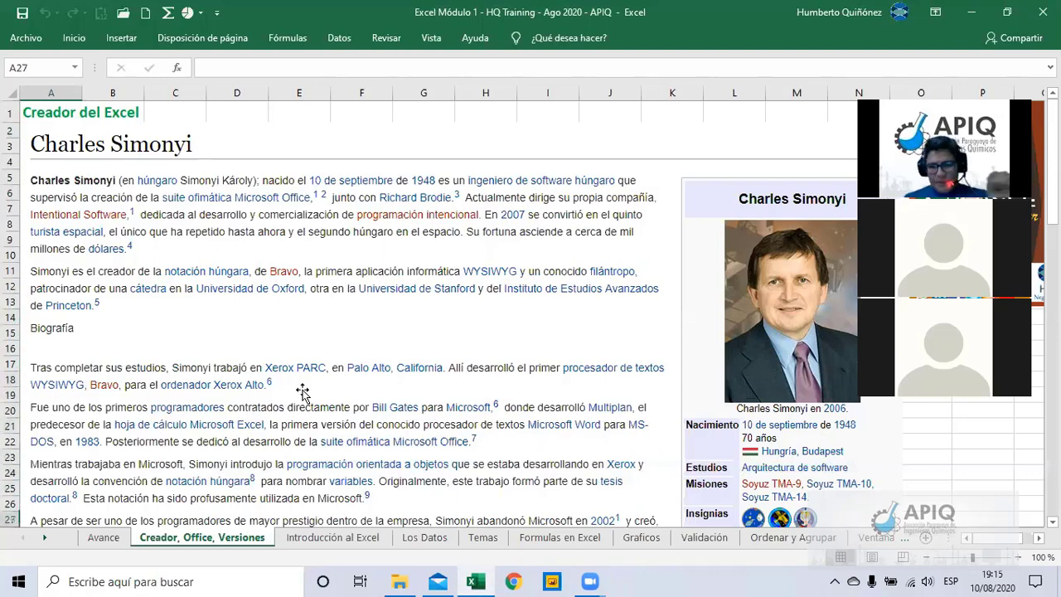
pyautogui.press('Down')
pyautogui.press('Down')
pyautogui.press('Down')
pyautogui.press('Down')
pyautogui.press('Down')
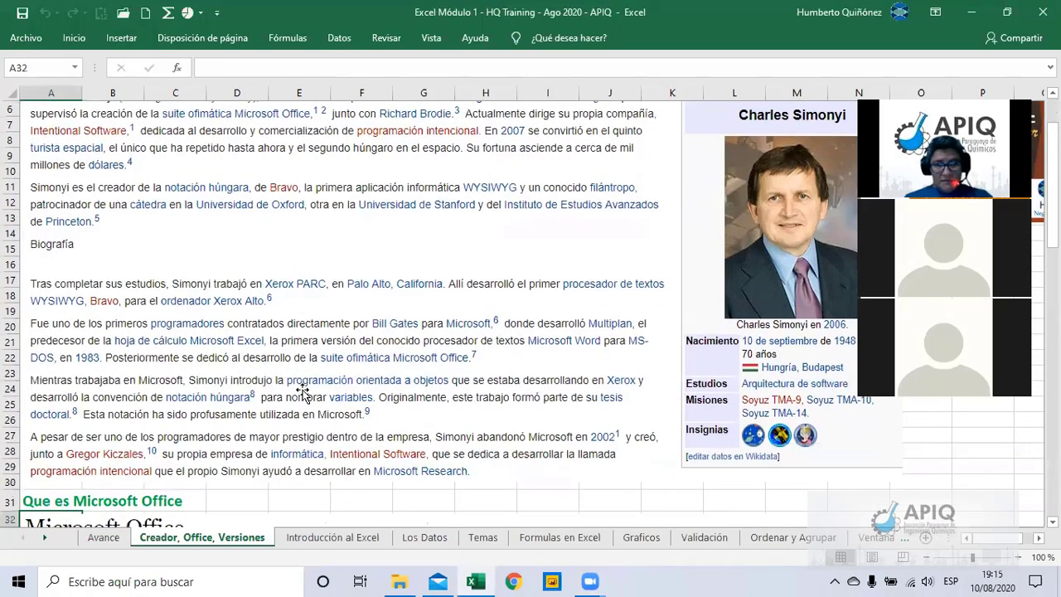
pyautogui.press('Down')
pyautogui.press('Up')
pyautogui.press('Up')
pyautogui.press('Up')
pyautogui.press('Up')
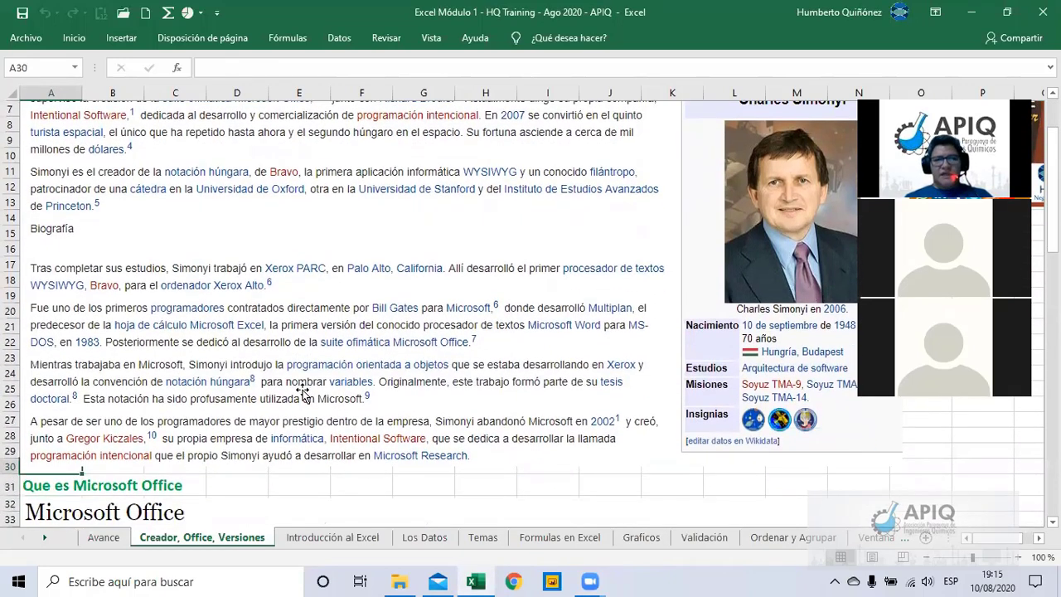
pyautogui.press('Up')
pyautogui.press('Up')
pyautogui.press('Up')
pyautogui.press('Up')
pyautogui.press('Up')
pyautogui.press('Up')
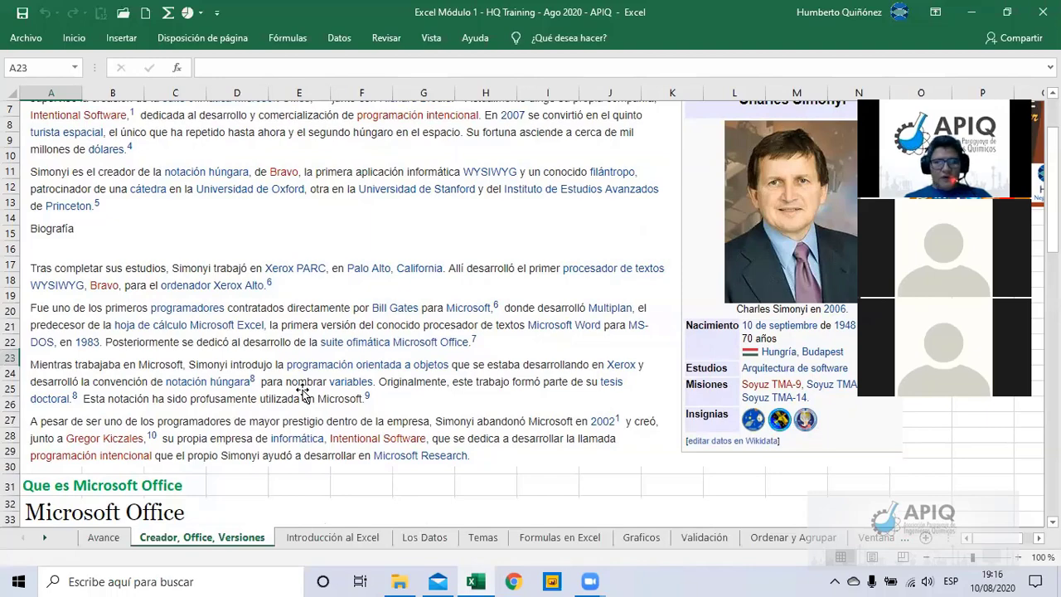
pyautogui.press('Down')
# Step: Scroll past the Office 1989 launch and Office 365 text to the row 57 'Versiones De Excel' heading
pyautogui.press('Down')
pyautogui.press('Down')
pyautogui.press('Down')
pyautogui.press('Down')
pyautogui.press('Down')
pyautogui.press('Down')
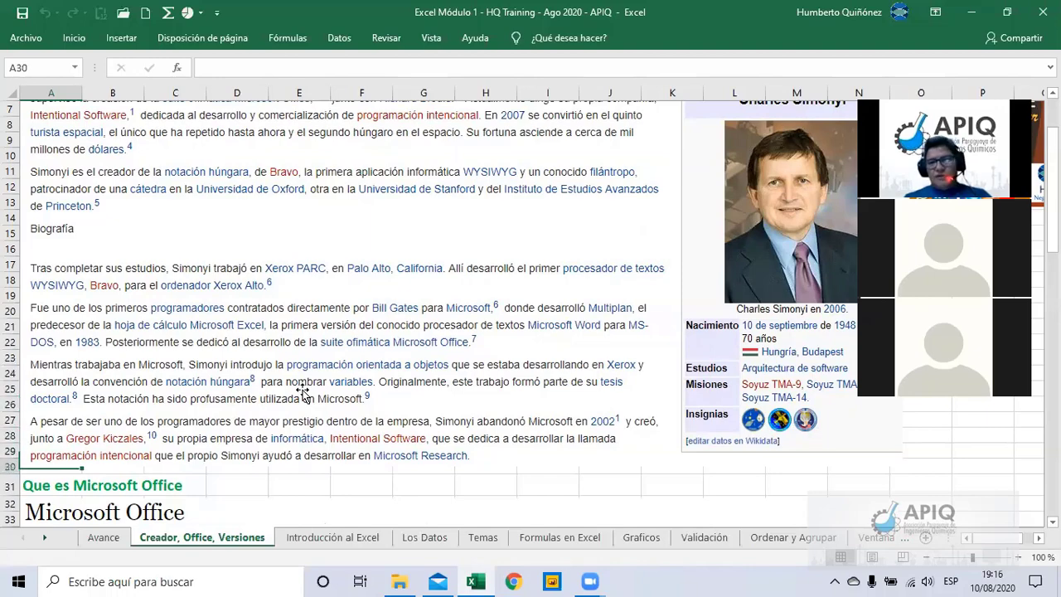
pyautogui.press('Down')
pyautogui.press('Down')
pyautogui.press('Down')
pyautogui.press('Down')
pyautogui.press('Down')
pyautogui.press('Down')
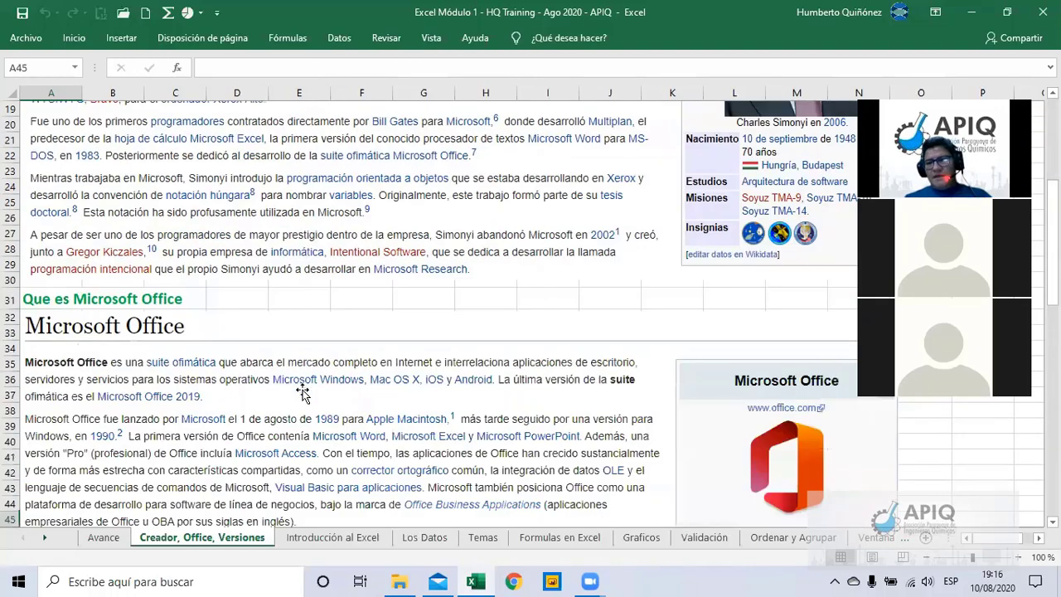
pyautogui.press('Down')
pyautogui.press('Down')
pyautogui.press('Down')
pyautogui.press('Down')
pyautogui.press('Down')
pyautogui.press('Down')
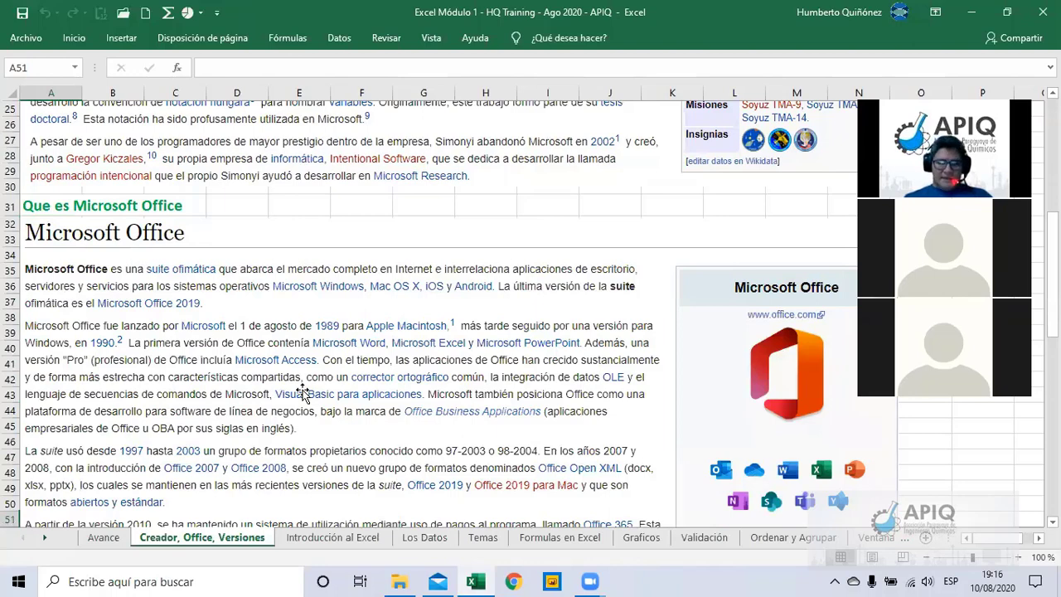
pyautogui.press('Down')
pyautogui.press('Down')
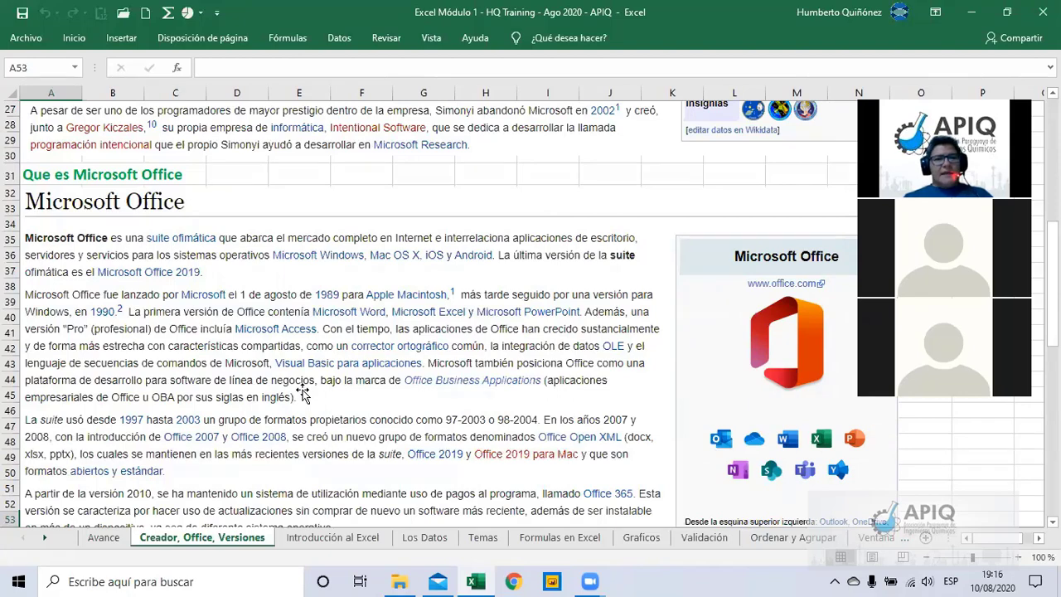
pyautogui.press('Down')
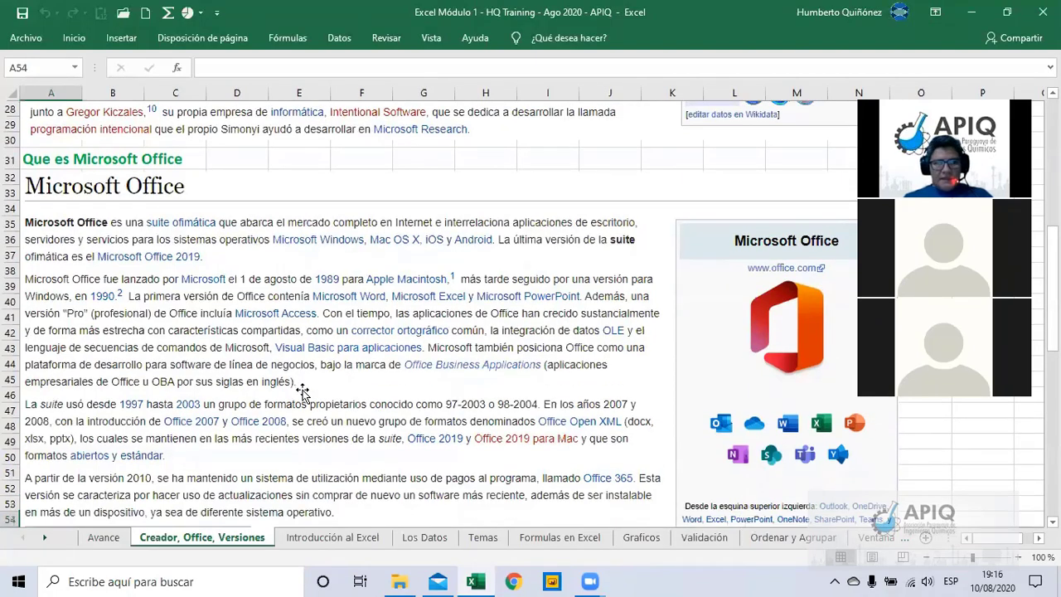
pyautogui.press('Down')
pyautogui.press('Down')
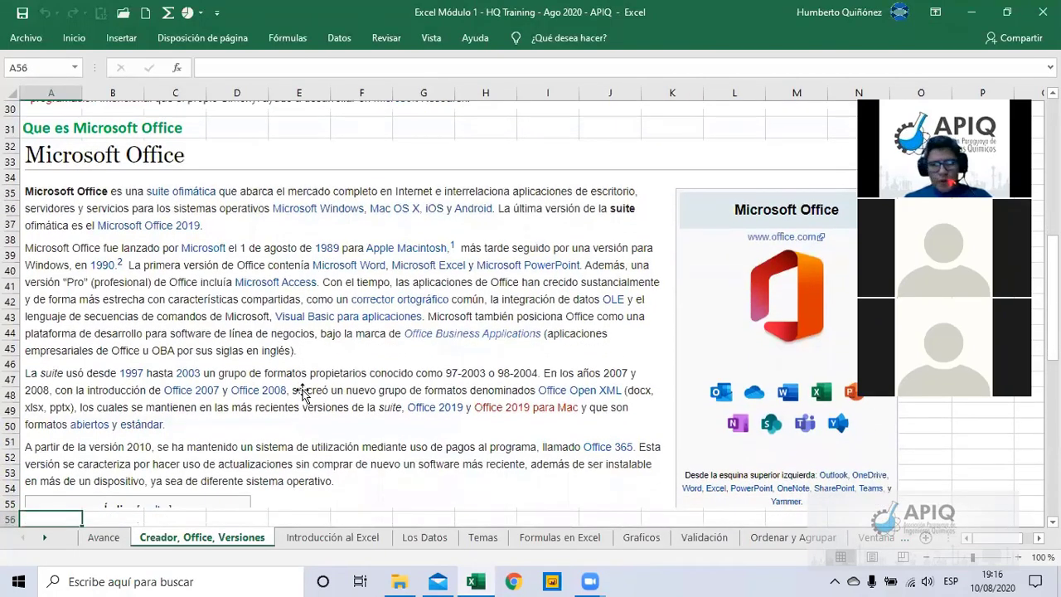
pyautogui.press('Down')
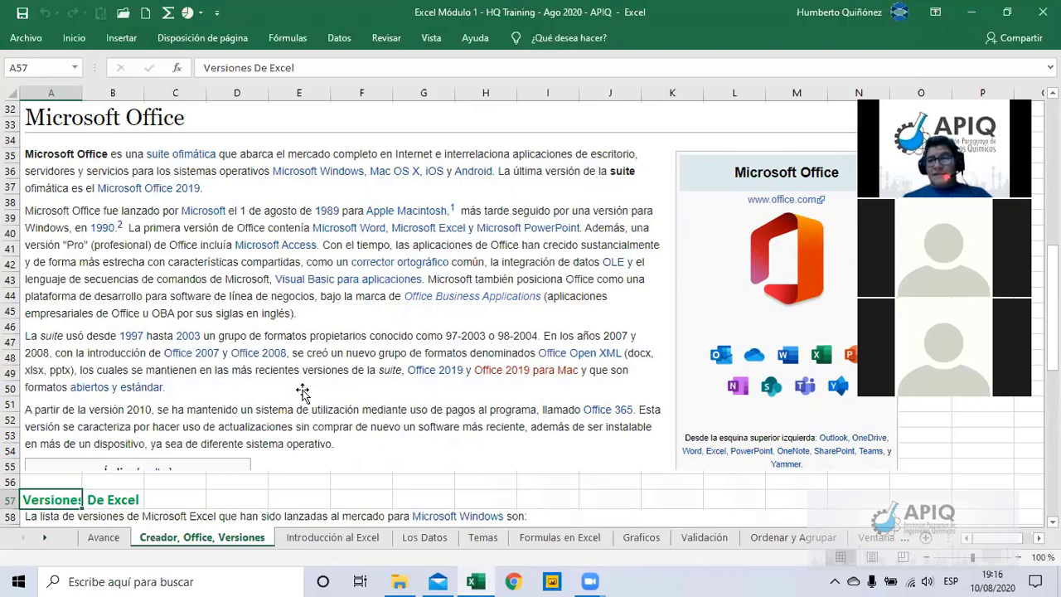
# Step: Move down the Excel versions table from Excel 2.0 (1987) to the Excel 2013 (v15.0) row
pyautogui.press('Return')
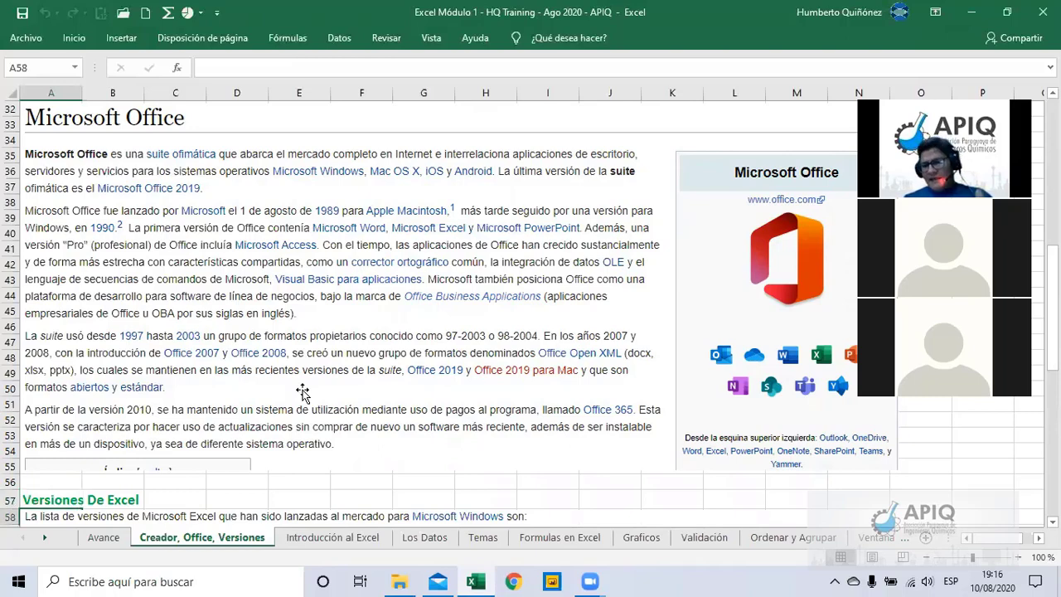
pyautogui.press('Return')
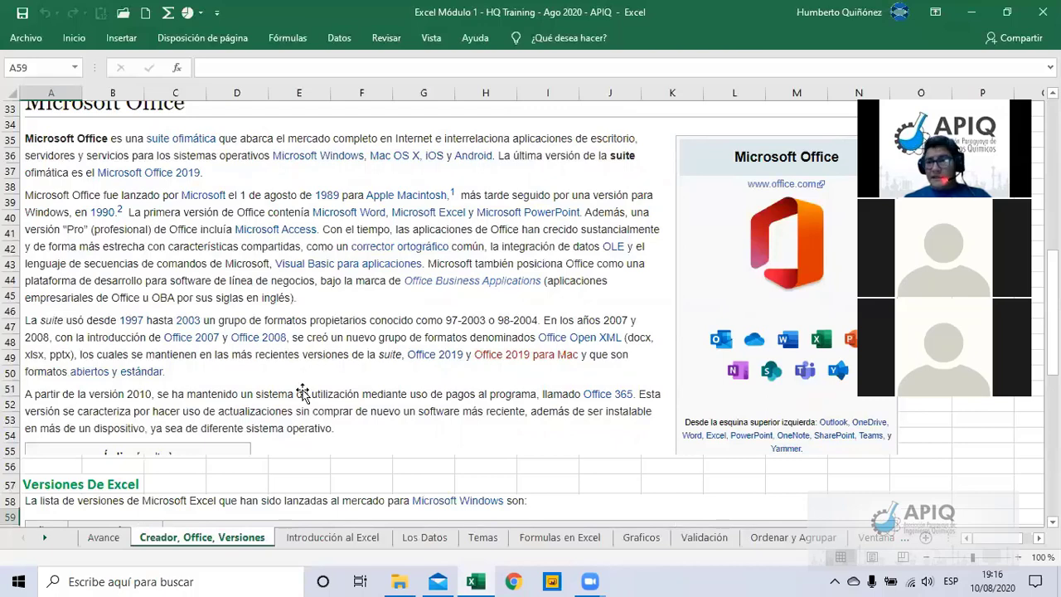
pyautogui.press('Down')
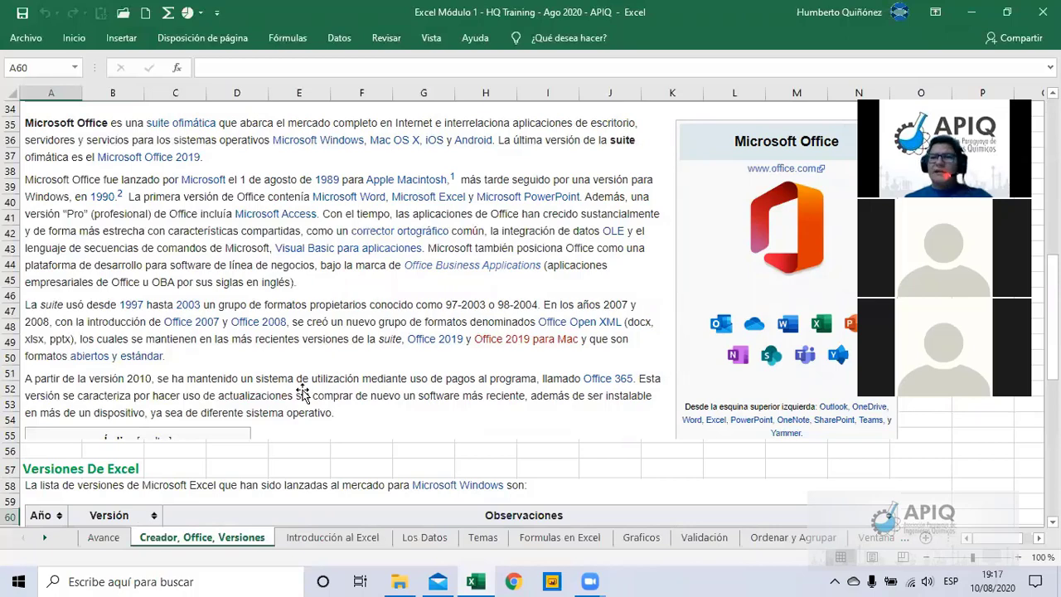
pyautogui.press('Down')
pyautogui.press('Down')
pyautogui.press('Down')
pyautogui.press('Down')
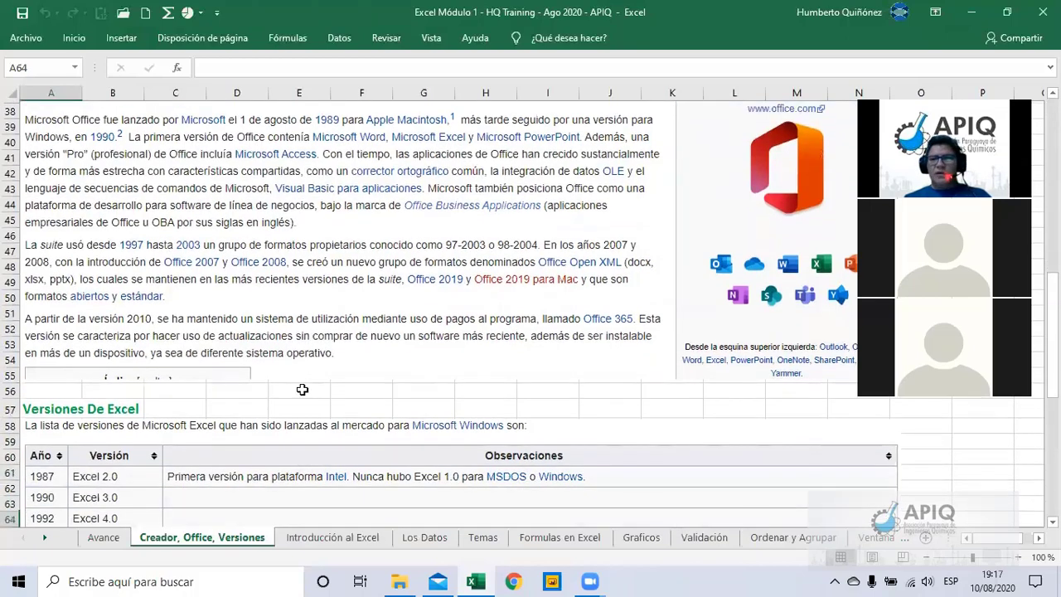
pyautogui.press('Down')
pyautogui.press('Down')
pyautogui.press('Down')
pyautogui.press('Down')
pyautogui.press('Down')
pyautogui.press('Down')
pyautogui.press('Down')
pyautogui.press('Down')
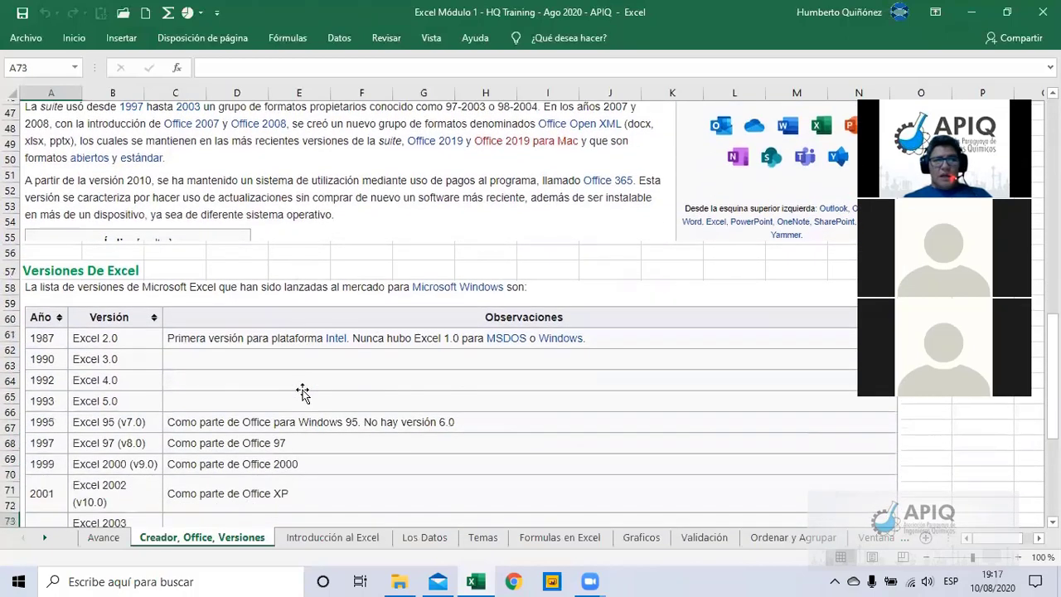
pyautogui.press('Down')
pyautogui.press('Down')
pyautogui.press('Down')
pyautogui.press('Down')
pyautogui.press('Down')
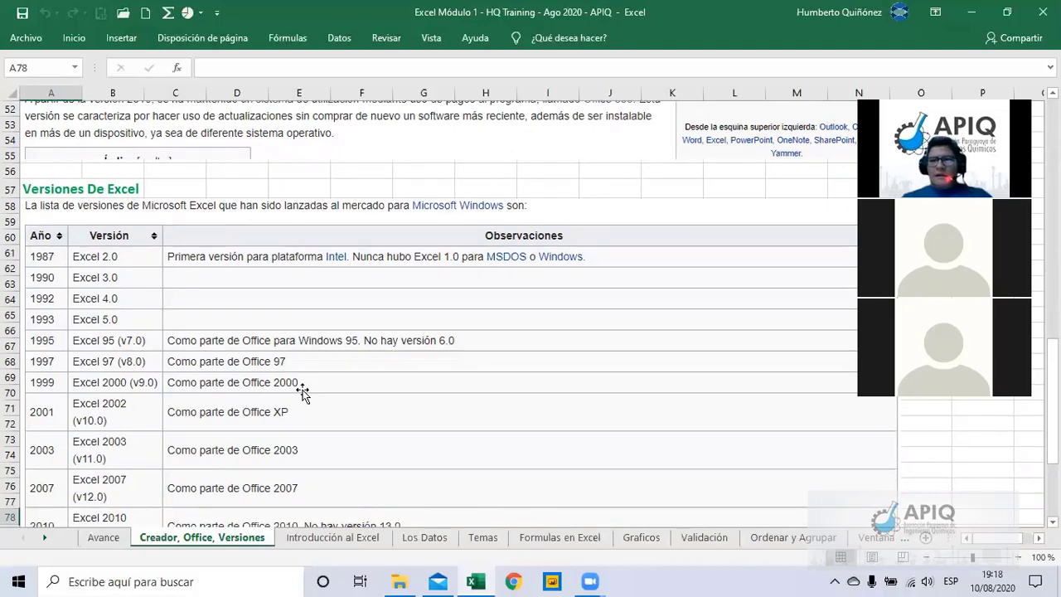
pyautogui.press('Down')
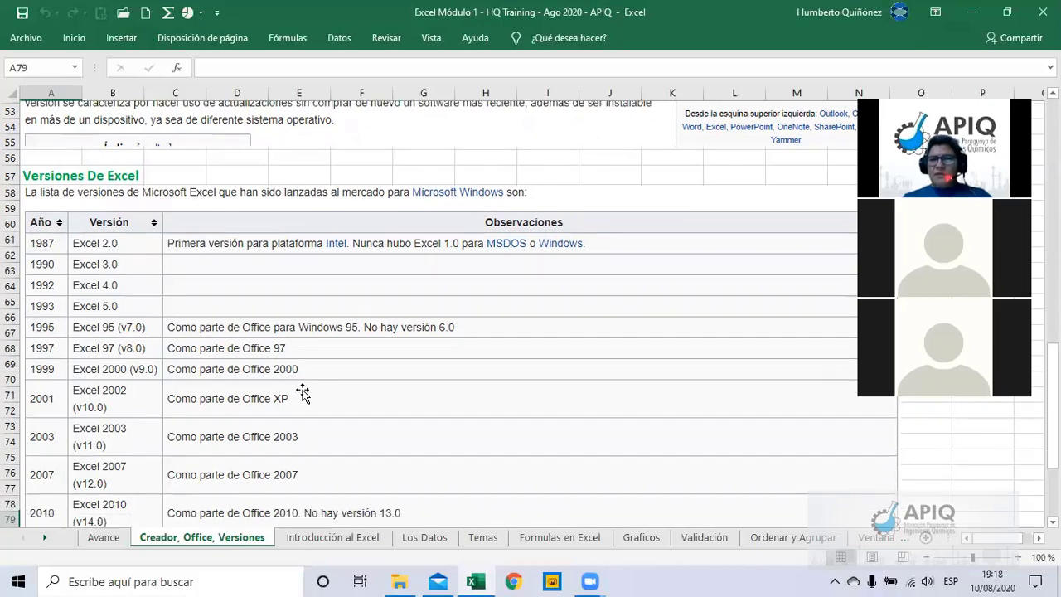
pyautogui.press('Down')
pyautogui.press('Down')
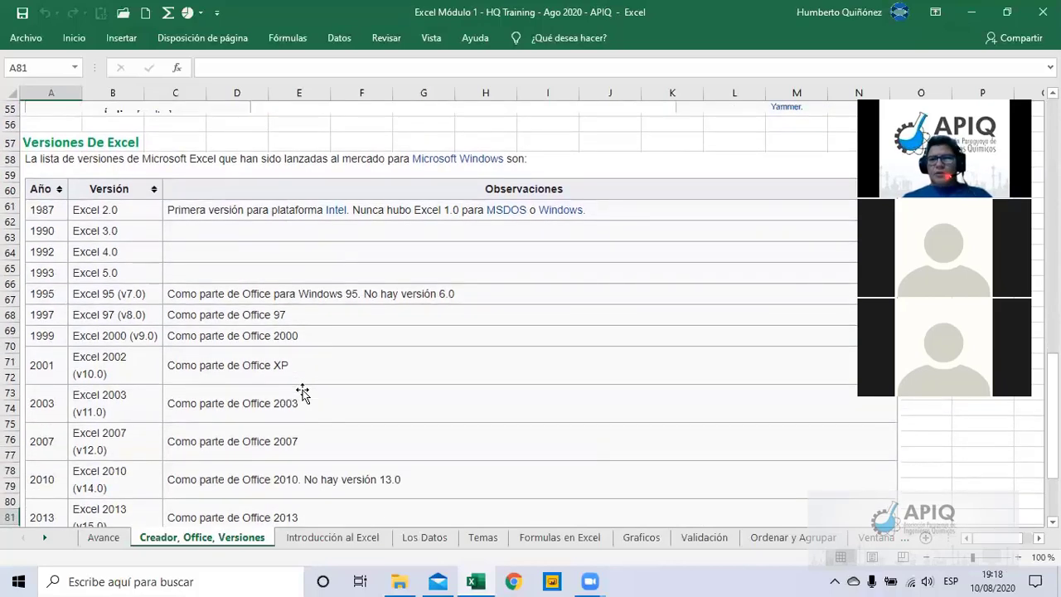
pyautogui.press('Down')
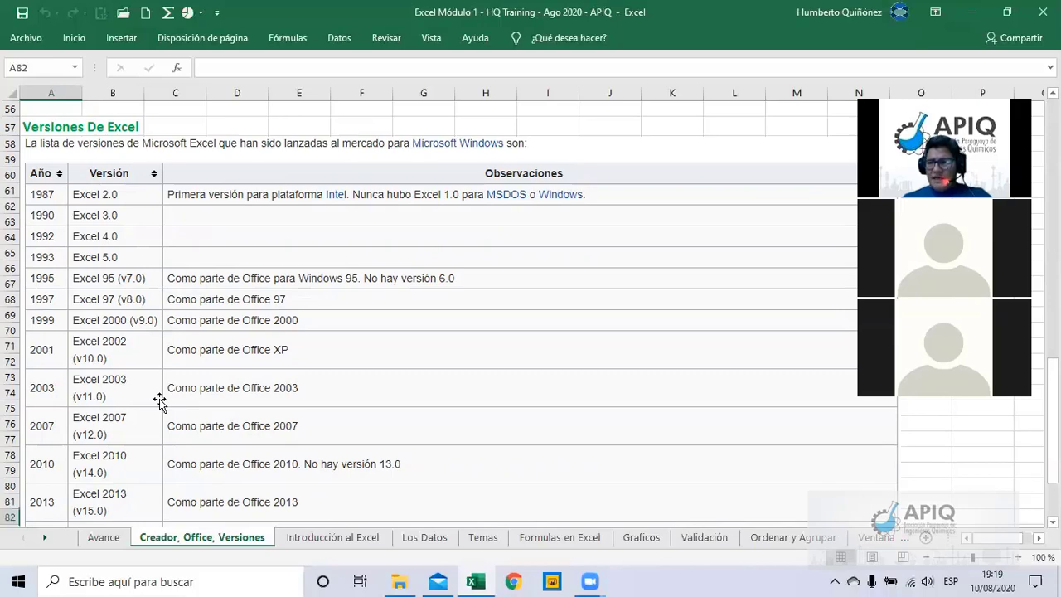
# Step: Scroll to the 2015 Excel 2016 (v16.0) row near the table's end
pyautogui.press('Down')
pyautogui.press('Down')
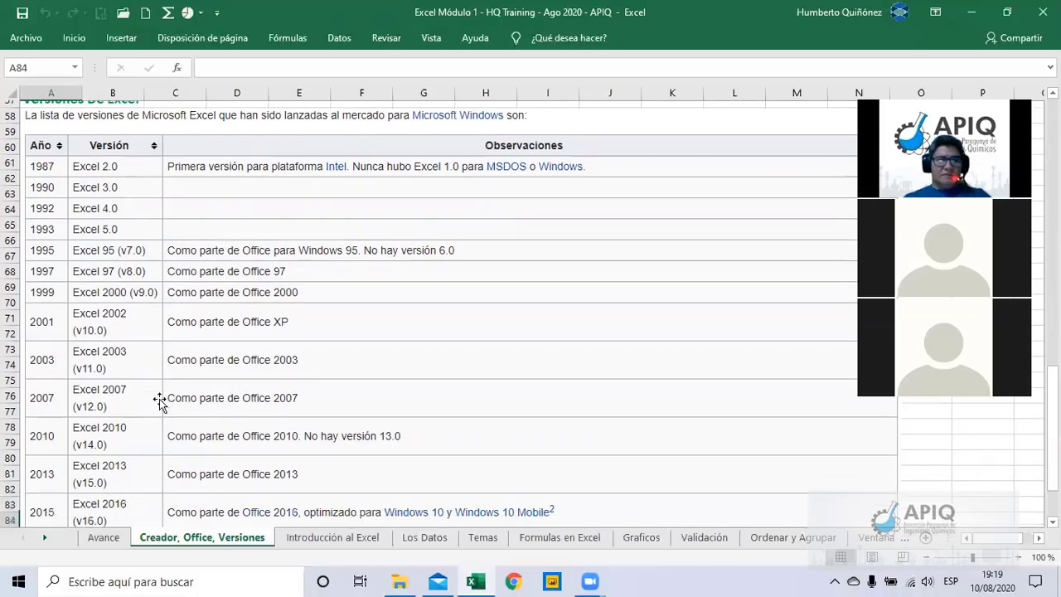
pyautogui.press('Down')
pyautogui.press('Down')
pyautogui.press('Down')
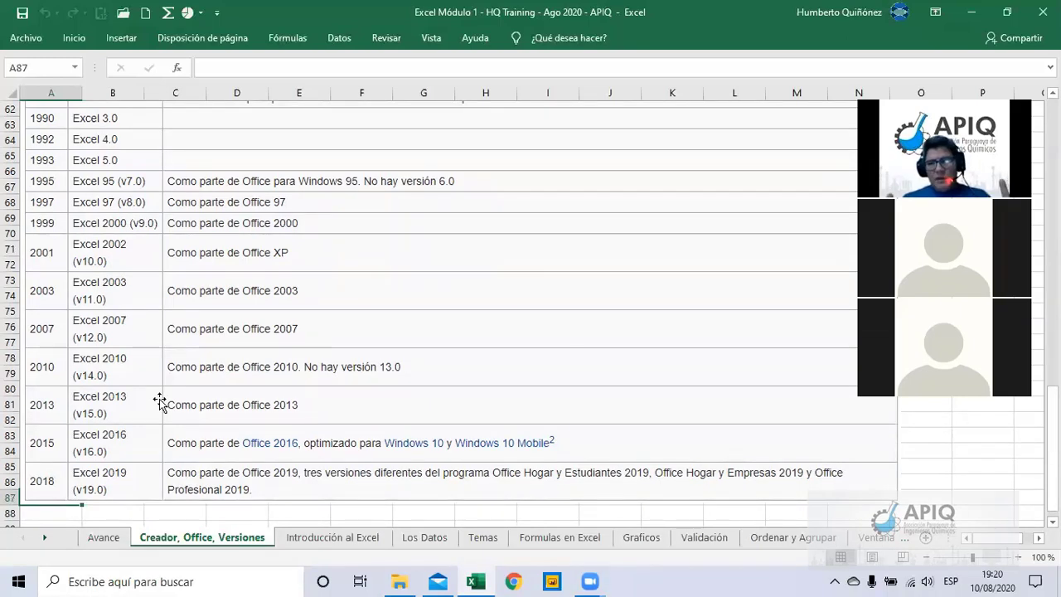
# Step: Return to the 2015 row, then switch to the 'Introducción al Excel' course outline sheet
pyautogui.press('Up')
pyautogui.press('Up')
pyautogui.press('Up')
pyautogui.press('Up')
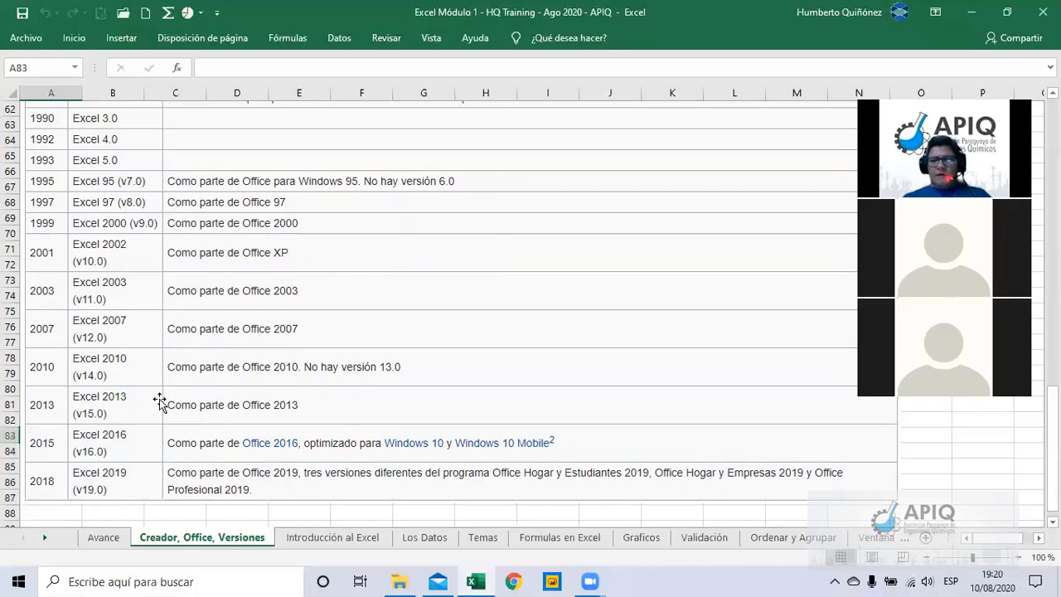
pyautogui.press('Up')
pyautogui.press('Up')
pyautogui.press('Up')
pyautogui.press('Up')
pyautogui.press('Up')
pyautogui.press('Up')
pyautogui.press('Up')
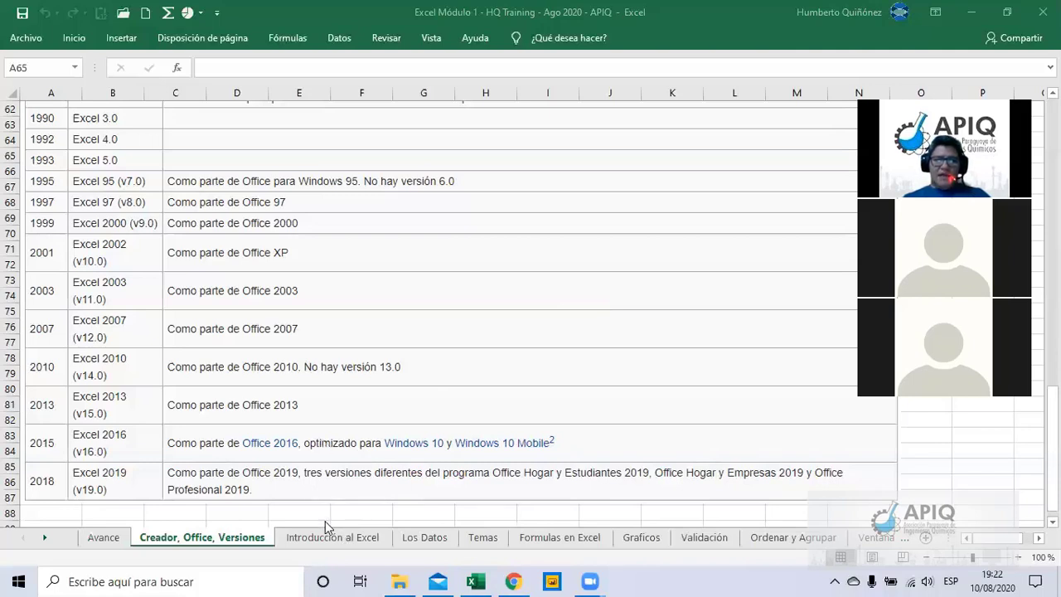
pyautogui.click(330, 543)
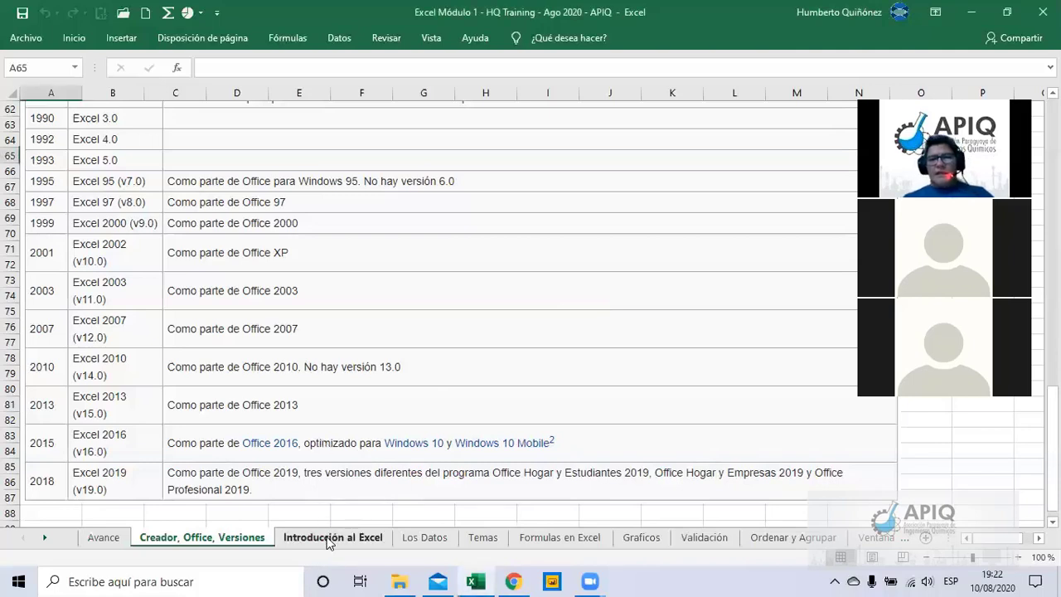
pyautogui.click(330, 541)
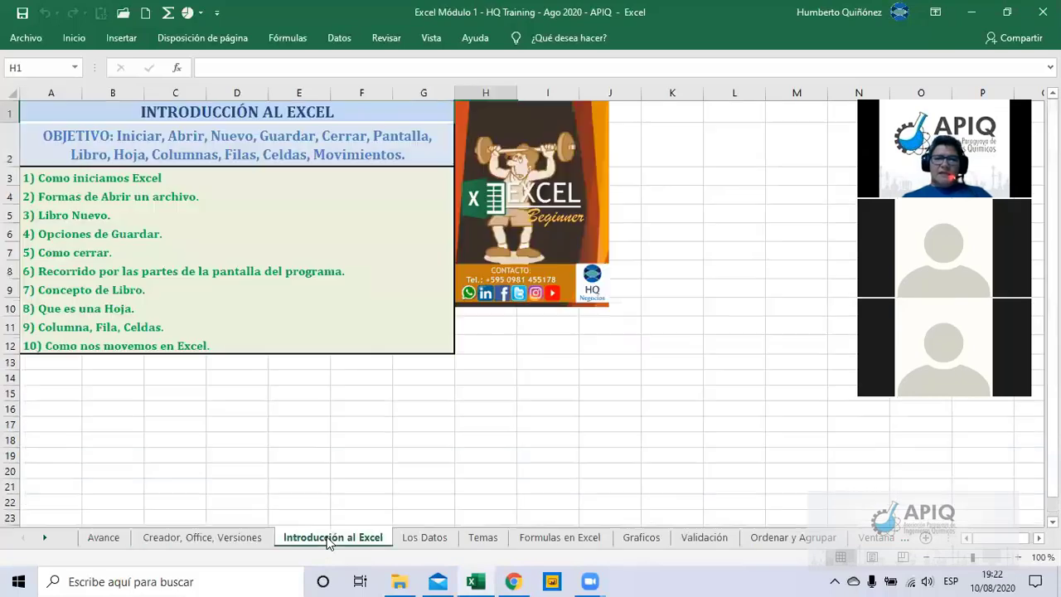
pyautogui.press('Left')
pyautogui.press('Down')
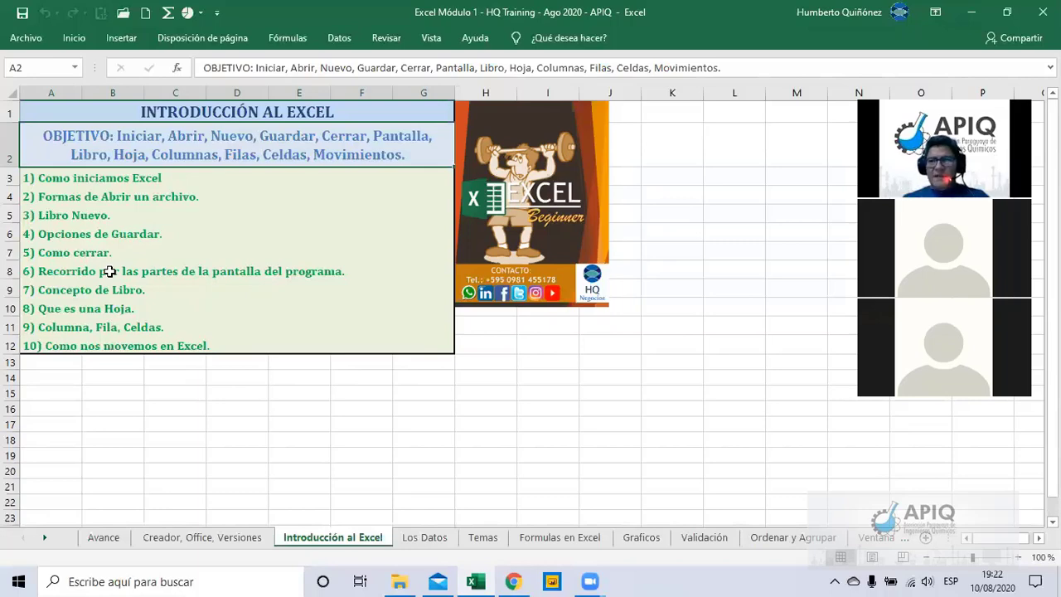
pyautogui.click(38, 181)
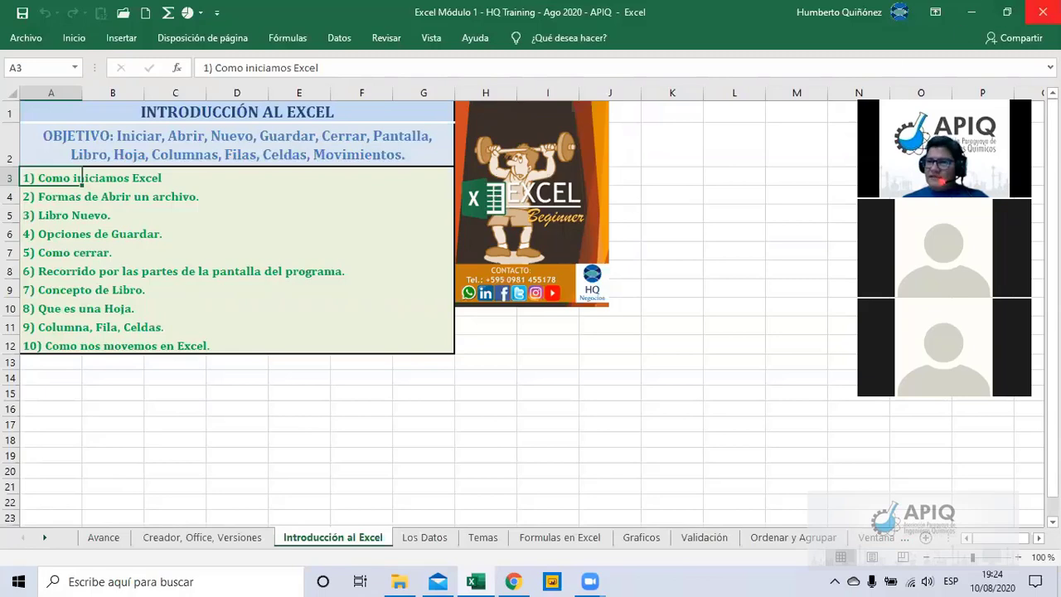
# Step: Close Excel, saving the course workbook's changes with Guardar
pyautogui.click(1042, 11)
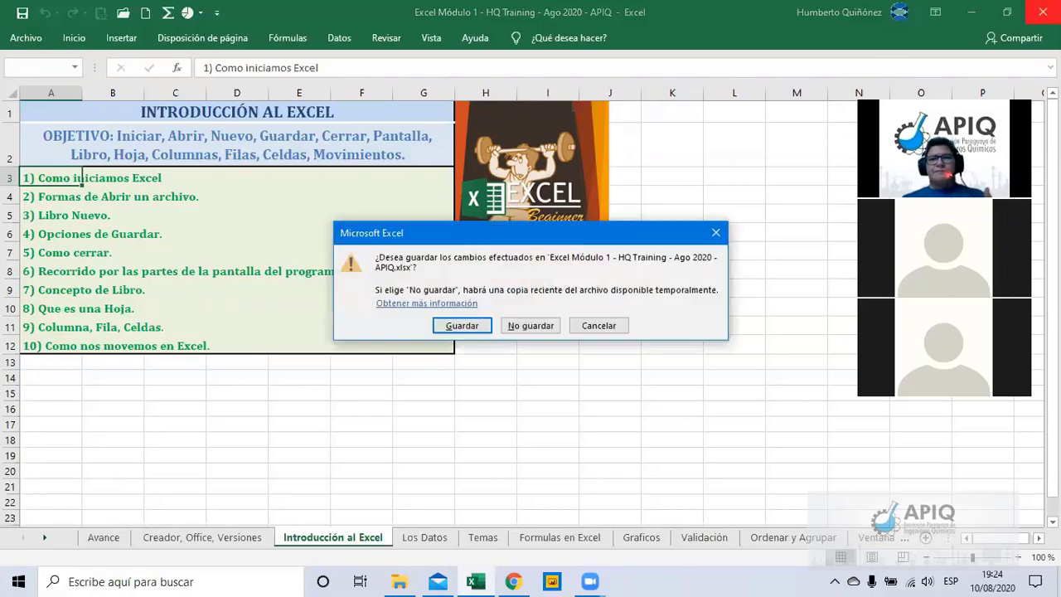
pyautogui.click(482, 329)
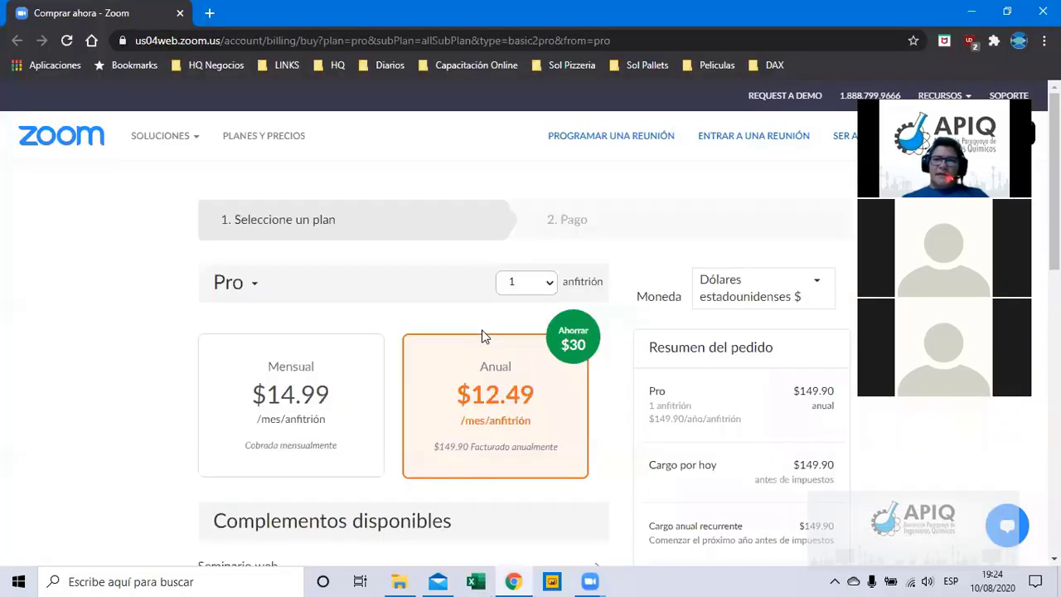
# Step: Minimize Chrome to reveal the 'APIQ - Ago - 2020' folder in File Explorer
pyautogui.click(974, 13)
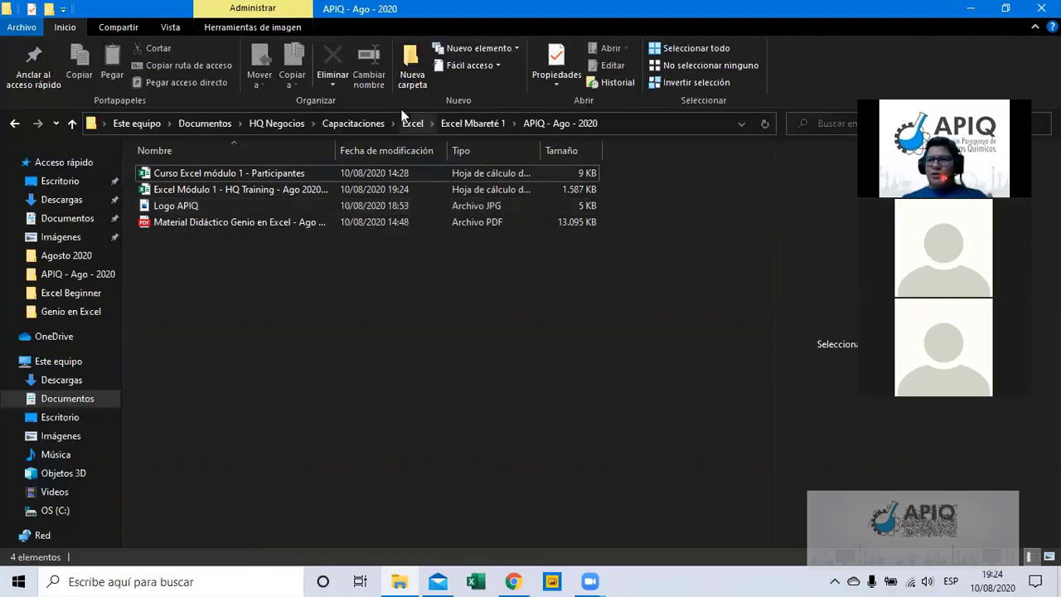
# Step: Minimize the 'APIQ - Ago - 2020' folder window to expose the desktop's Excel shortcut
pyautogui.click(970, 8)
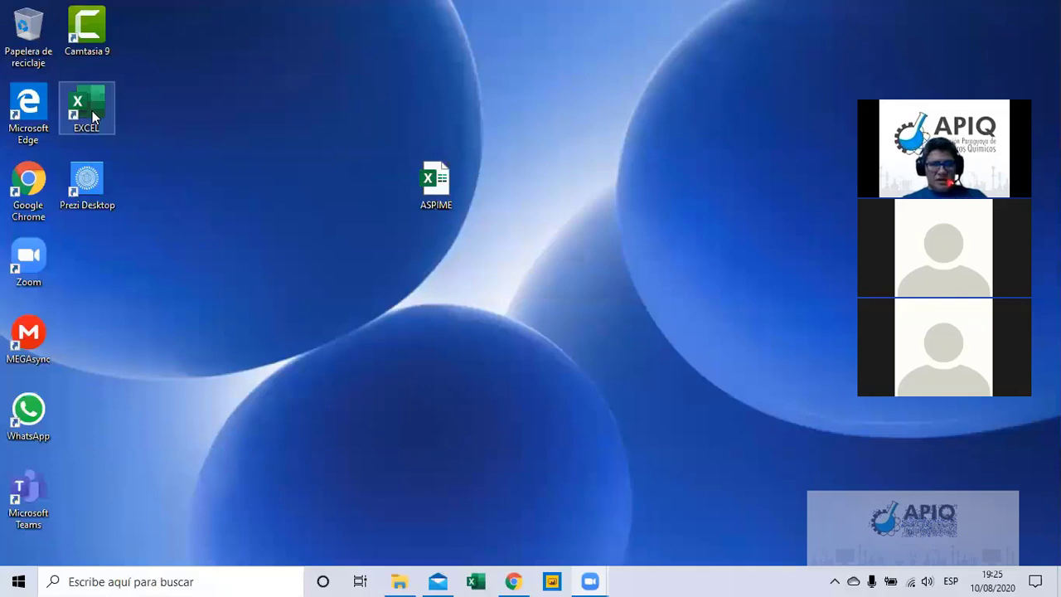
pyautogui.doubleClick(92, 111)
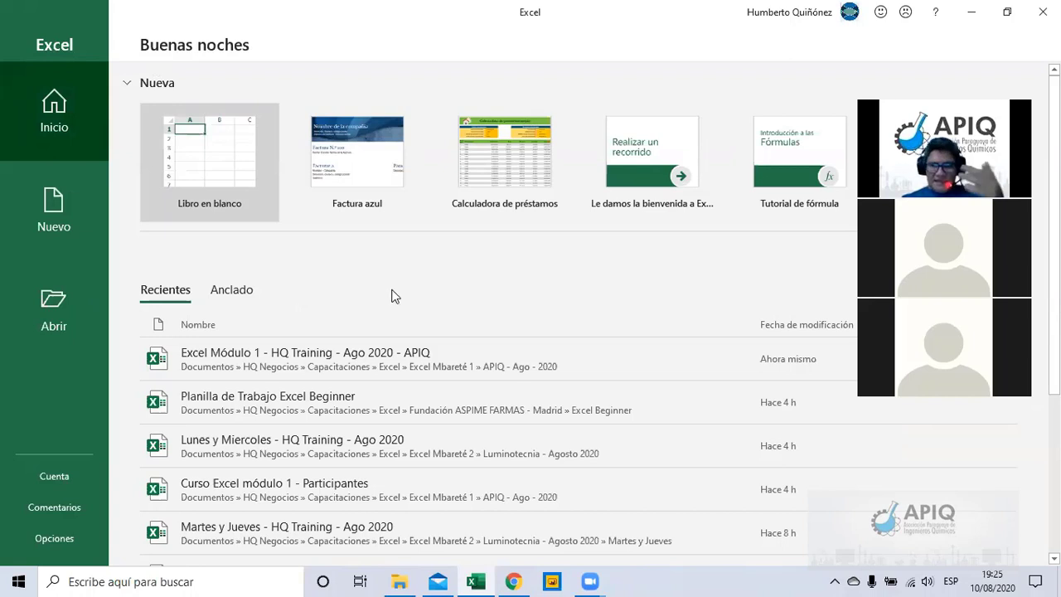
pyautogui.click(1042, 12)
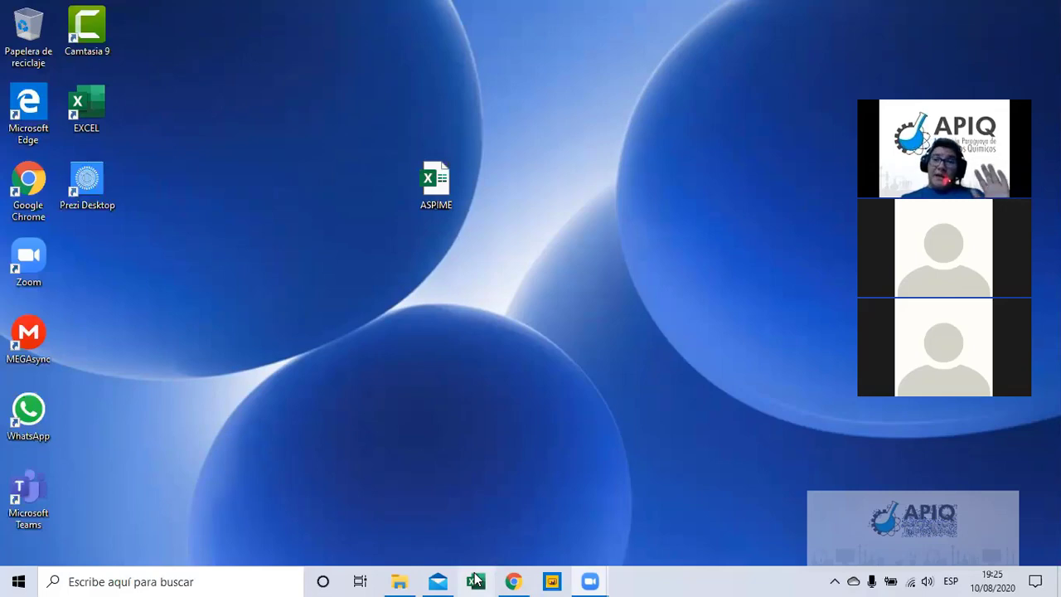
# Step: Launch Excel from the taskbar and create a new 'Libro en blanco' workbook
pyautogui.moveTo(399, 580)
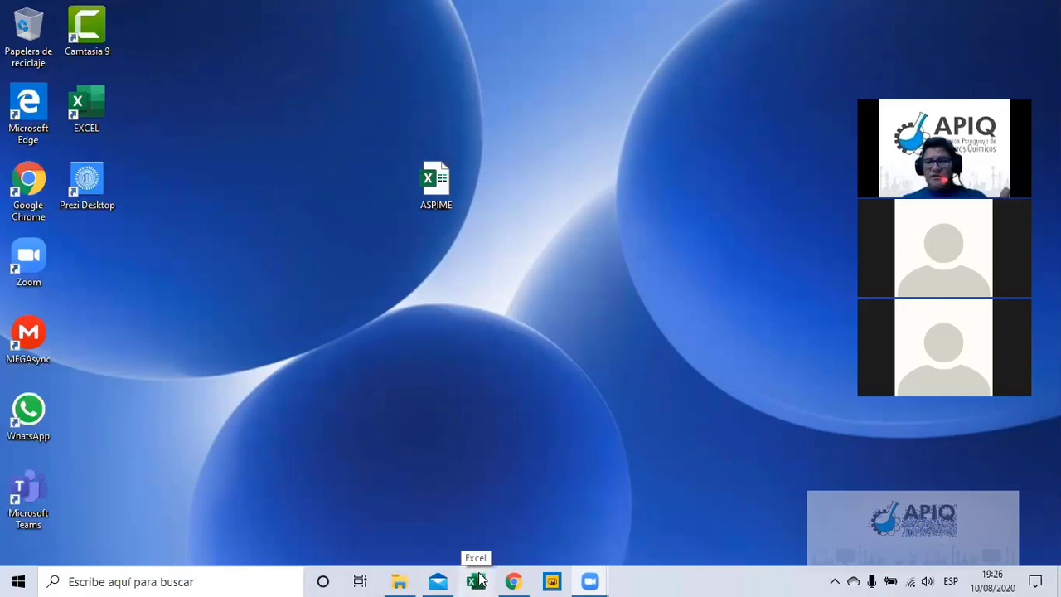
pyautogui.click(480, 581)
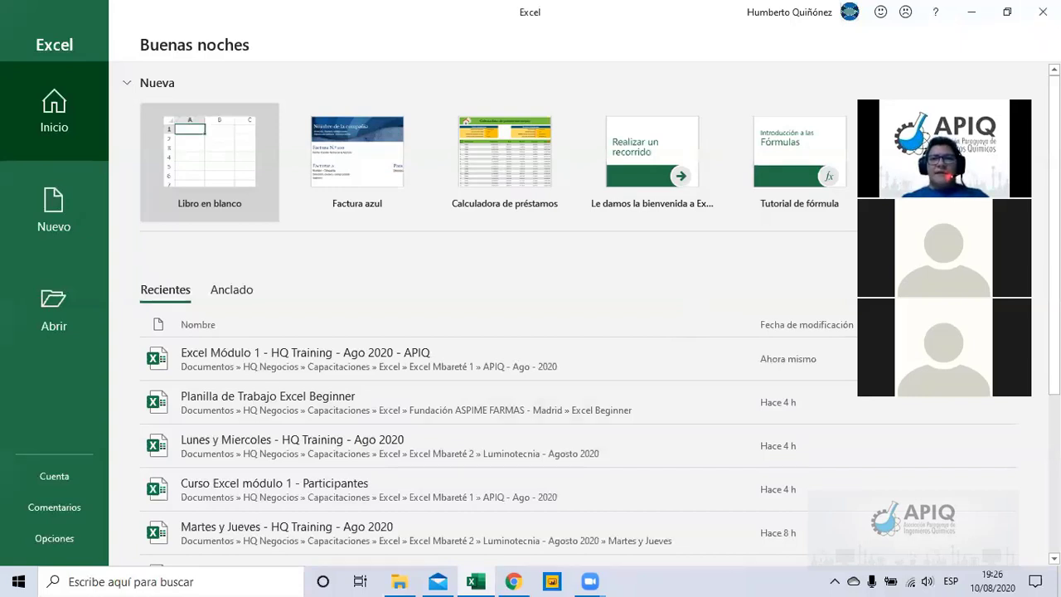
pyautogui.click(209, 162)
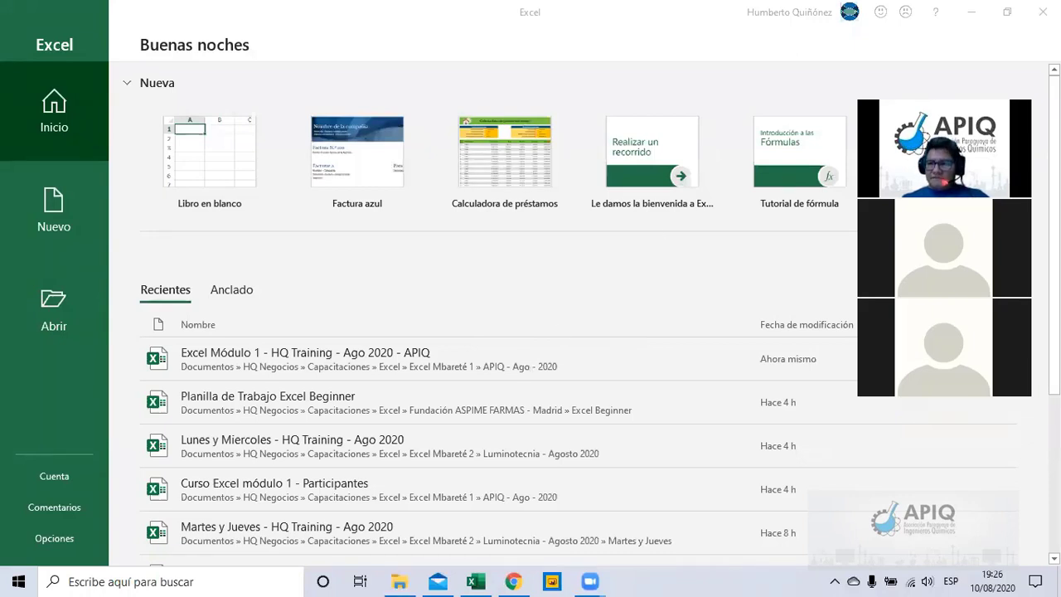
# Step: Show the desktop with Win+D and bring up the Windows Start menu
pyautogui.press('super+d')
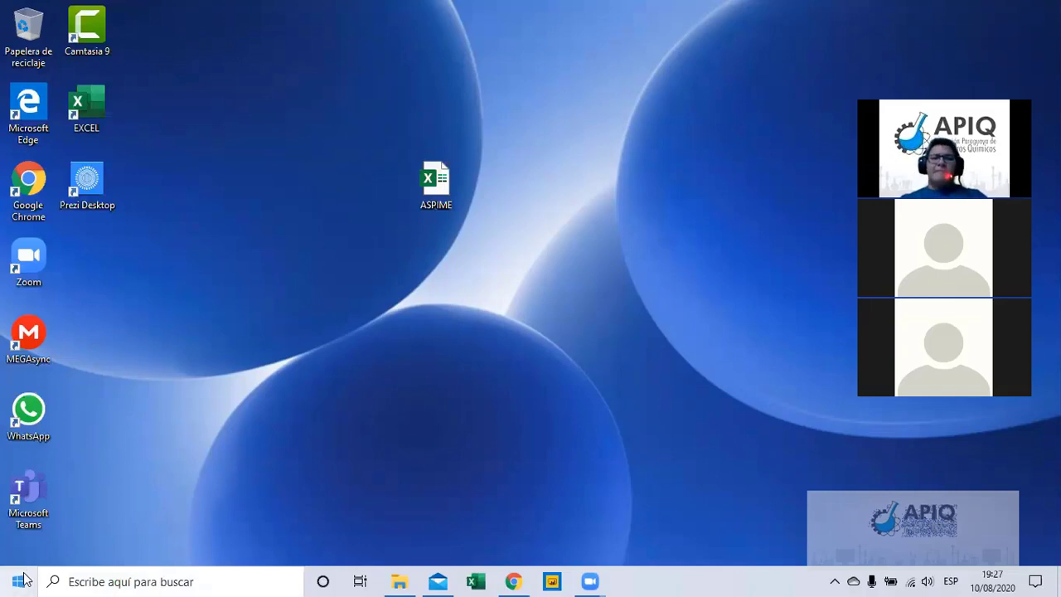
pyautogui.click(24, 580)
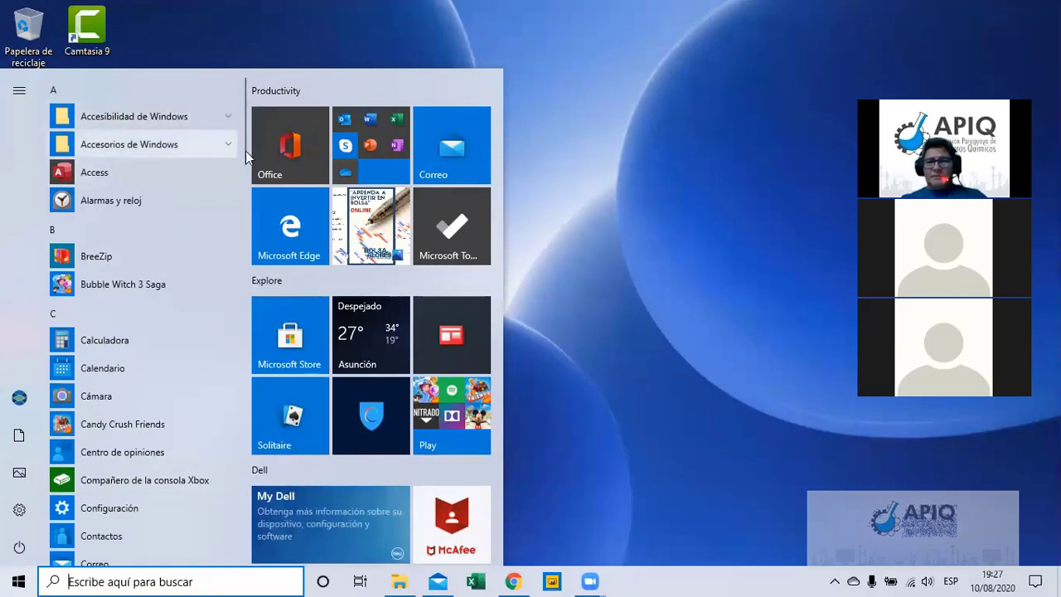
# Step: Scroll the Start menu app list down to the E section and launch Excel
pyautogui.scroll(-3, 242, 149)
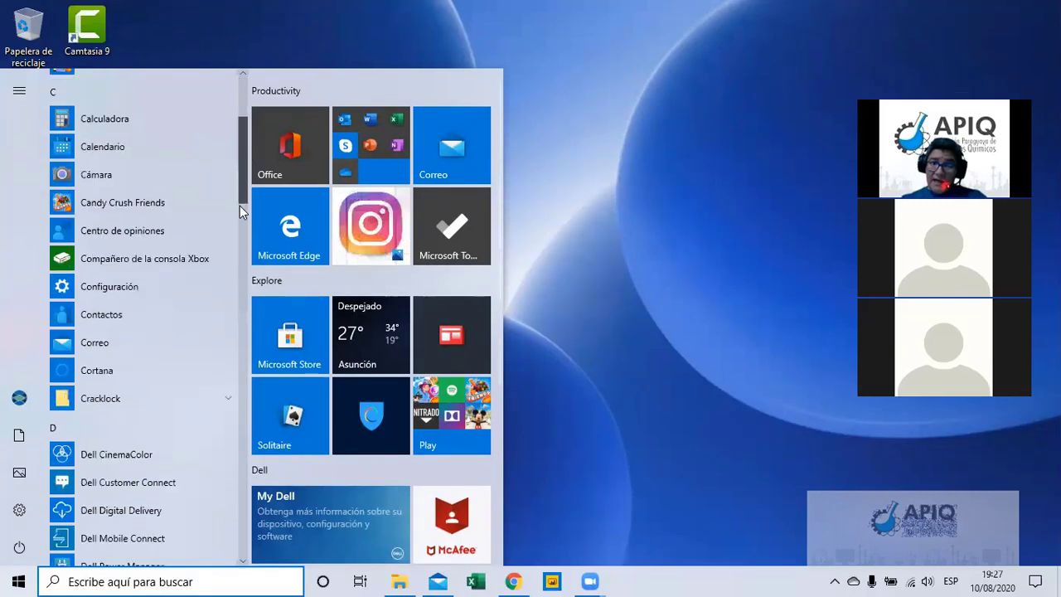
pyautogui.scroll(-2, 239, 207)
pyautogui.scroll(-1, 238, 224)
pyautogui.scroll(-2, 235, 256)
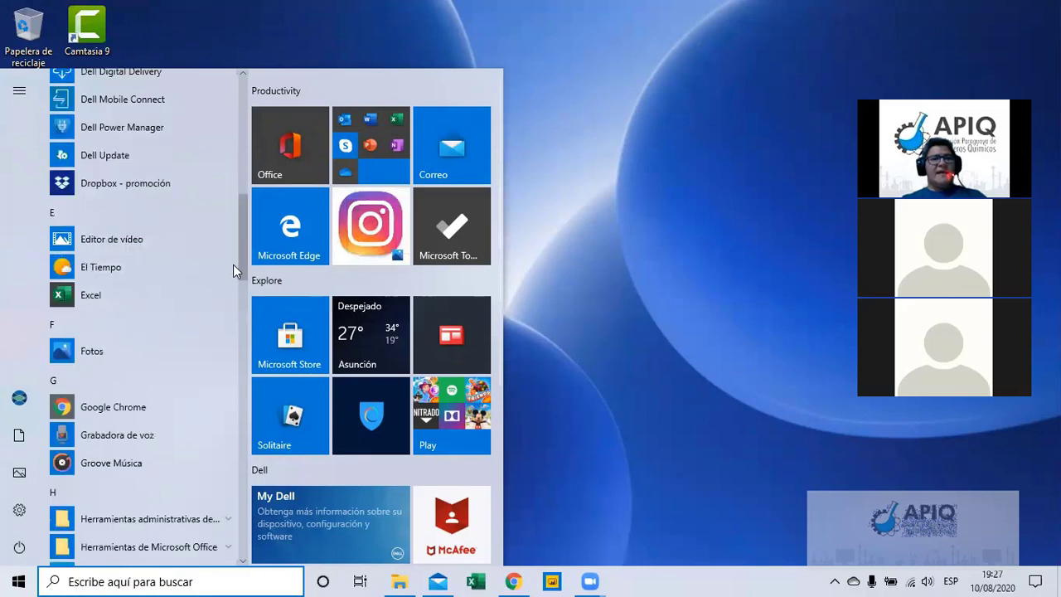
pyautogui.click(140, 296)
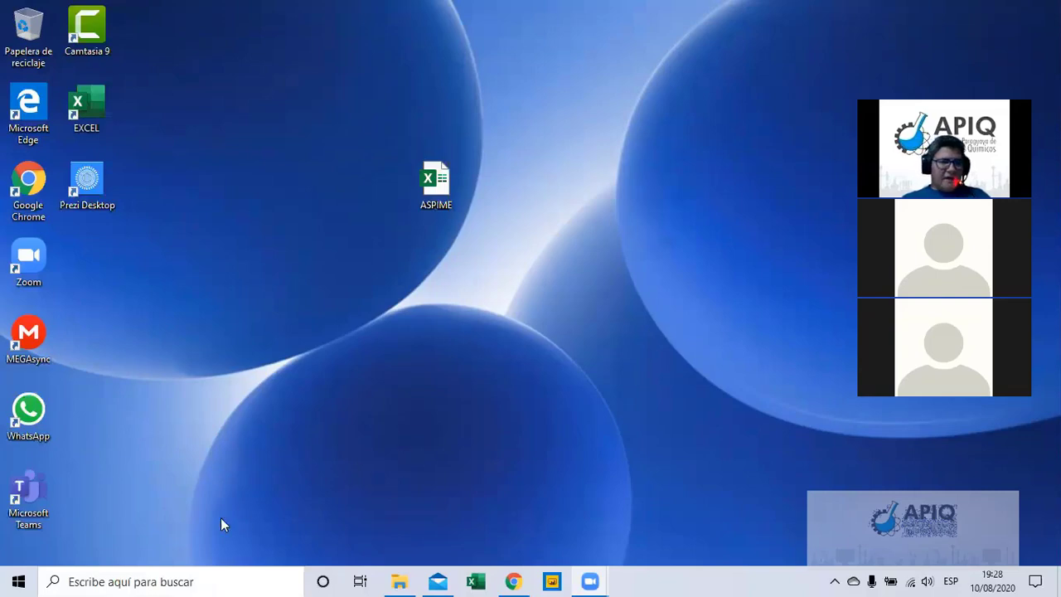
pyautogui.click(137, 580)
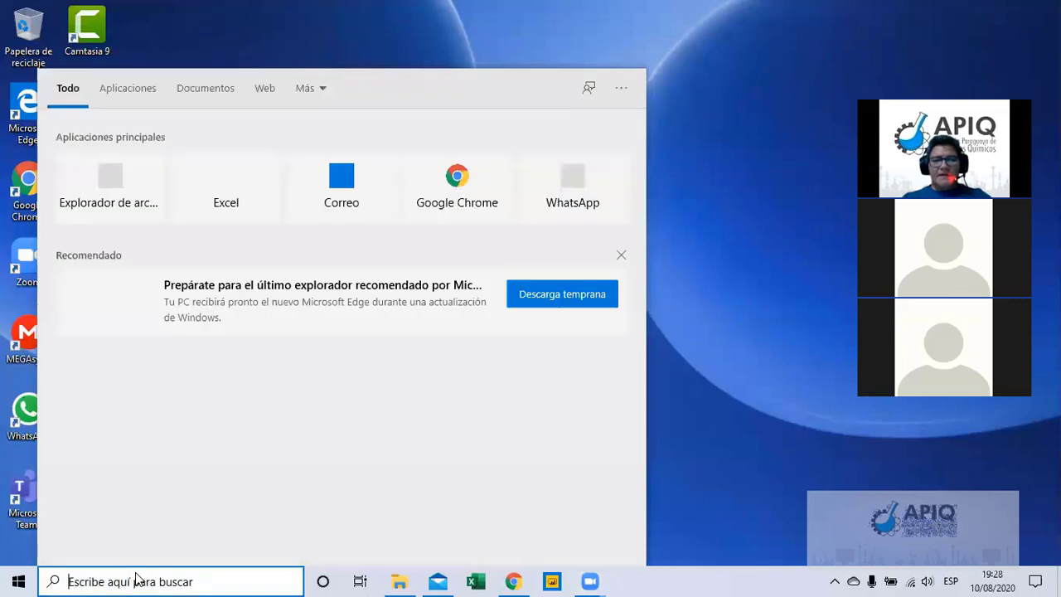
pyautogui.write('excel')
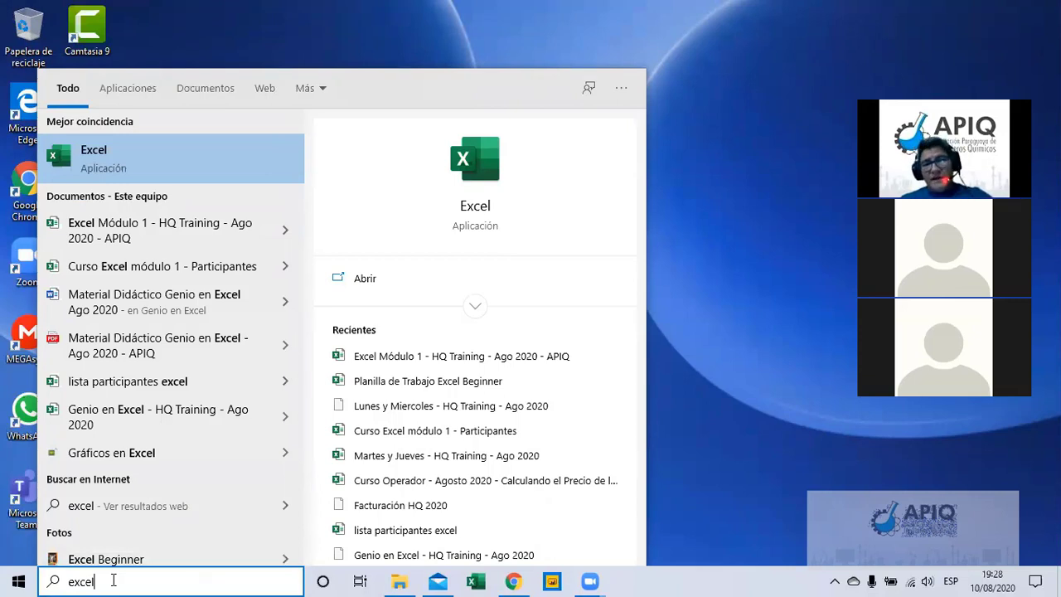
pyautogui.press('Return')
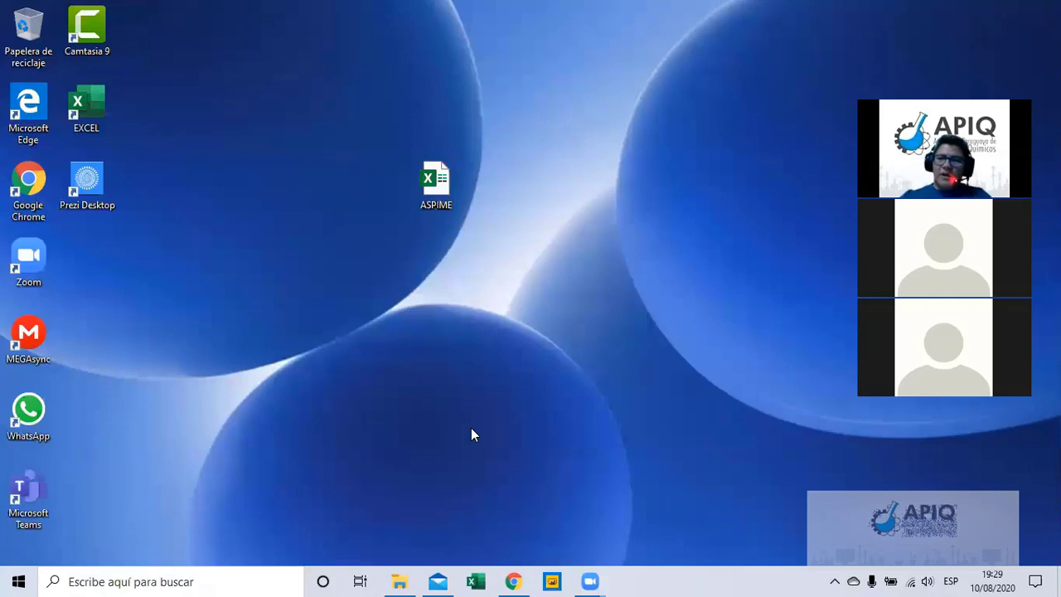
# Step: Launch Excel by running the command 'excel' from the Win+R Run dialog
pyautogui.press('super+r')
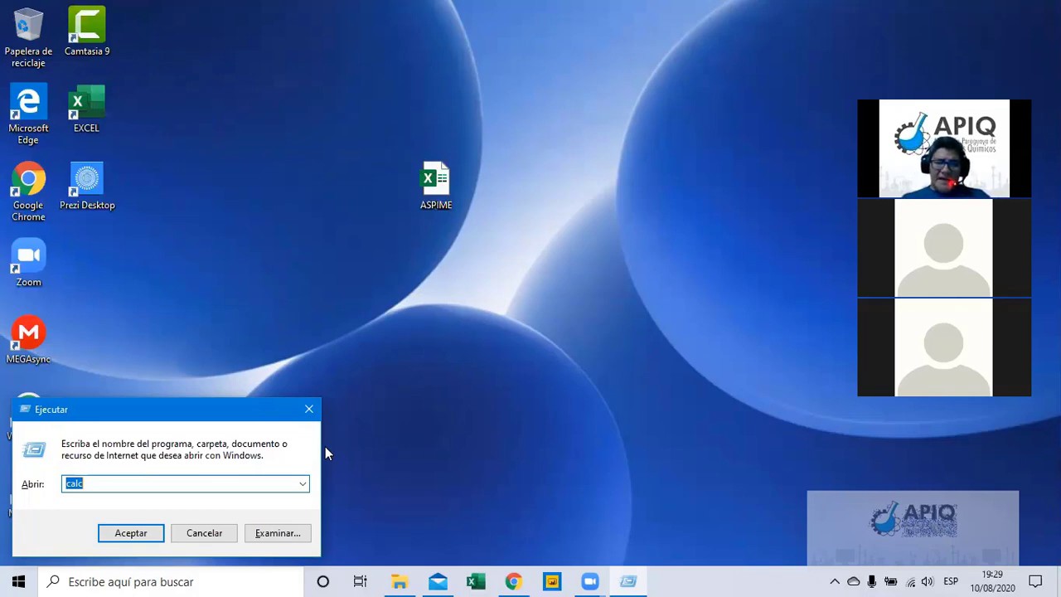
pyautogui.write('exc')
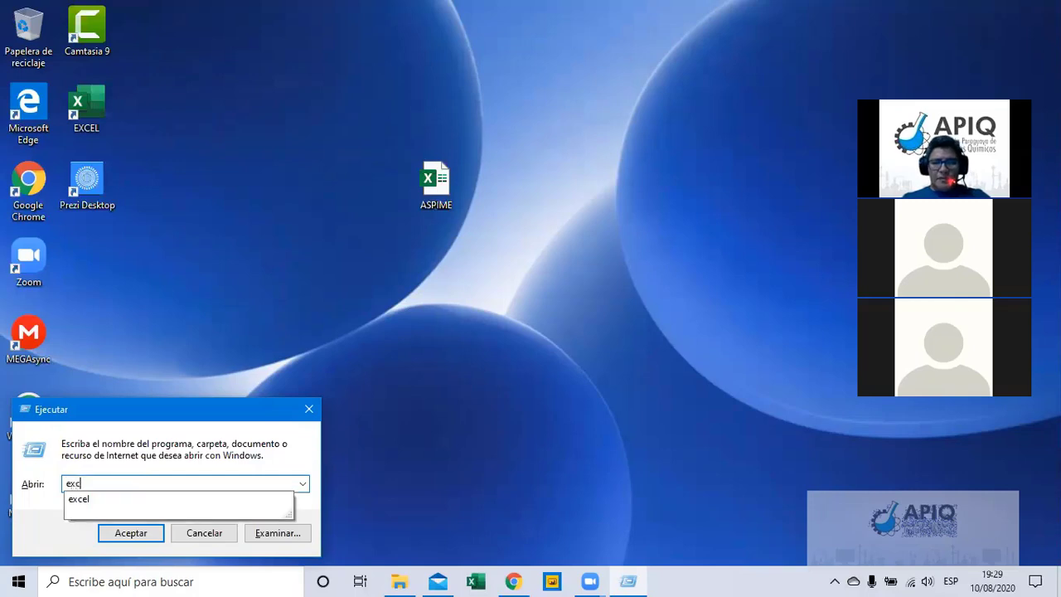
pyautogui.write('el')
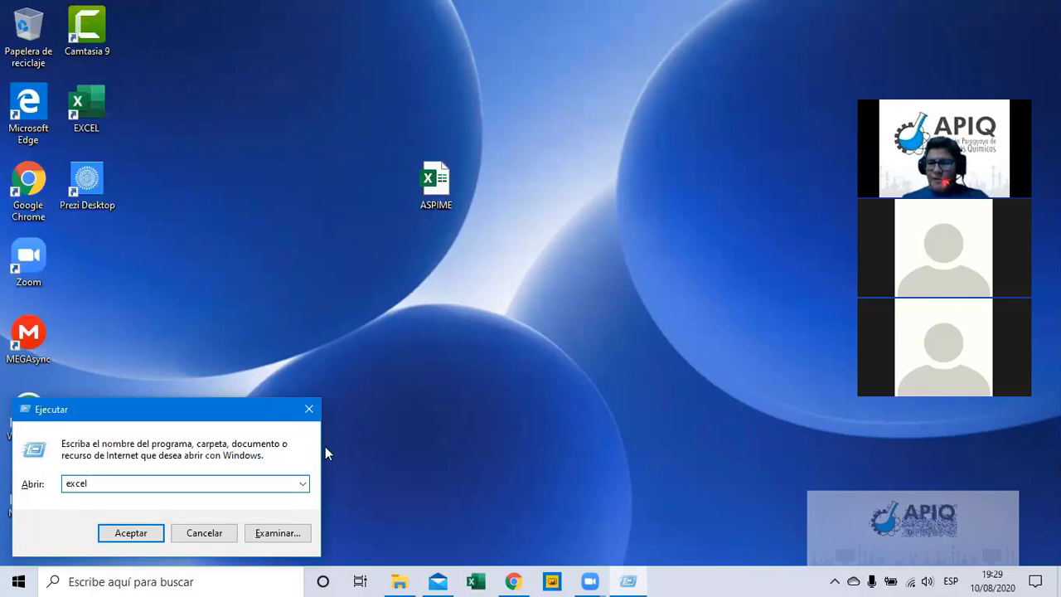
pyautogui.press('Return')
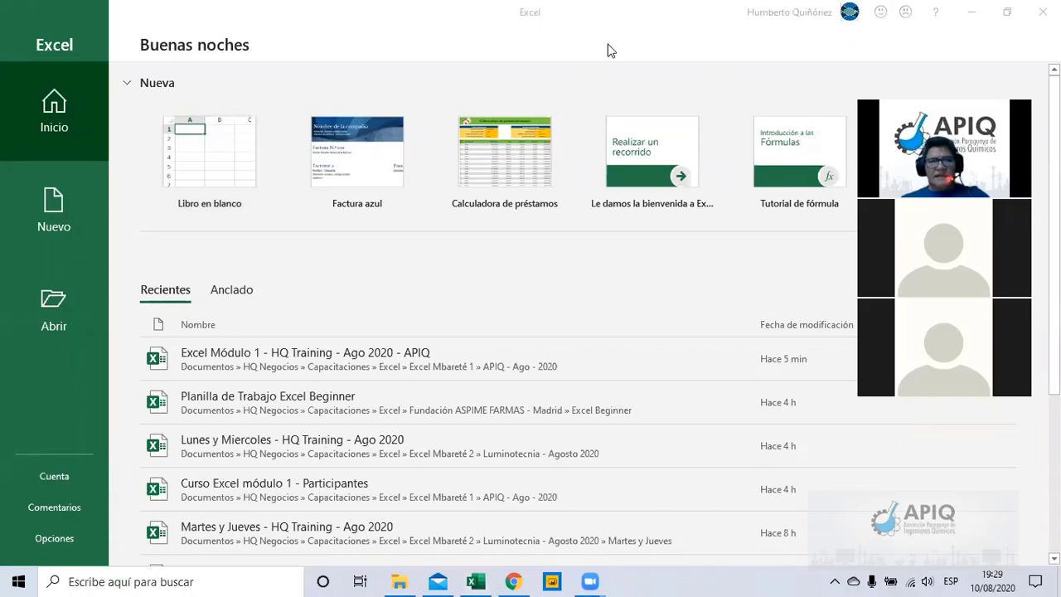
# Step: Open the recent workbook 'Excel Módulo 1 - HQ Training - Ago 2020 - APIQ' from the start screen
pyautogui.click(583, 313)
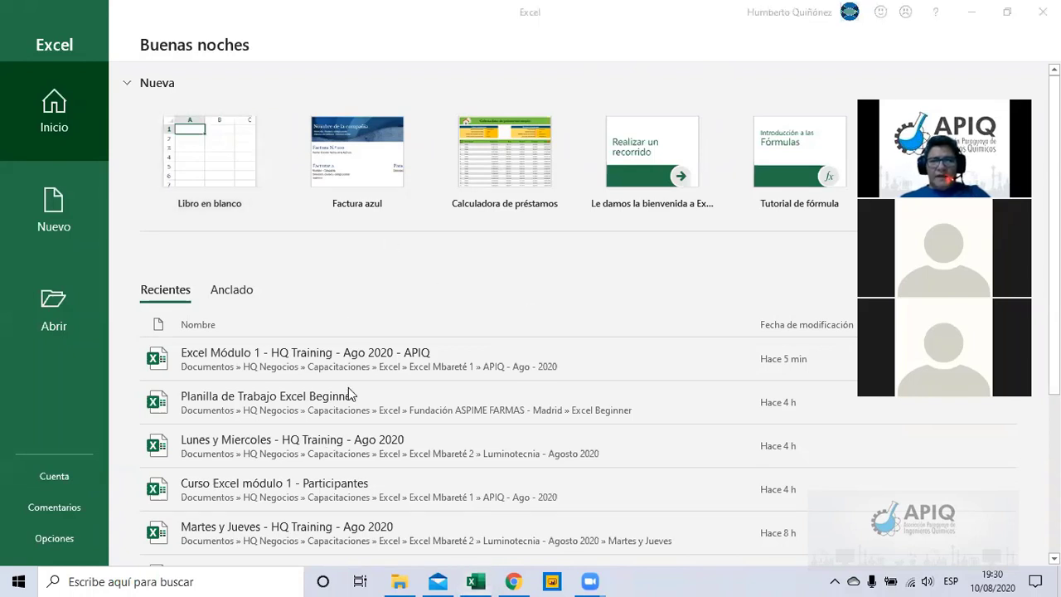
pyautogui.click(292, 369)
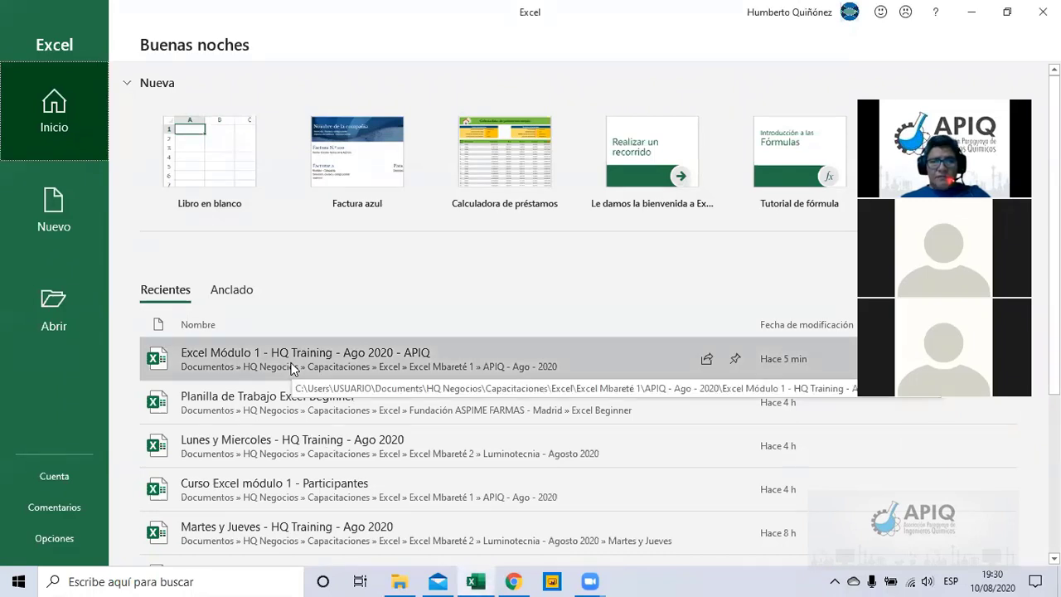
pyautogui.click(291, 365)
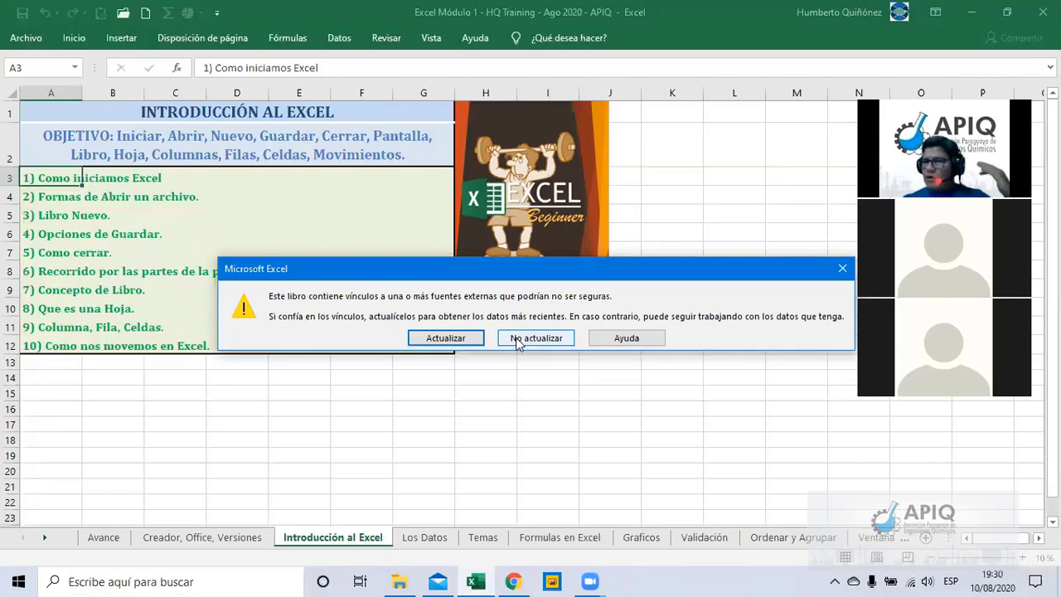
# Step: Choose Actualizar for the external links, then Continuar past the broken-links message
pyautogui.click(467, 342)
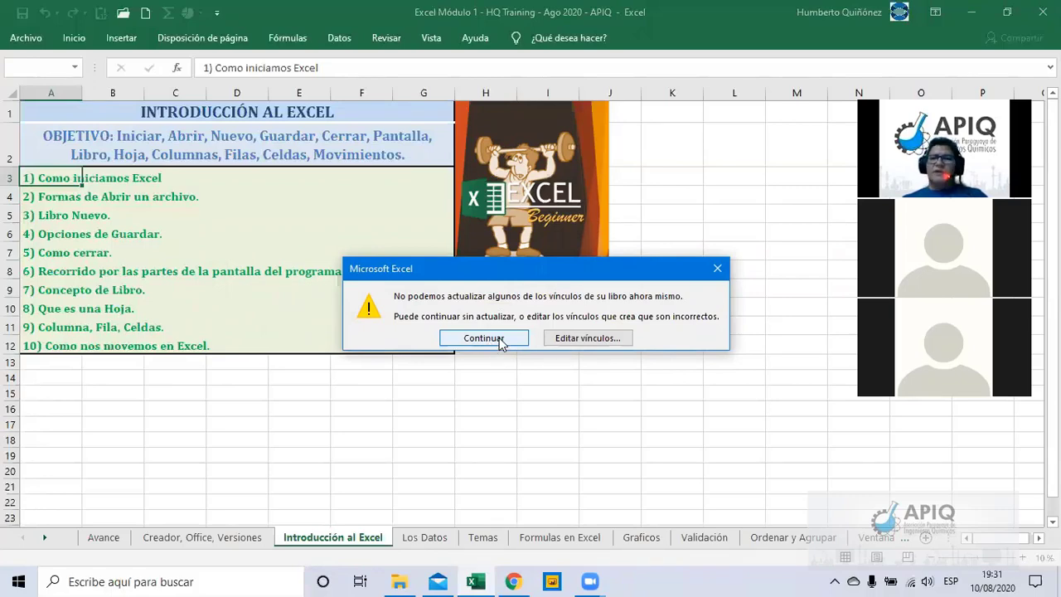
pyautogui.click(500, 340)
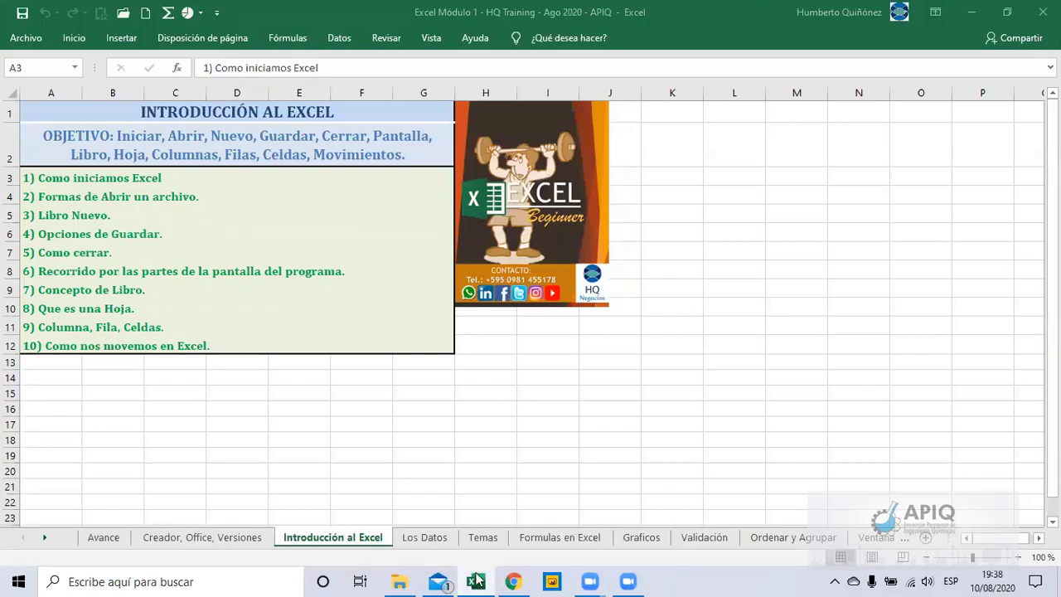
# Step: Check Excel's taskbar recent-file list, re-maximize Excel, and search Windows for 'excel modulo'
pyautogui.rightClick(477, 579)
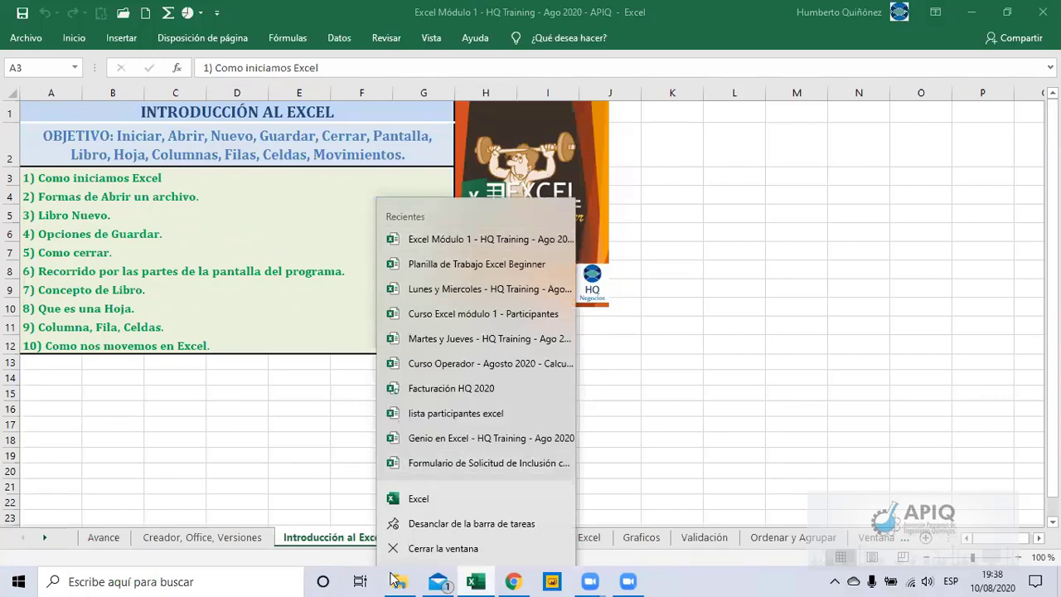
pyautogui.click(212, 579)
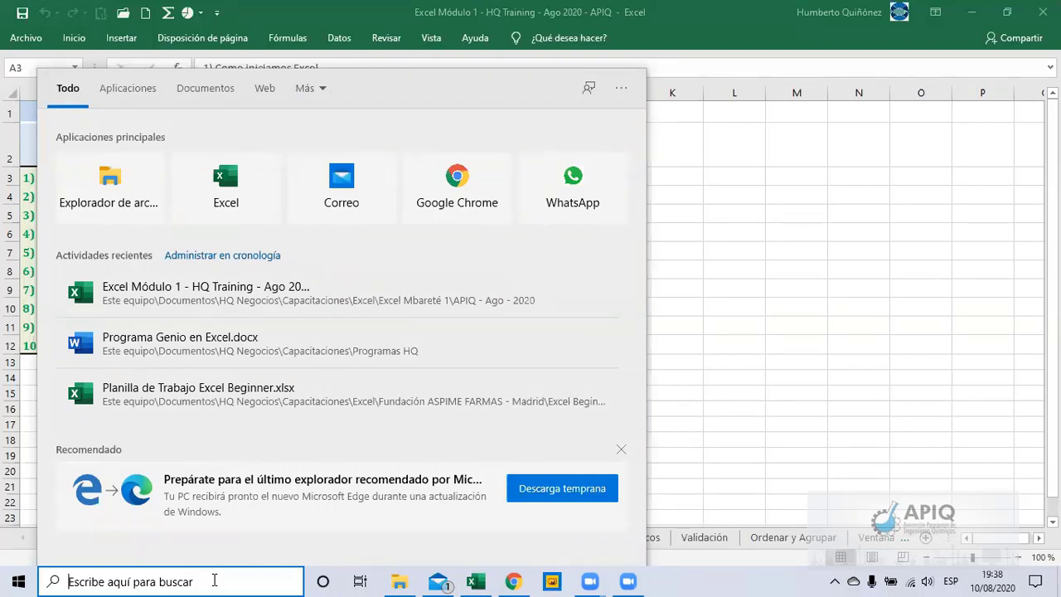
pyautogui.click(769, 216)
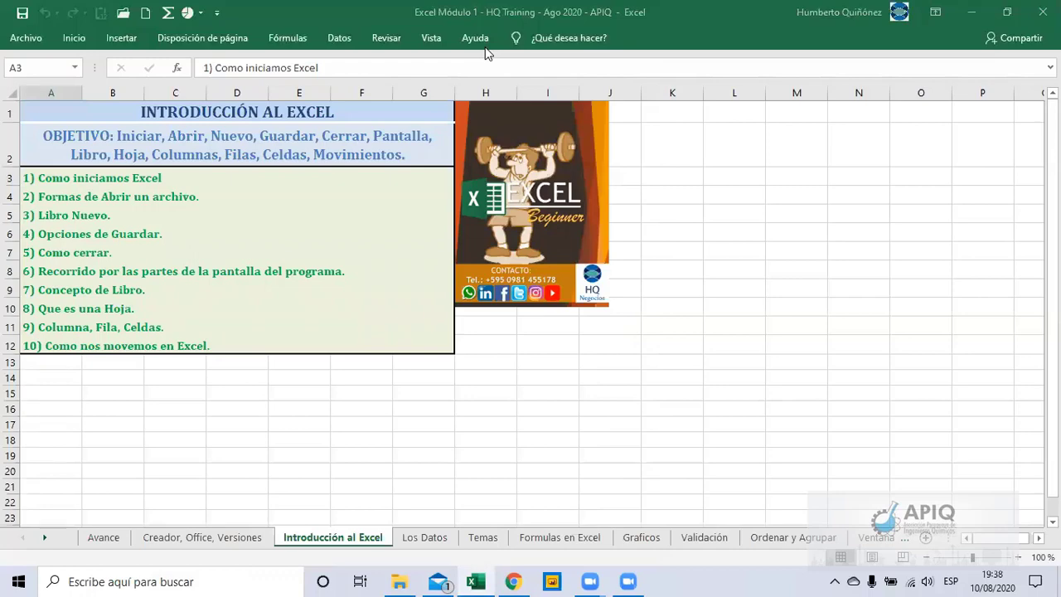
pyautogui.click(1008, 15)
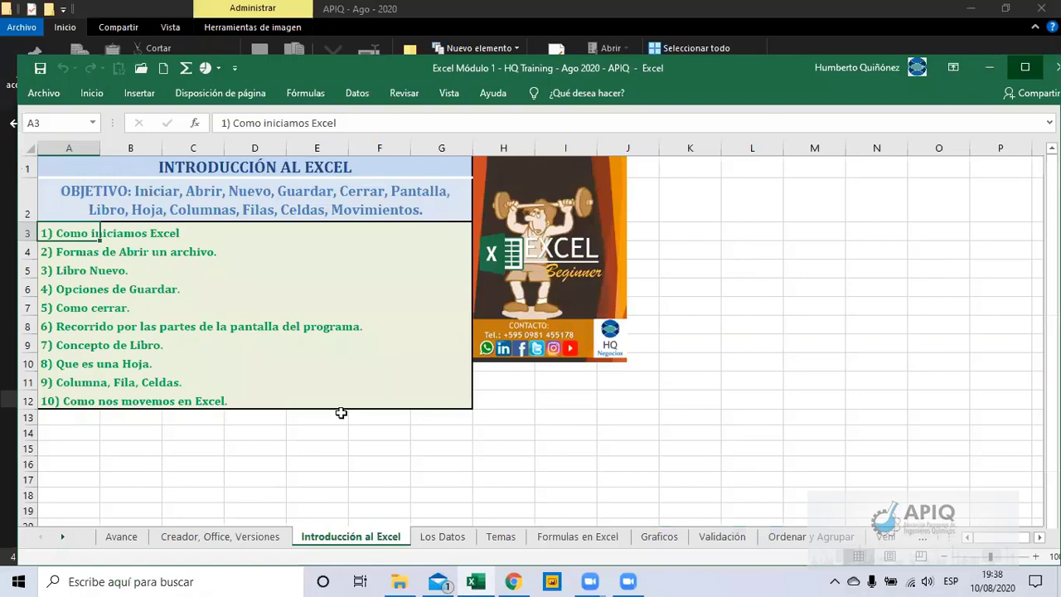
pyautogui.press('super+Up')
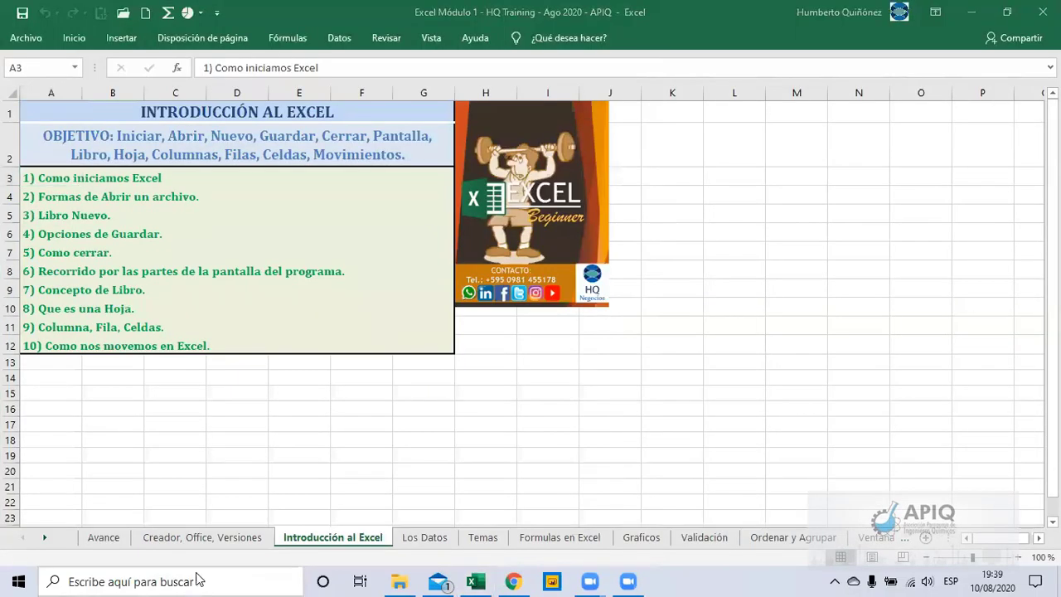
pyautogui.click(198, 580)
pyautogui.write('exce')
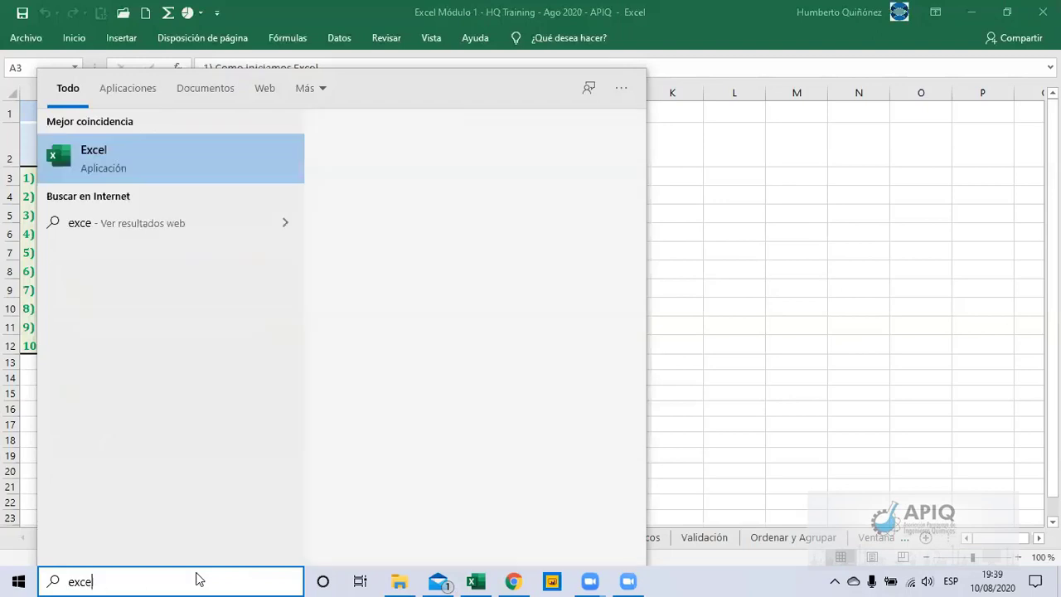
pyautogui.write('l mod')
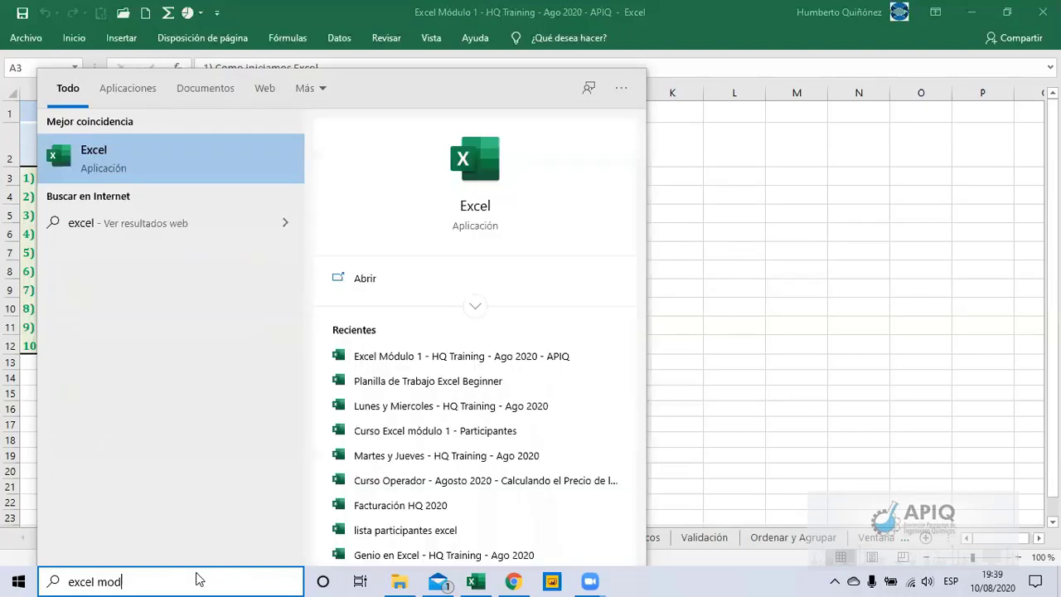
pyautogui.write('ulo')
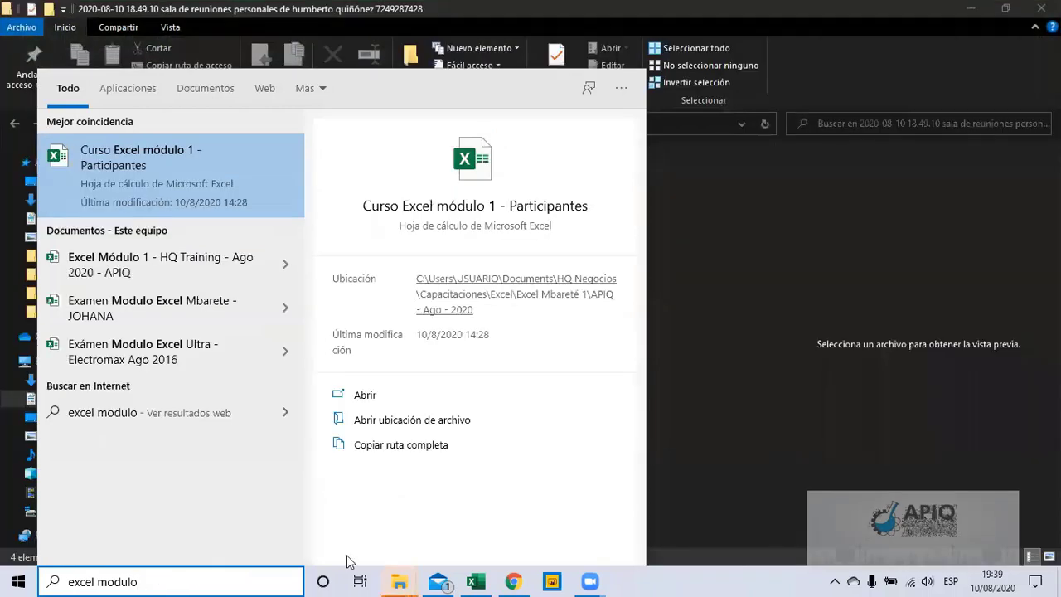
# Step: Bring the 'APIQ - Ago - 2020' File Explorer window forward from the taskbar previews
pyautogui.click(399, 580)
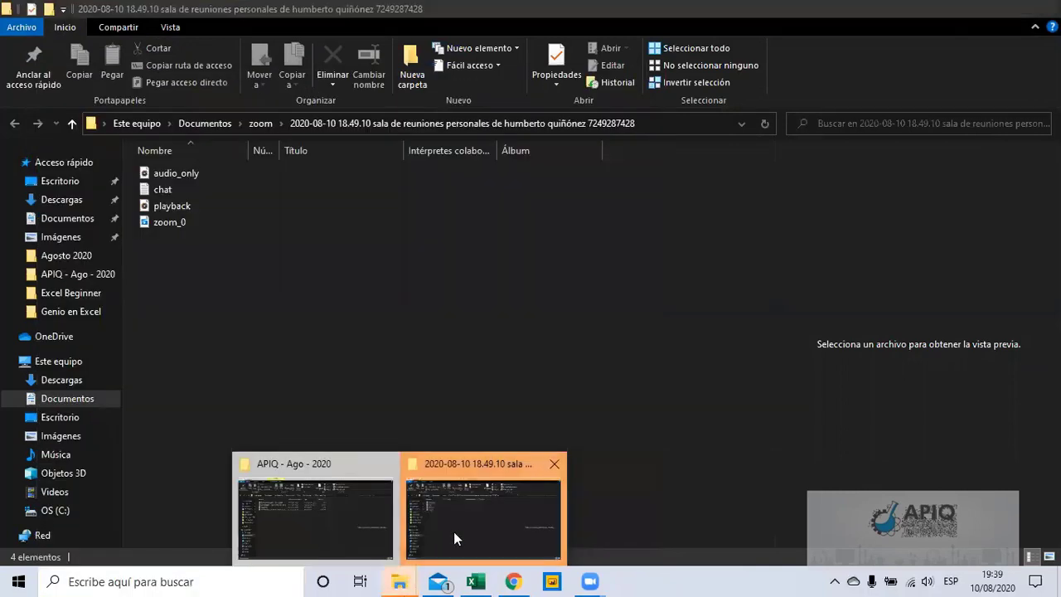
pyautogui.click(432, 454)
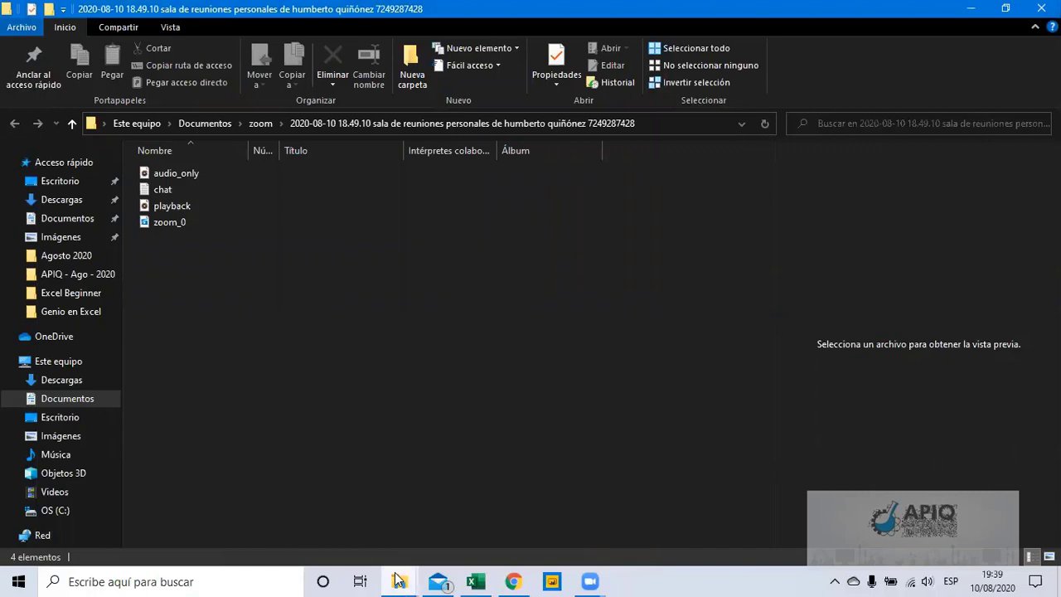
pyautogui.moveTo(399, 580)
pyautogui.click(323, 518)
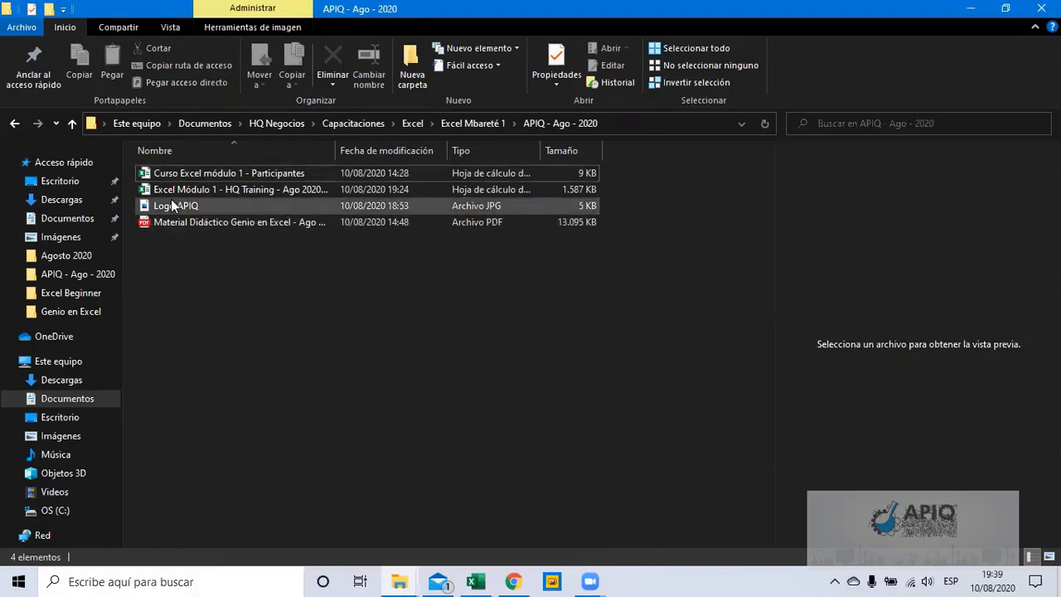
pyautogui.moveTo(172, 206)
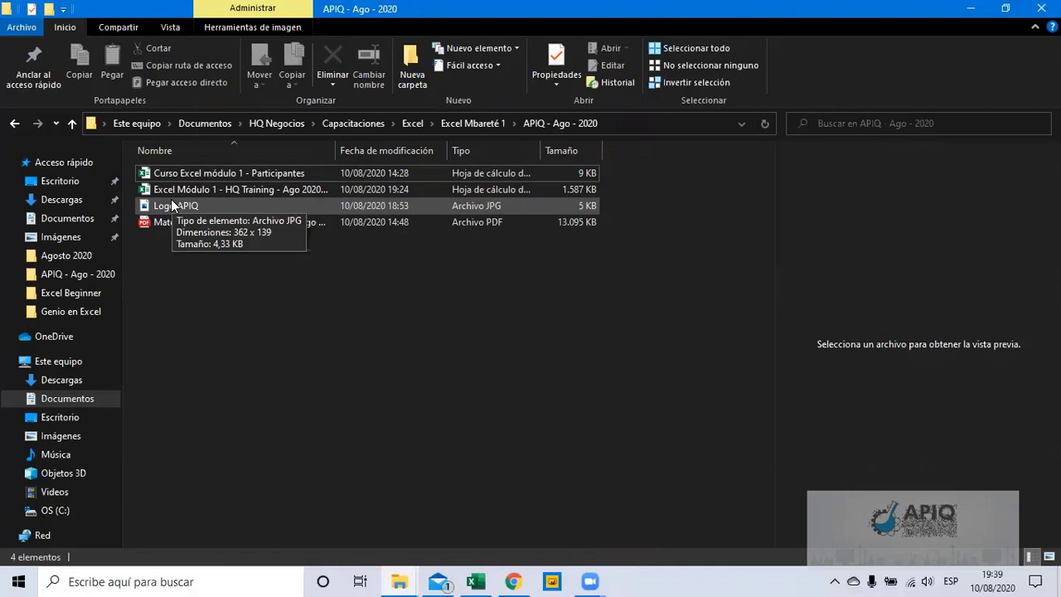
# Step: View Excel's recent workbooks from the Start menu app list, then return to the Excel window
pyautogui.click(18, 580)
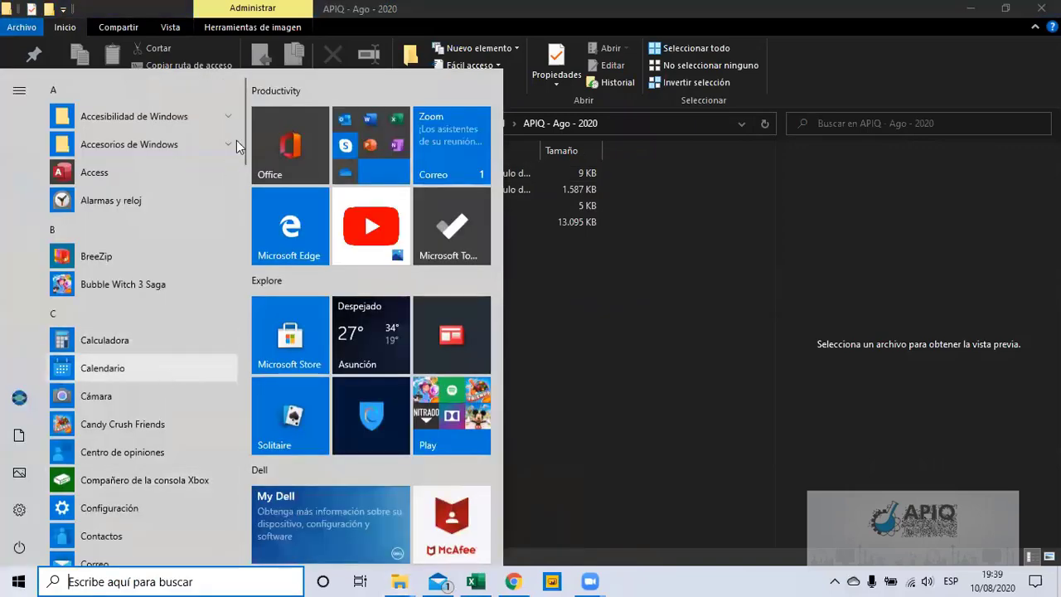
pyautogui.moveTo(244, 139); pyautogui.dragTo(243, 253)
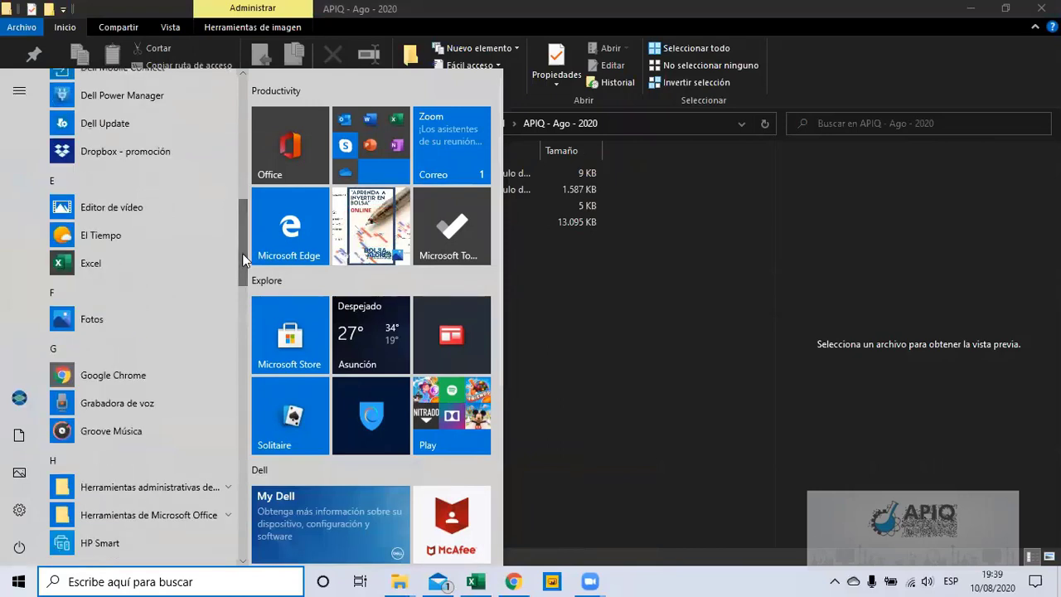
pyautogui.rightClick(126, 263)
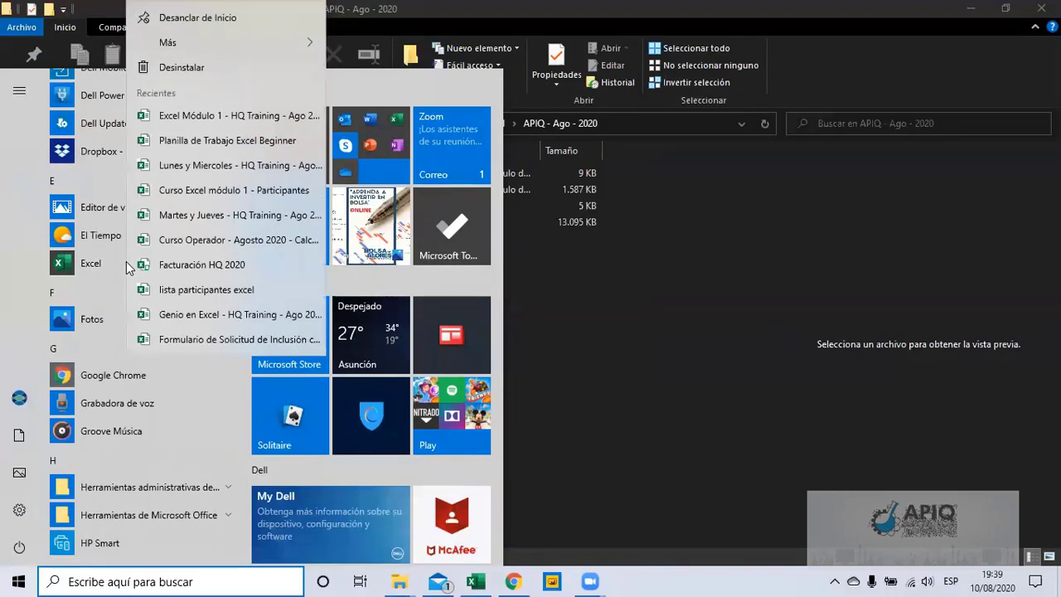
pyautogui.press('Escape')
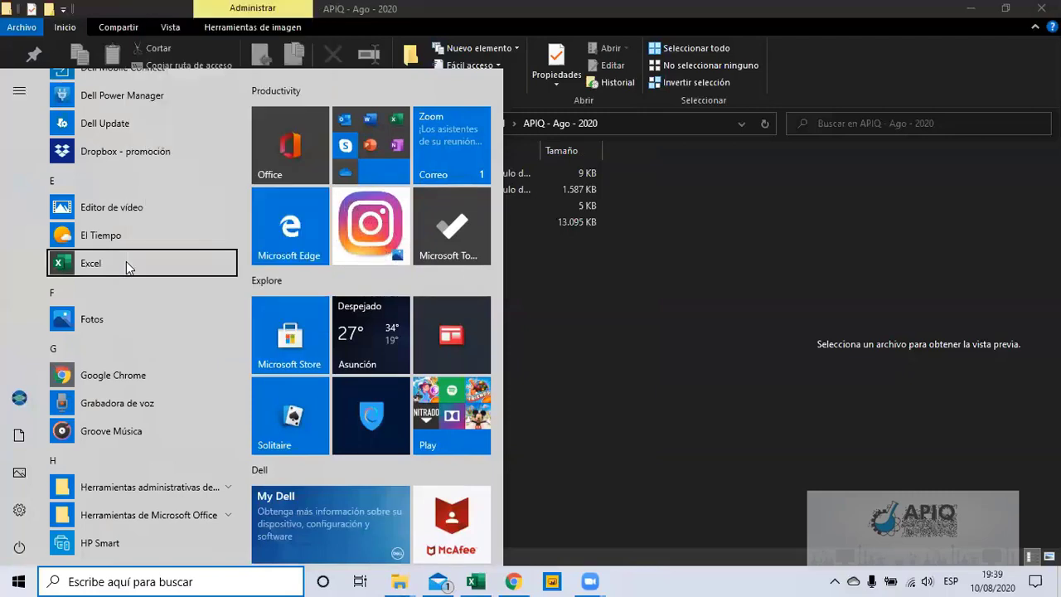
pyautogui.click(480, 581)
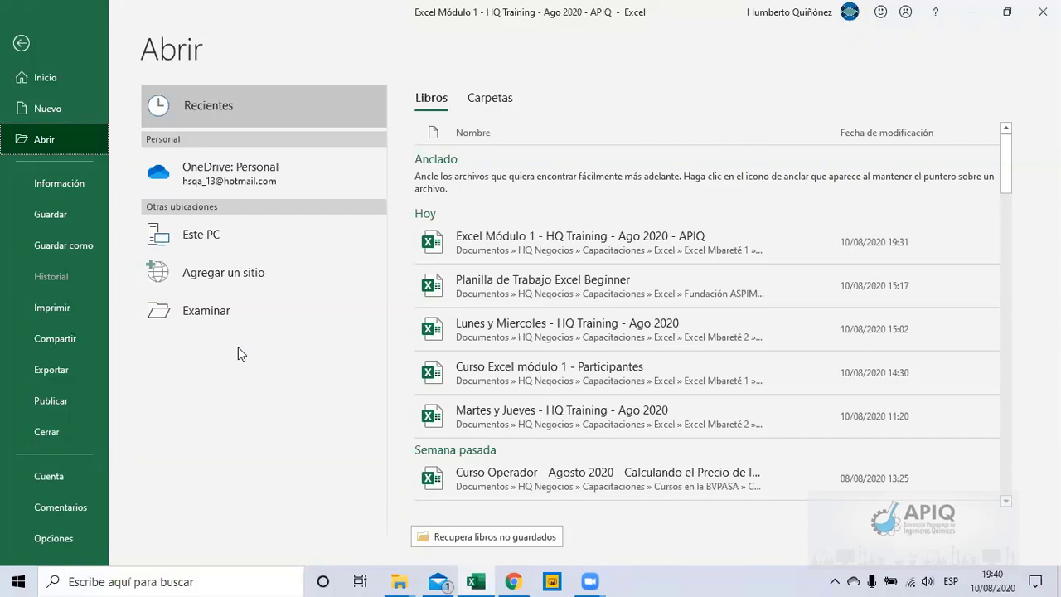
pyautogui.click(213, 309)
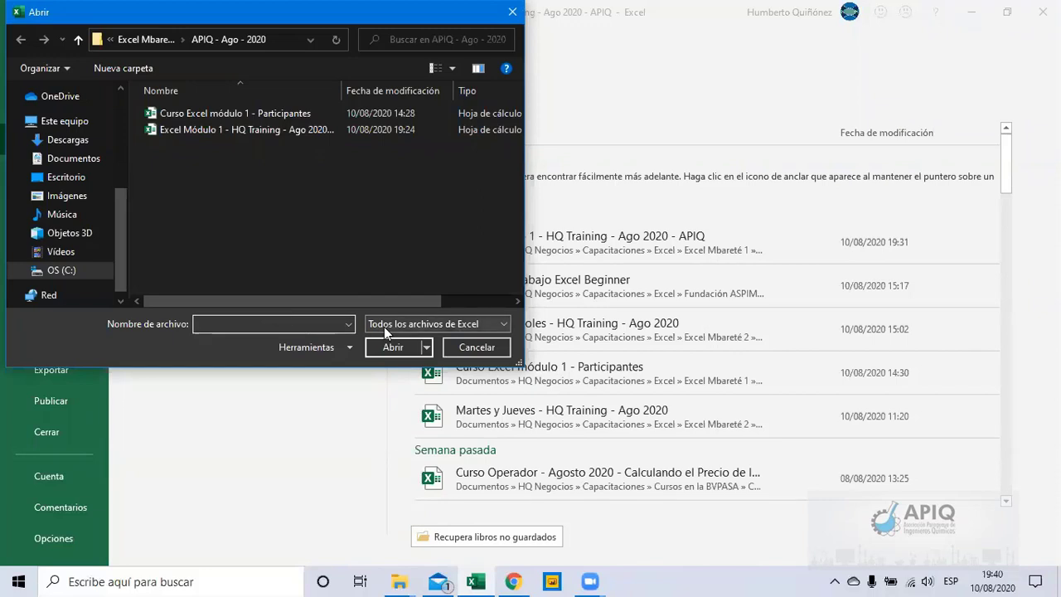
pyautogui.click(468, 347)
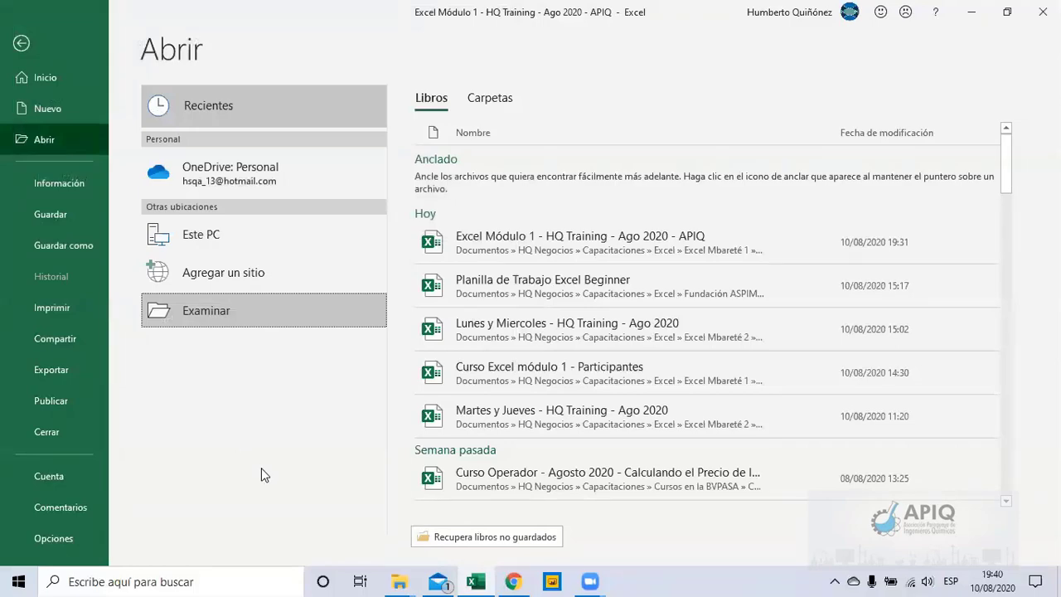
pyautogui.click(26, 46)
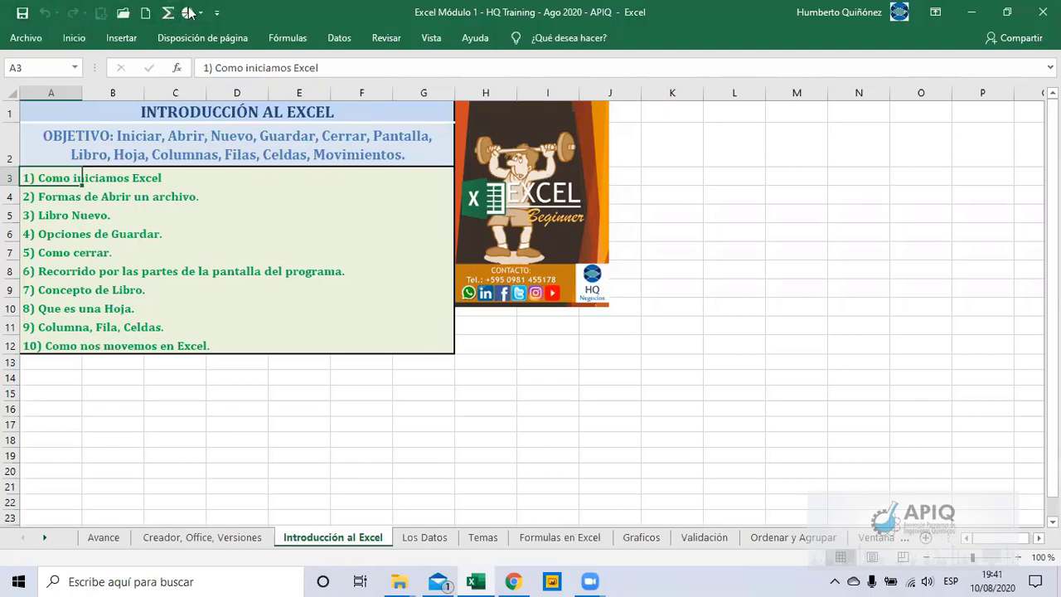
# Step: Remove Abrir and Nuevo from the Quick Access Toolbar
pyautogui.click(217, 13)
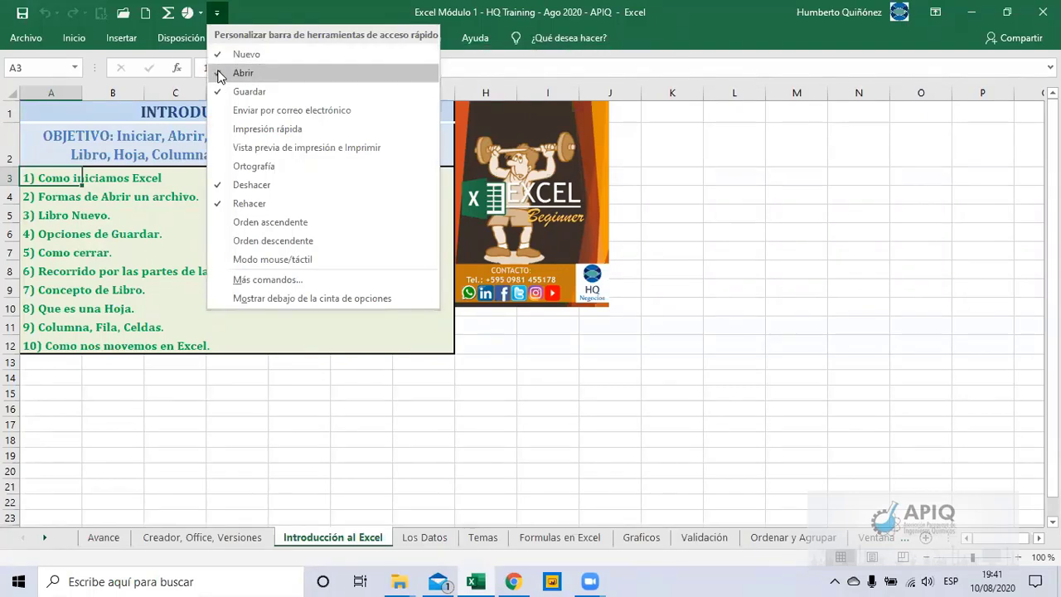
pyautogui.click(221, 73)
pyautogui.click(195, 14)
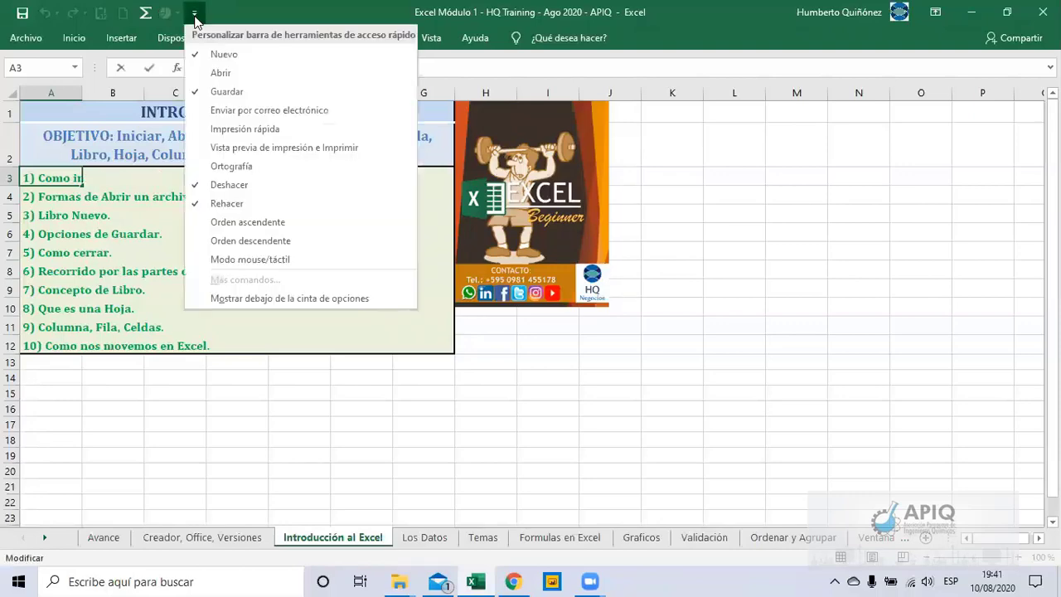
pyautogui.click(212, 55)
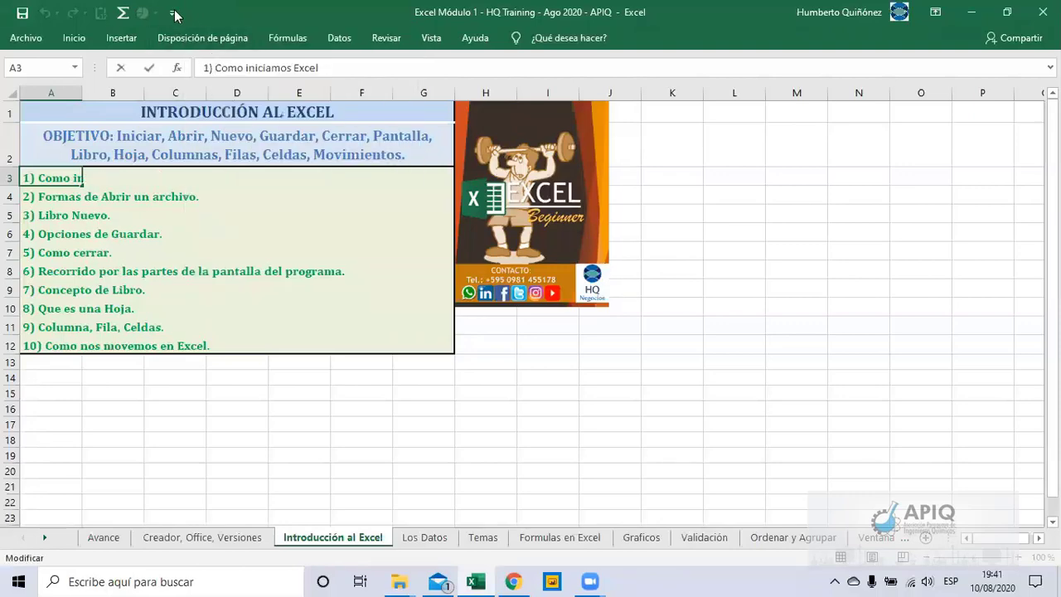
# Step: Add Abrir back to the Quick Access Toolbar
pyautogui.click(171, 12)
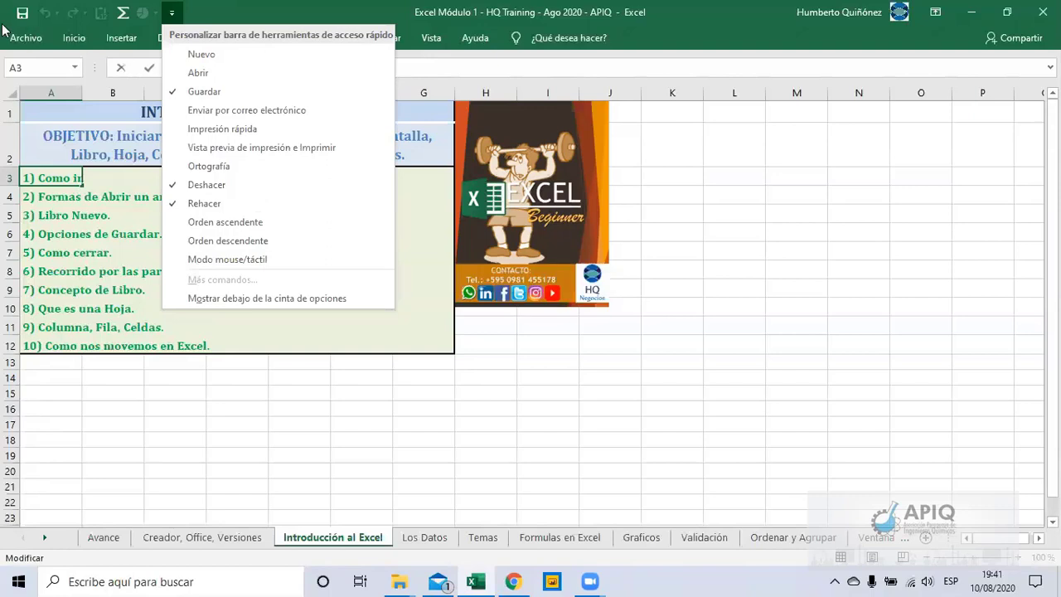
pyautogui.click(172, 15)
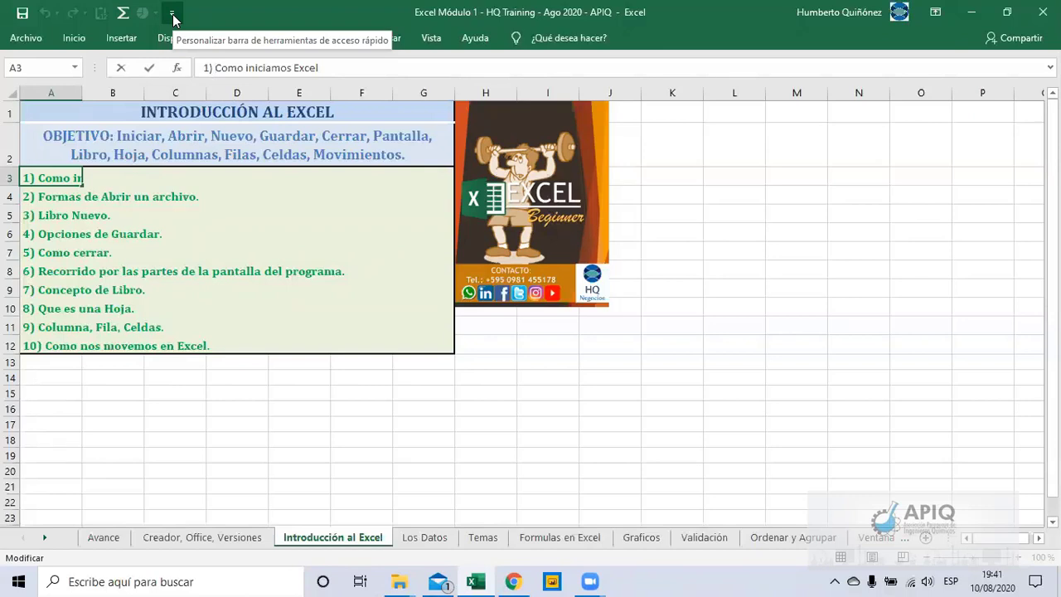
pyautogui.click(173, 15)
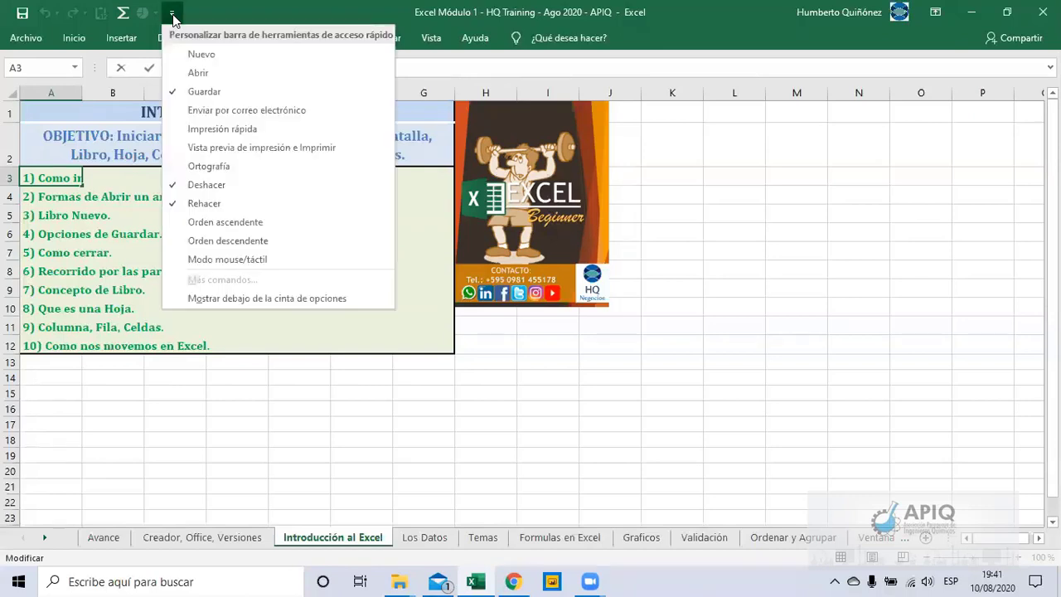
pyautogui.click(183, 75)
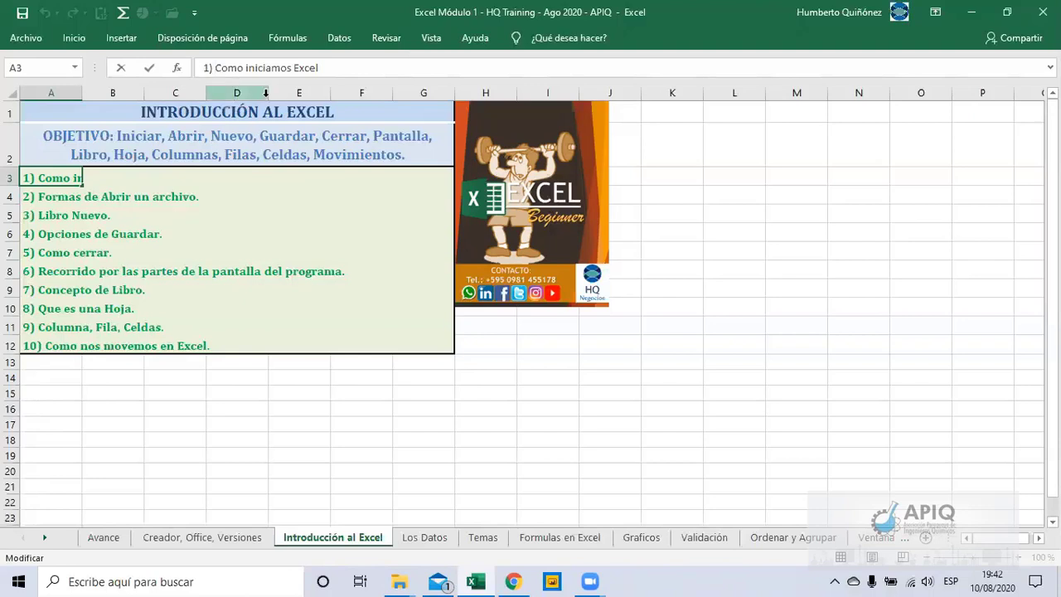
# Step: Pin the ribbon expanded and confirm '1) Como iniciamos Excel' in cell A3
pyautogui.click(72, 39)
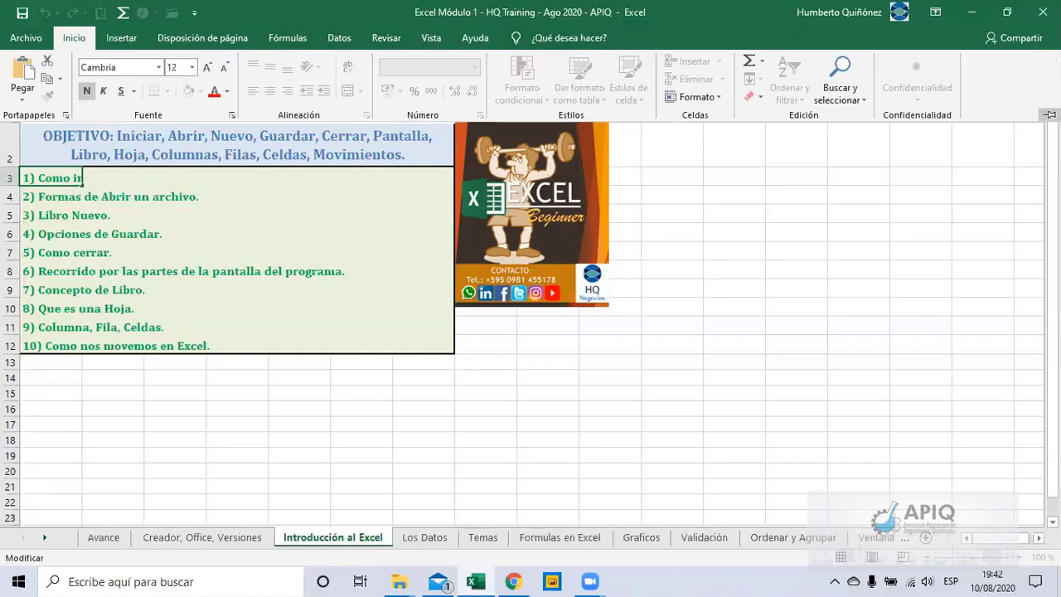
pyautogui.click(1050, 115)
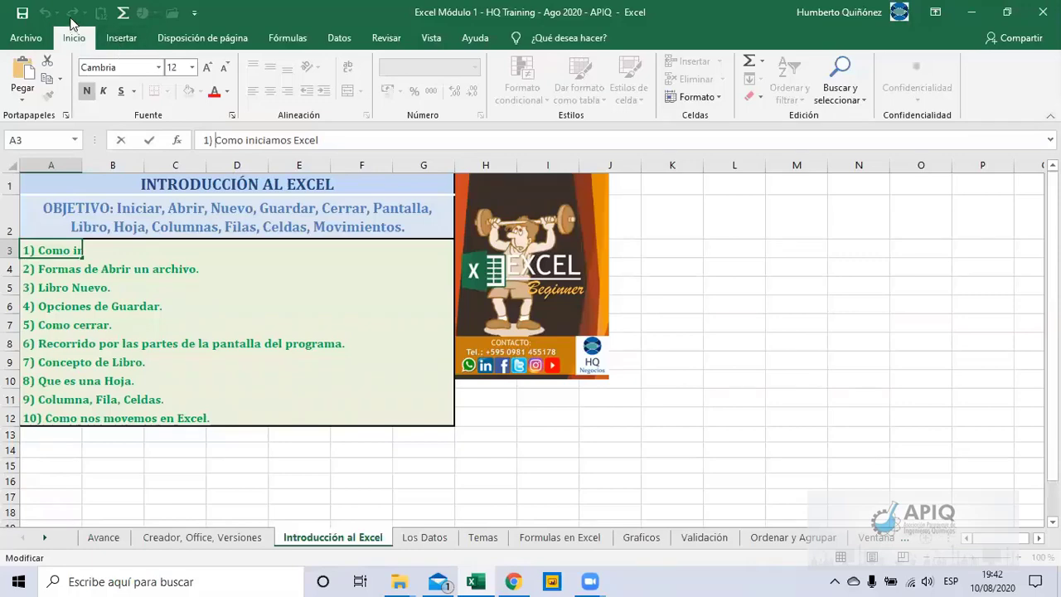
pyautogui.click(290, 395)
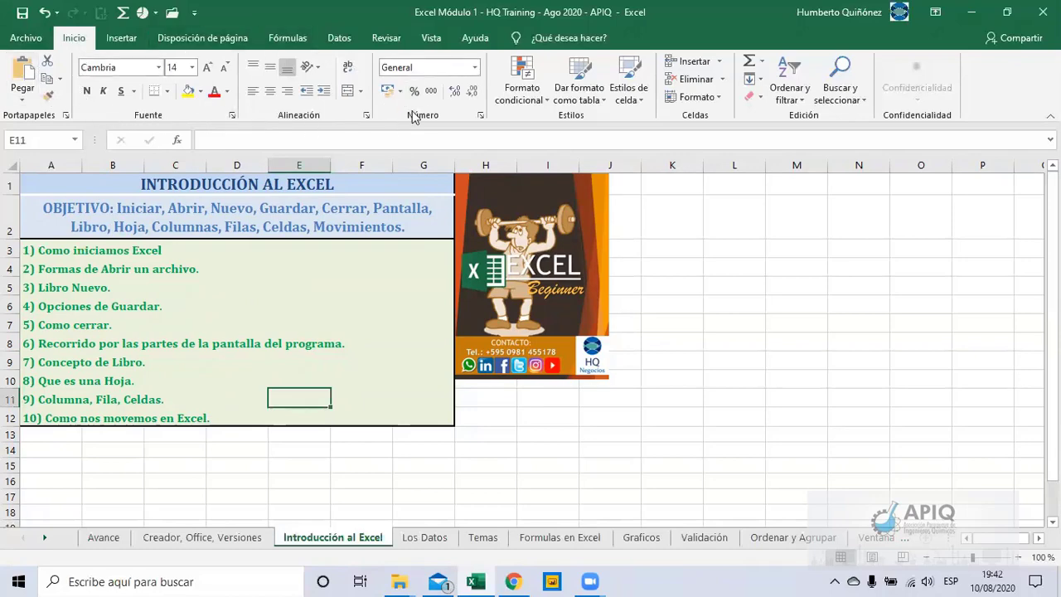
pyautogui.click(112, 44)
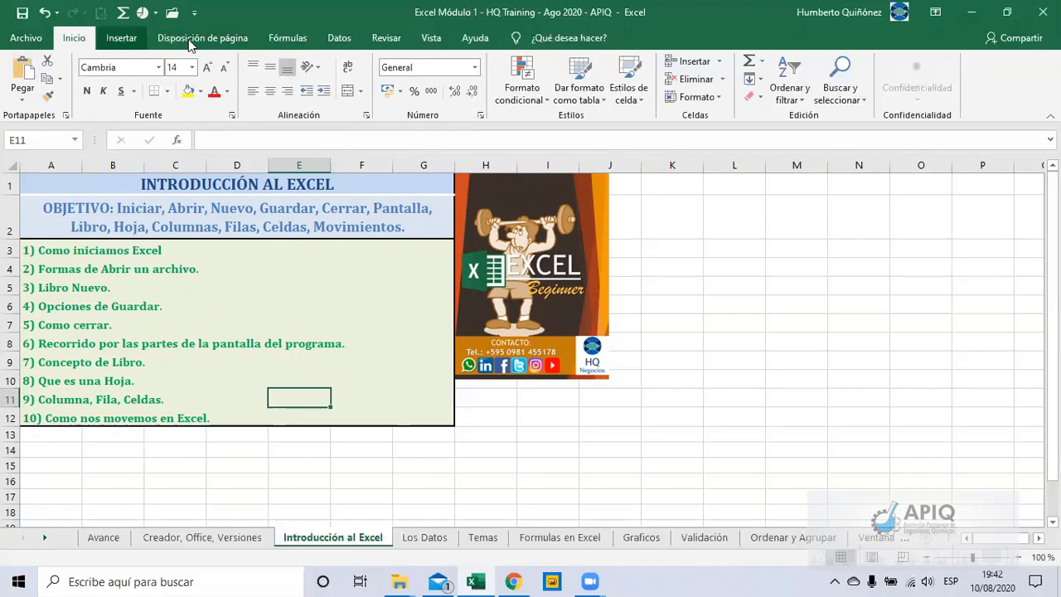
pyautogui.click(292, 42)
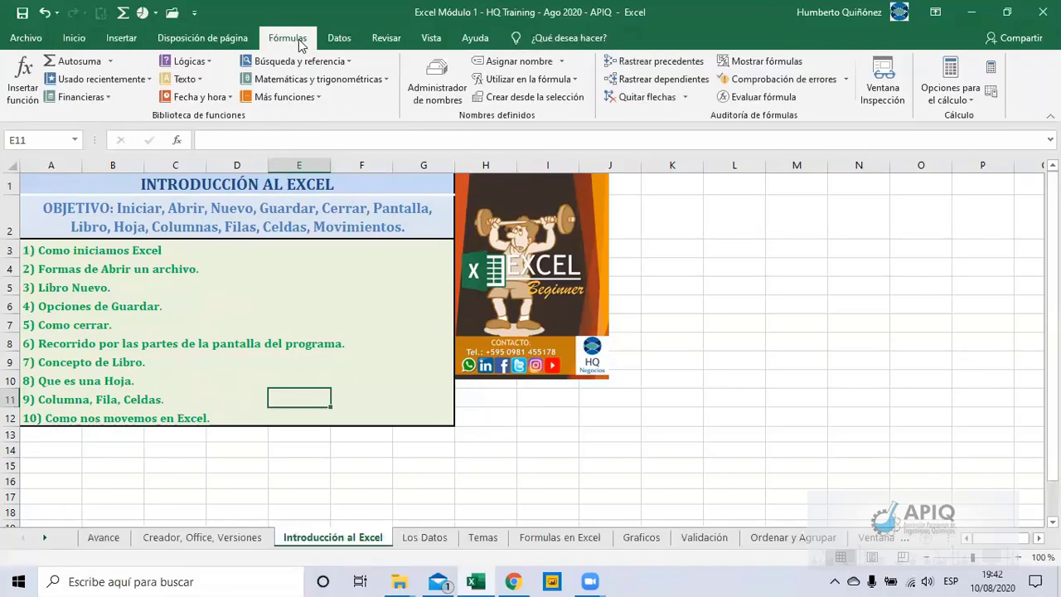
pyautogui.click(339, 40)
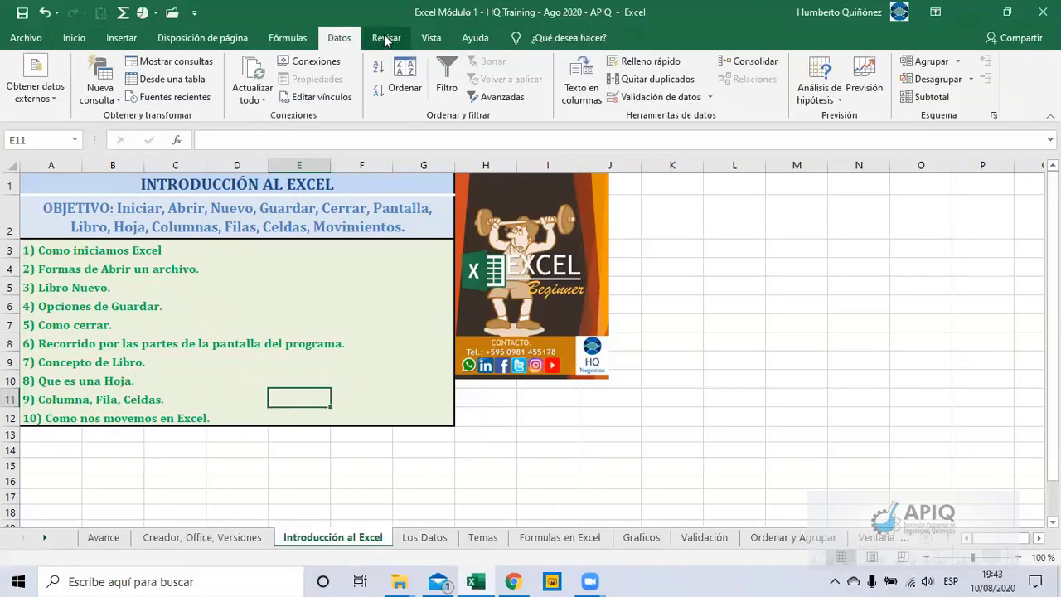
pyautogui.click(385, 41)
pyautogui.click(430, 39)
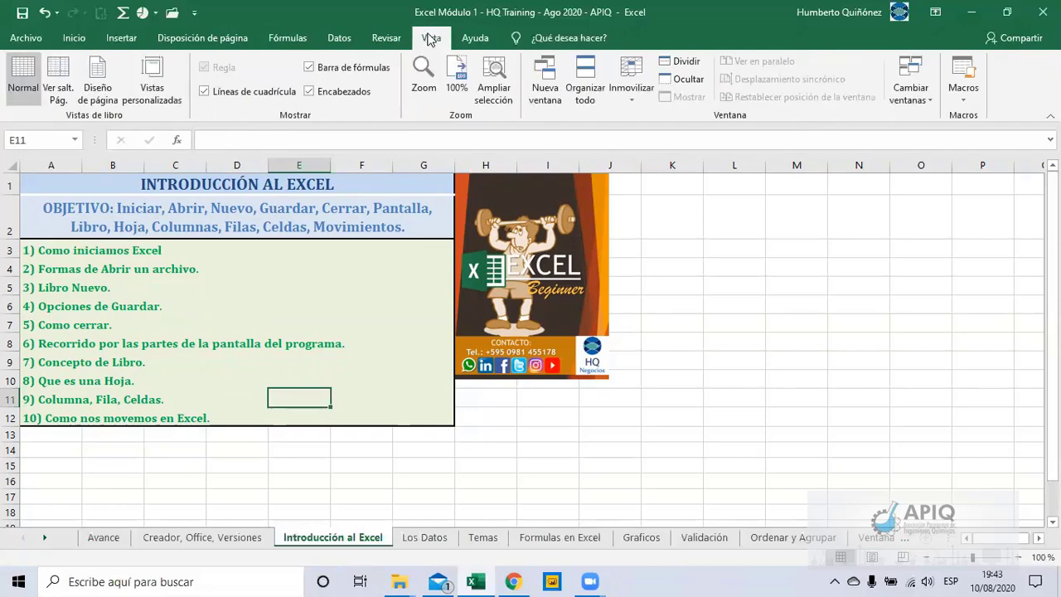
pyautogui.click(81, 43)
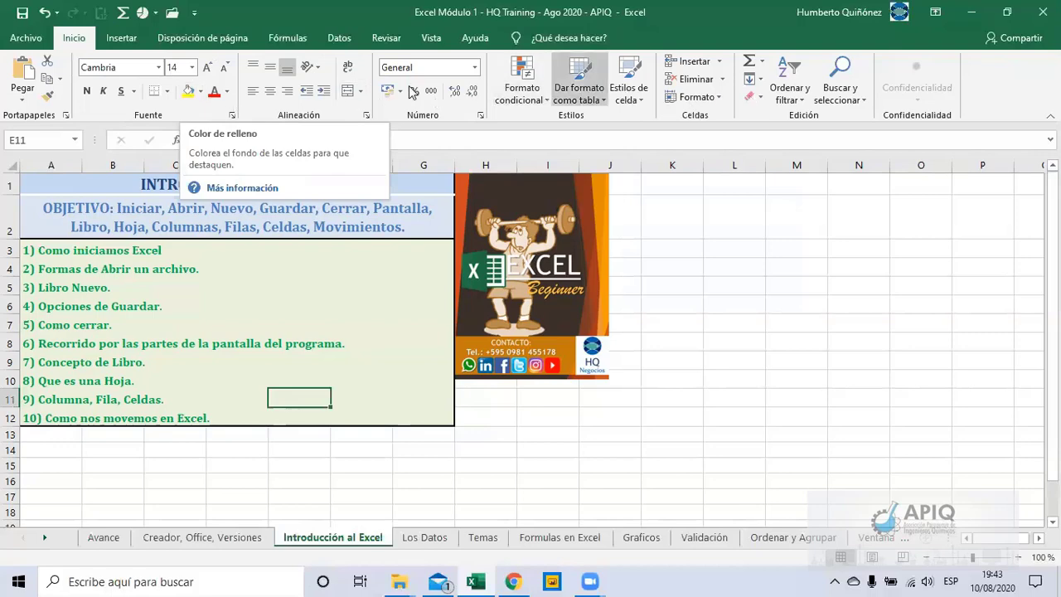
pyautogui.click(135, 38)
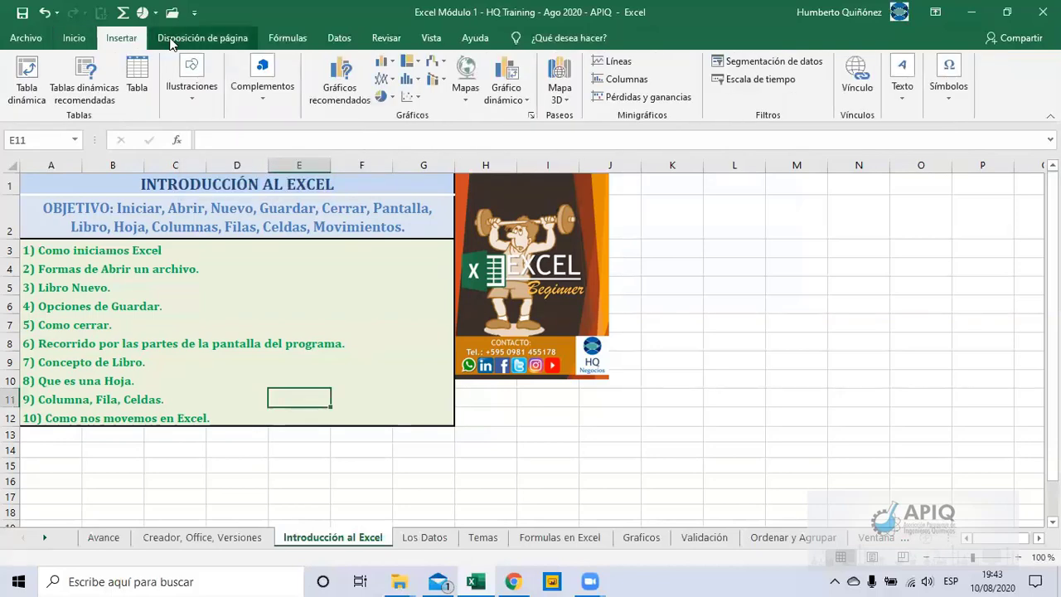
pyautogui.click(170, 38)
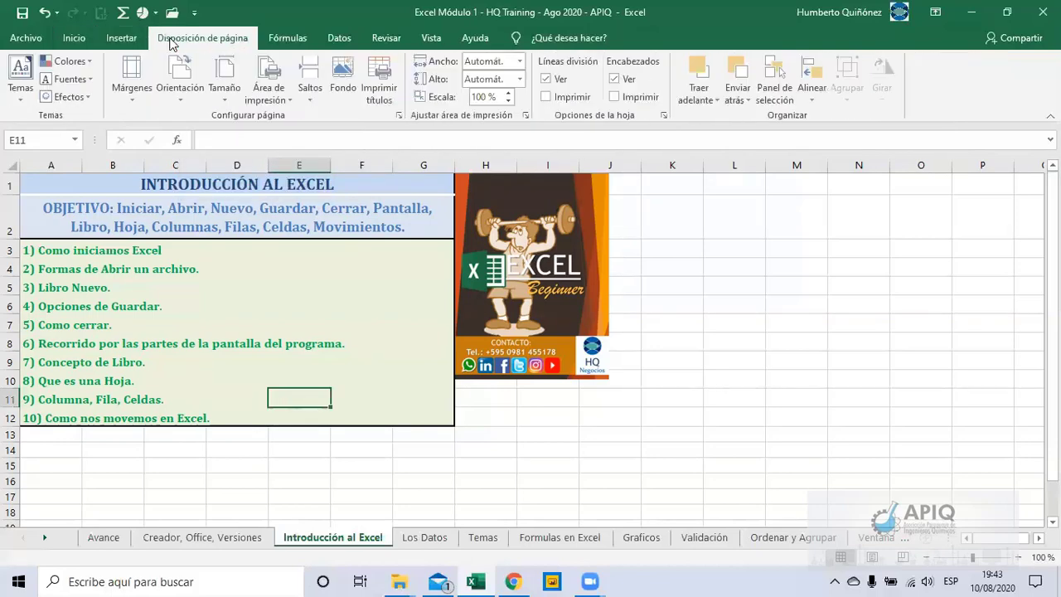
pyautogui.click(282, 38)
pyautogui.click(340, 39)
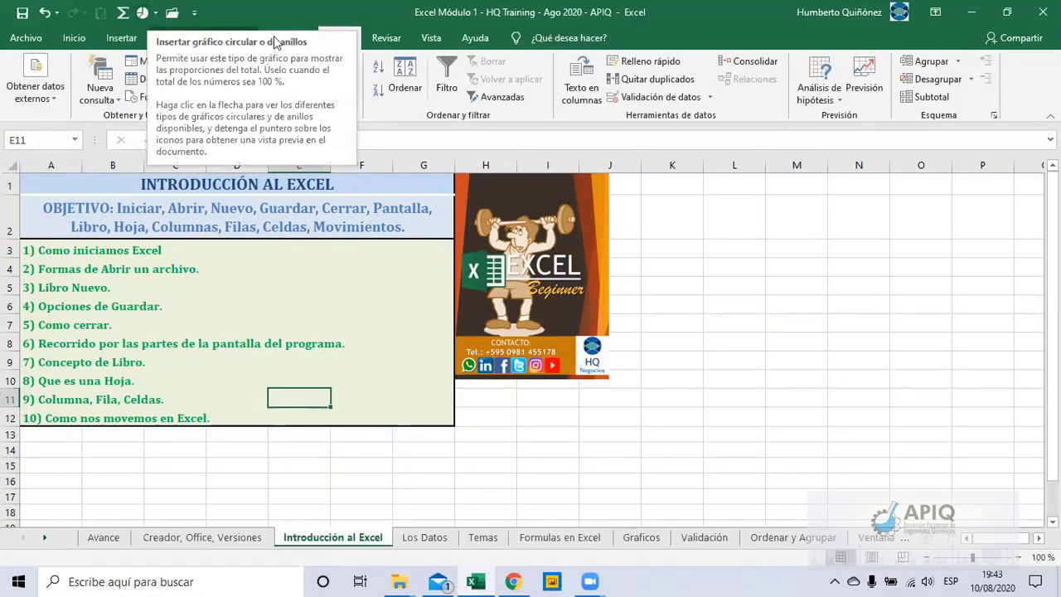
pyautogui.click(397, 40)
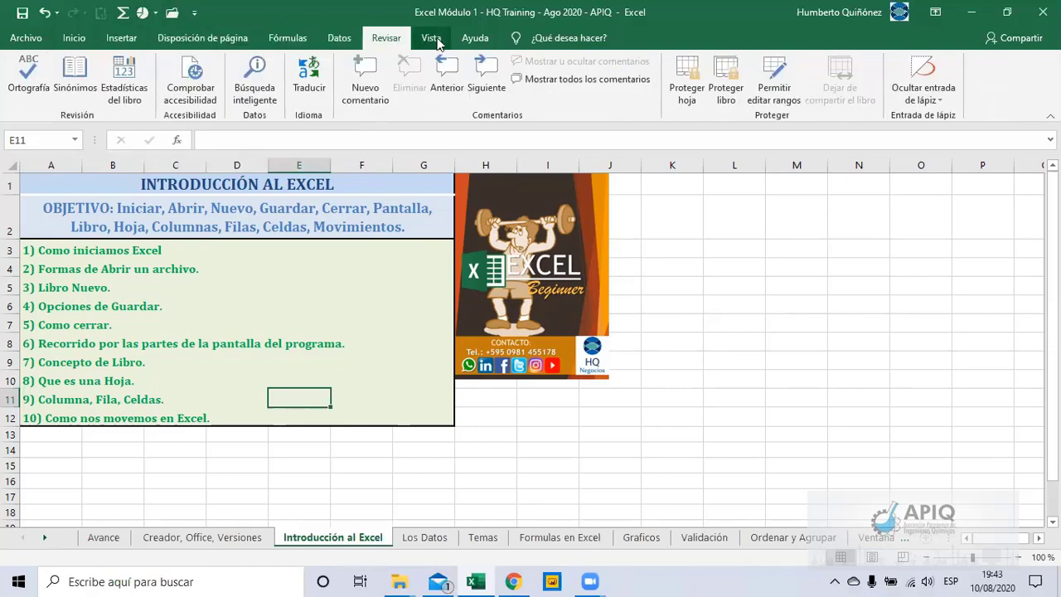
pyautogui.click(436, 42)
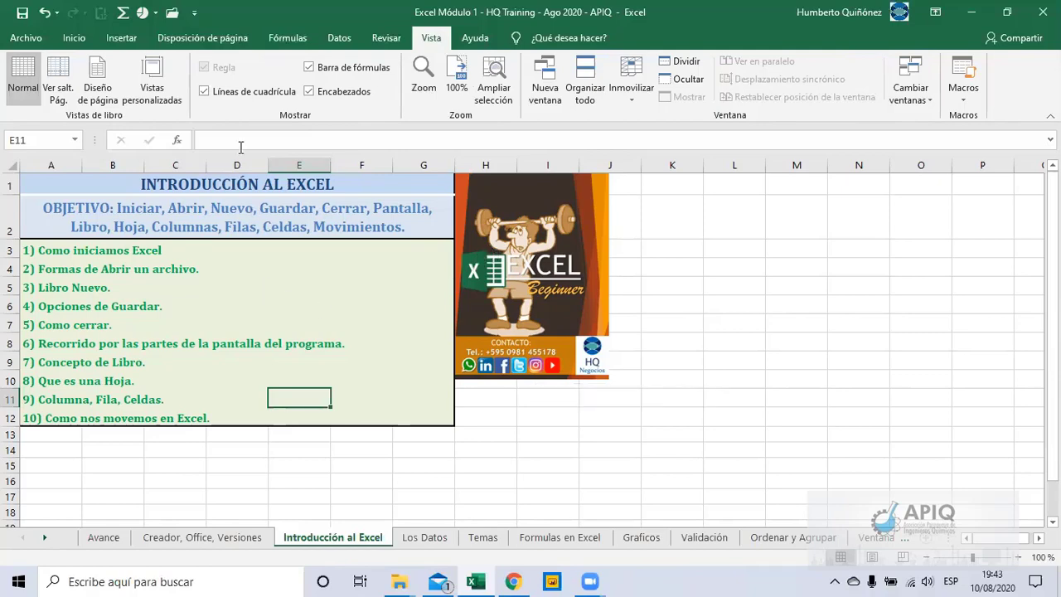
pyautogui.click(75, 39)
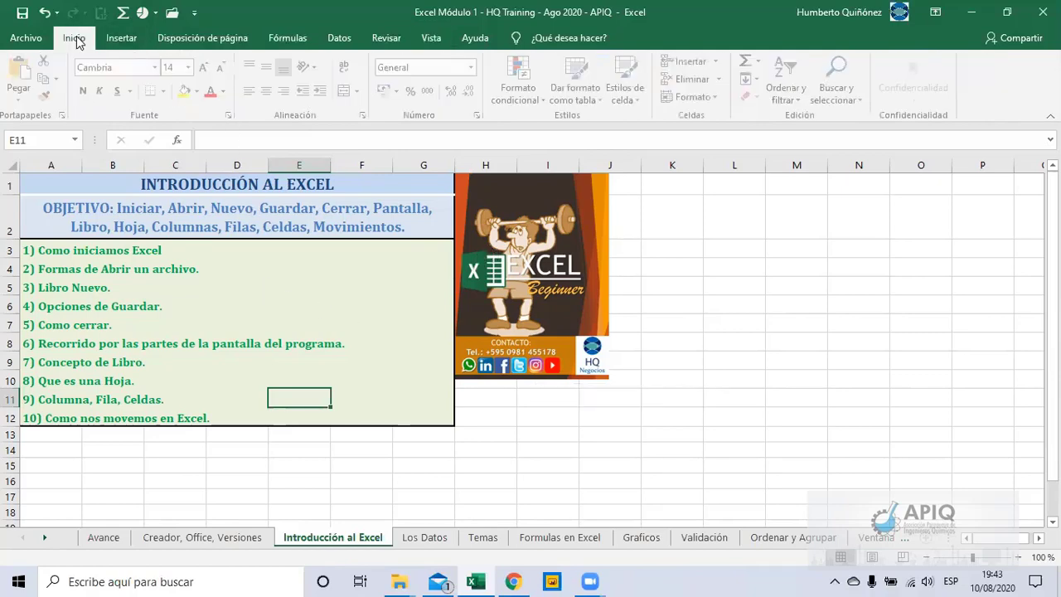
pyautogui.click(171, 14)
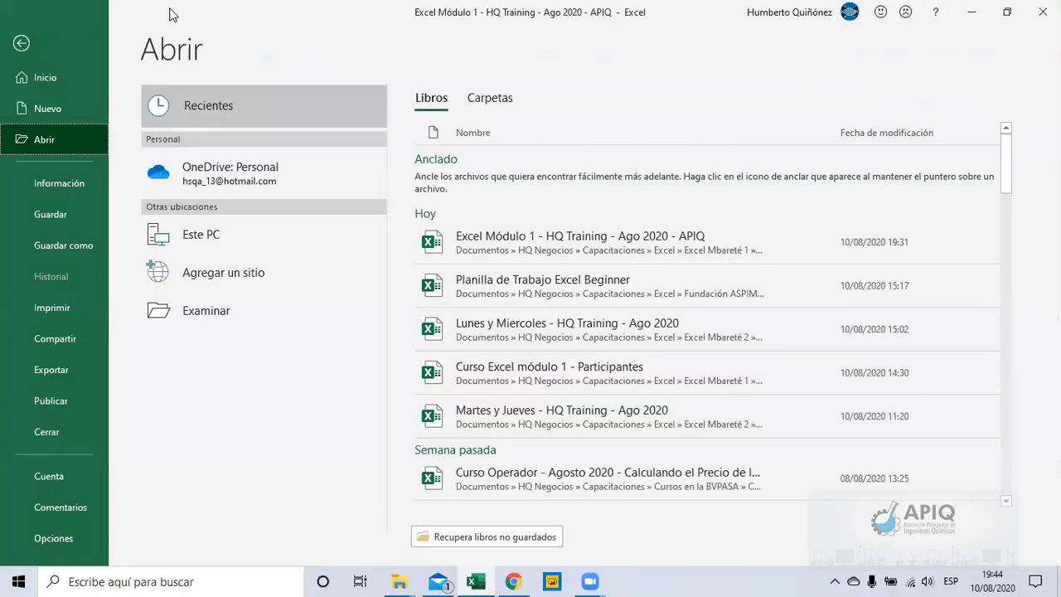
pyautogui.click(23, 45)
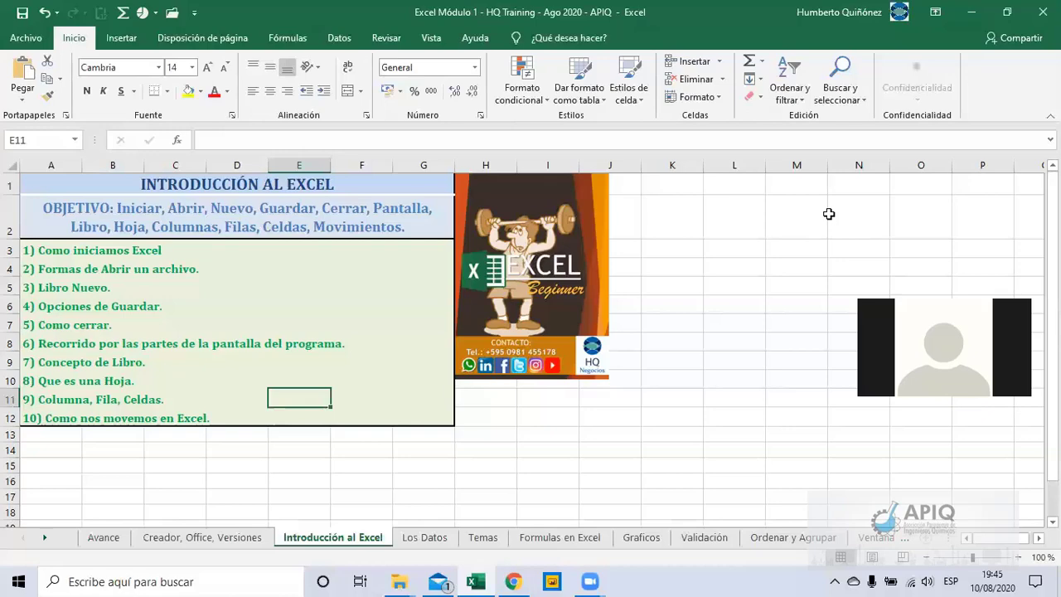
pyautogui.click(829, 214)
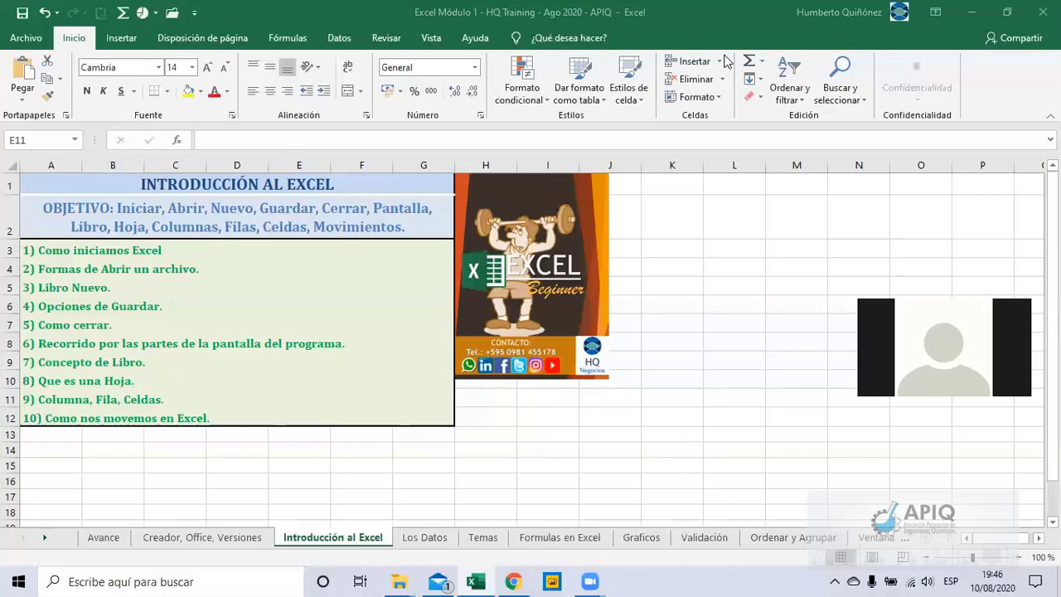
# Step: Launch Excel again from the Start menu's app list
pyautogui.click(16, 582)
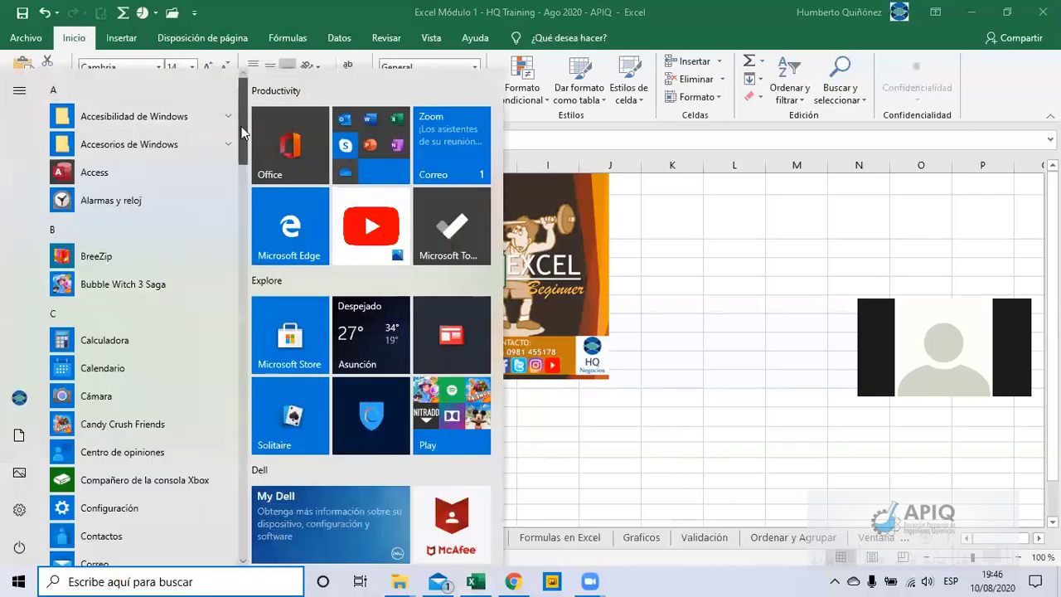
pyautogui.moveTo(244, 108); pyautogui.dragTo(238, 221)
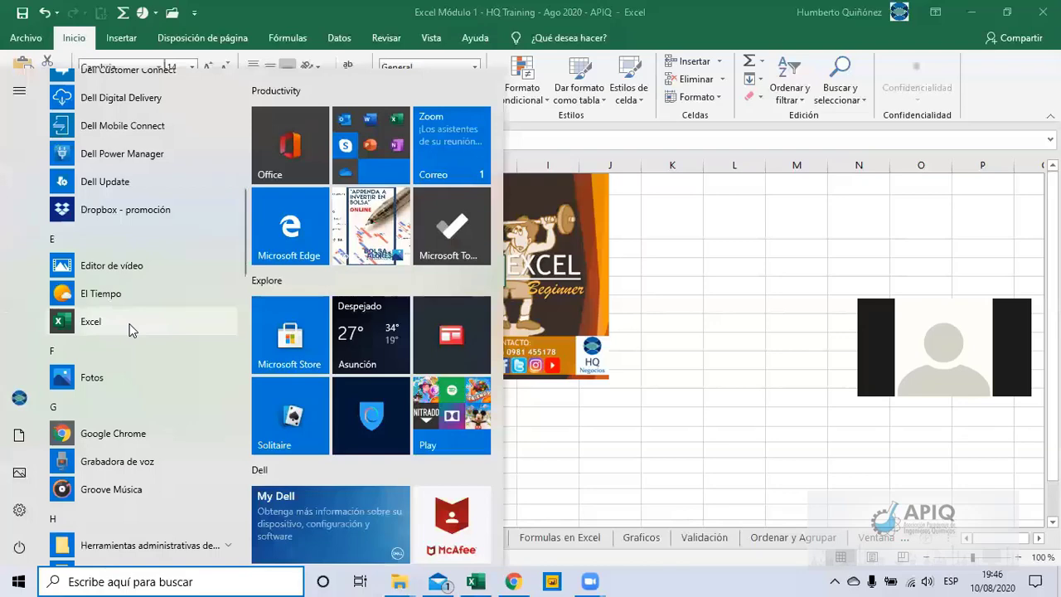
pyautogui.click(670, 285)
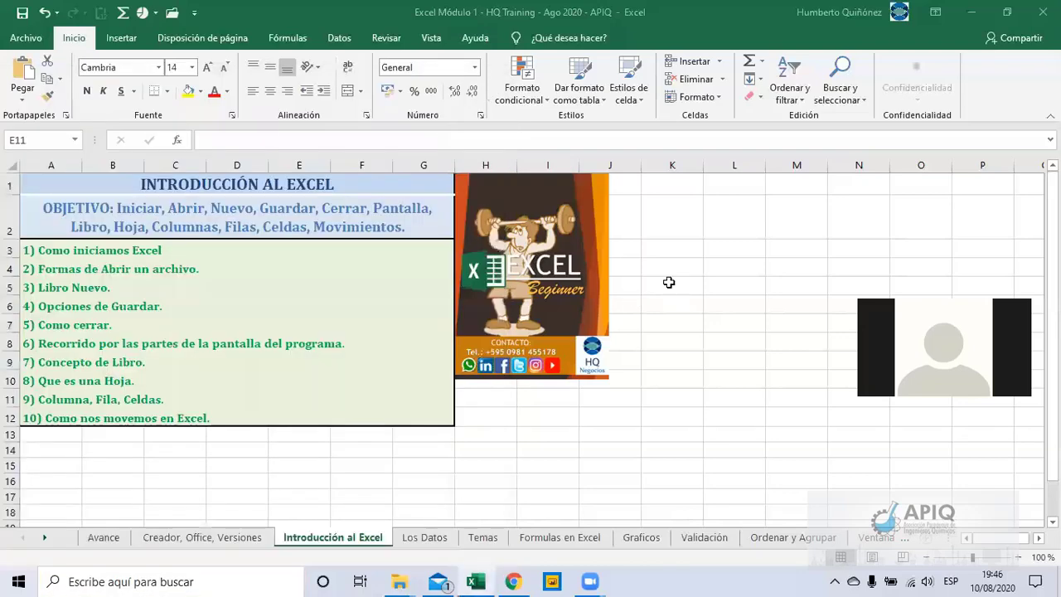
# Step: Create blank workbook Libro1, restore it to a smaller window, and move it up and left
pyautogui.click(25, 39)
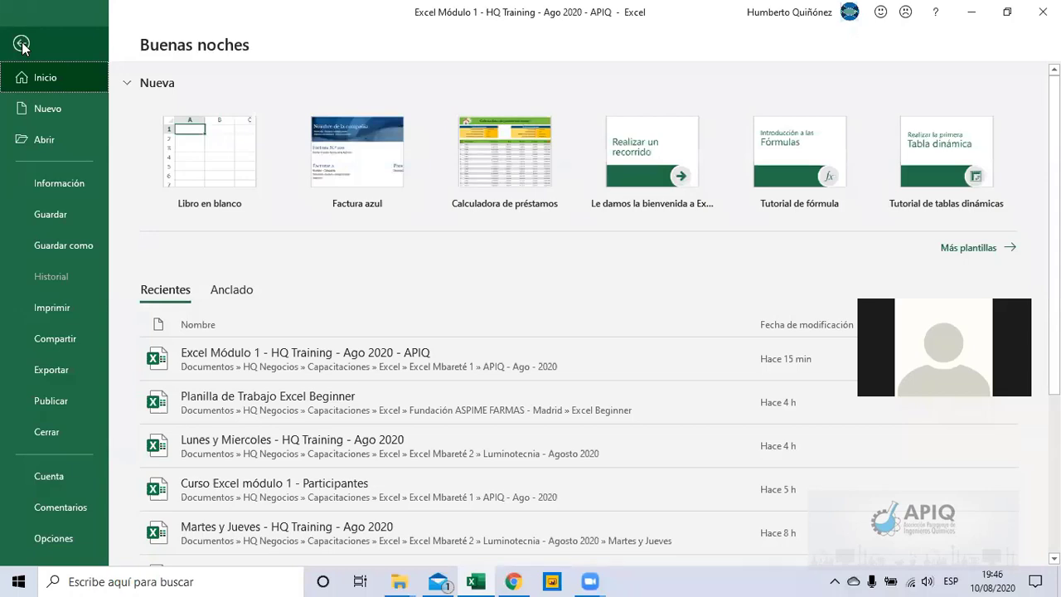
pyautogui.click(210, 154)
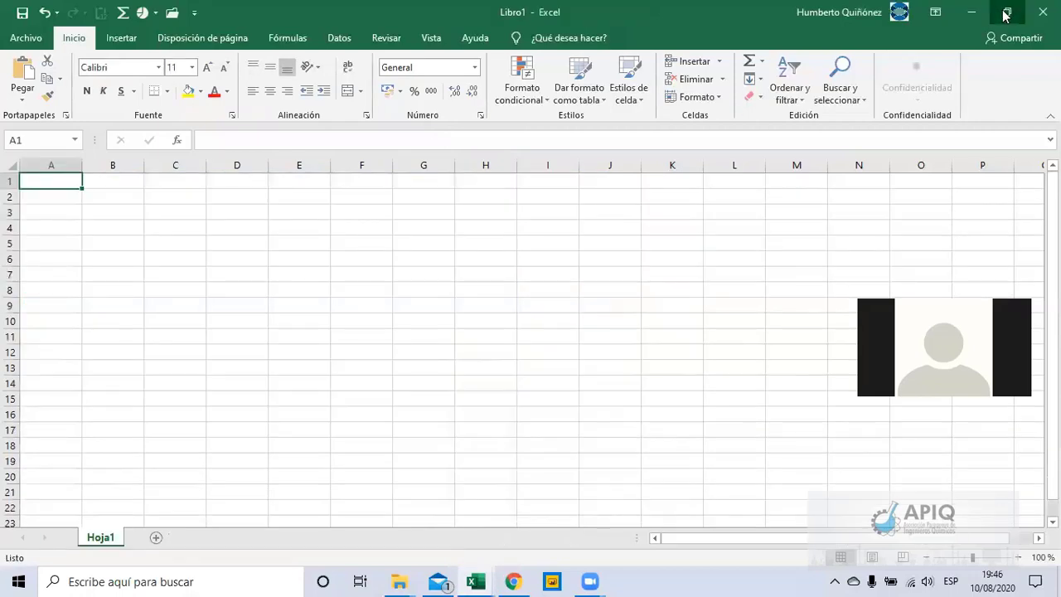
pyautogui.click(1006, 13)
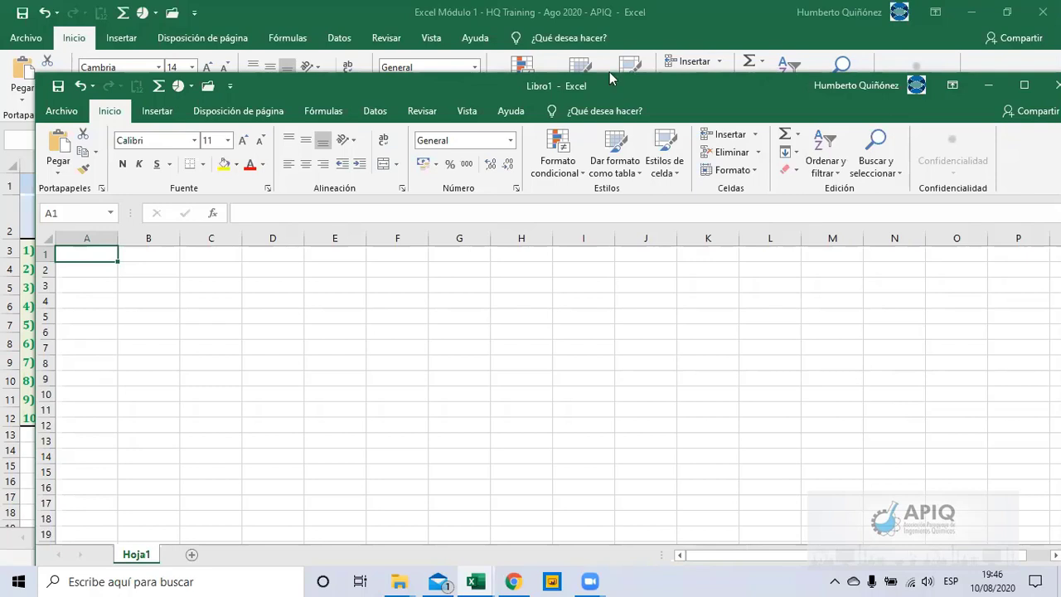
pyautogui.moveTo(610, 73); pyautogui.dragTo(593, 47)
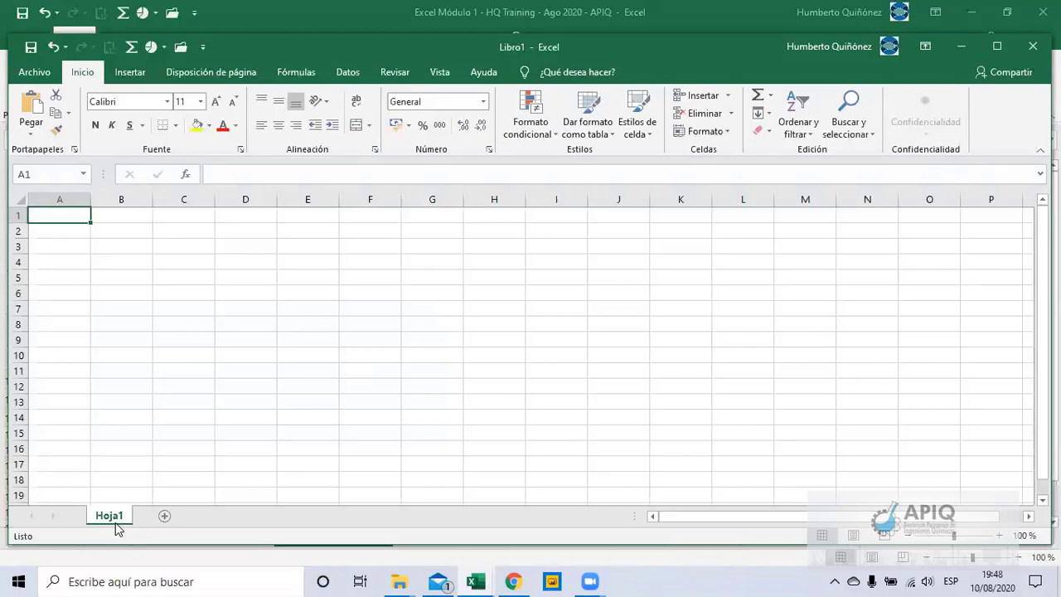
# Step: Add two new sheets, Hoja2 and Hoja3, after Hoja1 in Libro1
pyautogui.click(167, 517)
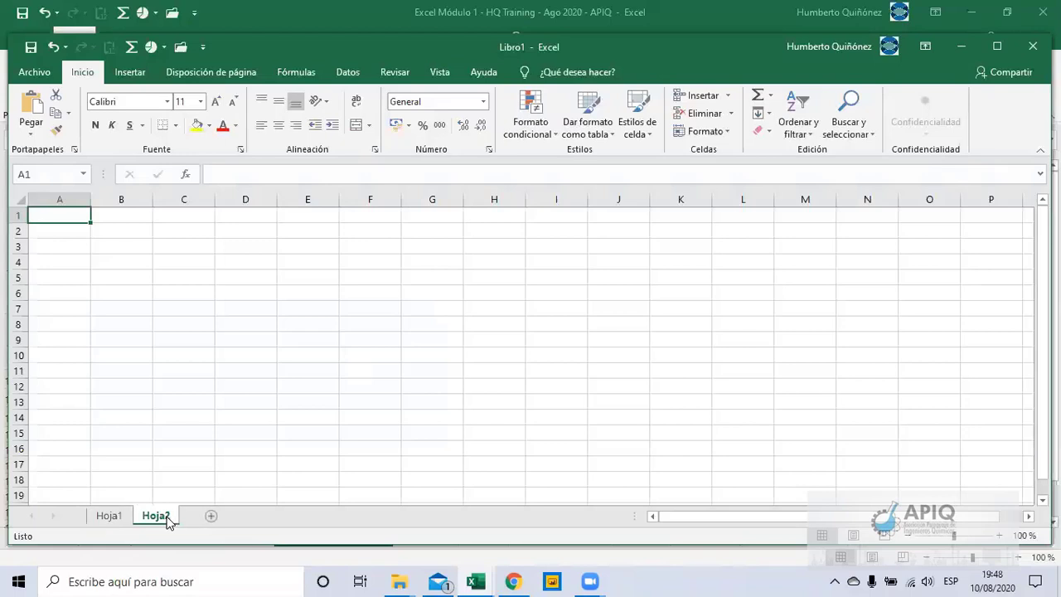
pyautogui.click(212, 518)
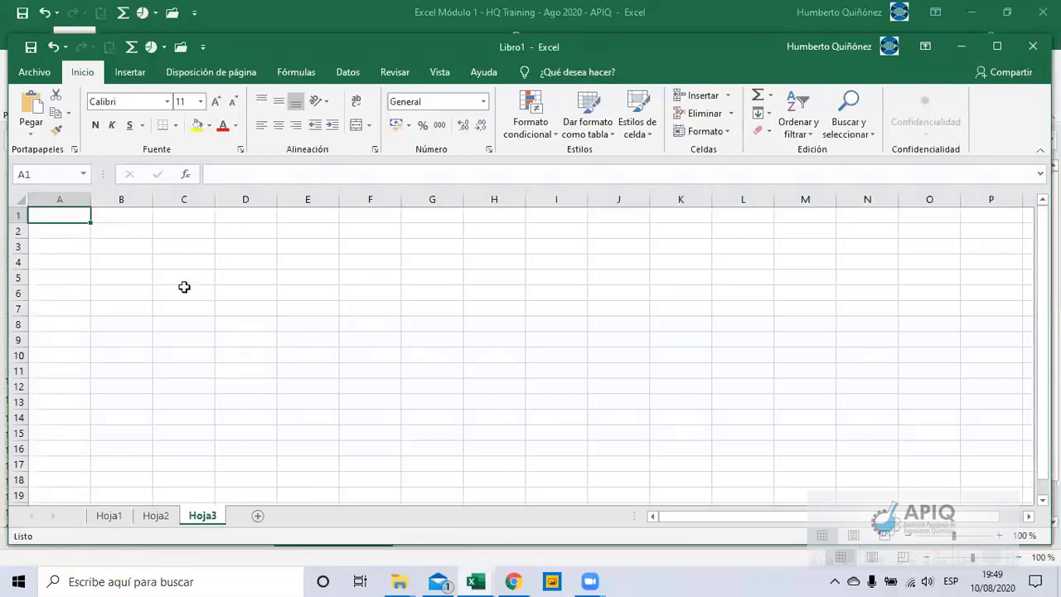
# Step: Go to the Archivo > Nuevo page, checking Inicio briefly, and scroll the template gallery
pyautogui.click(35, 73)
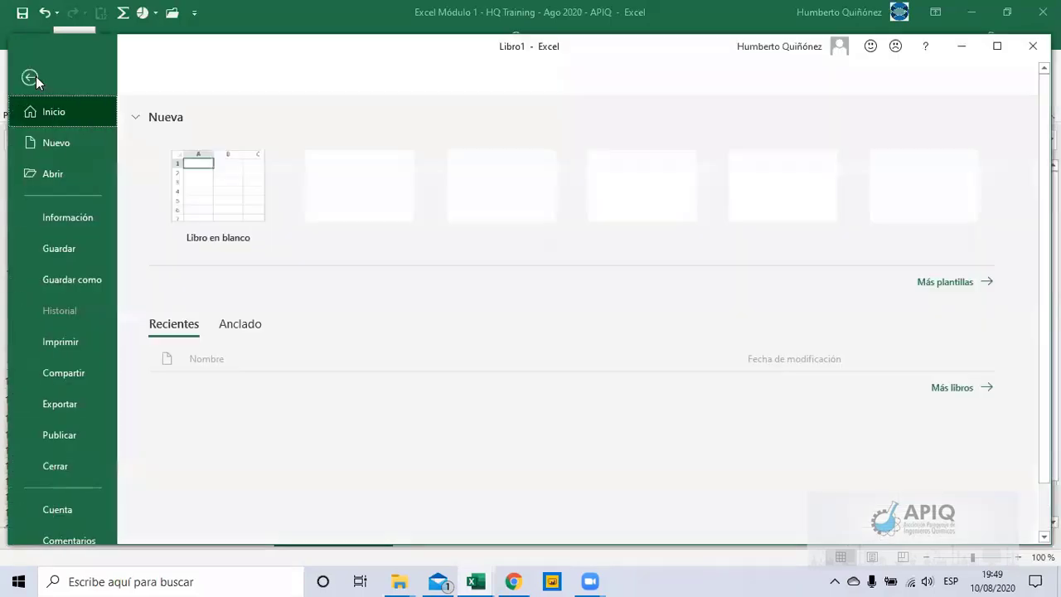
pyautogui.click(51, 146)
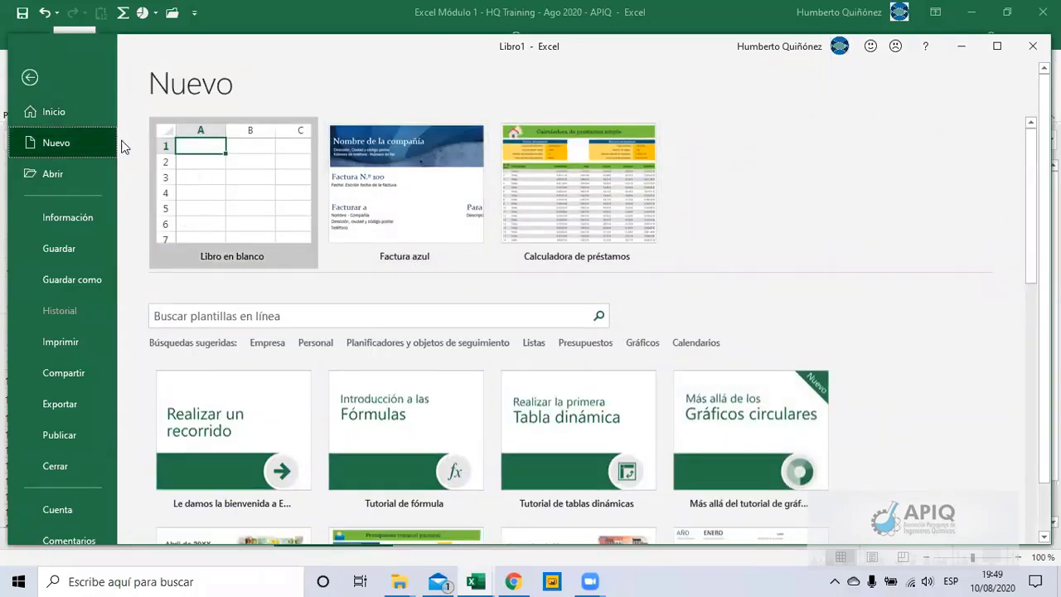
pyautogui.click(64, 115)
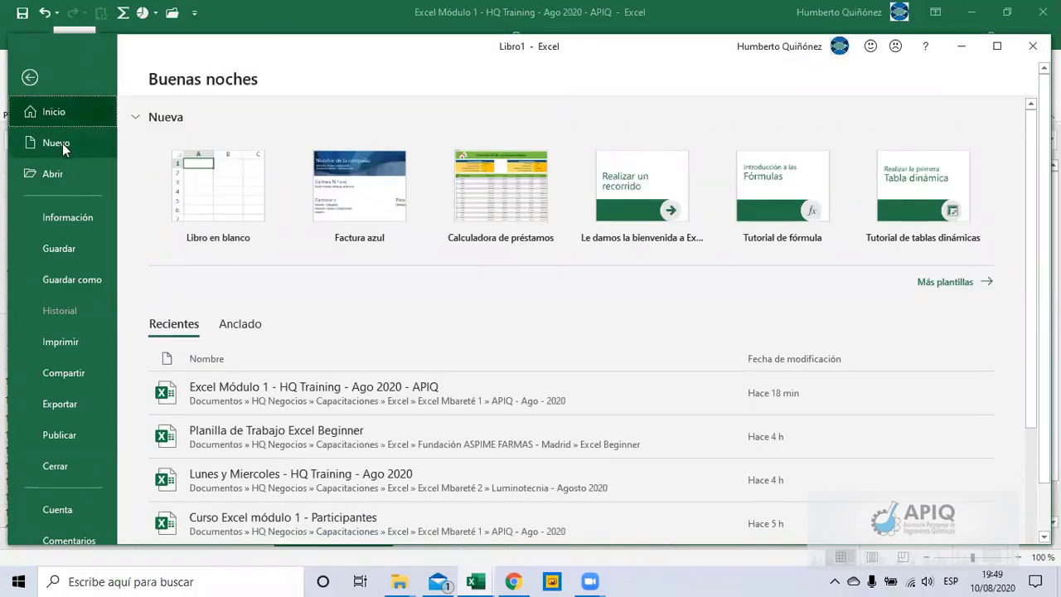
pyautogui.click(62, 144)
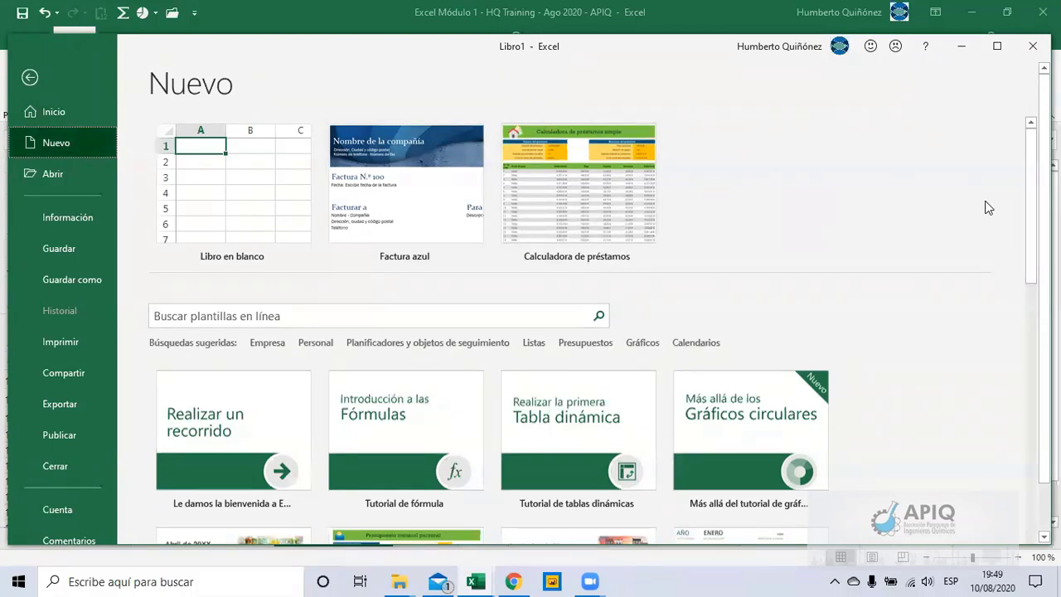
pyautogui.moveTo(1030, 208); pyautogui.dragTo(1033, 222)
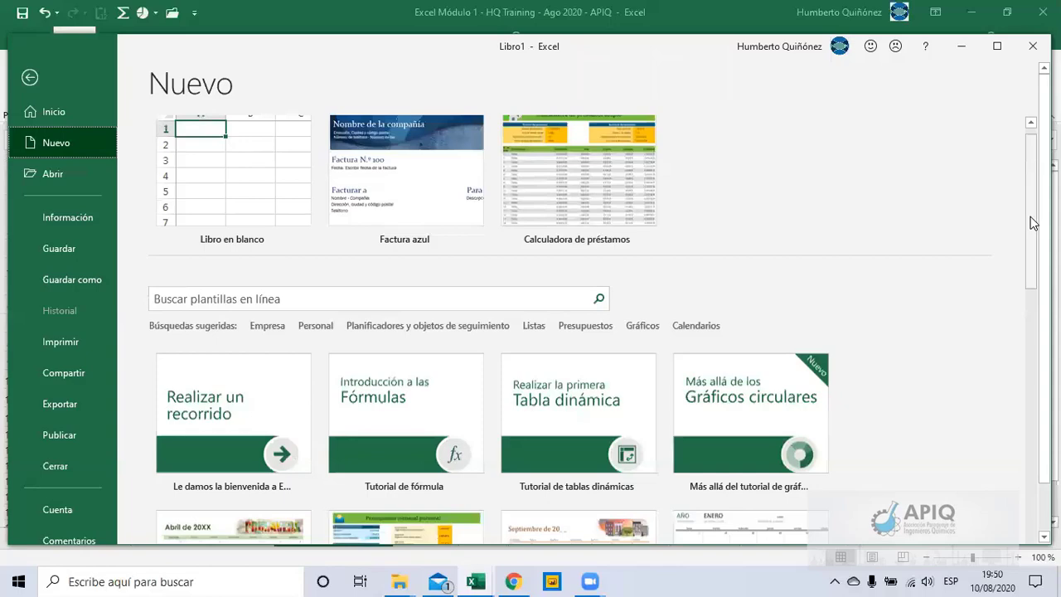
# Step: Browse the template gallery down and back up, then focus the online template search box
pyautogui.moveTo(1033, 223); pyautogui.dragTo(1022, 354)
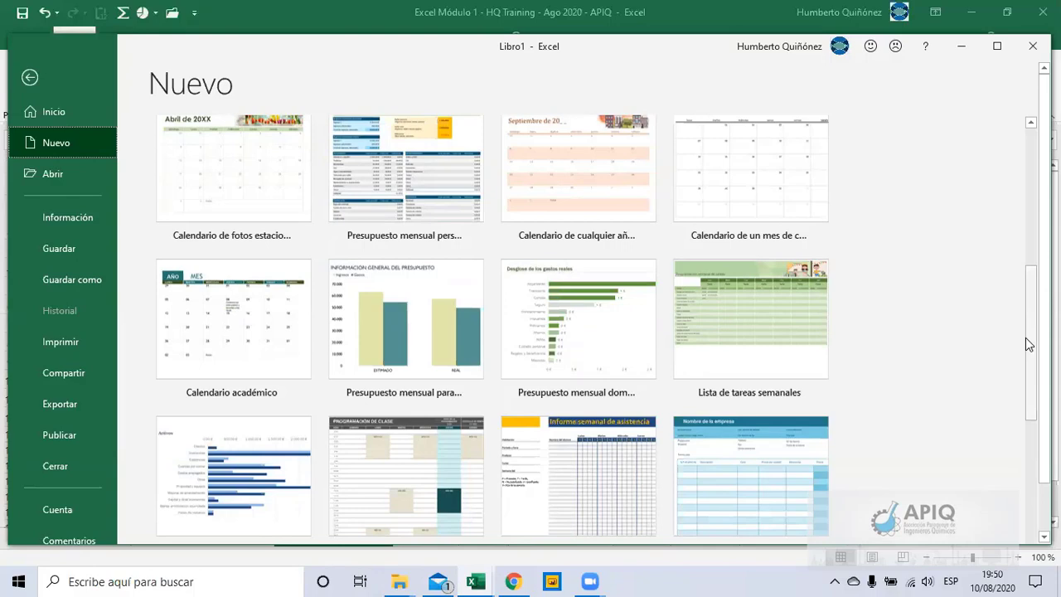
pyautogui.moveTo(1029, 340)
pyautogui.mouseDown()
pyautogui.moveTo(1032, 423)
pyautogui.moveTo(1011, 247)
pyautogui.mouseUp()
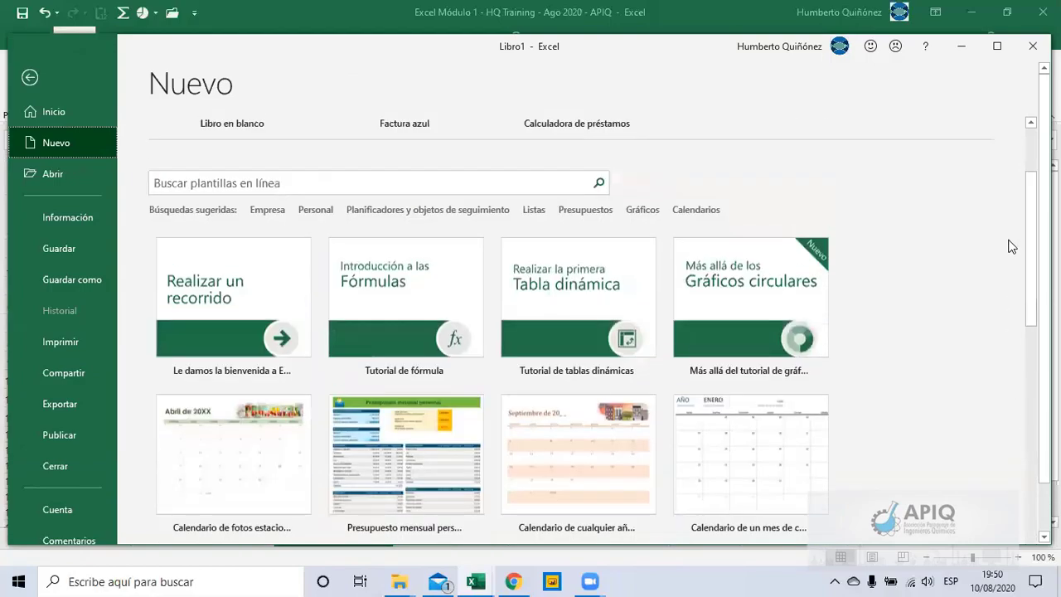
pyautogui.click(413, 183)
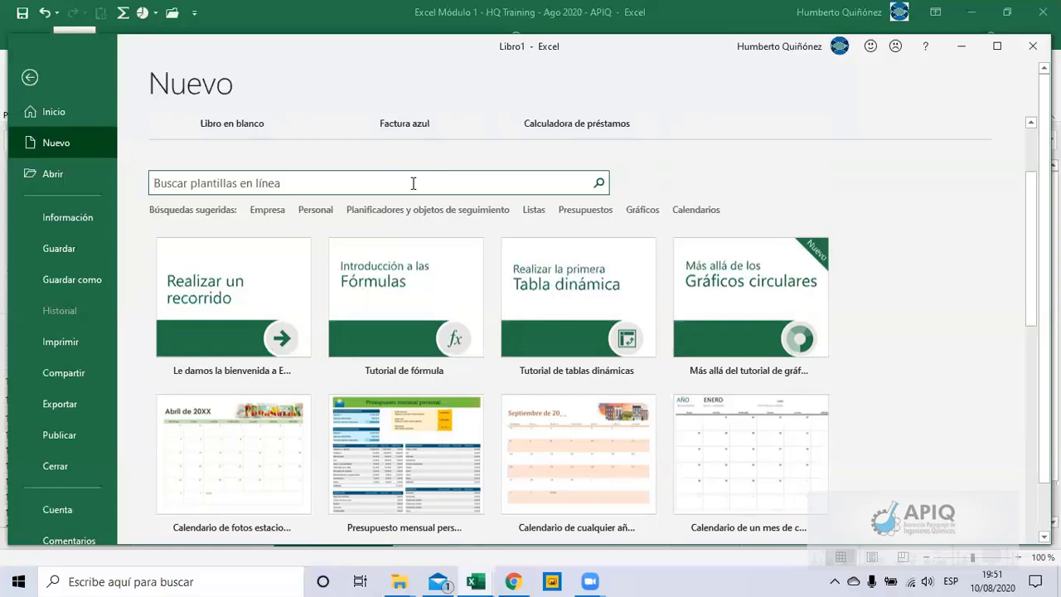
pyautogui.hotkey('alt', 'Tab')
pyautogui.click(413, 189)
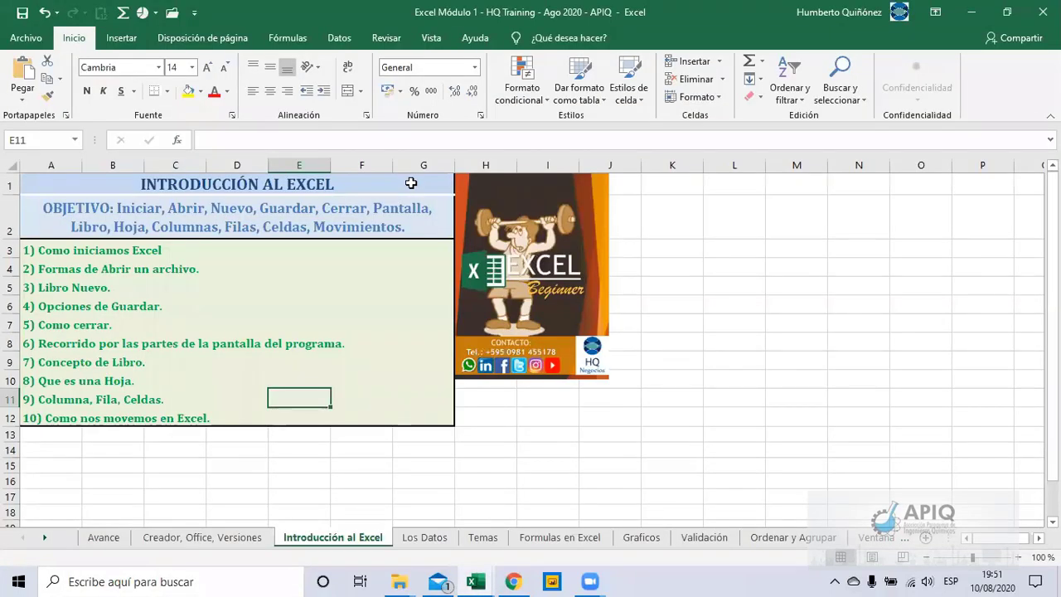
pyautogui.hotkey('alt', 'Tab')
pyautogui.click(412, 183)
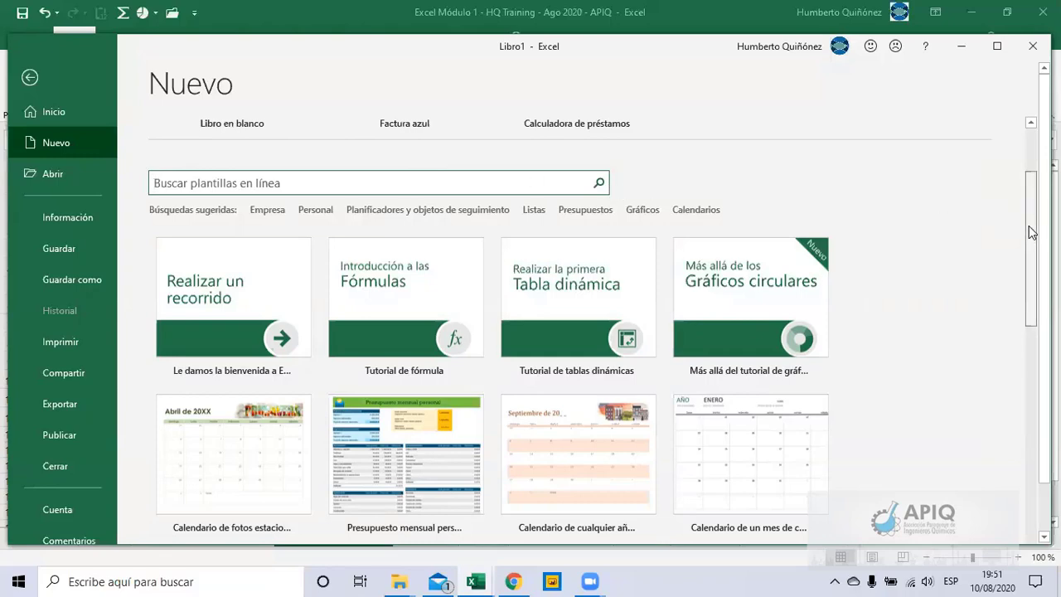
# Step: Search the online templates for 'quimica'
pyautogui.moveTo(1032, 233); pyautogui.dragTo(1025, 365)
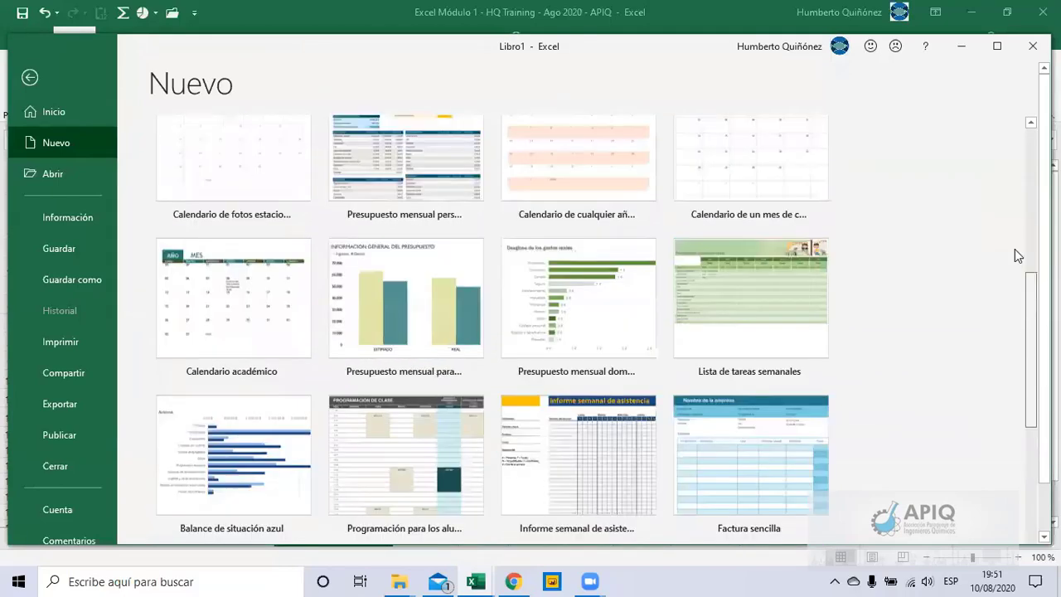
pyautogui.moveTo(1025, 364); pyautogui.dragTo(1015, 195)
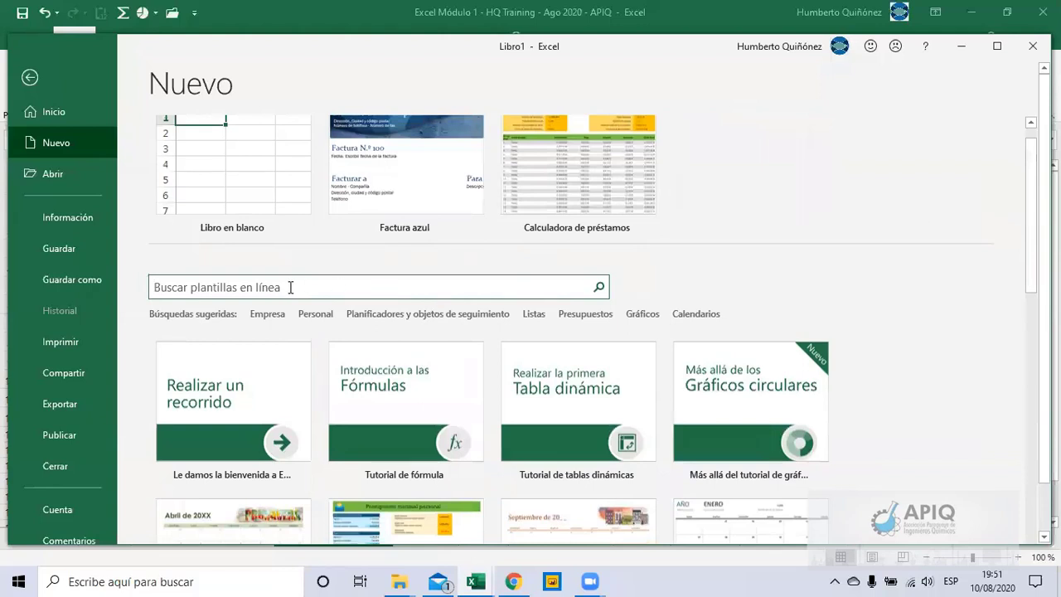
pyautogui.write('qui')
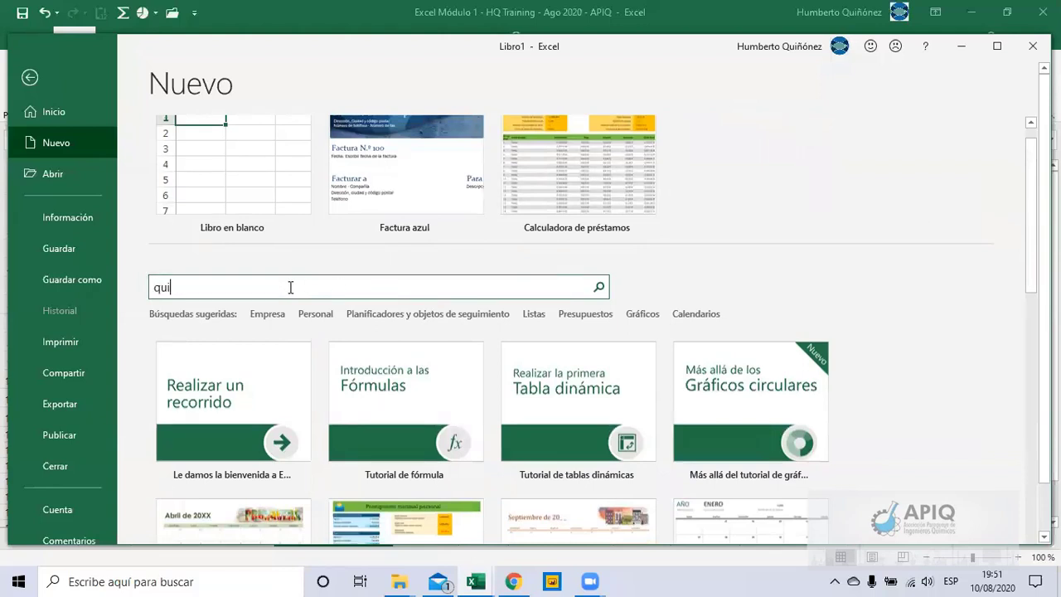
pyautogui.write('mica')
pyautogui.click(599, 287)
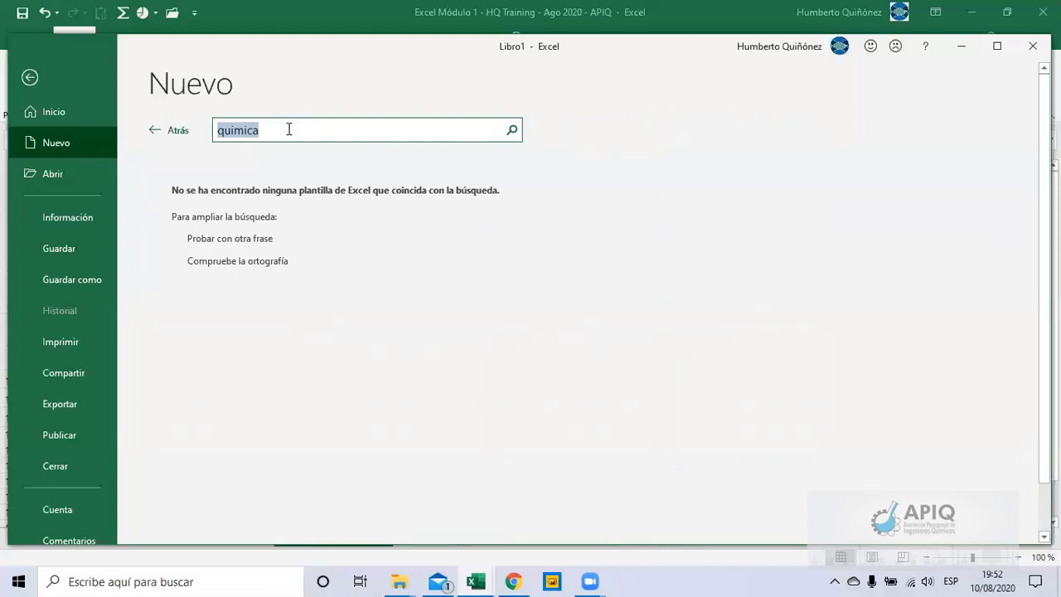
# Step: Search templates for 'planilla de combinaciones quimicas', then 'calculo de prestamos', then 'prestamos'
pyautogui.write('planill')
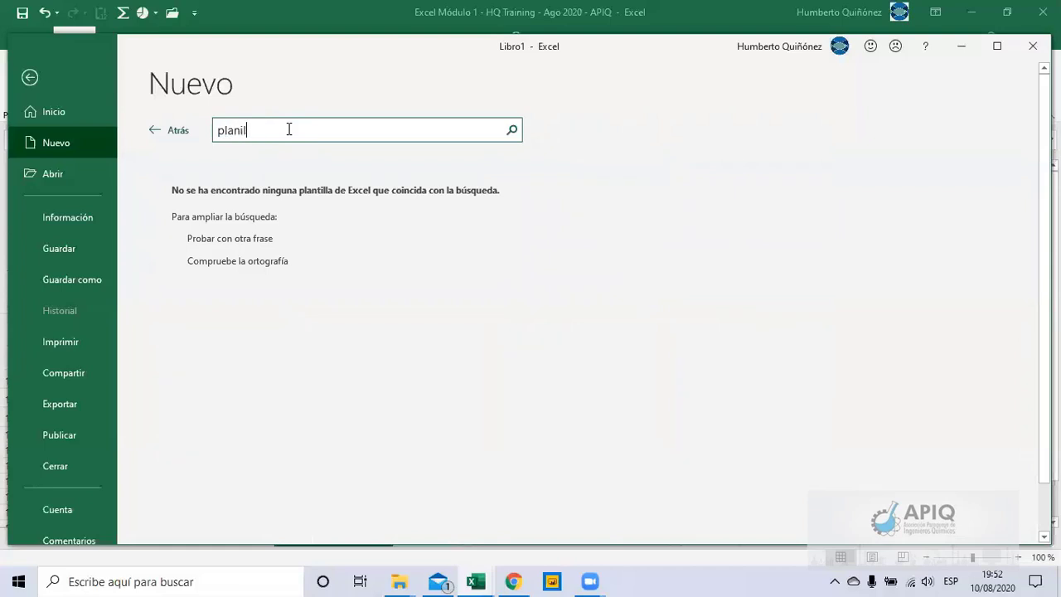
pyautogui.write('a de ')
pyautogui.write('c')
pyautogui.write('ombinacione')
pyautogui.write('s quimicas')
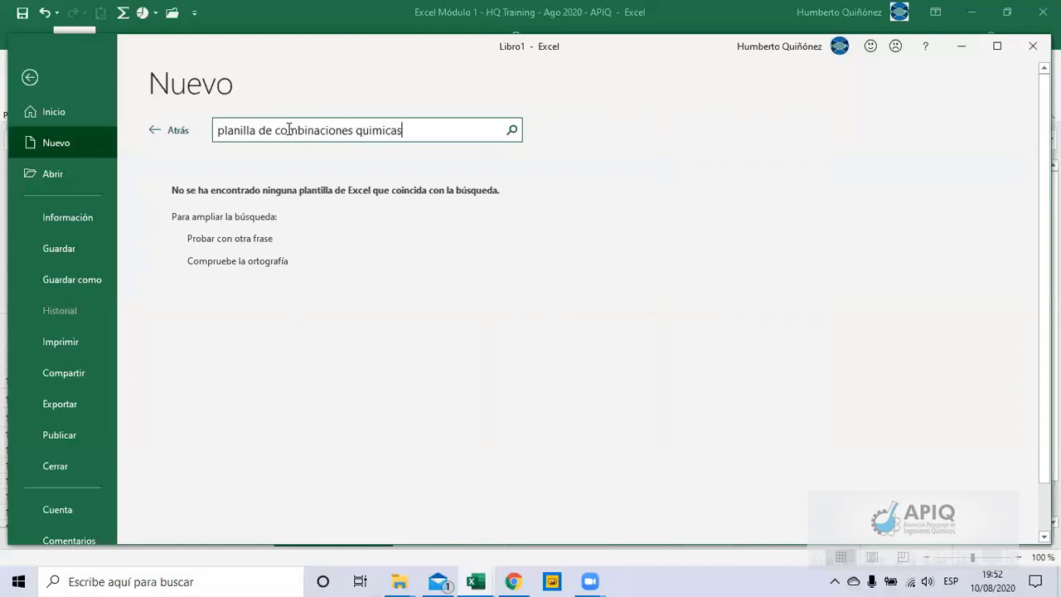
pyautogui.press('Return')
pyautogui.hotkey('ctrl', 'shift', 'Left')
pyautogui.hotkey('ctrl', 'shift', 'Left')
pyautogui.hotkey('ctrl', 'shift', 'Left')
pyautogui.hotkey('ctrl', 'shift', 'Left')
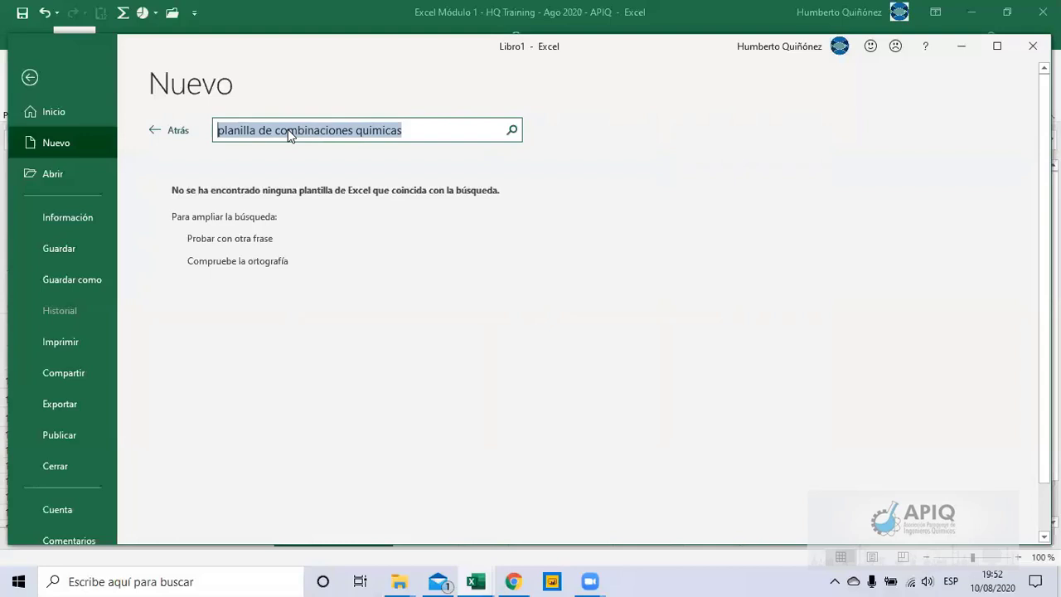
pyautogui.write('cacl')
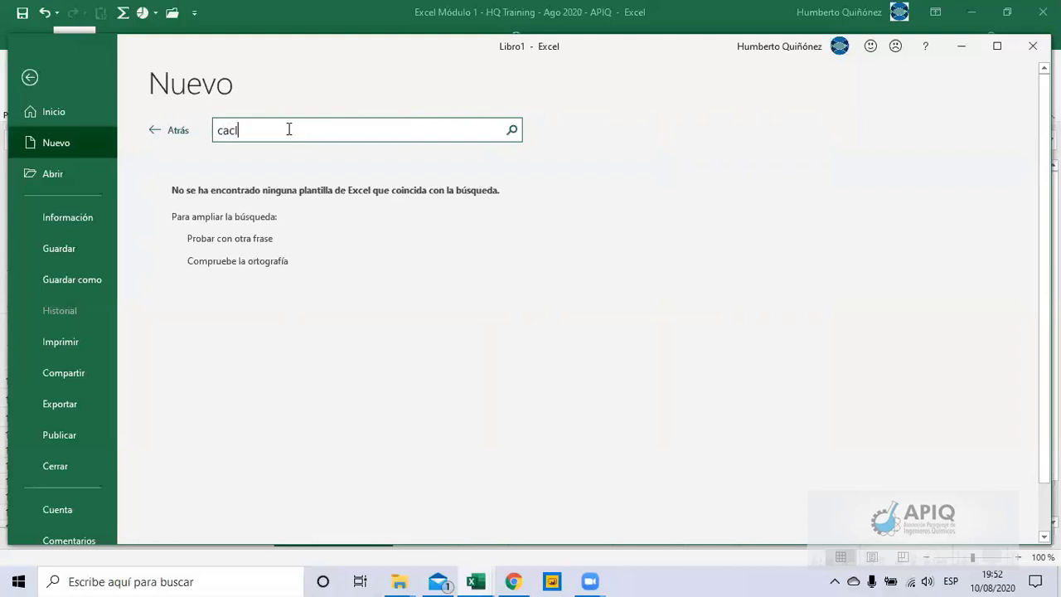
pyautogui.press('BackSpace')
pyautogui.press('BackSpace')
pyautogui.write('lcul')
pyautogui.write('o de pre')
pyautogui.write('sta')
pyautogui.write('mos')
pyautogui.press('Return')
pyautogui.press('BackSpace')
pyautogui.press('BackSpace')
pyautogui.press('BackSpace')
pyautogui.press('BackSpace')
pyautogui.press('BackSpace')
pyautogui.press('BackSpace')
pyautogui.write('pres')
pyautogui.write('tamos')
pyautogui.press('Return')
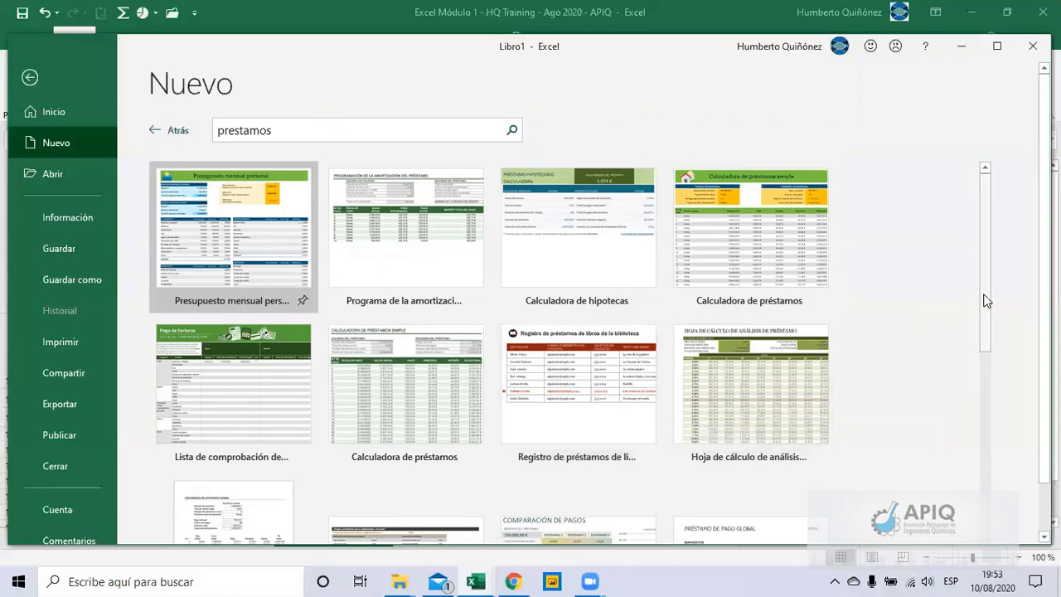
# Step: Scroll through the 'prestamos' loan template results and back to the top
pyautogui.moveTo(986, 301); pyautogui.dragTo(980, 475)
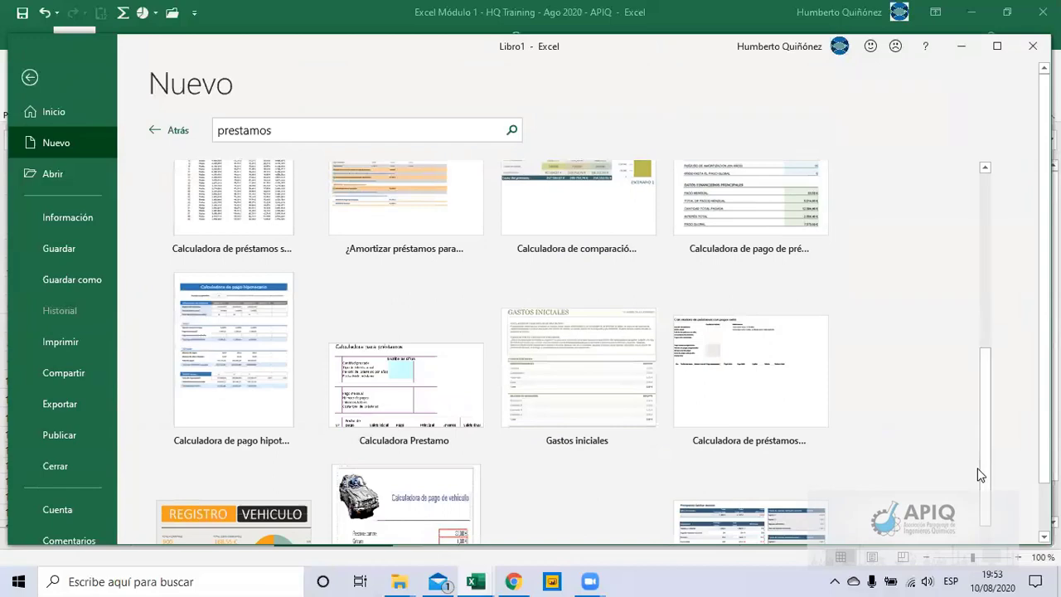
pyautogui.moveTo(981, 474)
pyautogui.mouseDown()
pyautogui.moveTo(984, 518)
pyautogui.moveTo(976, 492)
pyautogui.mouseUp()
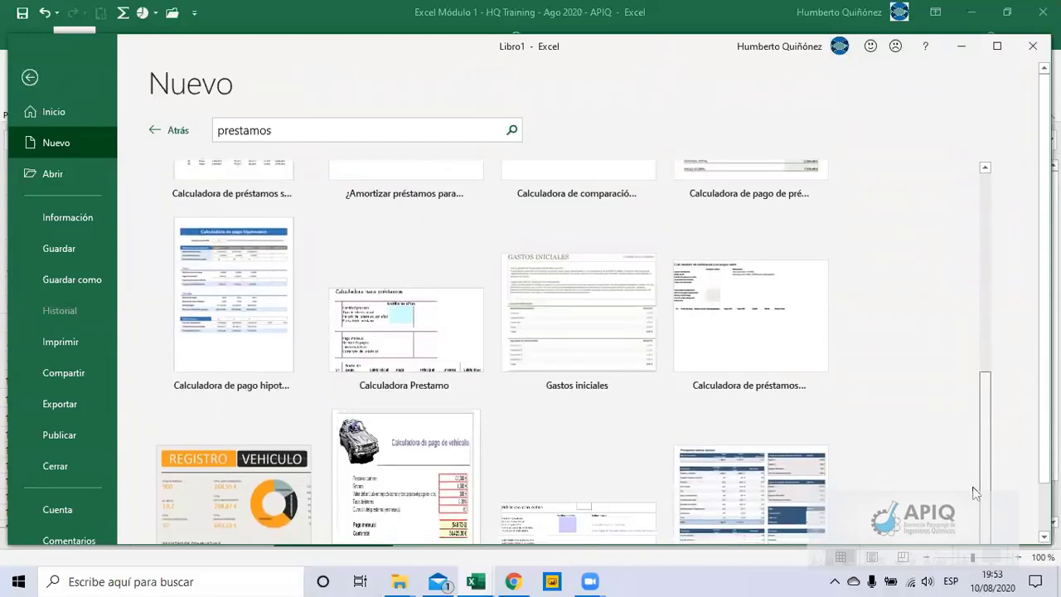
pyautogui.moveTo(976, 493)
pyautogui.mouseDown()
pyautogui.moveTo(983, 526)
pyautogui.moveTo(978, 414)
pyautogui.mouseUp()
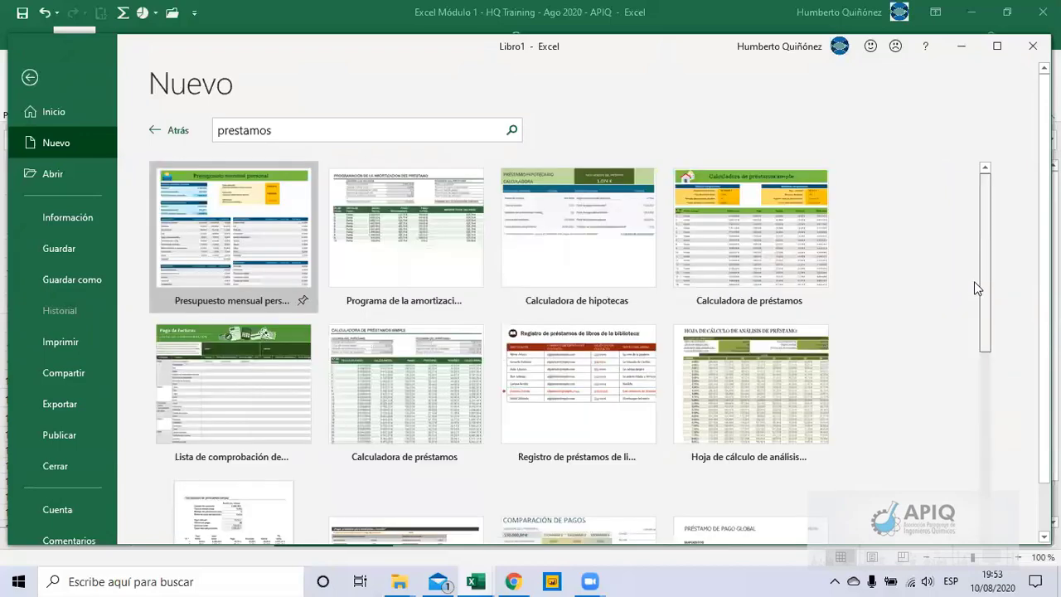
pyautogui.moveTo(982, 489); pyautogui.dragTo(973, 279)
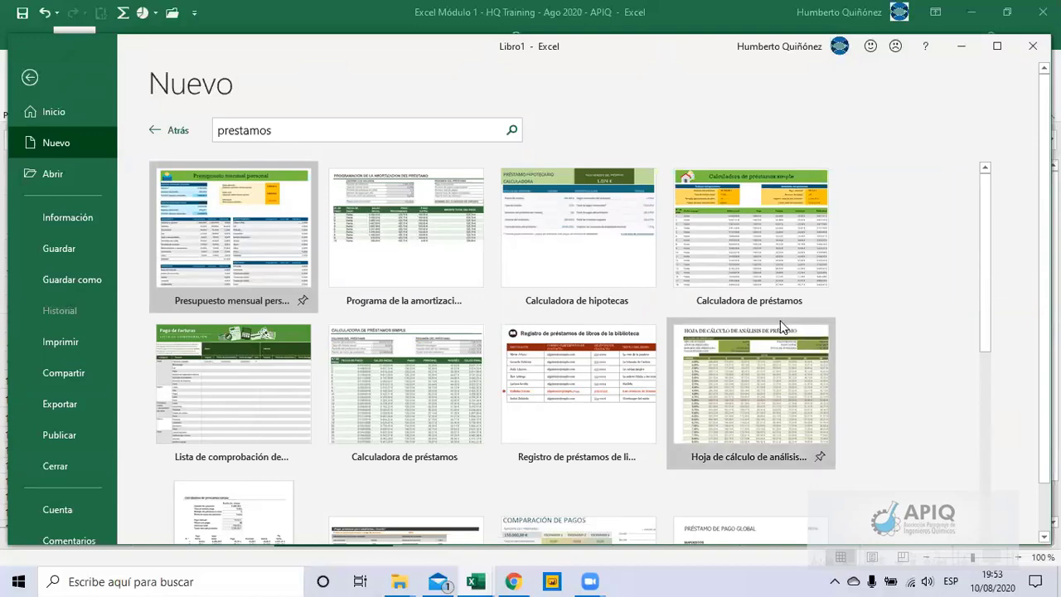
# Step: Create a new workbook from the Calculadora de préstamos template
pyautogui.click(735, 254)
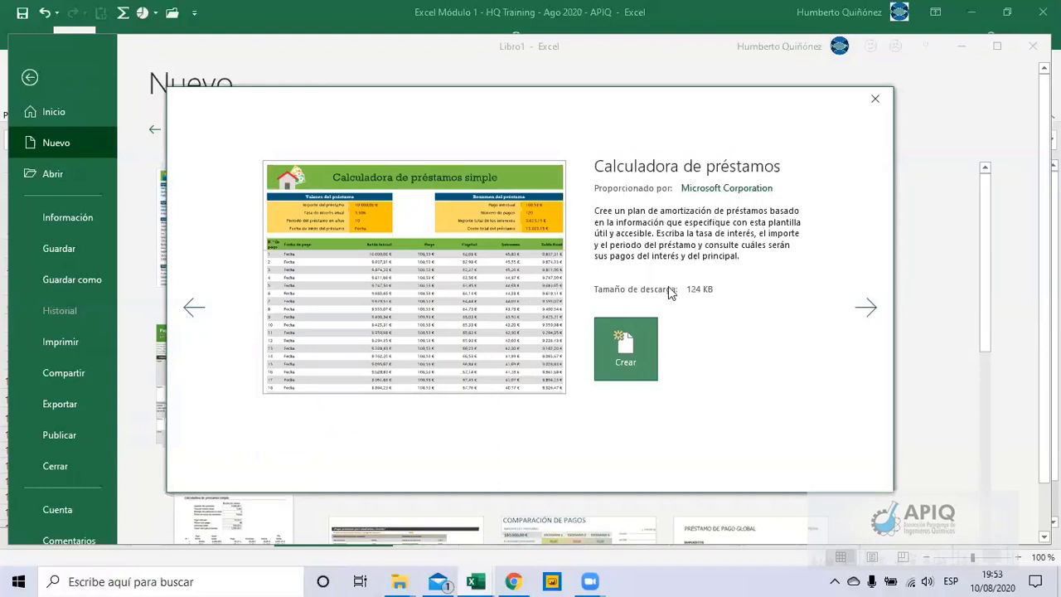
pyautogui.click(628, 368)
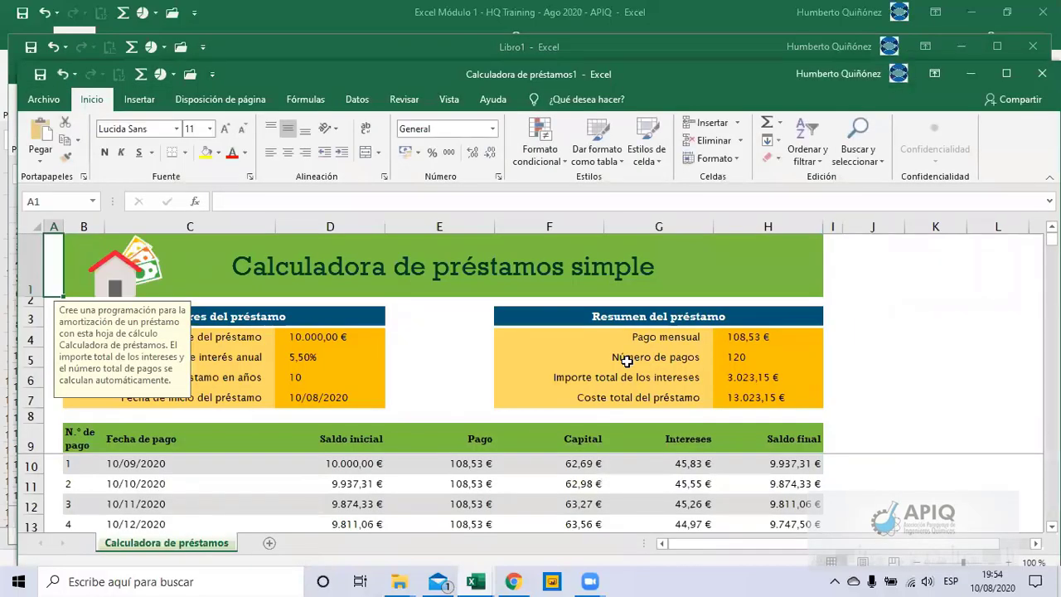
# Step: Dismiss the sheet note and inspect the loan inputs and the schedule formulas in rows 27-28
pyautogui.click(443, 374)
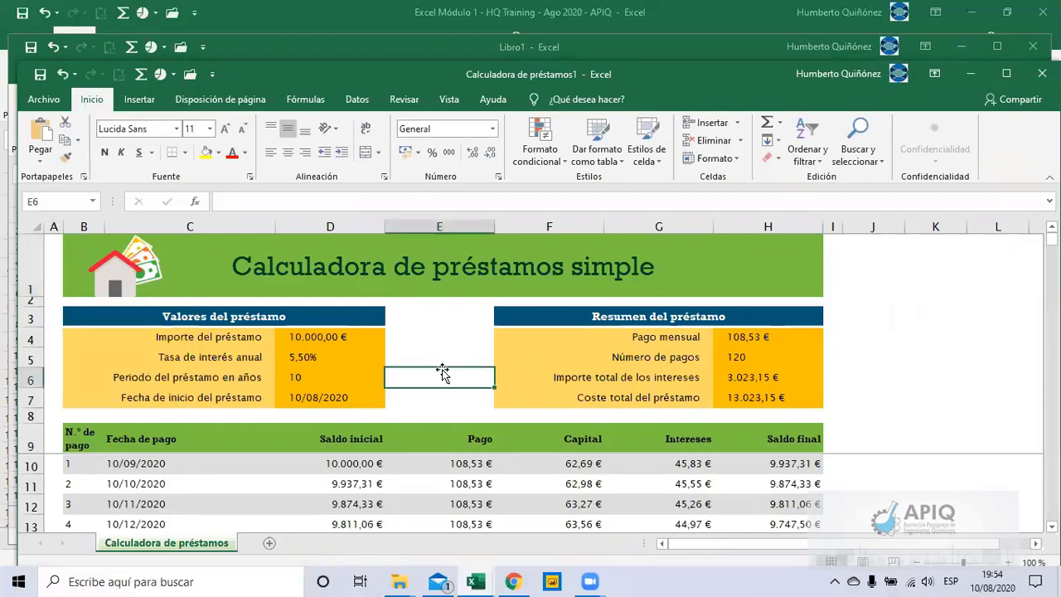
pyautogui.press('Up')
pyautogui.press('Up')
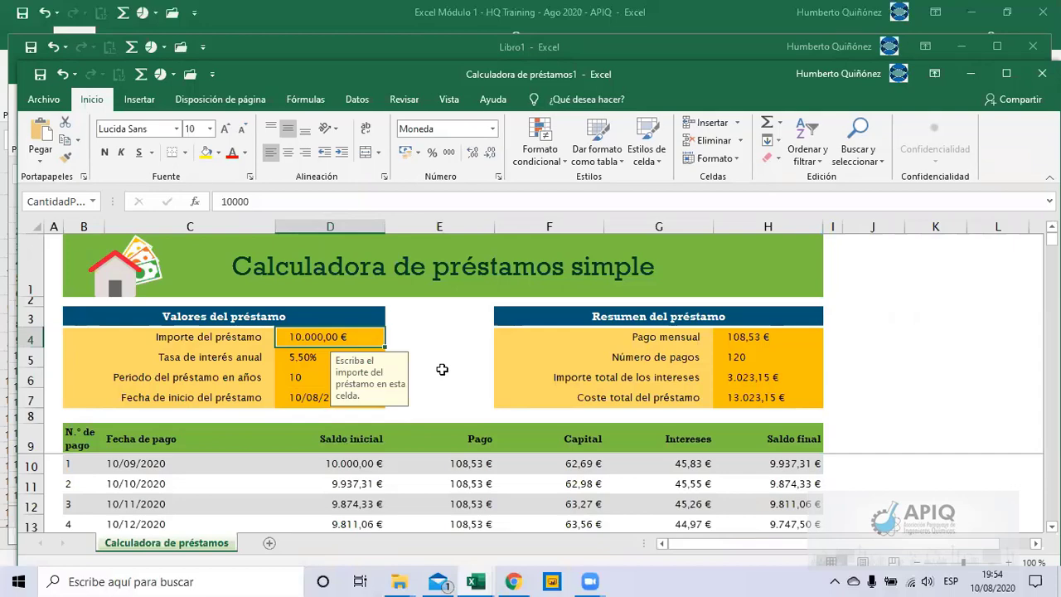
pyautogui.press('Down')
pyautogui.press('Down')
pyautogui.press('Down')
pyautogui.press('Right')
pyautogui.press('Down')
pyautogui.press('Down')
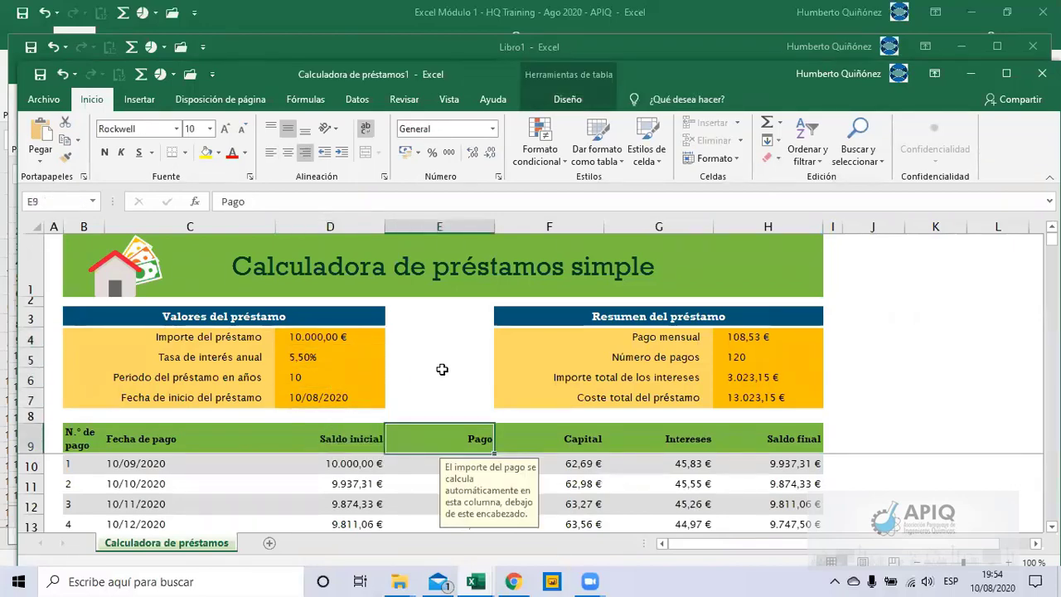
pyautogui.press('Down')
pyautogui.press('Down')
pyautogui.press('Down')
pyautogui.press('Down')
pyautogui.press('Down')
pyautogui.press('Down')
pyautogui.press('Down')
pyautogui.press('Down')
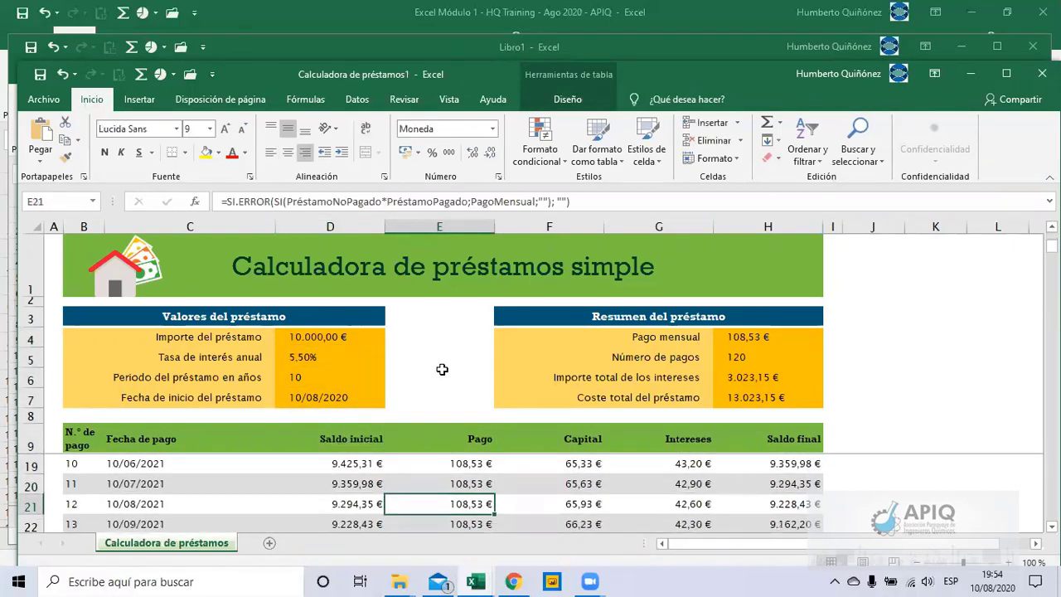
pyautogui.press('Down')
pyautogui.press('Down')
pyautogui.press('Down')
pyautogui.press('Left')
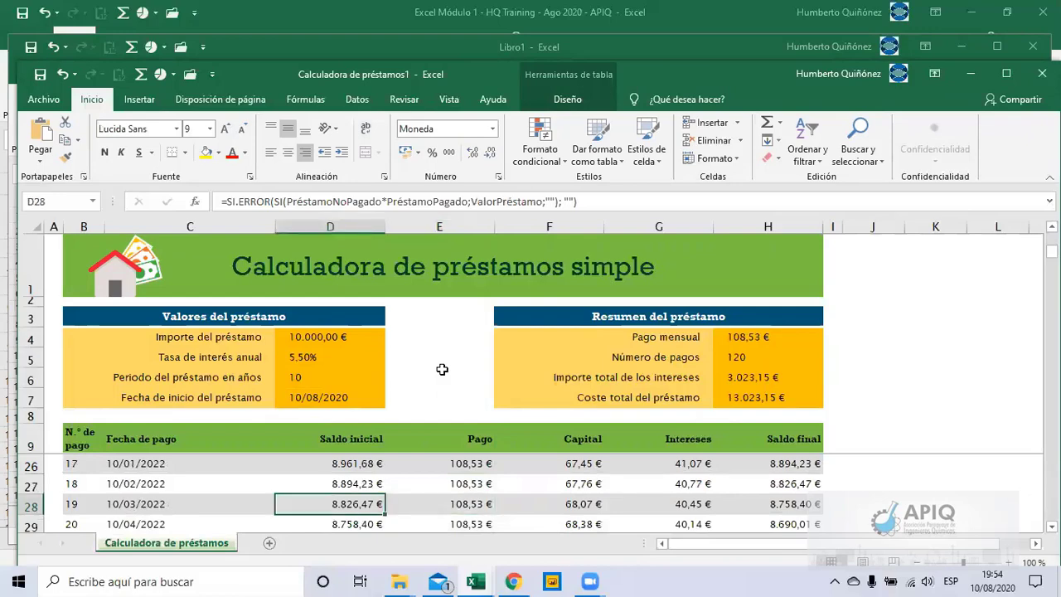
pyautogui.press('Left')
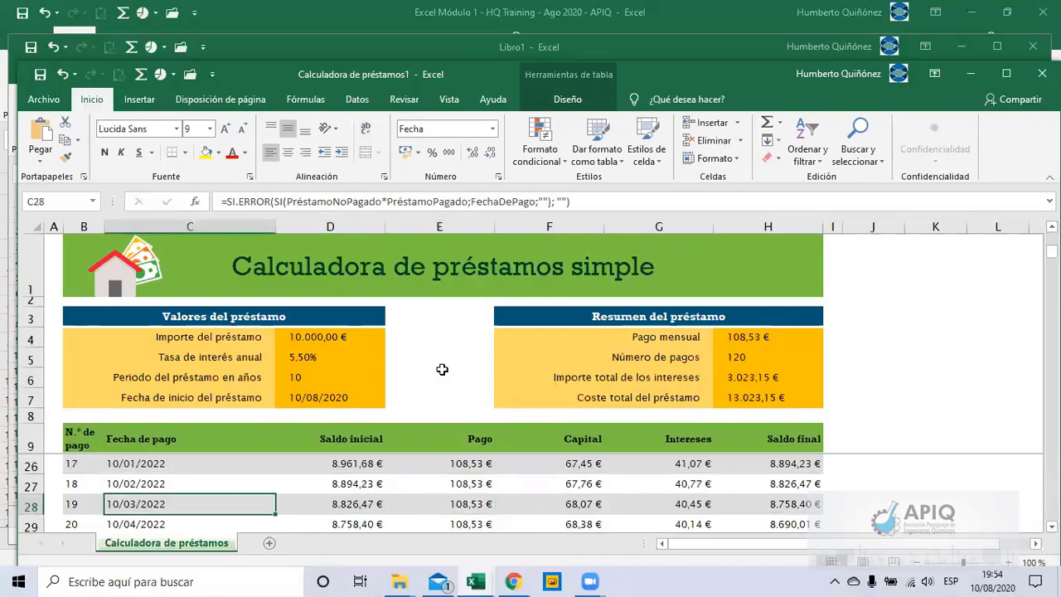
pyautogui.press('Up')
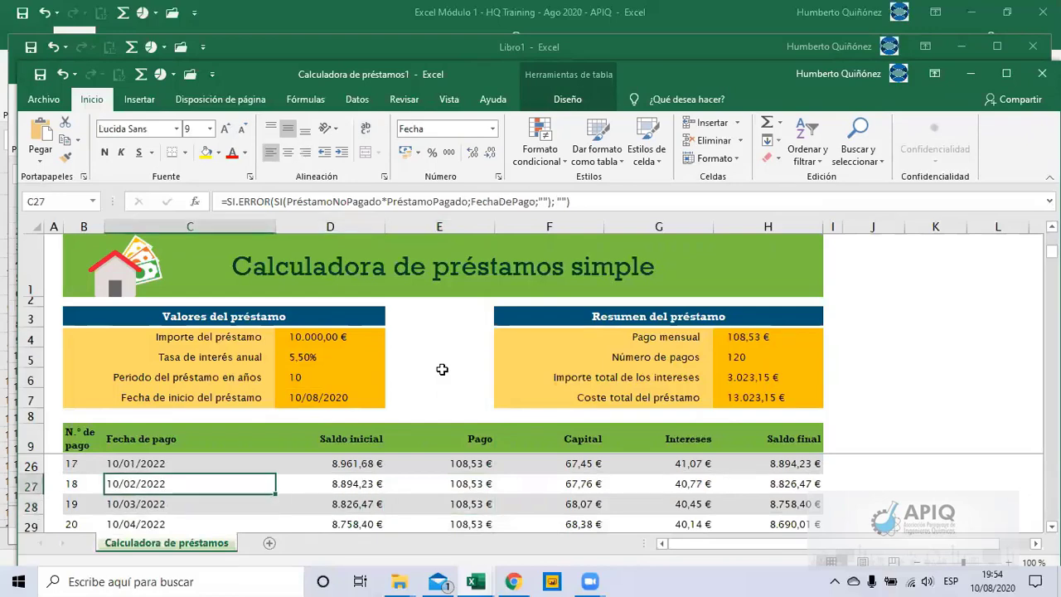
pyautogui.press('Right')
pyautogui.press('Right')
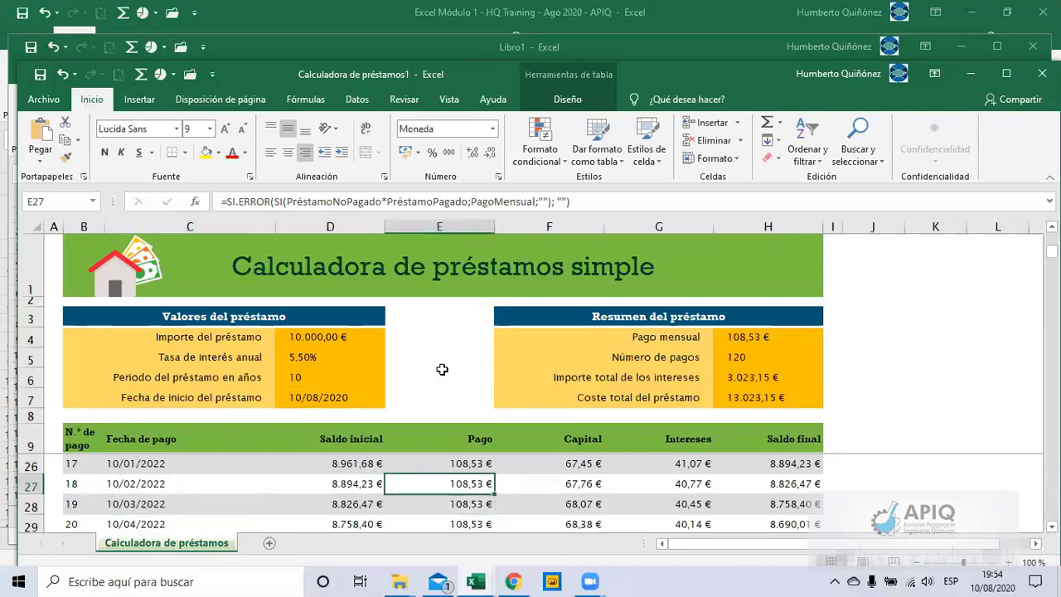
pyautogui.press('Right')
pyautogui.press('Right')
pyautogui.press('Right')
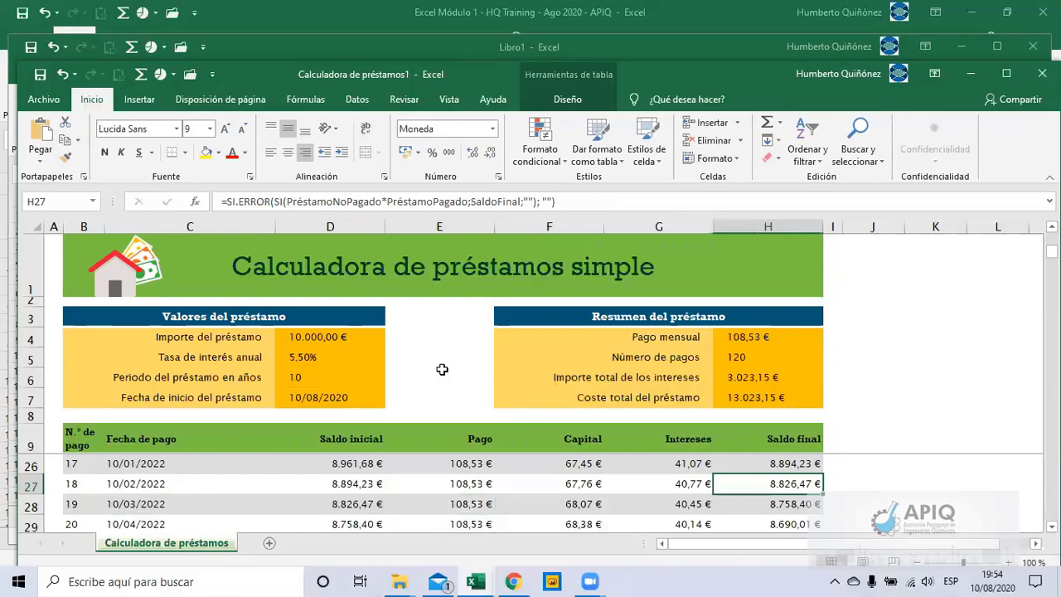
# Step: Review the summary formulas in H4-H6, then move down through the payment schedule
pyautogui.press('Up')
pyautogui.press('Up')
pyautogui.press('Up')
pyautogui.press('Up')
pyautogui.press('Up')
pyautogui.press('Up')
pyautogui.press('Up')
pyautogui.press('Up')
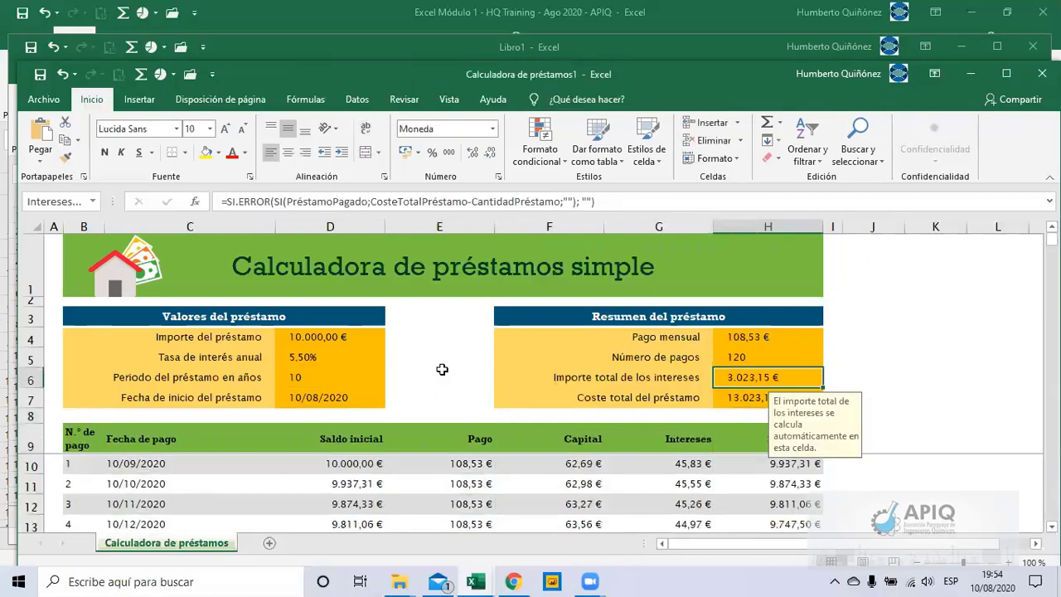
pyautogui.press('Up')
pyautogui.press('Up')
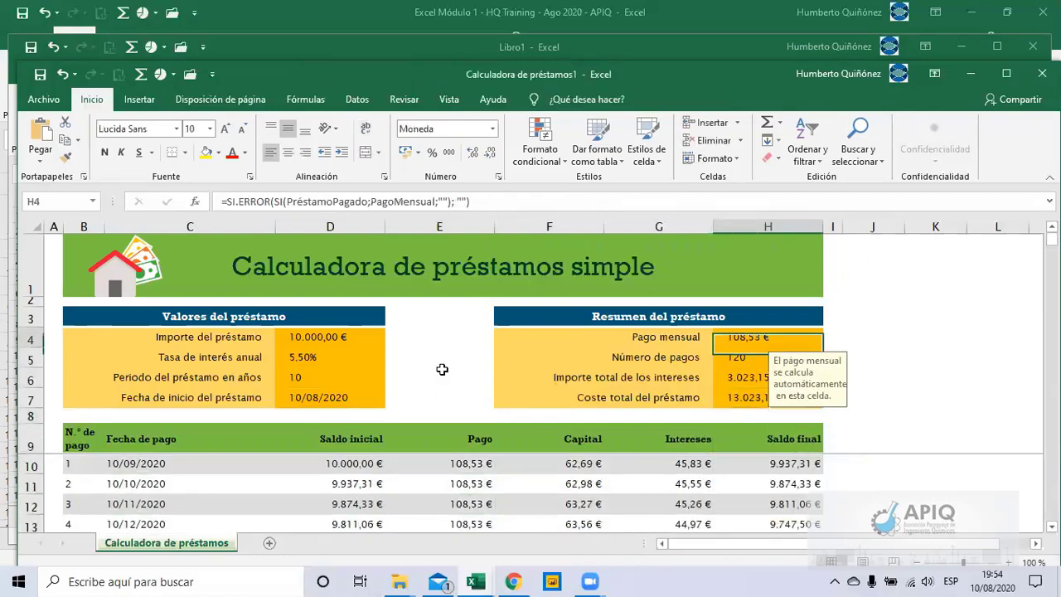
pyautogui.press('Left')
pyautogui.press('Left')
pyautogui.press('Left')
pyautogui.press('Left')
pyautogui.press('Down')
pyautogui.press('Down')
pyautogui.press('Down')
pyautogui.press('Down')
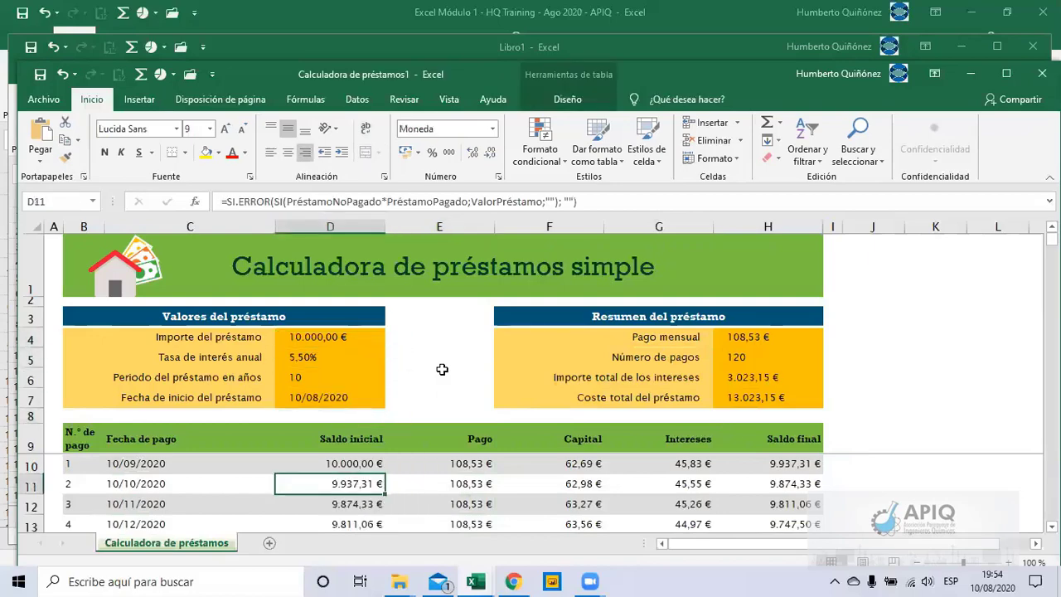
pyautogui.press('Down')
pyautogui.press('Down')
pyautogui.press('Down')
pyautogui.press('Down')
pyautogui.press('Down')
pyautogui.press('Down')
pyautogui.press('Down')
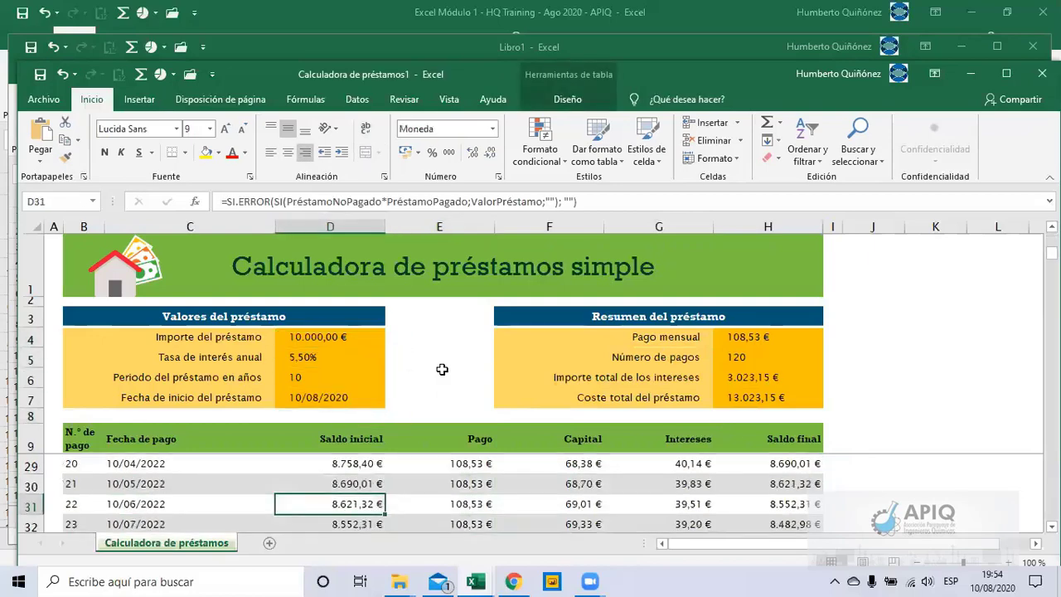
pyautogui.press('Down')
pyautogui.press('Down')
pyautogui.press('Down')
pyautogui.press('Down')
pyautogui.press('Down')
pyautogui.press('Down')
pyautogui.press('Down')
pyautogui.press('Down')
pyautogui.press('Down')
pyautogui.press('Down')
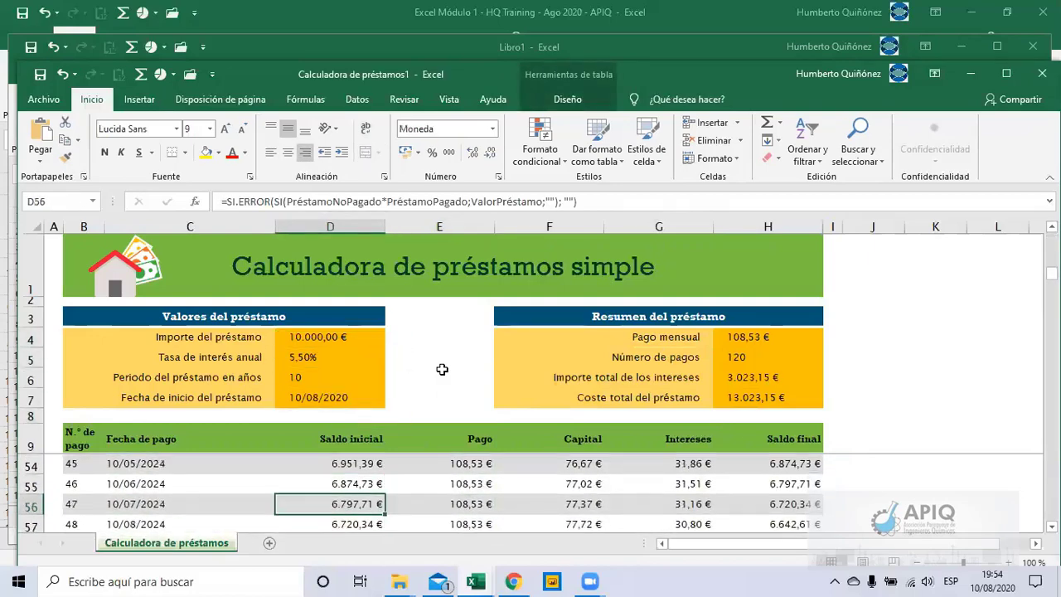
pyautogui.press('Down')
pyautogui.press('Down')
pyautogui.press('Down')
pyautogui.press('Down')
pyautogui.press('Down')
pyautogui.press('Down')
pyautogui.press('Down')
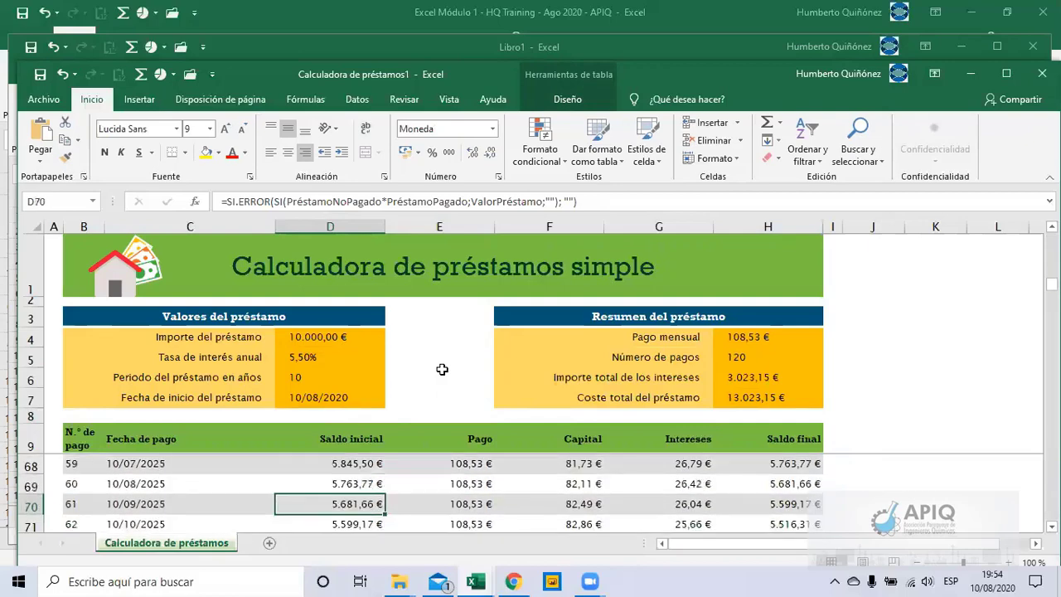
pyautogui.press('Down')
pyautogui.press('Down')
pyautogui.press('Down')
pyautogui.press('Down')
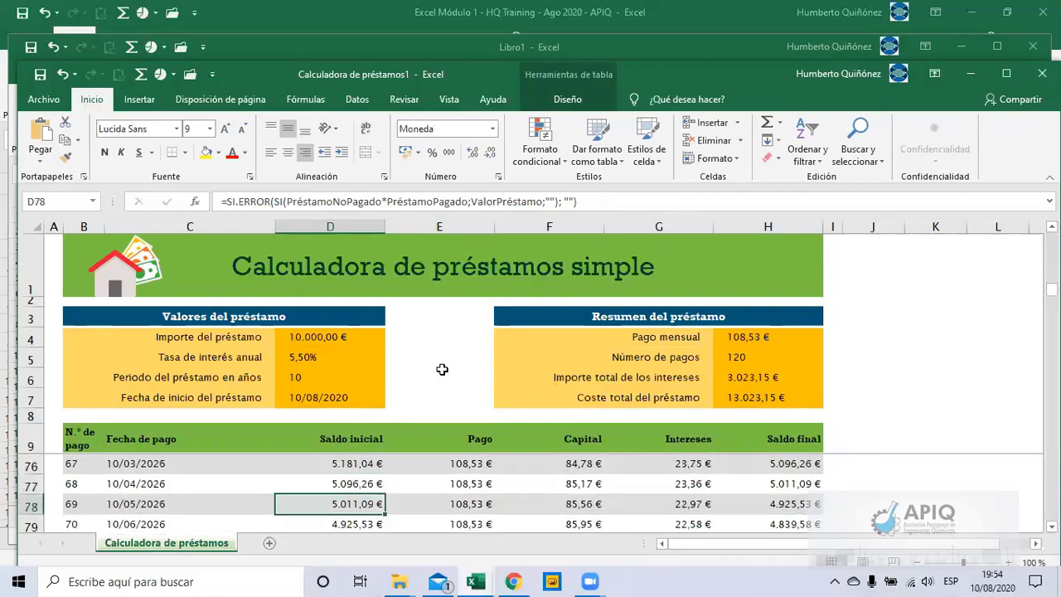
pyautogui.press('Down')
pyautogui.press('Down')
pyautogui.press('Down')
pyautogui.press('Down')
pyautogui.press('Down')
pyautogui.press('Down')
pyautogui.press('Down')
pyautogui.press('Down')
pyautogui.press('Down')
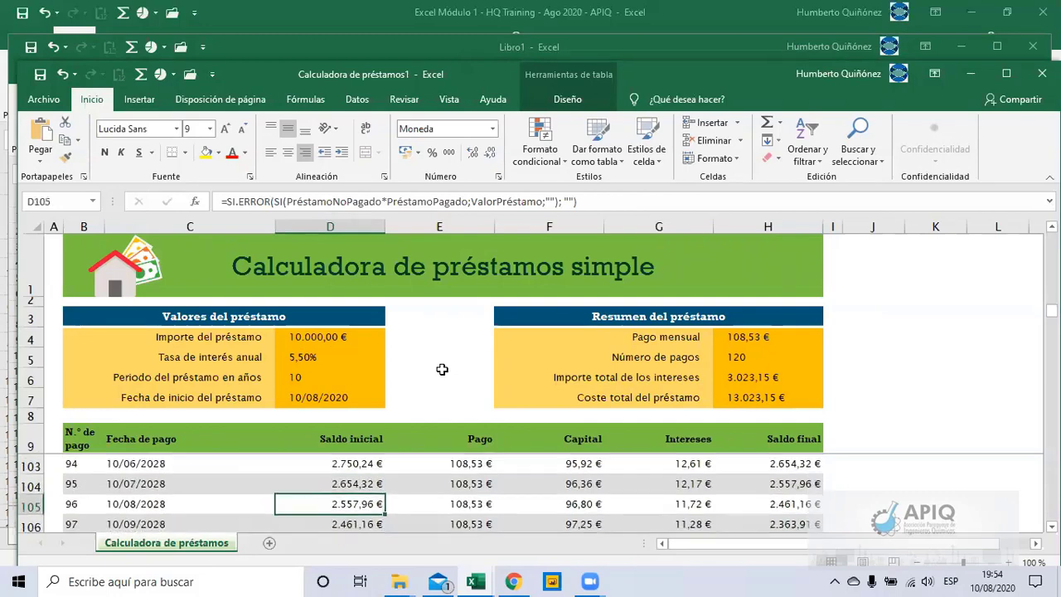
pyautogui.press('Down')
pyautogui.press('Down')
pyautogui.press('Down')
pyautogui.press('Down')
pyautogui.press('Down')
pyautogui.press('Down')
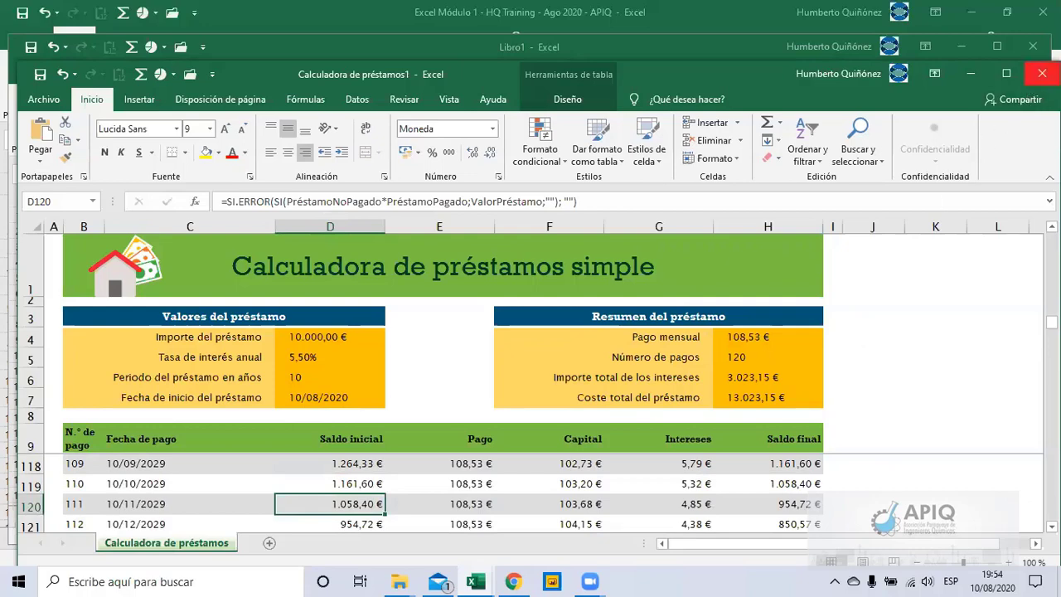
# Step: Close the loan calculator workbook and add Nuevo to the Quick Access Toolbar
pyautogui.click(1038, 73)
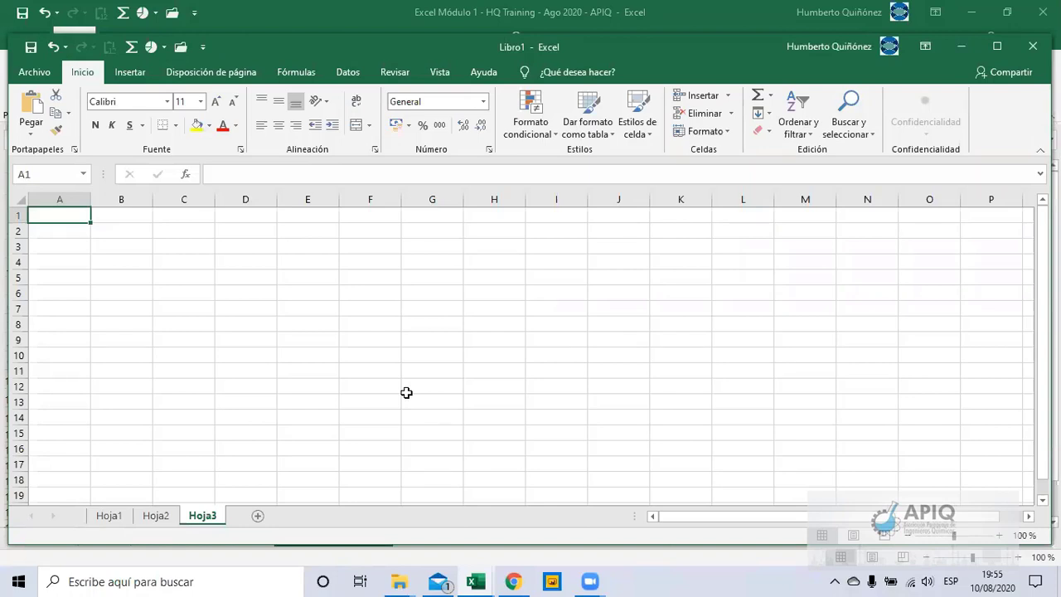
pyautogui.click(203, 48)
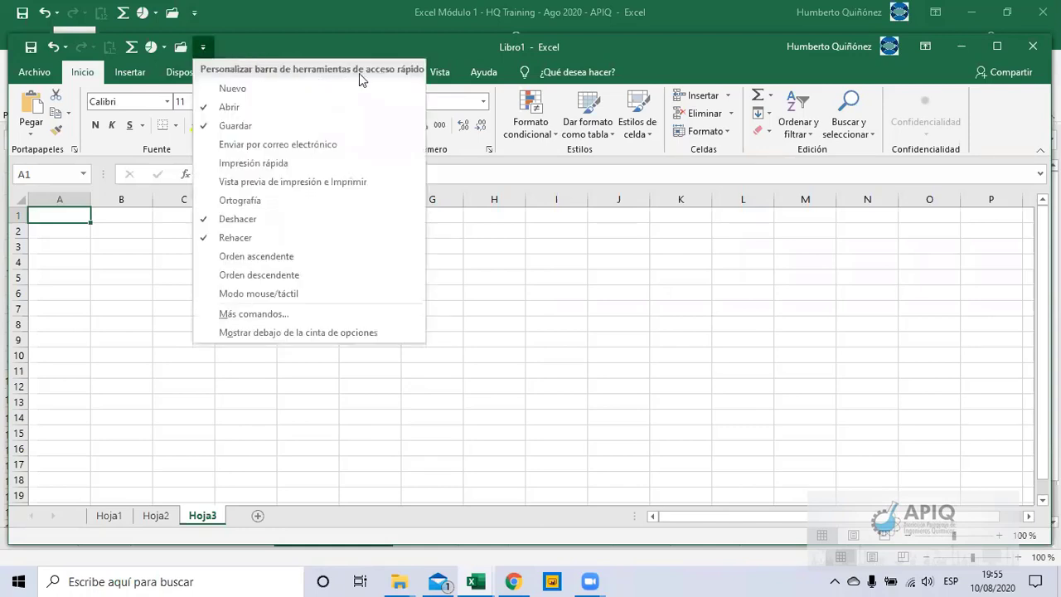
pyautogui.click(231, 89)
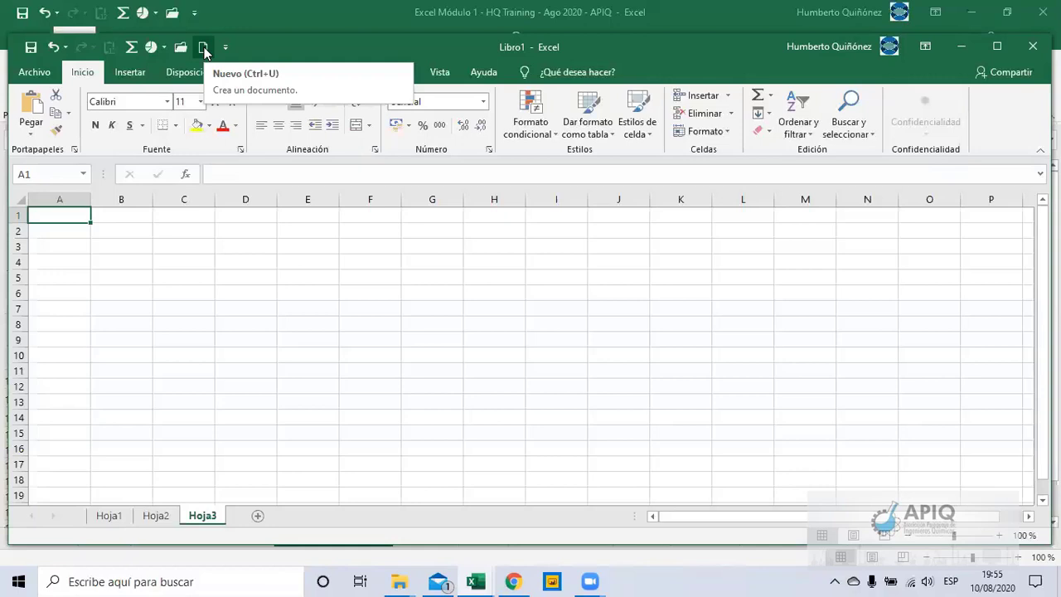
pyautogui.click(204, 50)
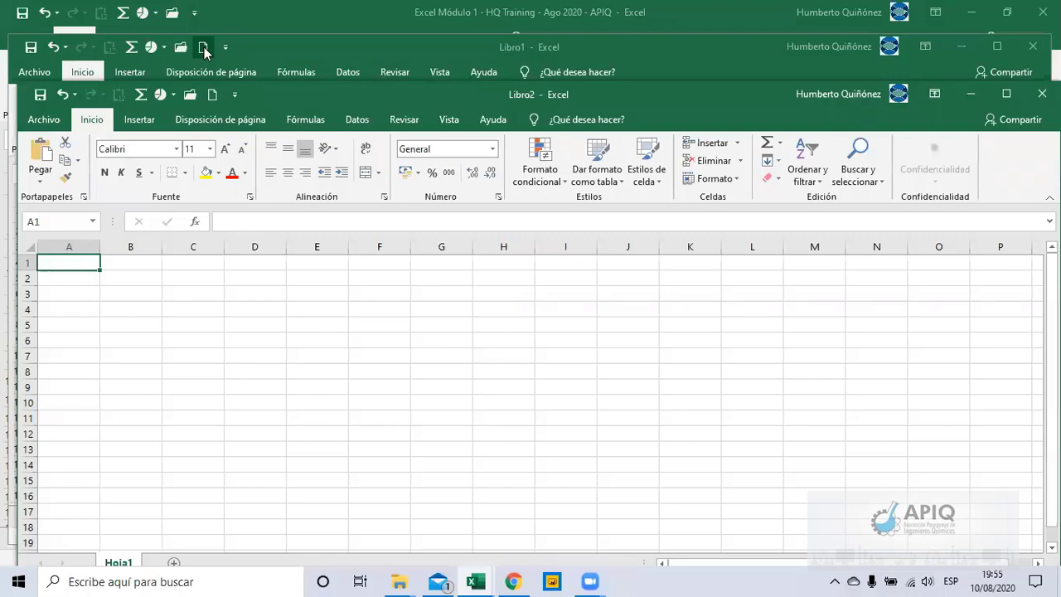
pyautogui.click(213, 95)
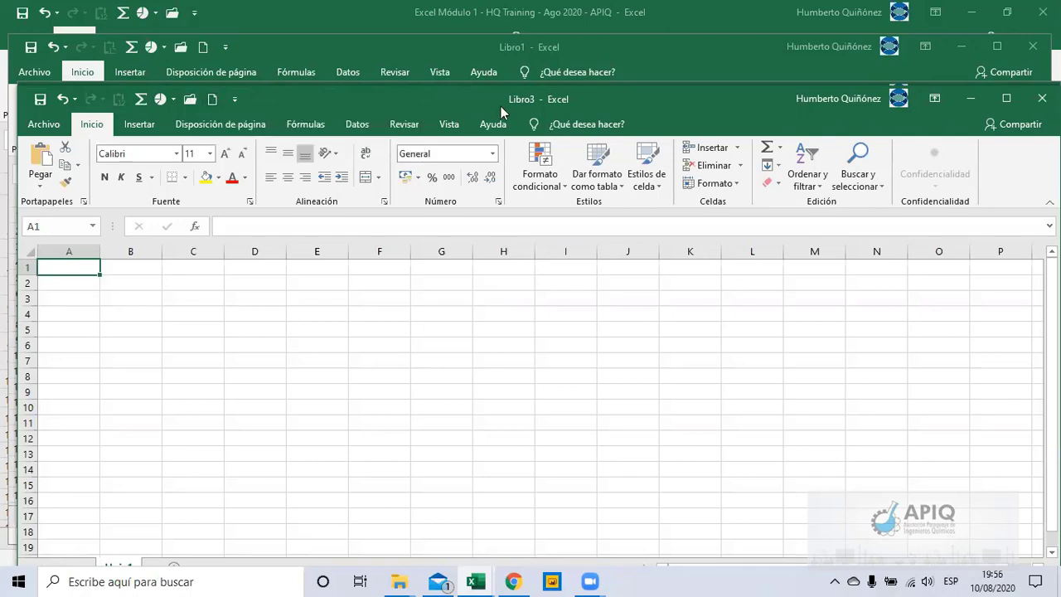
pyautogui.click(1042, 99)
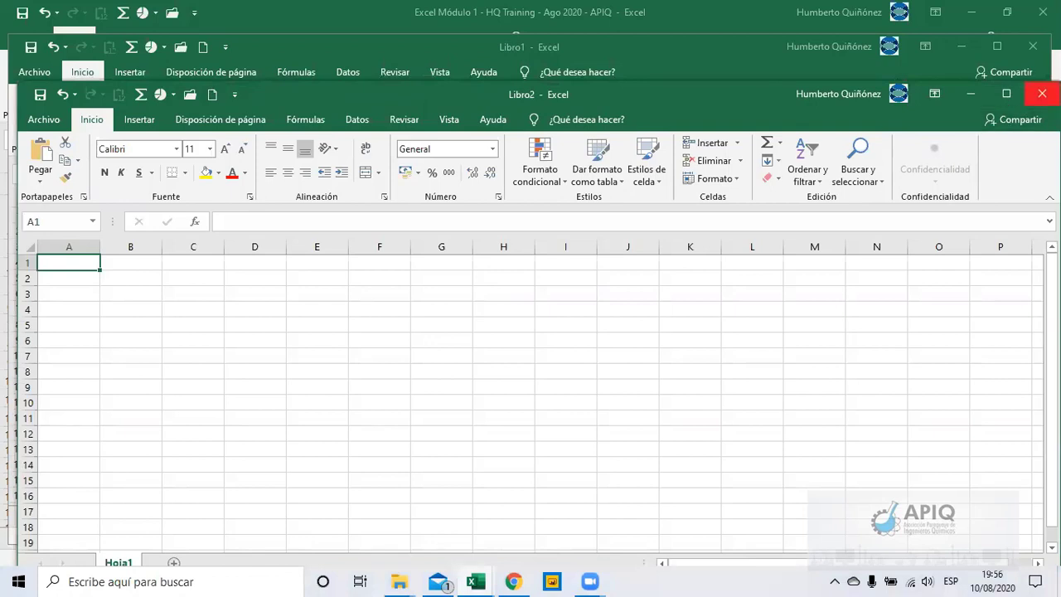
pyautogui.click(1042, 94)
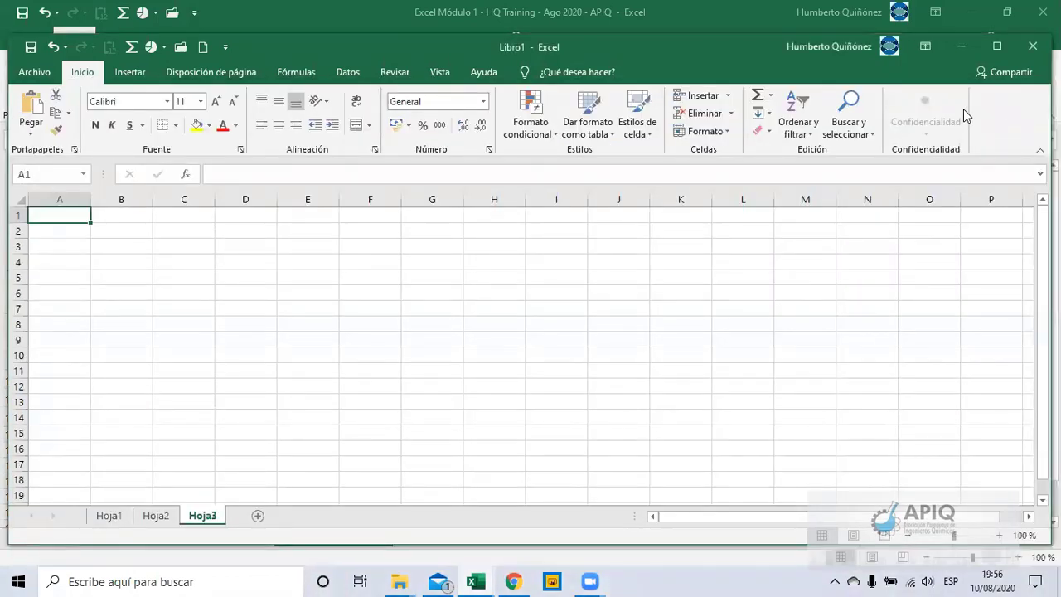
# Step: Close Libro1 and discard its changes with No guardar
pyautogui.click(1033, 47)
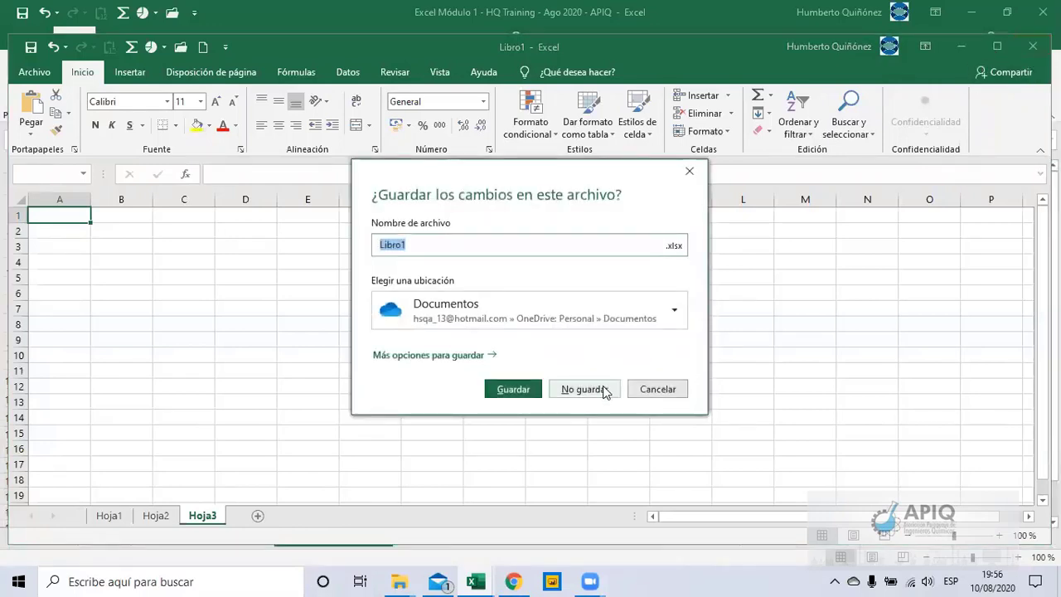
pyautogui.click(595, 391)
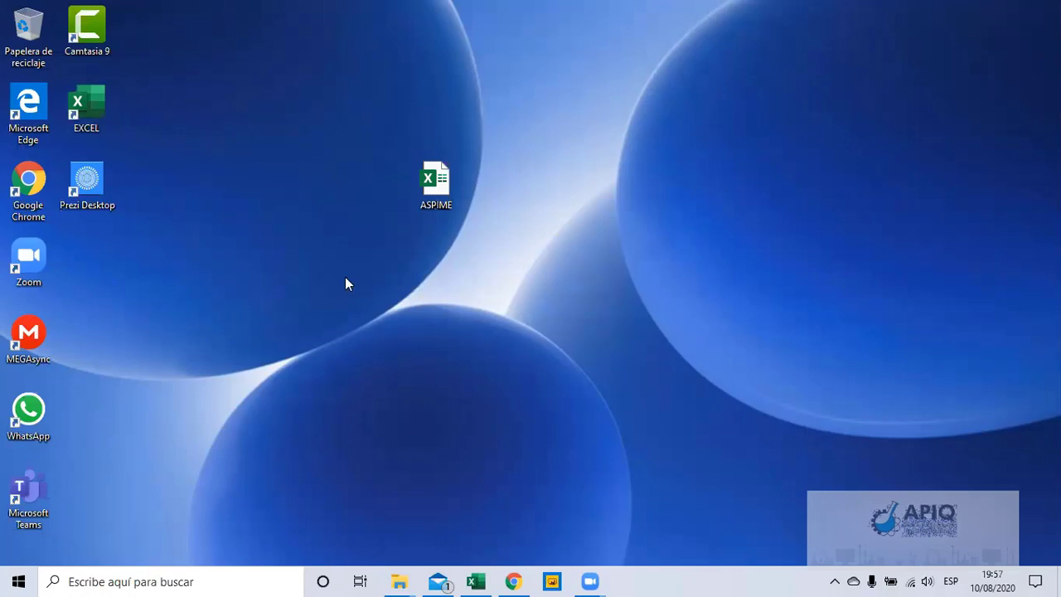
# Step: Create a new Microsoft Excel spreadsheet on the desktop through Nuevo and name it APIQ
pyautogui.rightClick(347, 284)
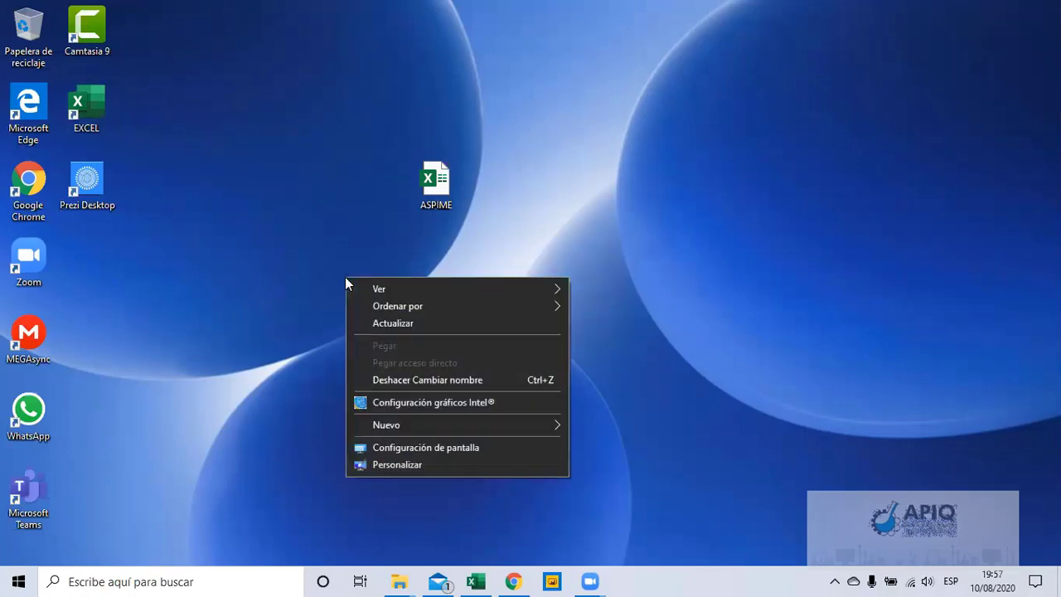
pyautogui.moveTo(407, 306)
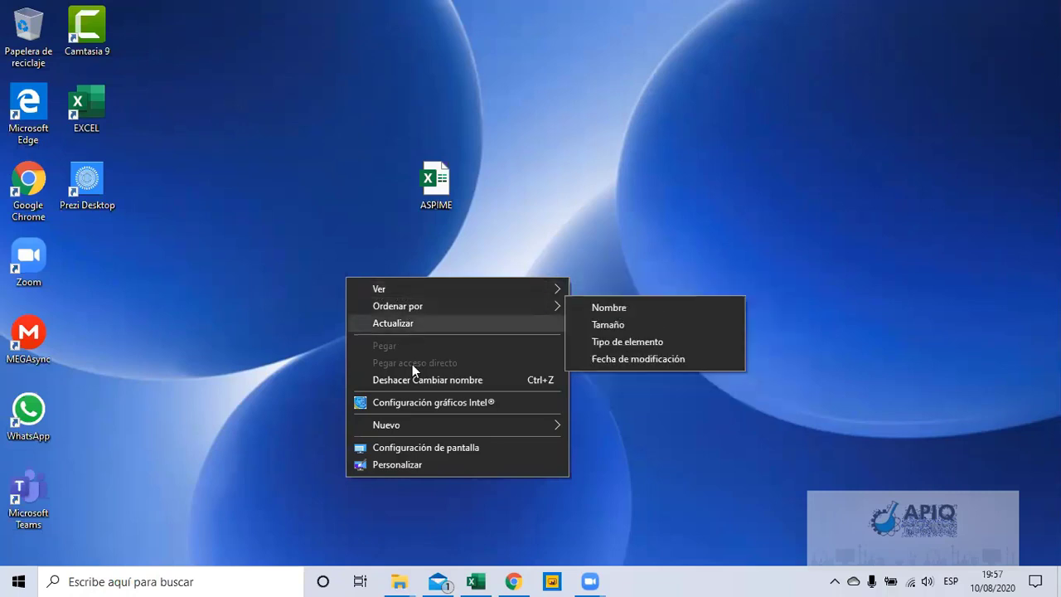
pyautogui.moveTo(419, 428)
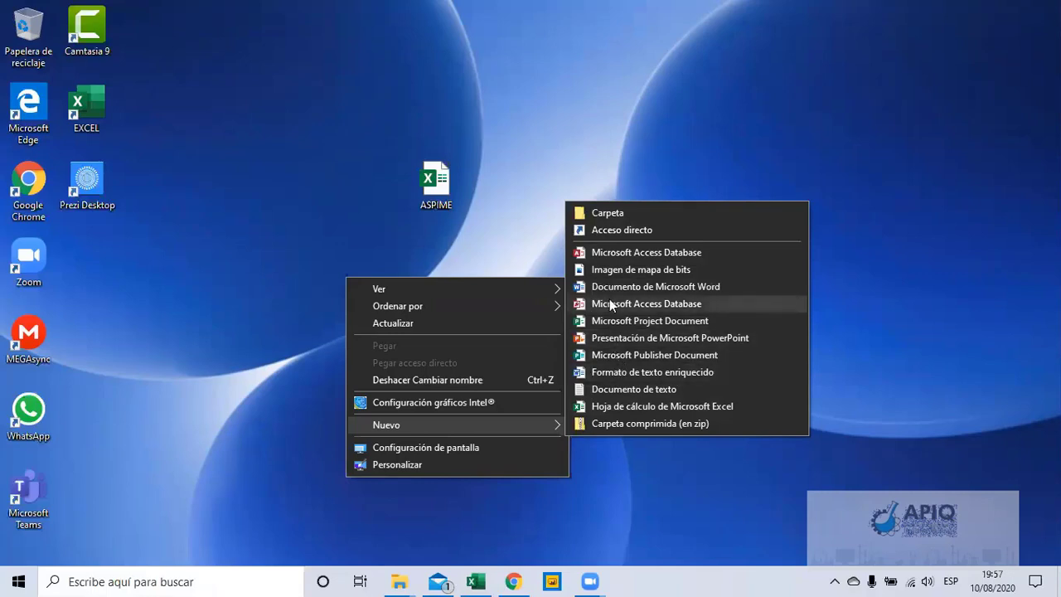
pyautogui.click(618, 409)
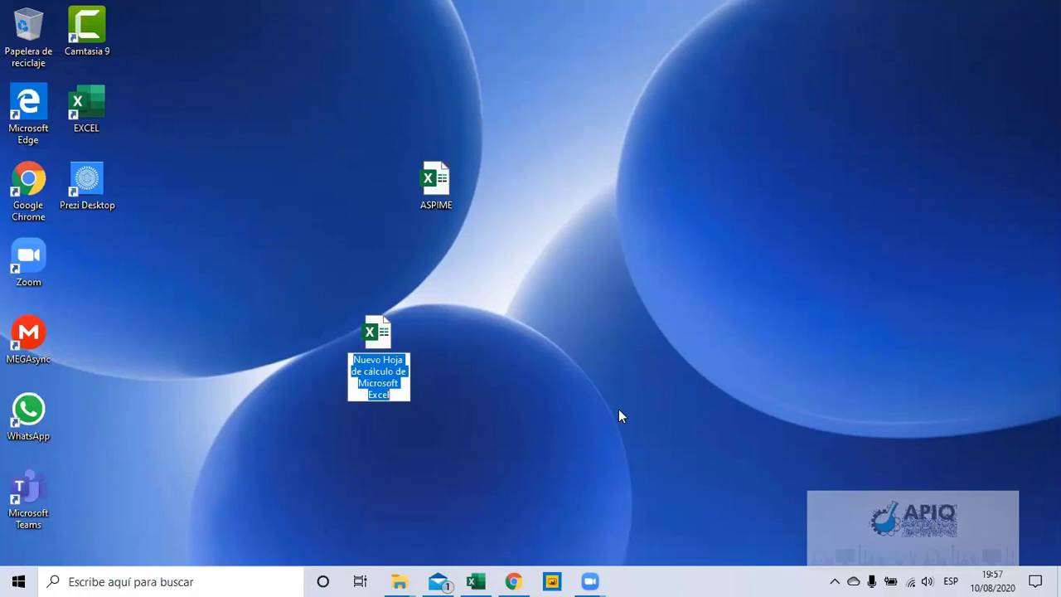
pyautogui.write('APIQ')
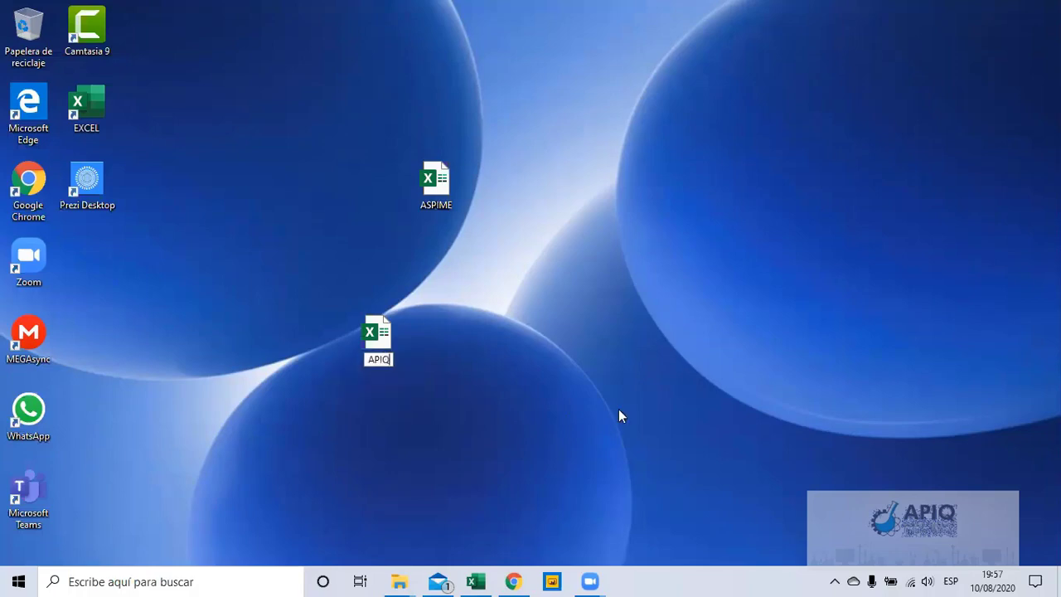
pyautogui.press('Return')
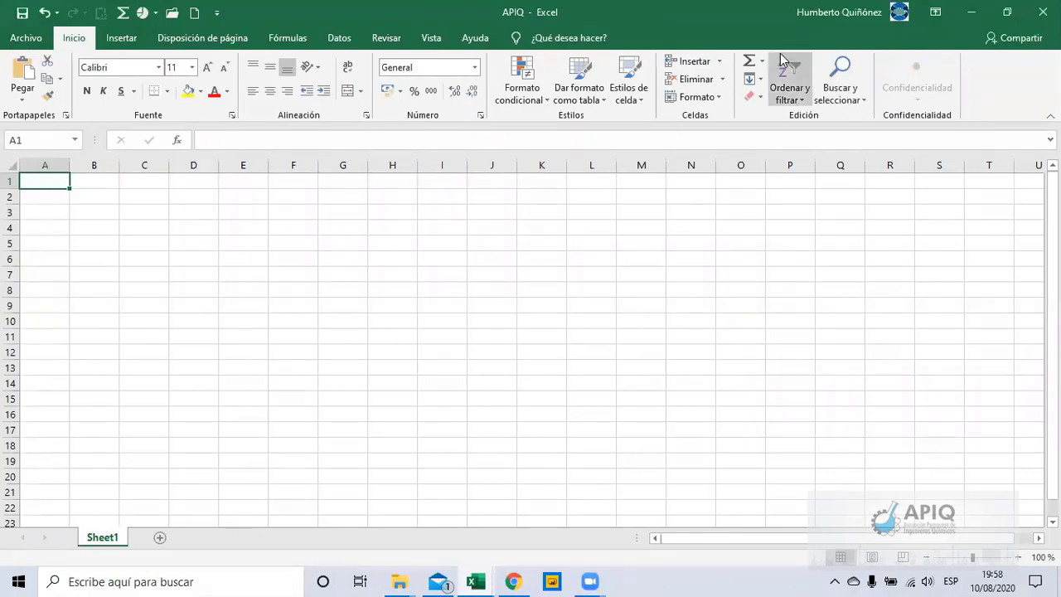
# Step: Restore down the Excel window and close the empty APIQ workbook
pyautogui.click(998, 12)
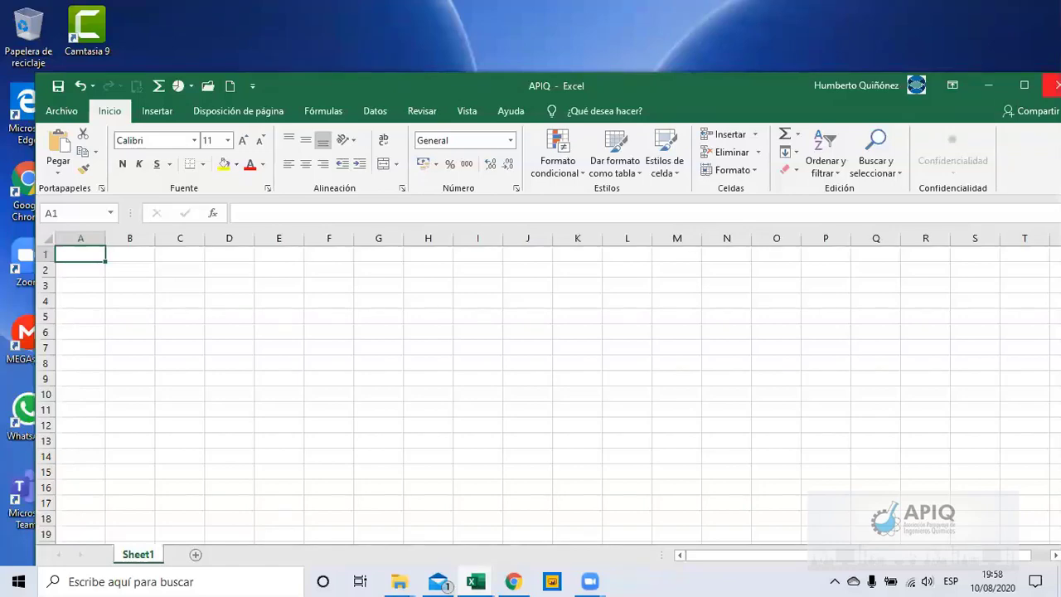
pyautogui.click(1053, 85)
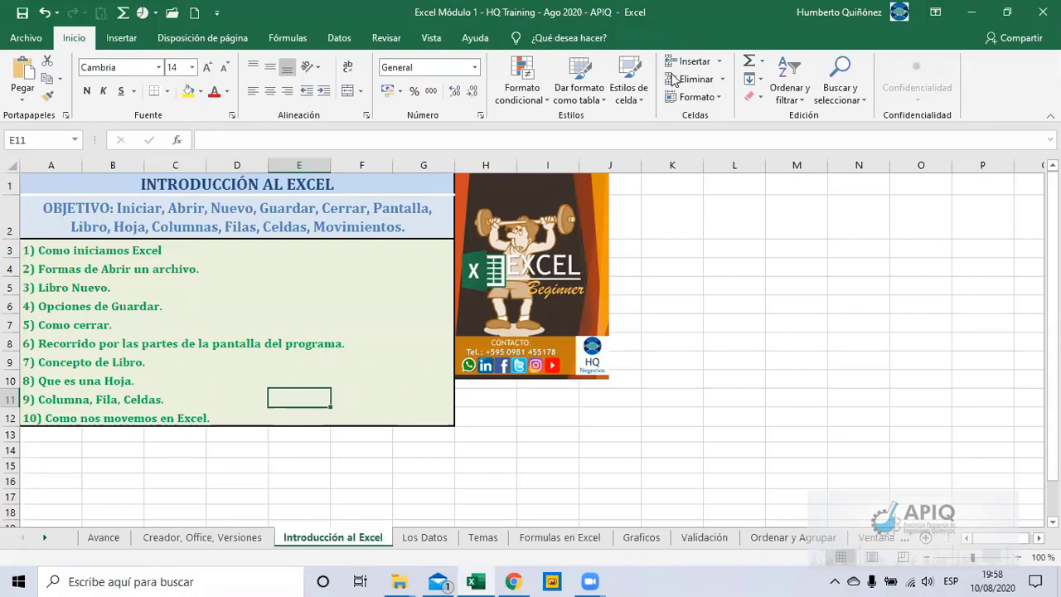
pyautogui.moveTo(590, 581)
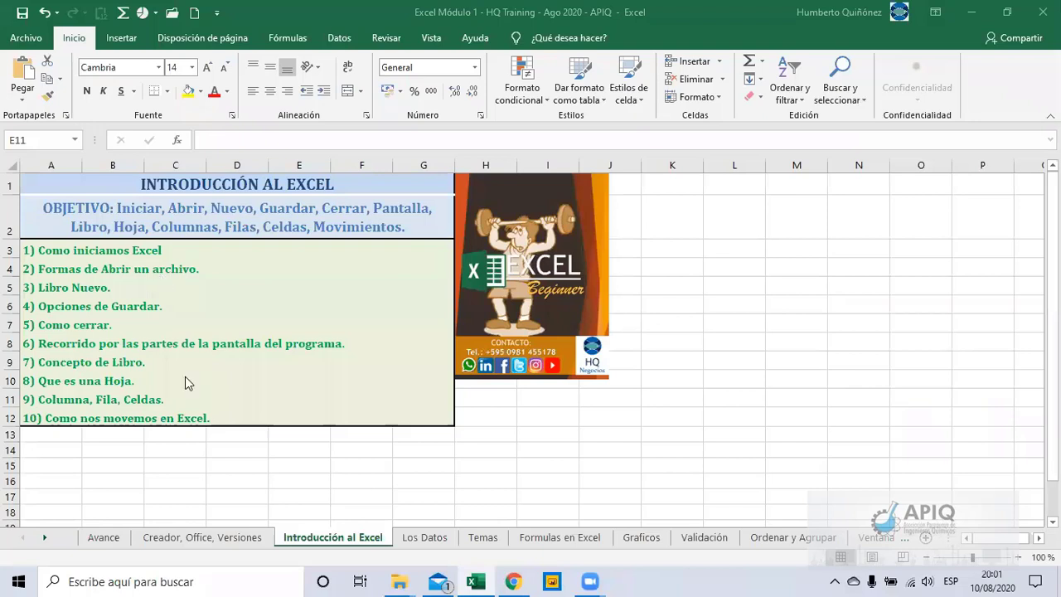
# Step: Enter 1 in B14, APIQ in B15 and Paraguay in B16
pyautogui.click(109, 450)
pyautogui.write('1')
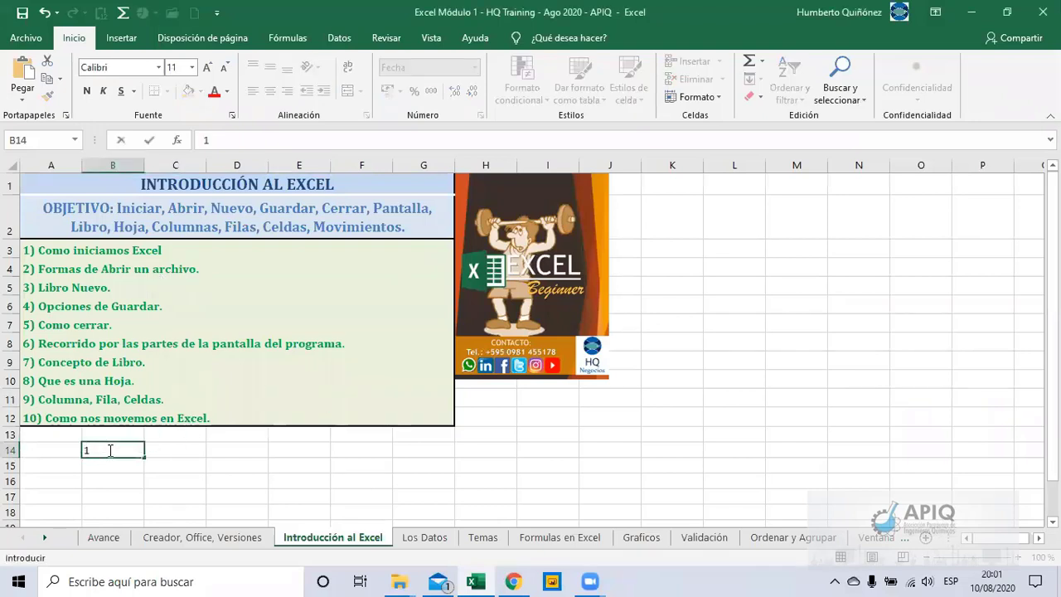
pyautogui.press('Return')
pyautogui.press('Left')
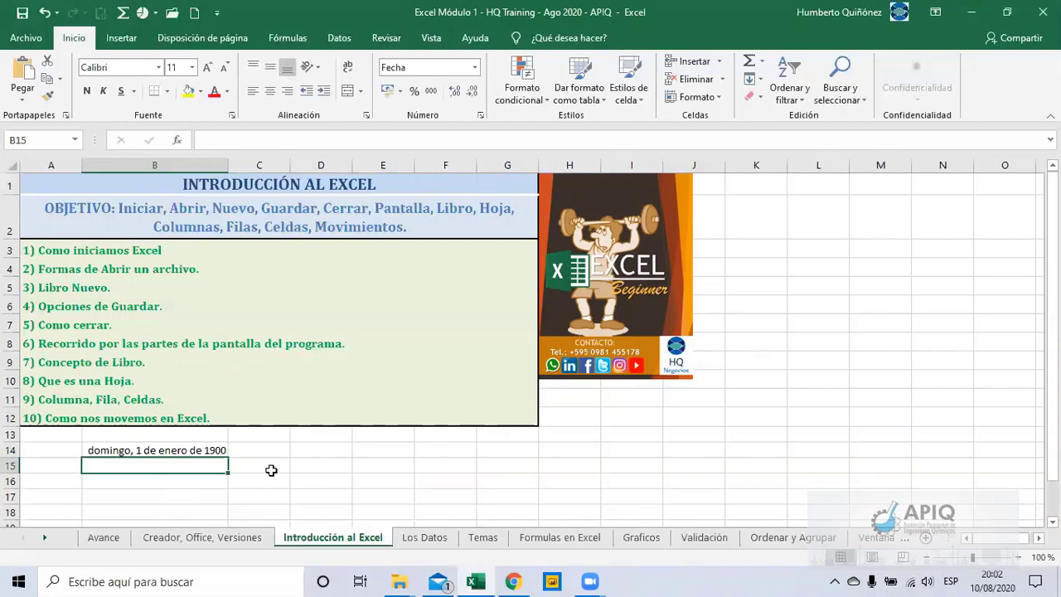
pyautogui.write('APIQ')
pyautogui.press('Return')
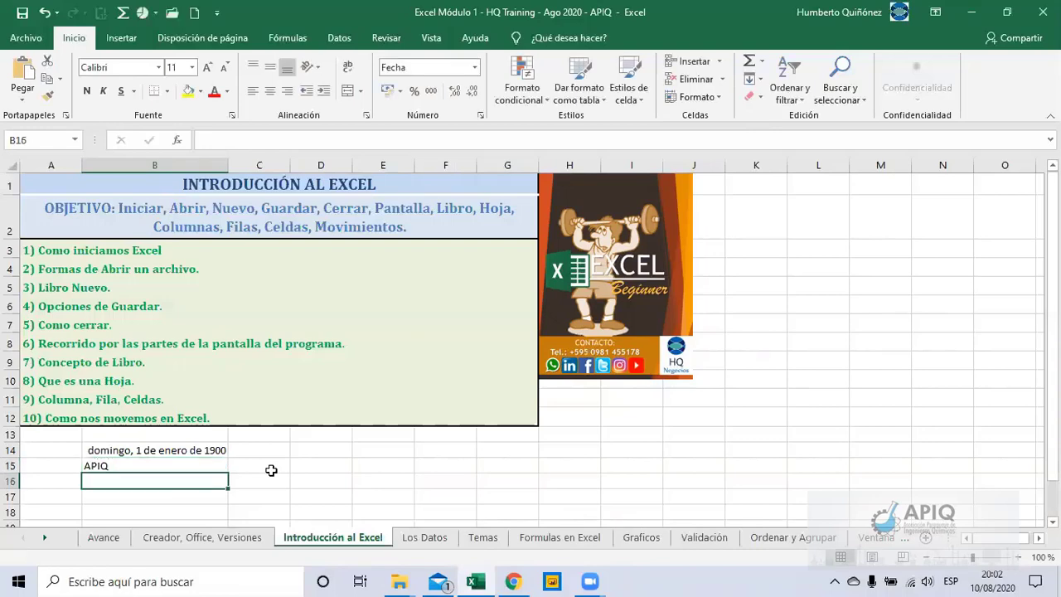
pyautogui.write('Pa')
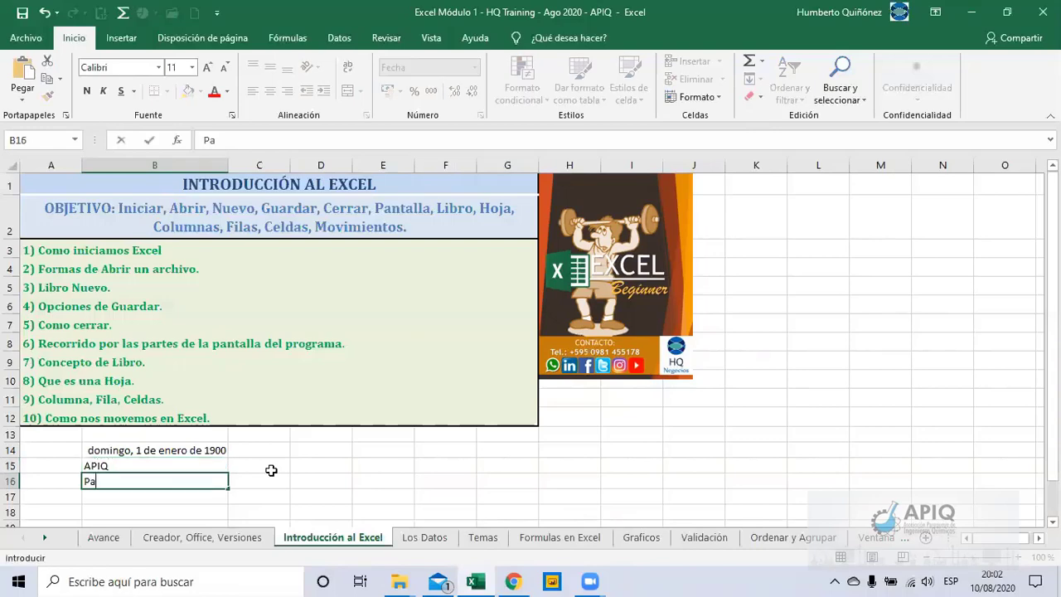
pyautogui.write('raguay')
pyautogui.press('Return')
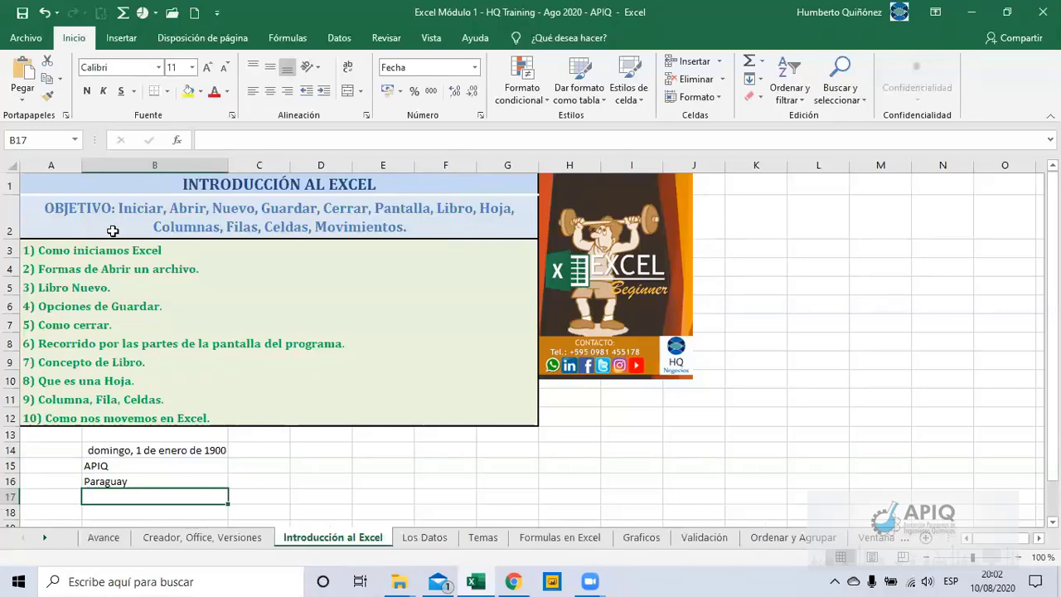
pyautogui.click(58, 10)
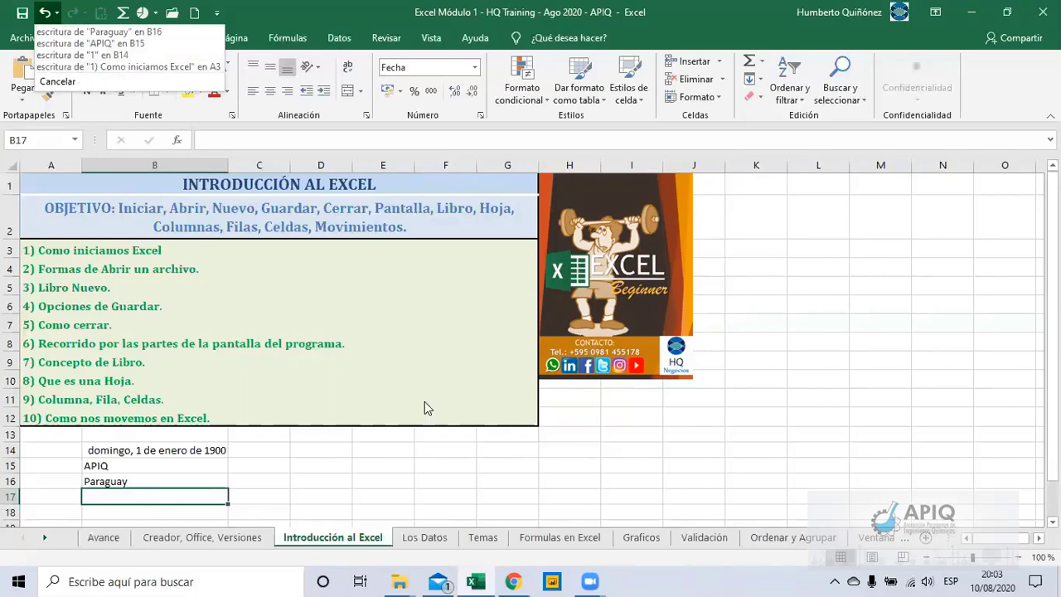
pyautogui.click(458, 464)
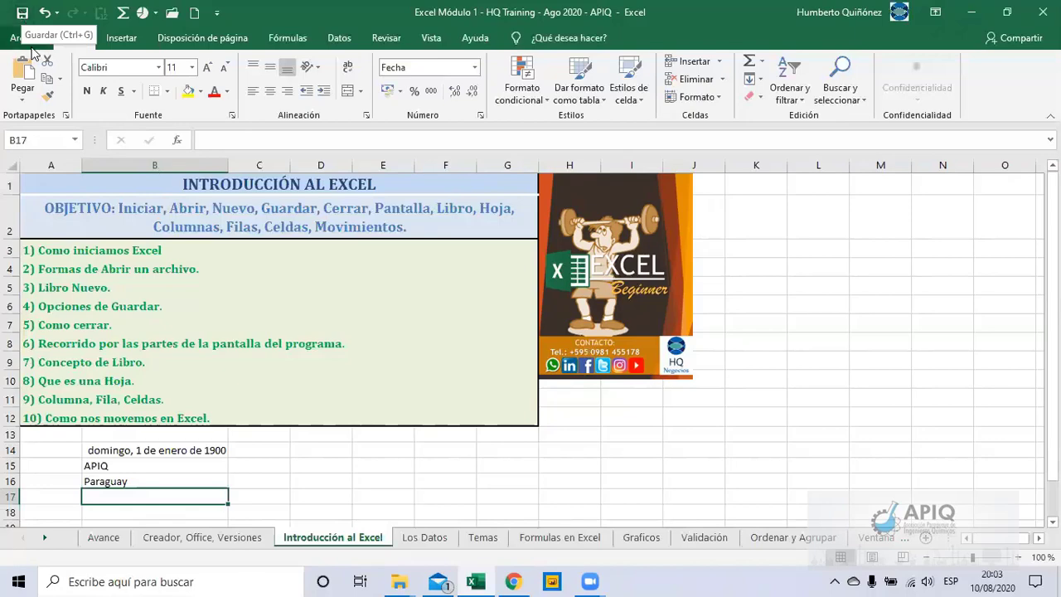
pyautogui.click(25, 38)
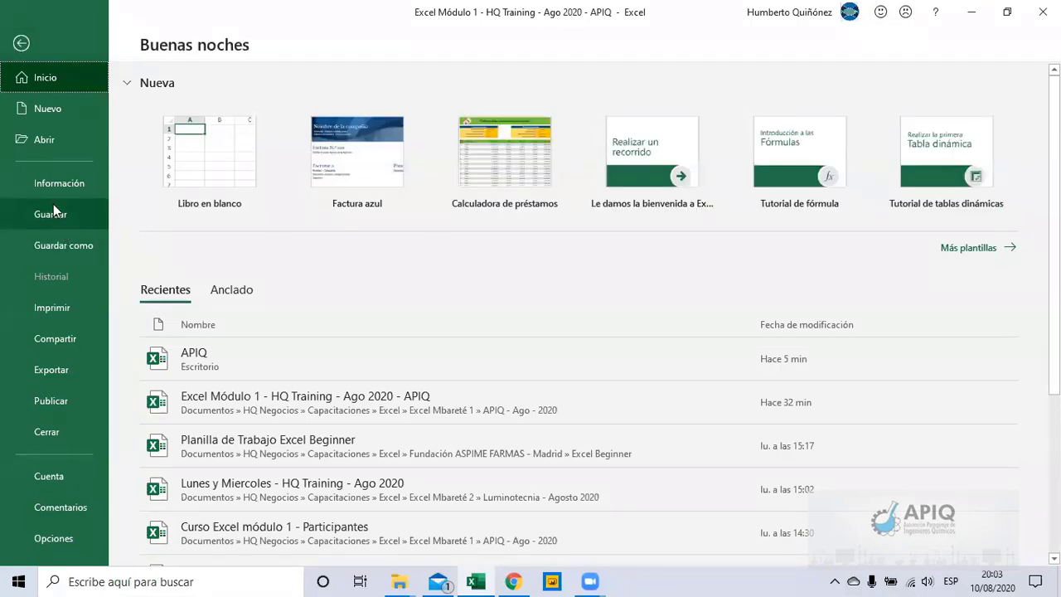
pyautogui.click(20, 43)
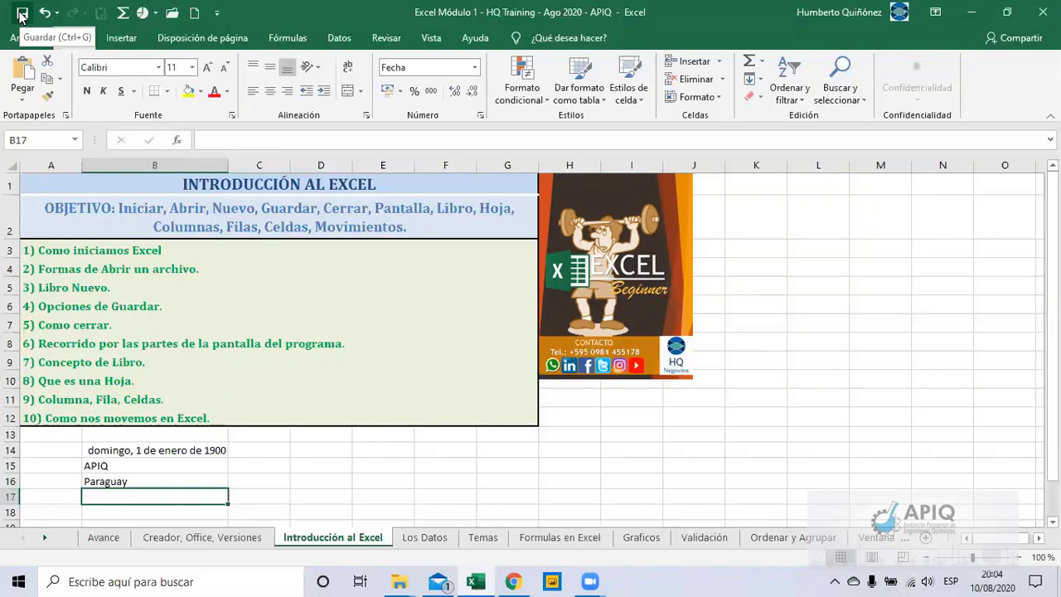
# Step: Save the workbook, check the undo history list, and go to the Archivo screen
pyautogui.click(22, 15)
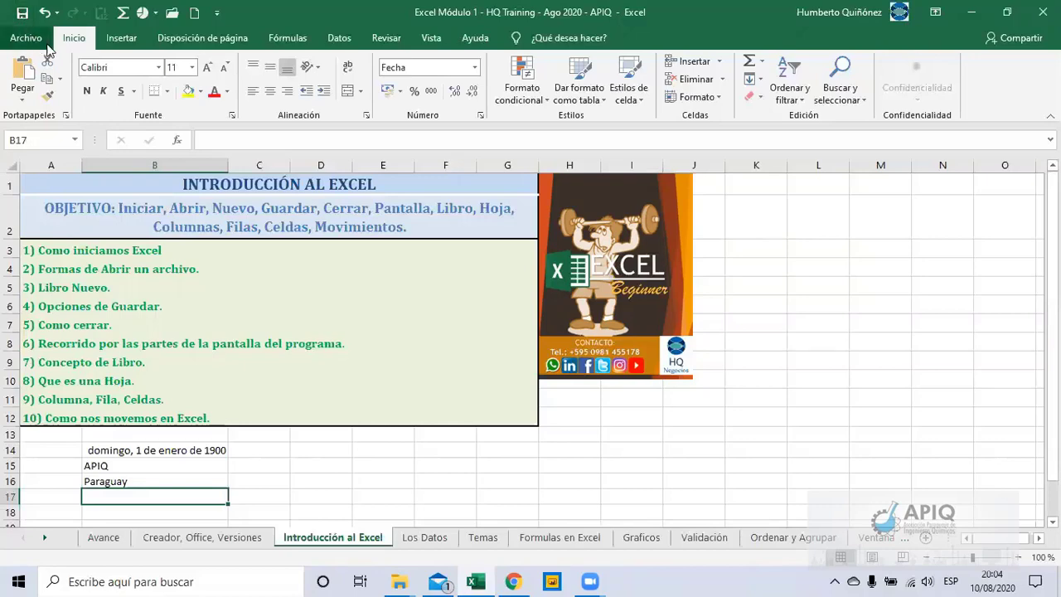
pyautogui.click(57, 14)
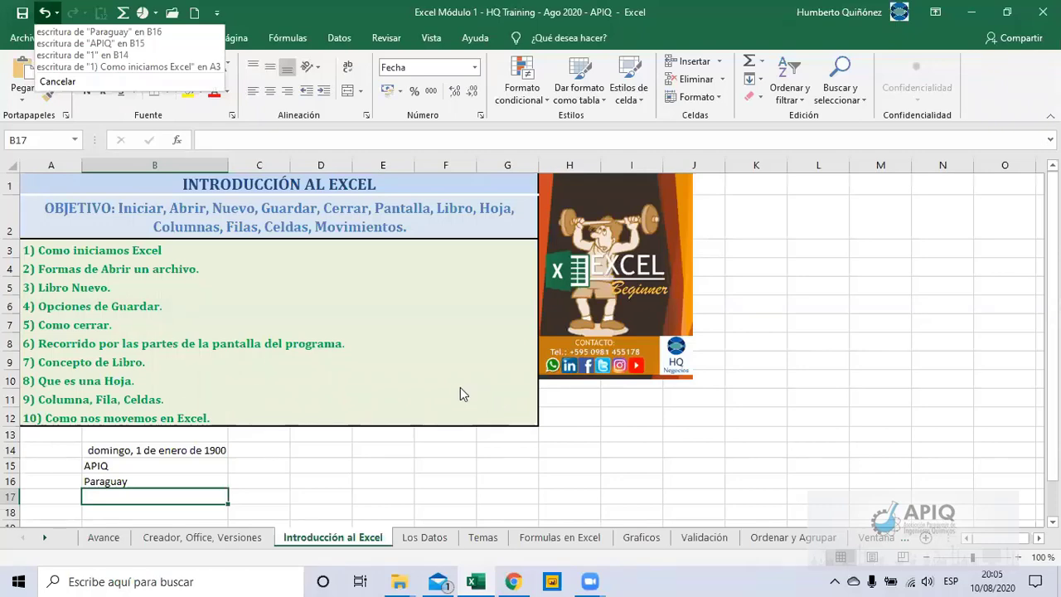
pyautogui.click(22, 38)
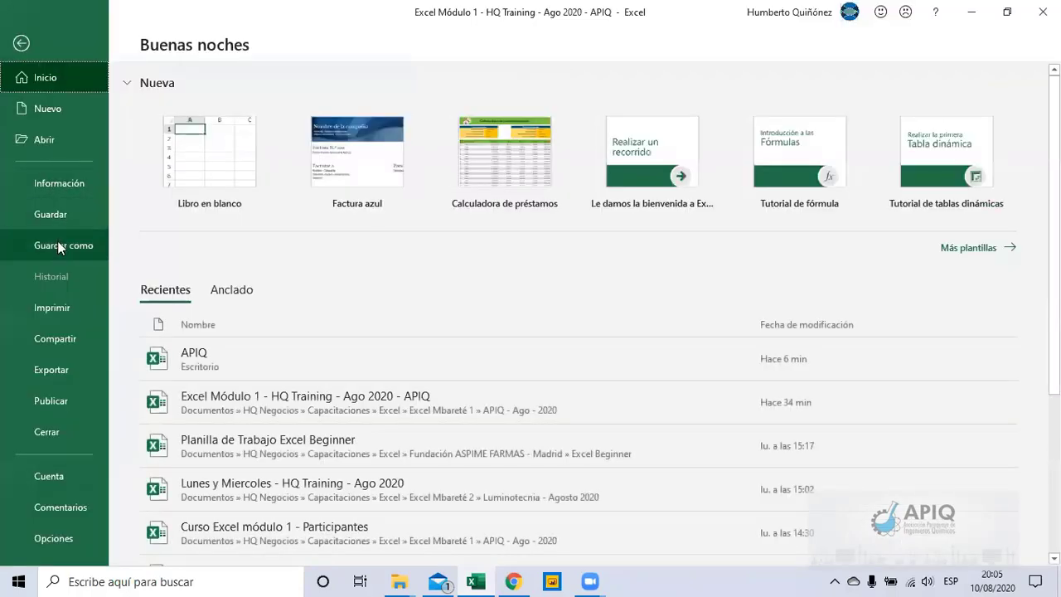
# Step: Choose Guardar como and browse to open the Save As dialog in APIQ - Ago - 2020
pyautogui.click(58, 244)
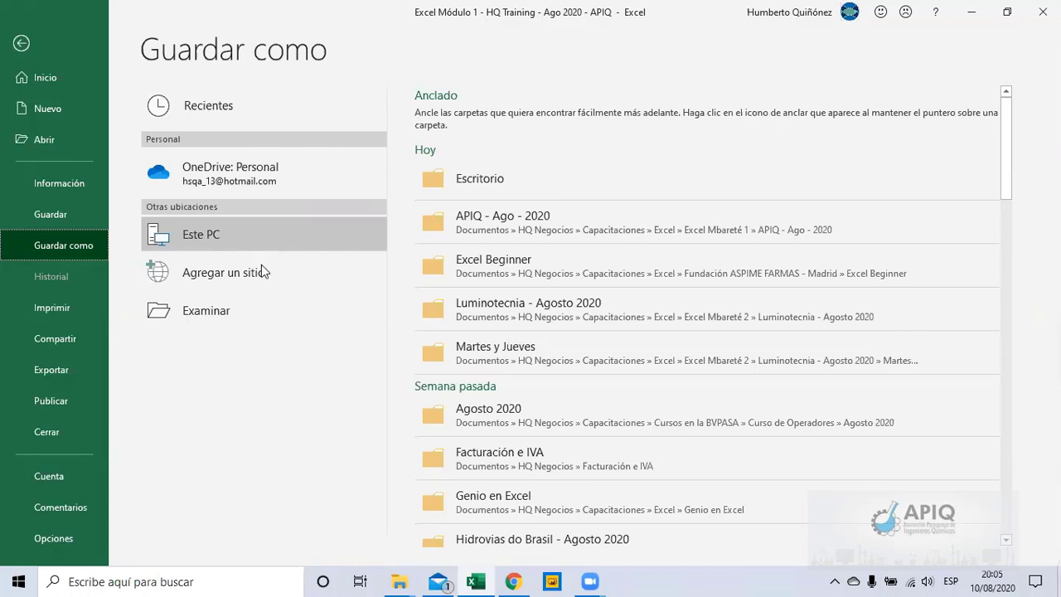
pyautogui.click(252, 318)
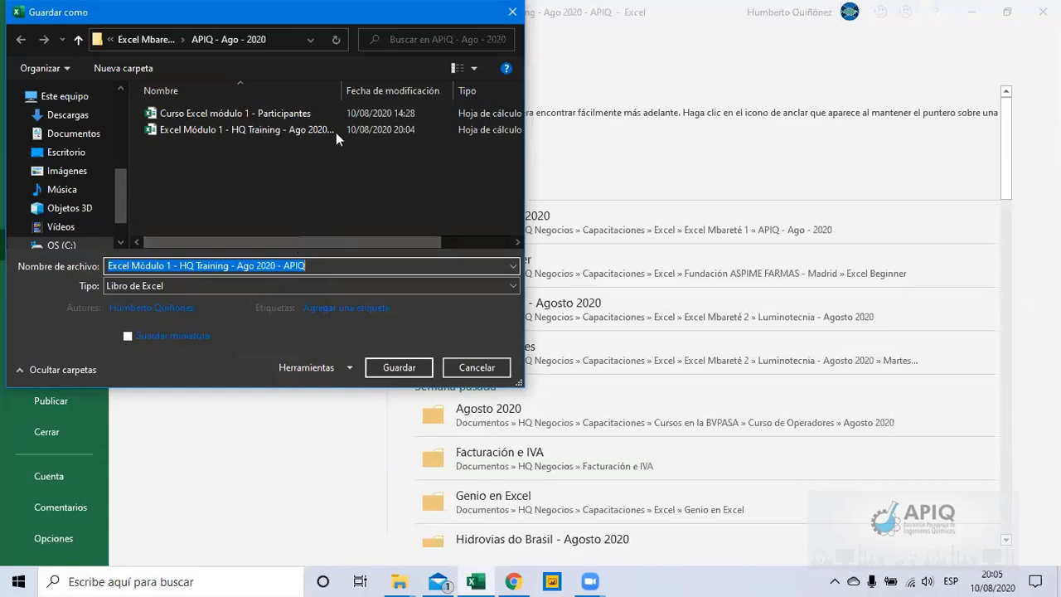
# Step: Widen the Nombre column, try saving, and decline overwriting the existing APIQ course workbook
pyautogui.moveTo(340, 91); pyautogui.dragTo(383, 91)
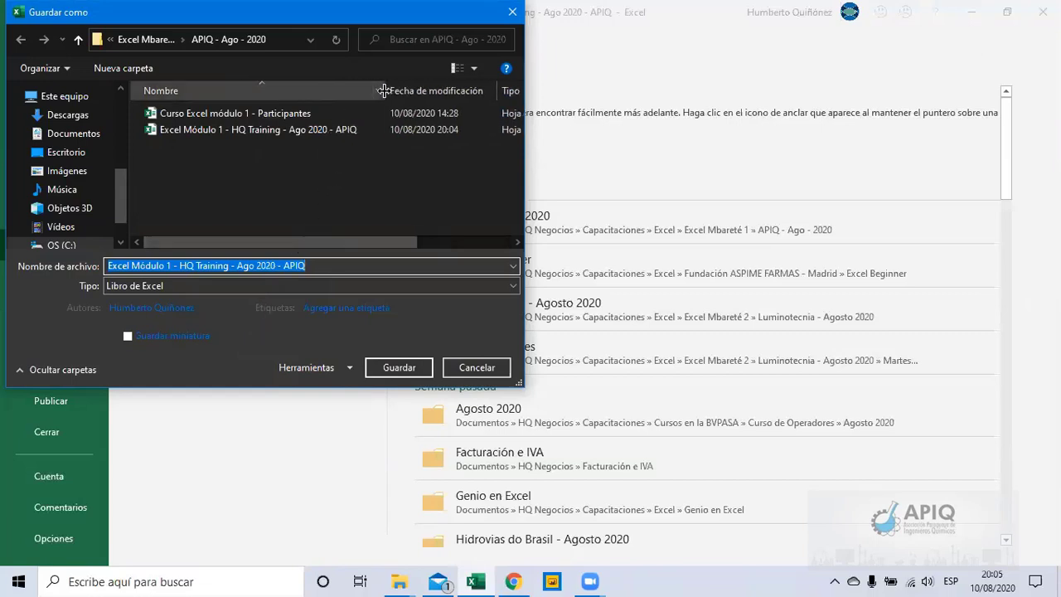
pyautogui.click(388, 369)
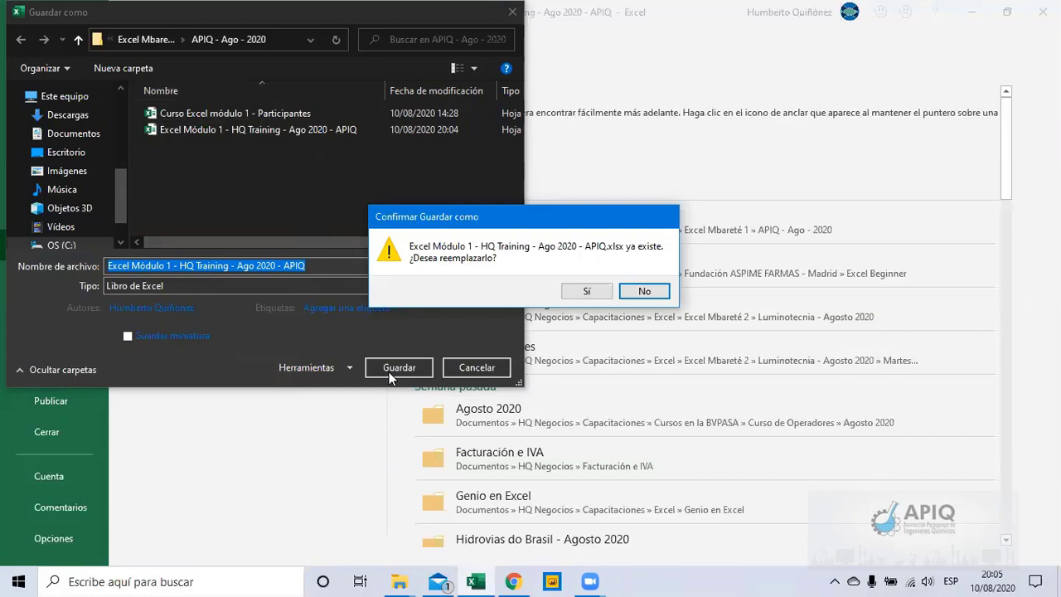
pyautogui.click(644, 294)
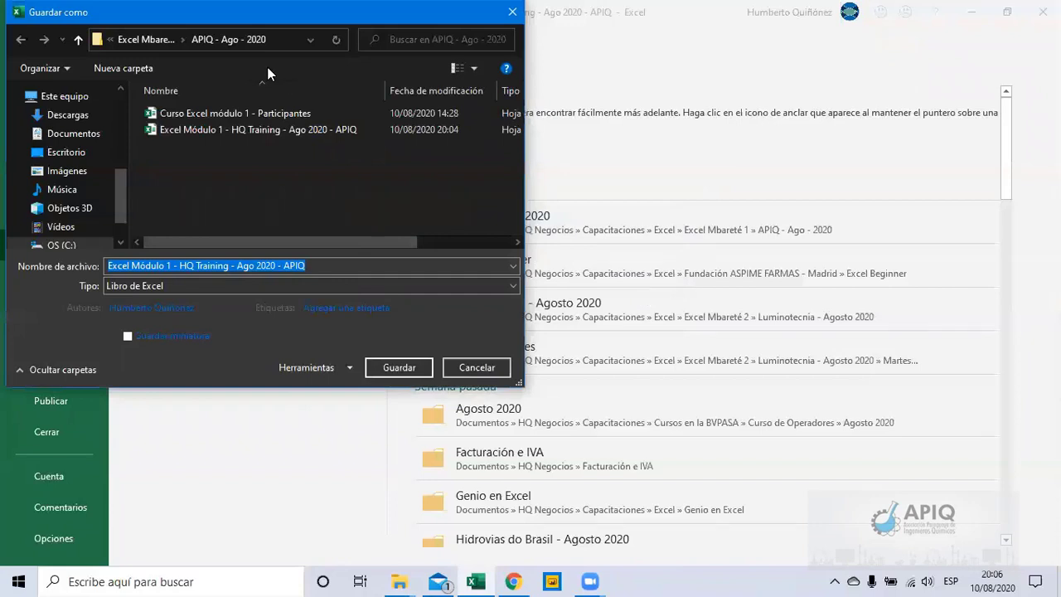
# Step: Save the workbook copy to the Escritorio (Desktop) folder
pyautogui.click(81, 156)
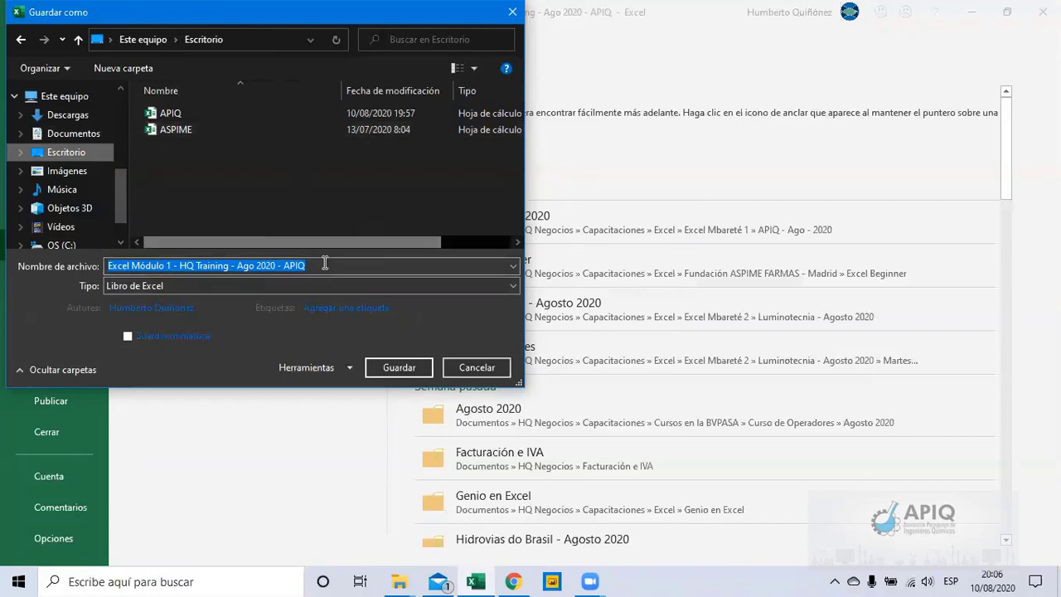
pyautogui.click(383, 369)
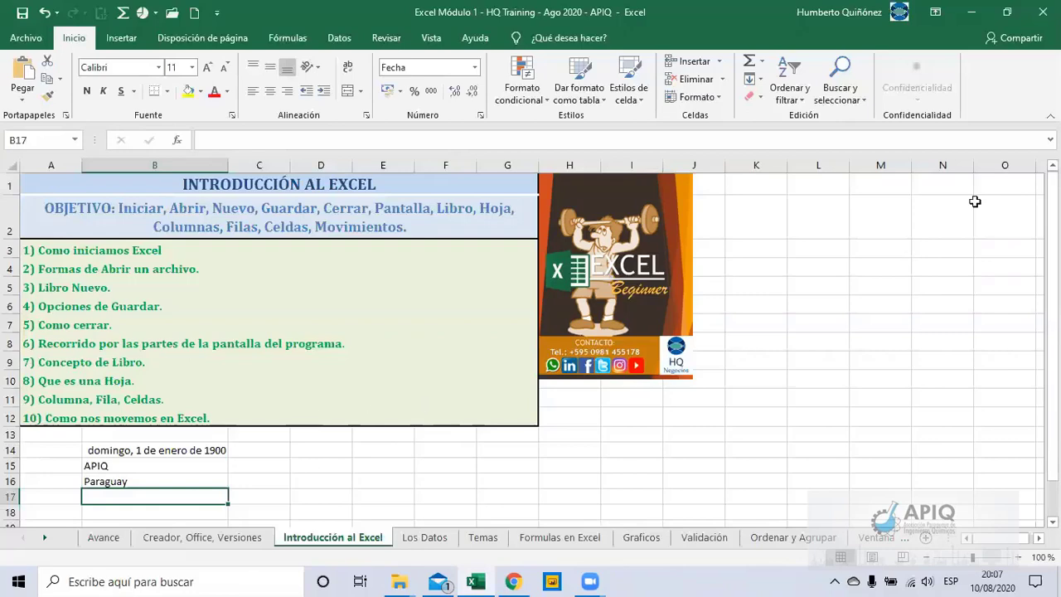
# Step: Close Excel, then reopen the course workbook from the taskbar icon's Recientes jump list
pyautogui.click(1040, 12)
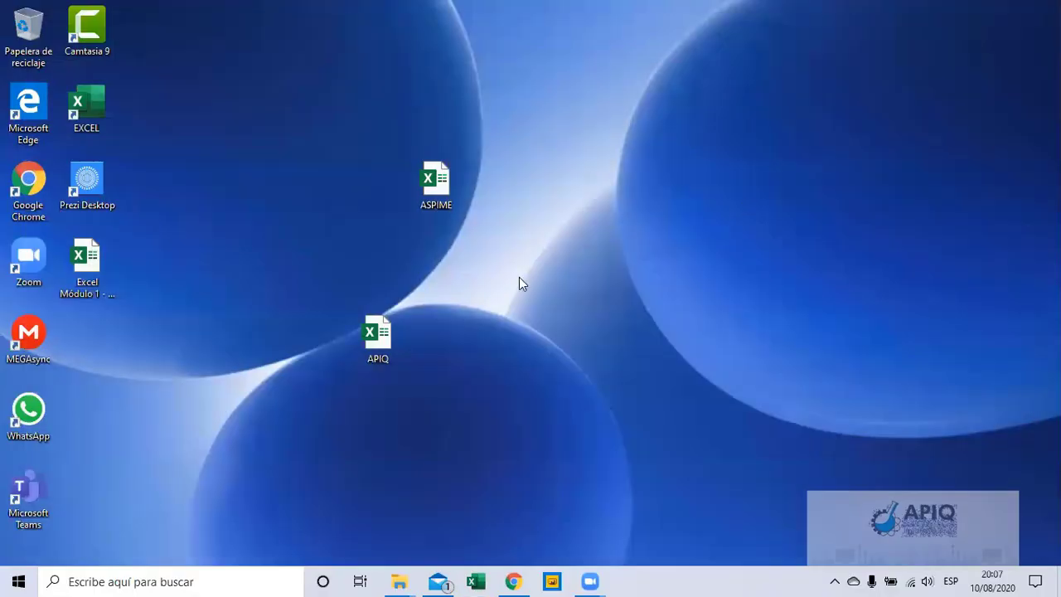
pyautogui.click(91, 280)
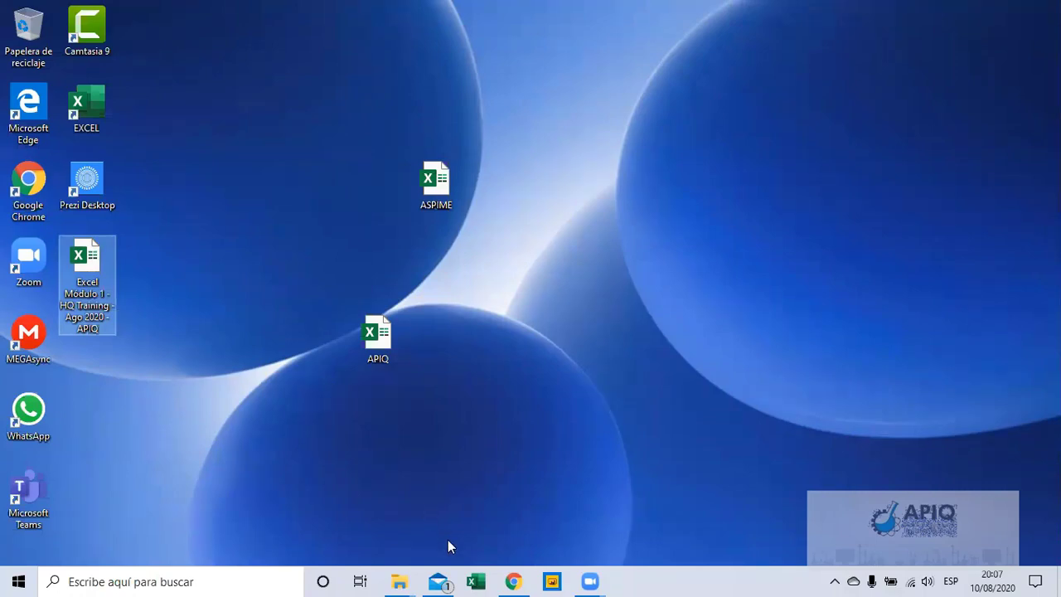
pyautogui.click(475, 580)
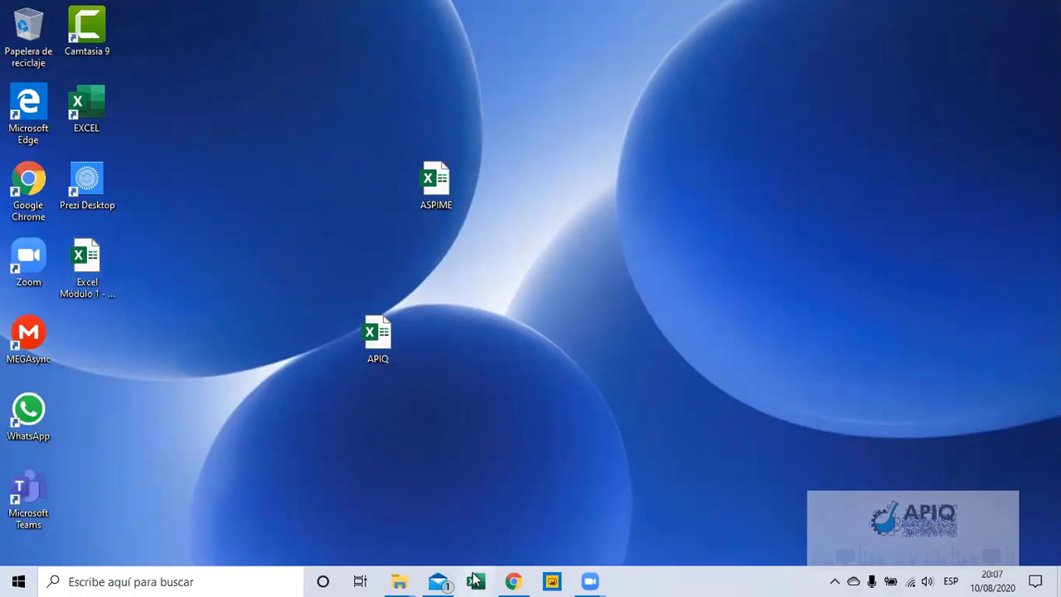
pyautogui.rightClick(476, 580)
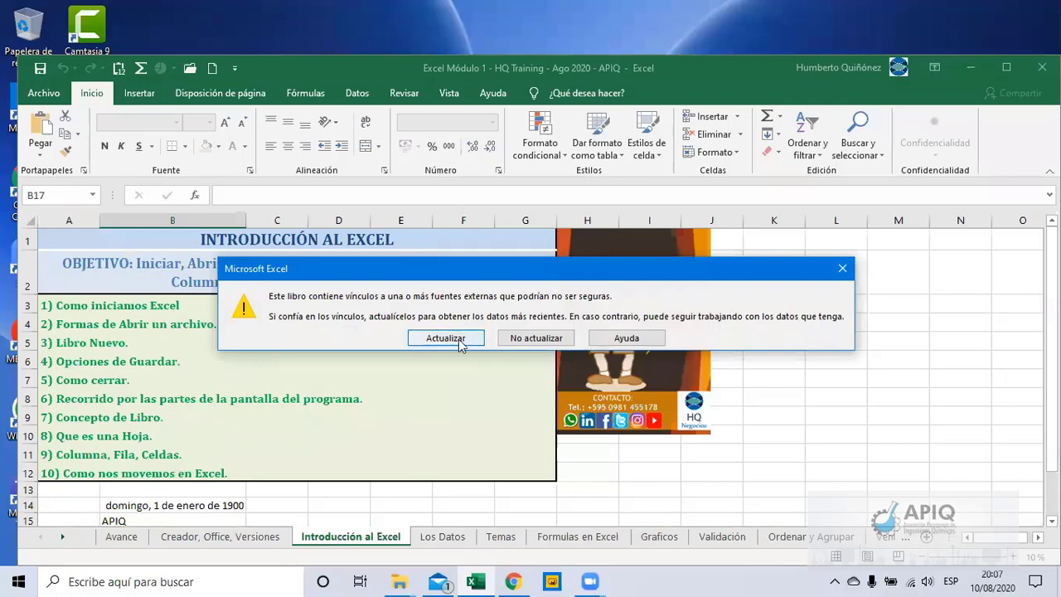
# Step: Get past the external-links security warning with Actualizar, then Continuar without updating
pyautogui.click(461, 344)
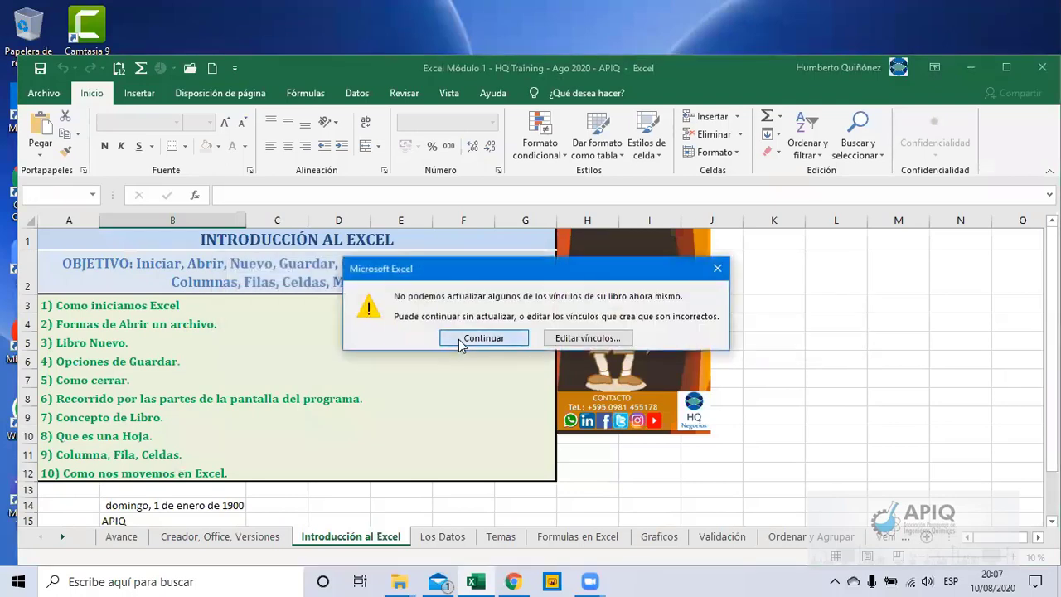
pyautogui.click(460, 340)
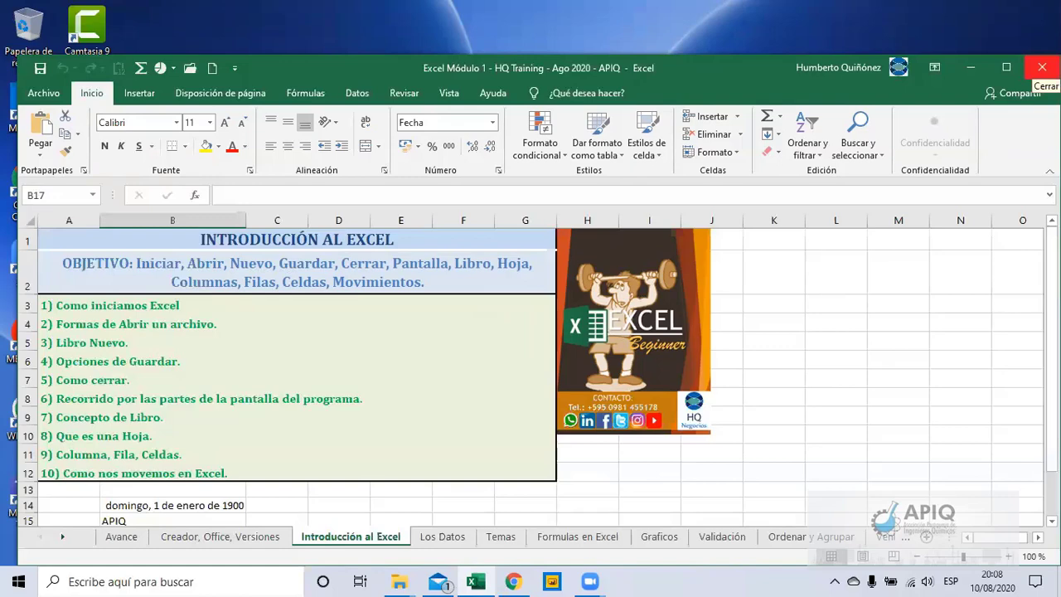
# Step: Close the course workbook, choosing Guardar to keep its changes
pyautogui.click(1042, 68)
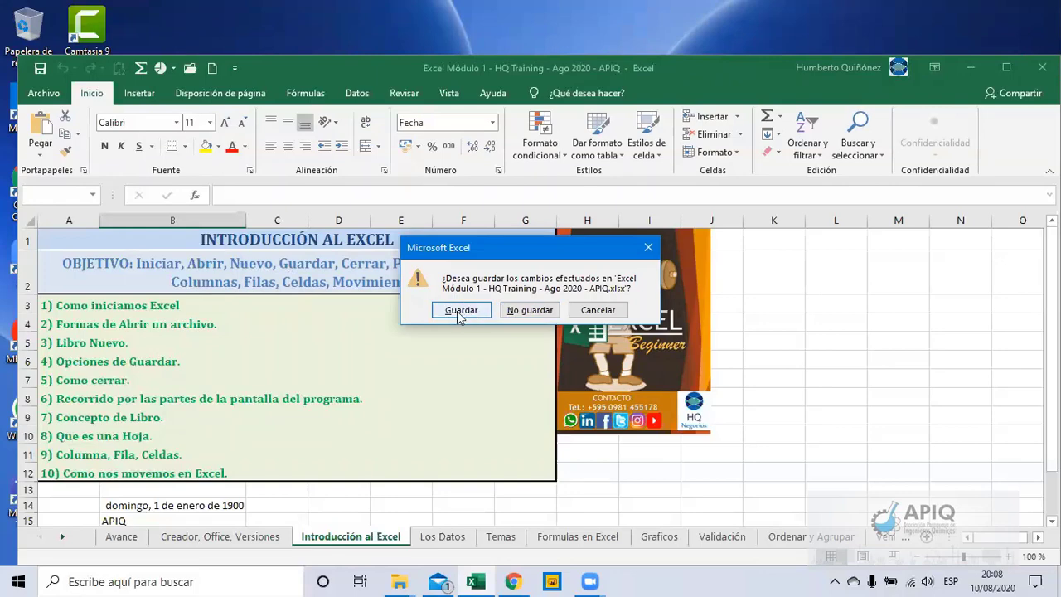
pyautogui.click(459, 315)
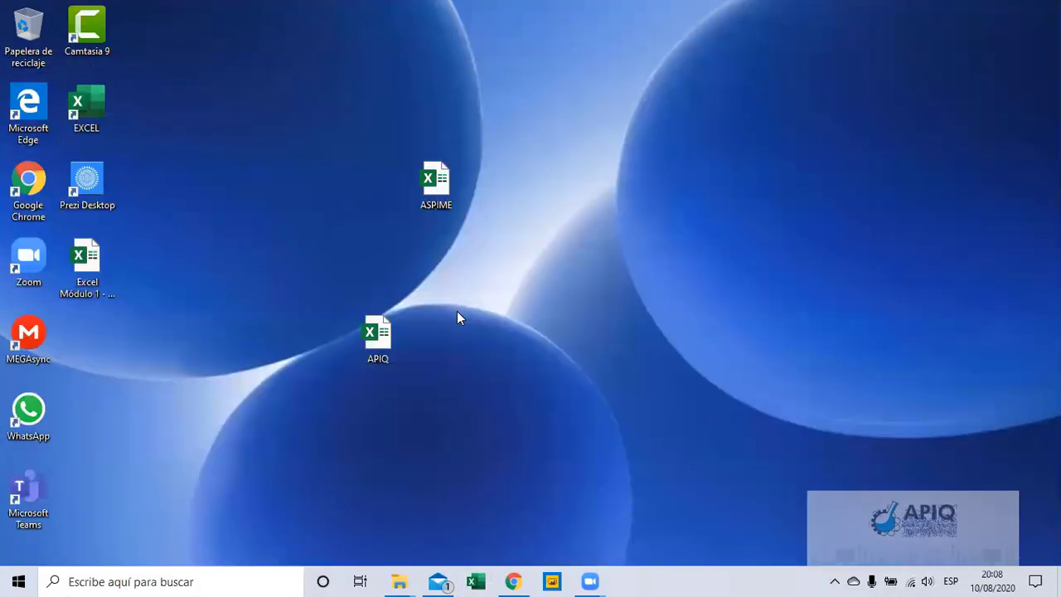
# Step: Reopen the most recent course workbook from the Excel taskbar list, past the external-links warnings
pyautogui.rightClick(478, 580)
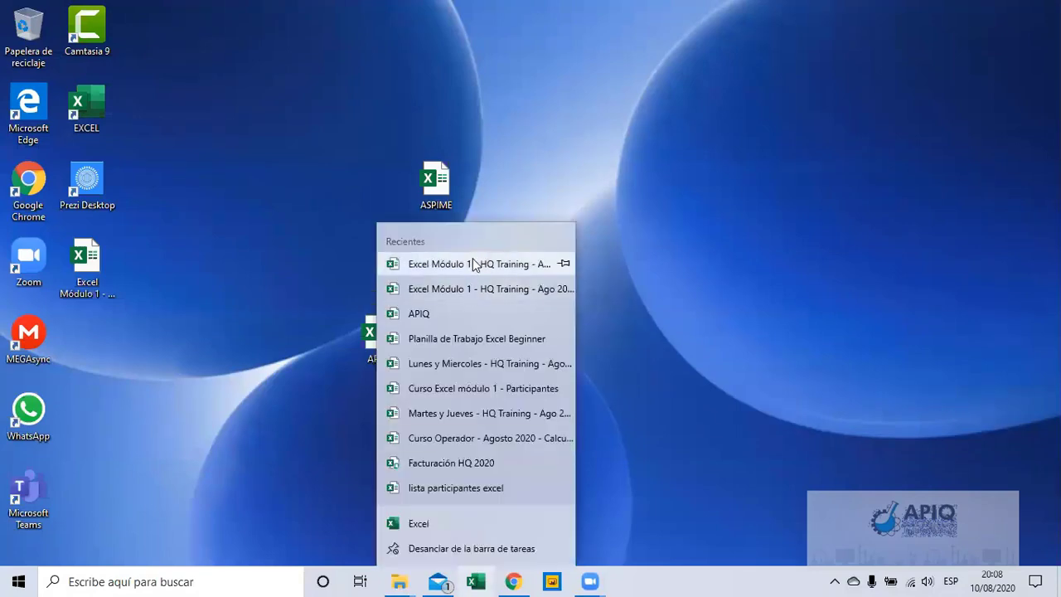
pyautogui.click(474, 263)
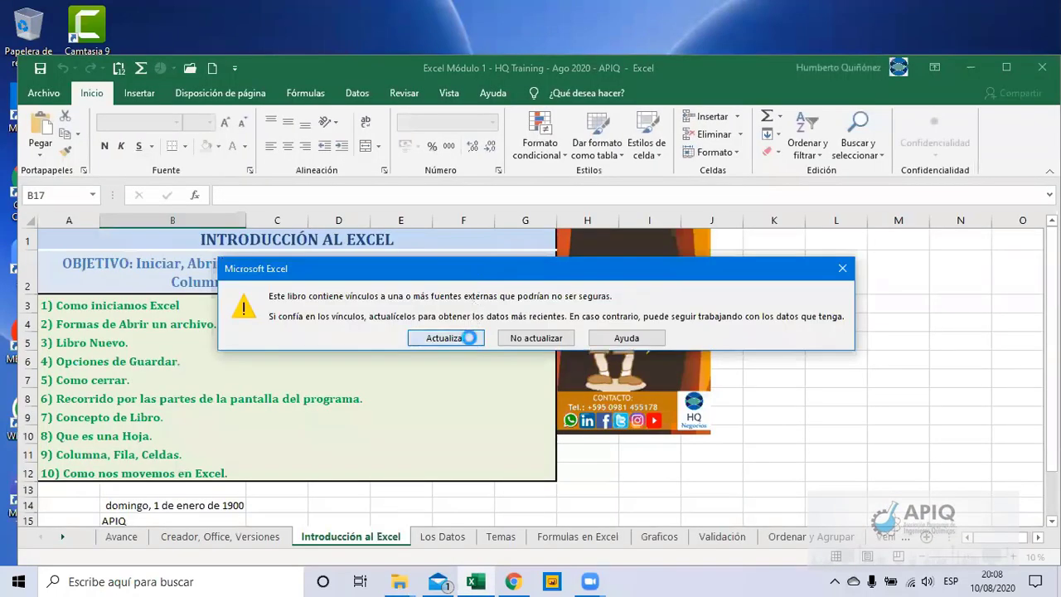
pyautogui.click(469, 338)
pyautogui.click(474, 335)
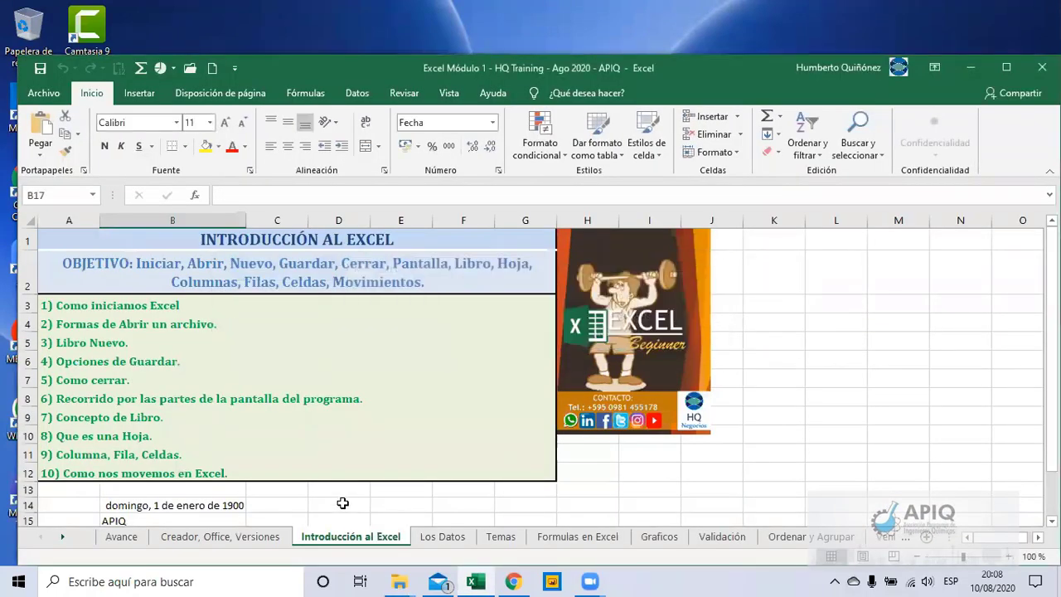
# Step: Enter APIQ in cell D14 and close the workbook, bringing up the save prompt
pyautogui.click(342, 503)
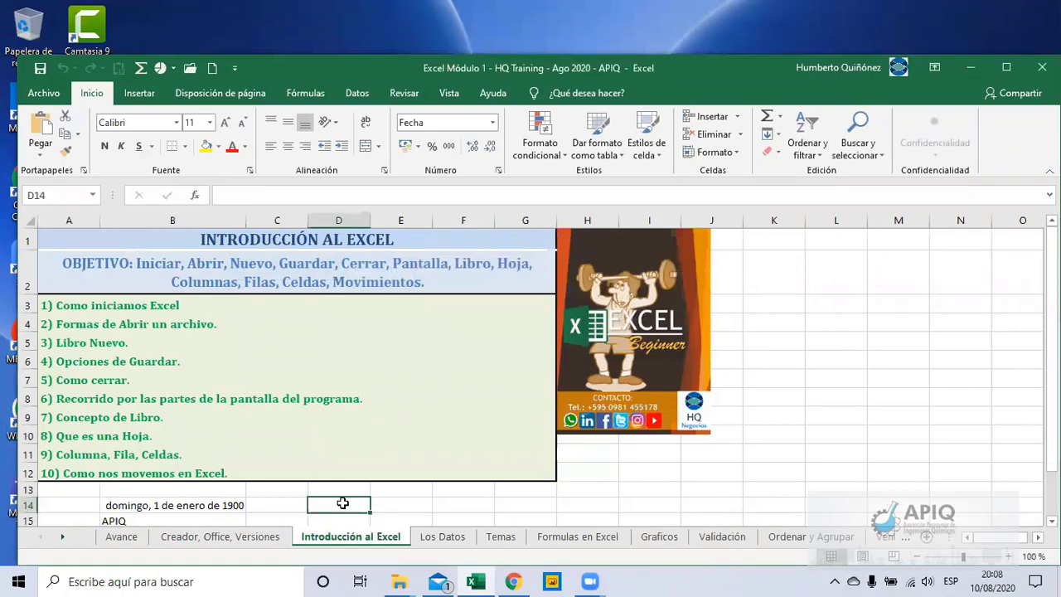
pyautogui.write('APIQ')
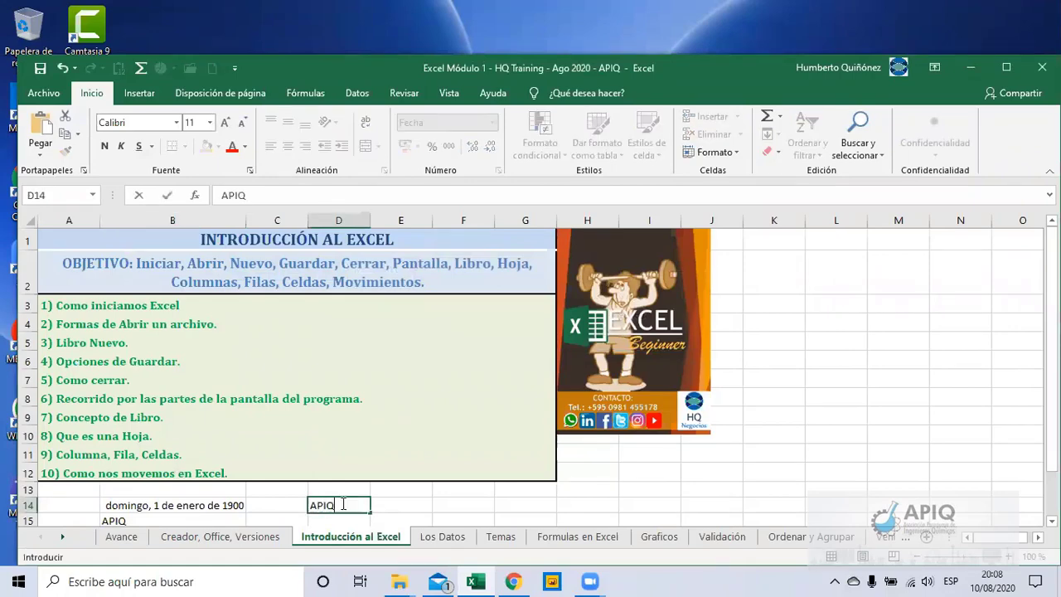
pyautogui.press('Return')
pyautogui.press('Up')
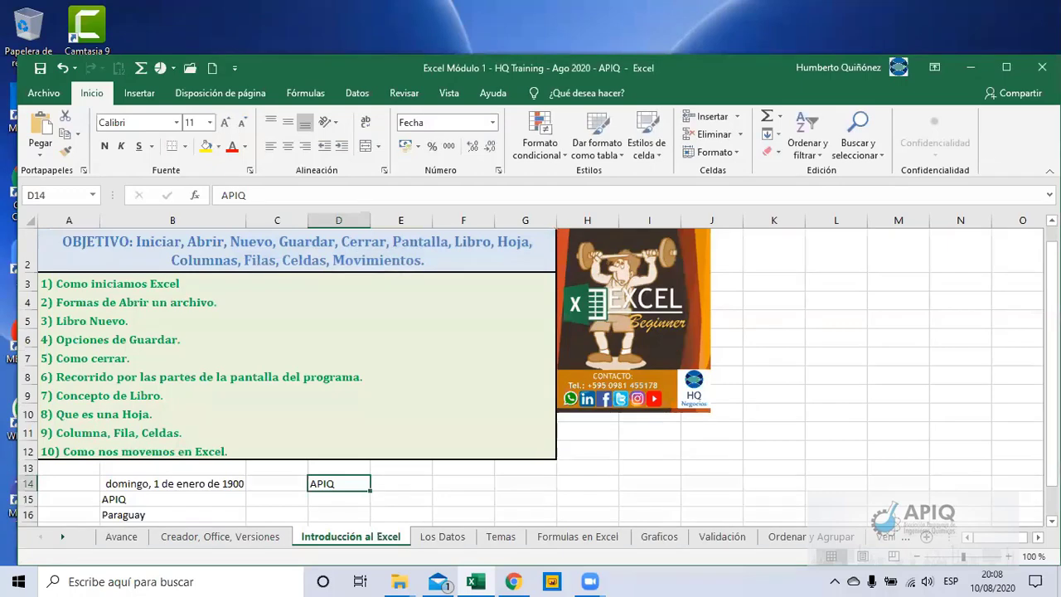
pyautogui.click(1042, 68)
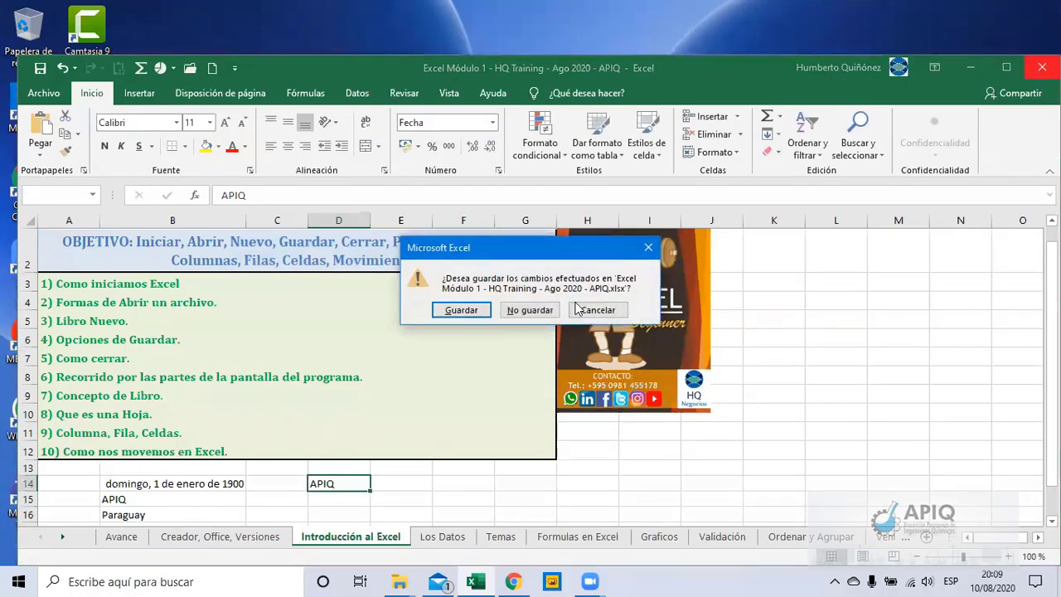
# Step: Discard the APIQ change without saving and reopen the Excel Módulo 1 course workbook
pyautogui.click(511, 311)
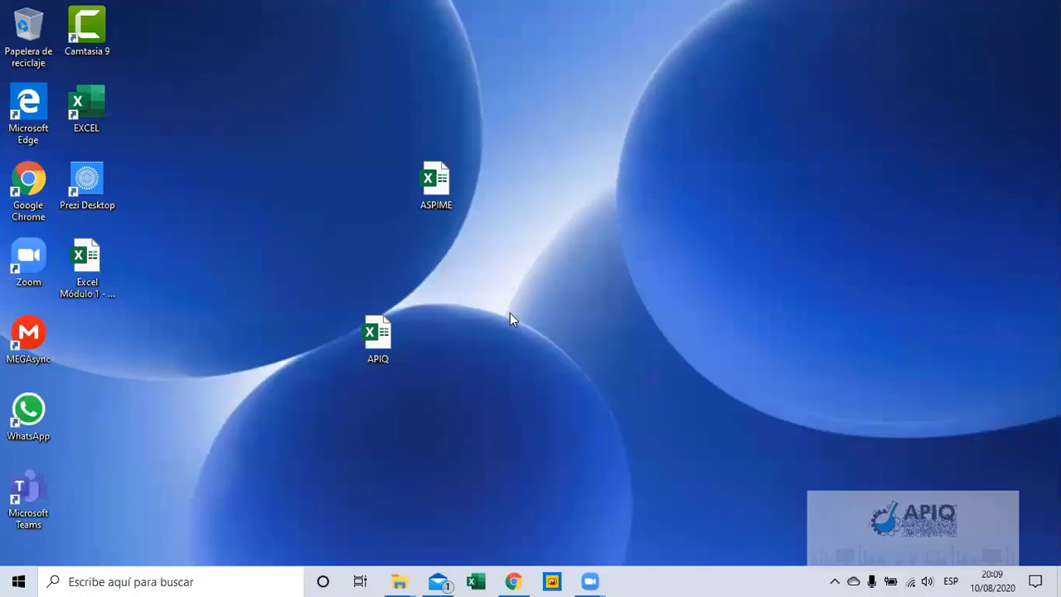
pyautogui.rightClick(484, 579)
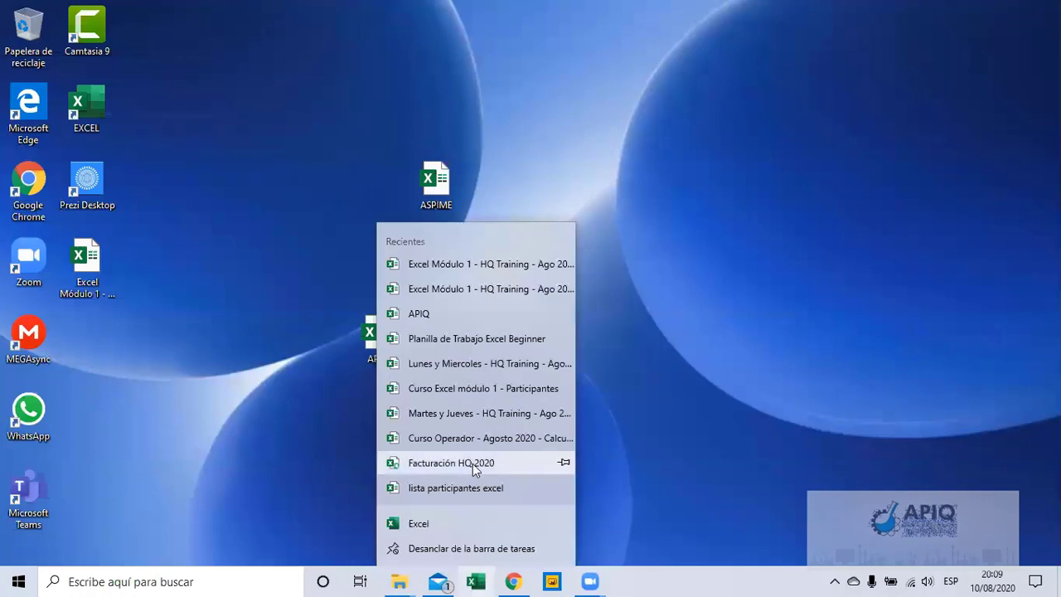
pyautogui.click(466, 269)
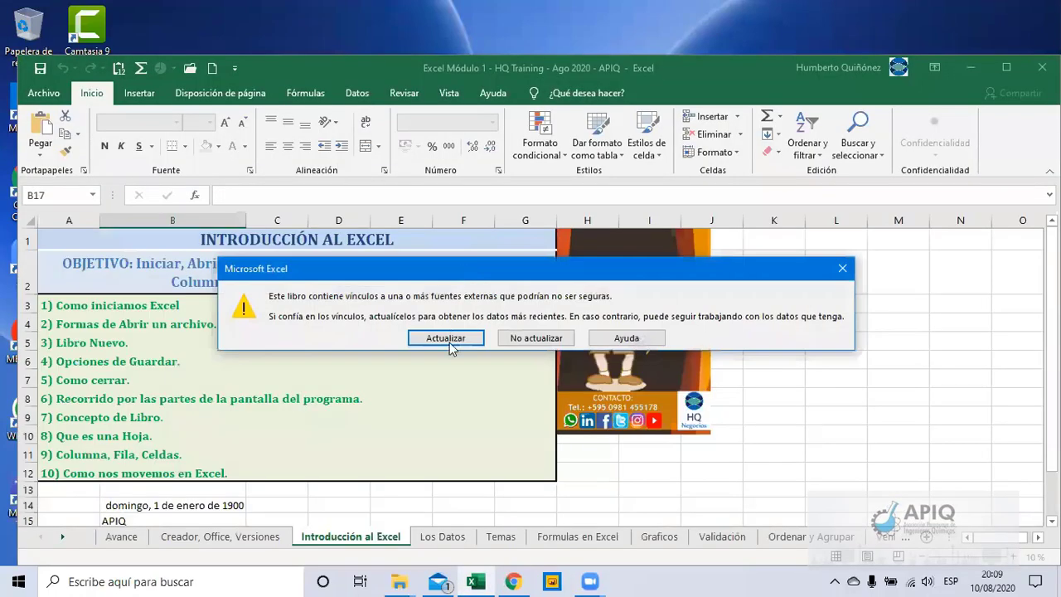
# Step: Get past the external-links warnings and confirm cell D14 is empty again
pyautogui.click(455, 342)
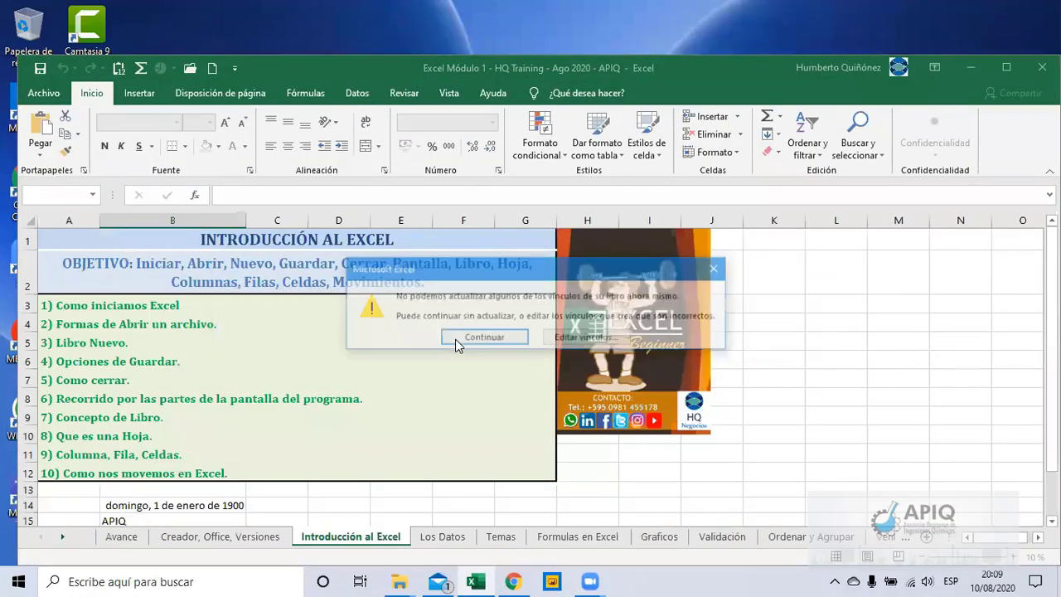
pyautogui.click(455, 338)
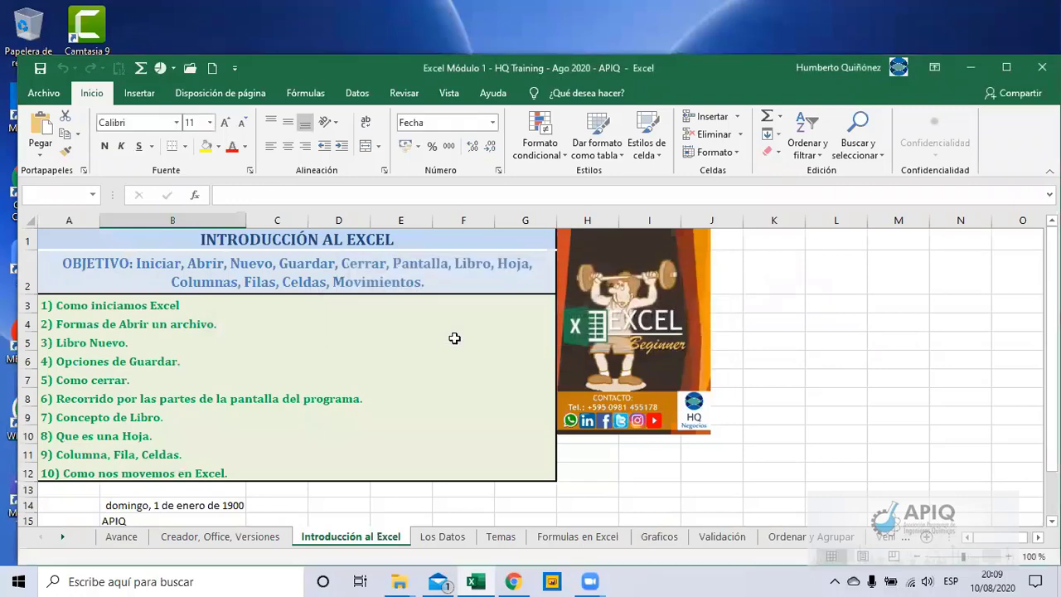
pyautogui.click(355, 500)
pyautogui.click(386, 503)
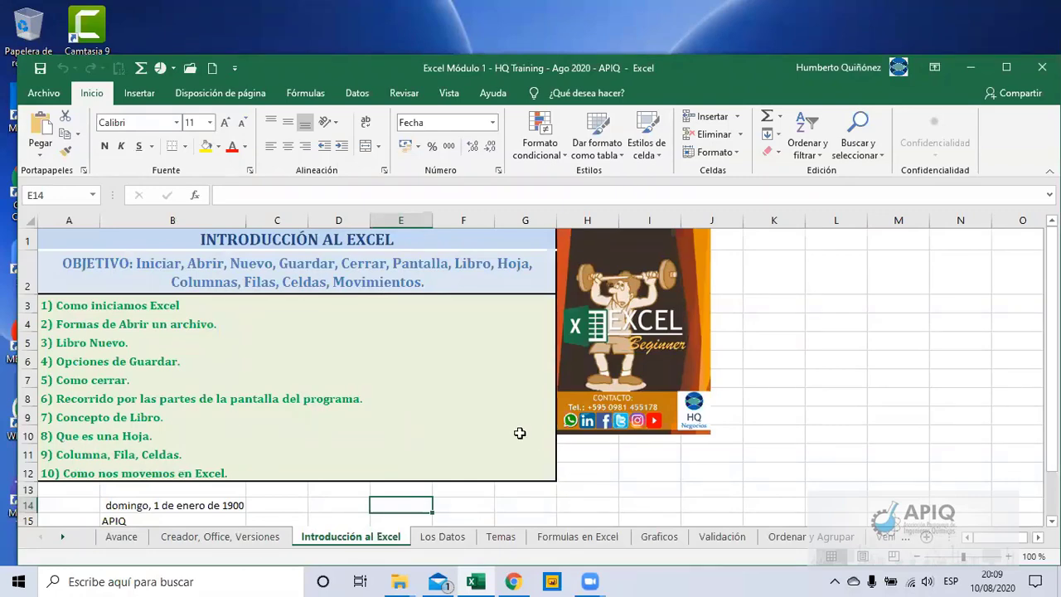
pyautogui.hotkey('alt', 'Tab')
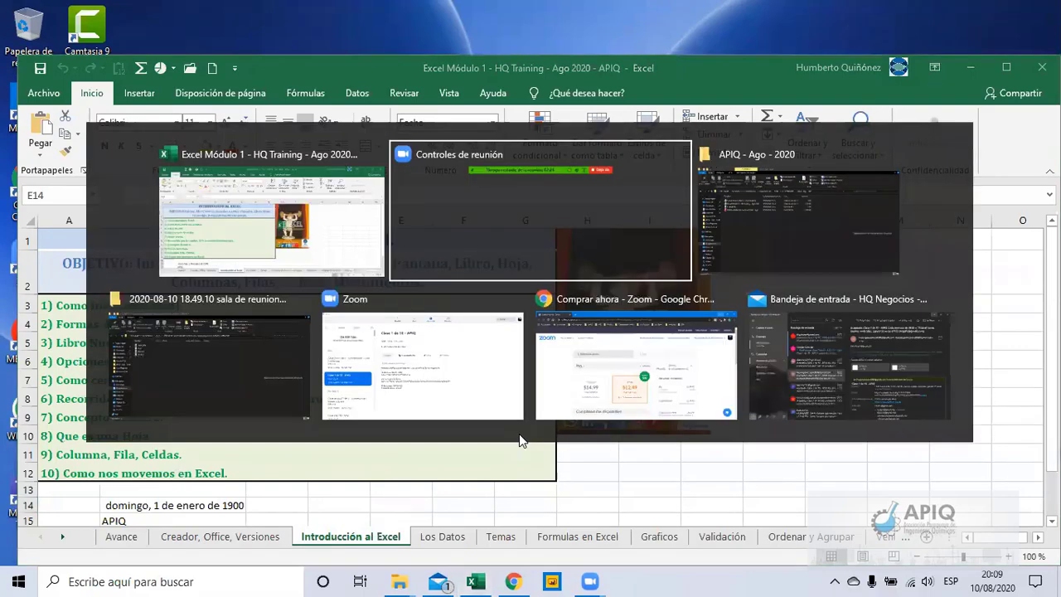
pyautogui.hotkey('alt', 'shift', 'Tab')
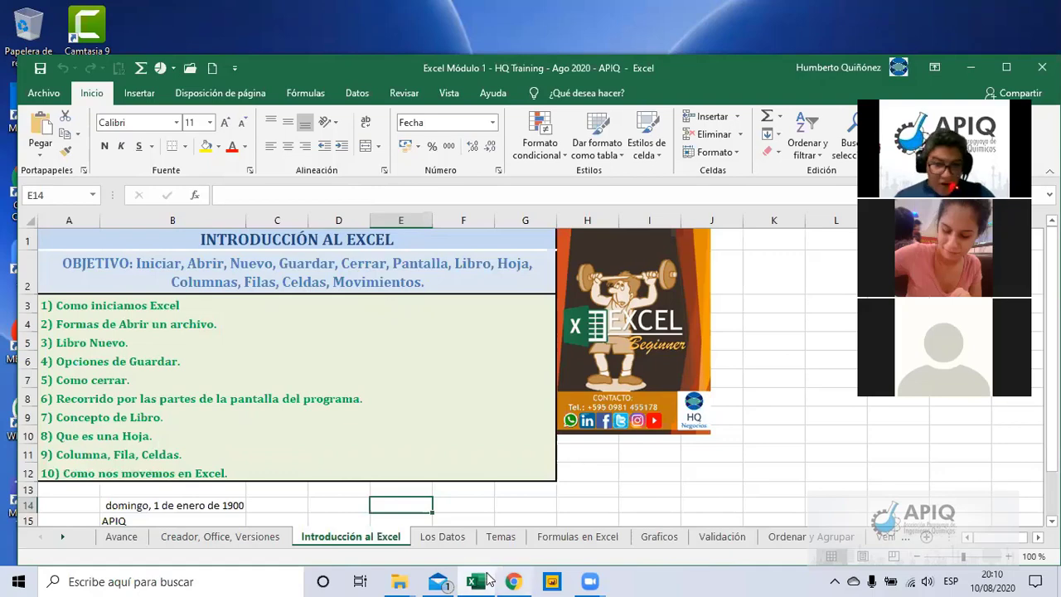
pyautogui.moveTo(478, 580)
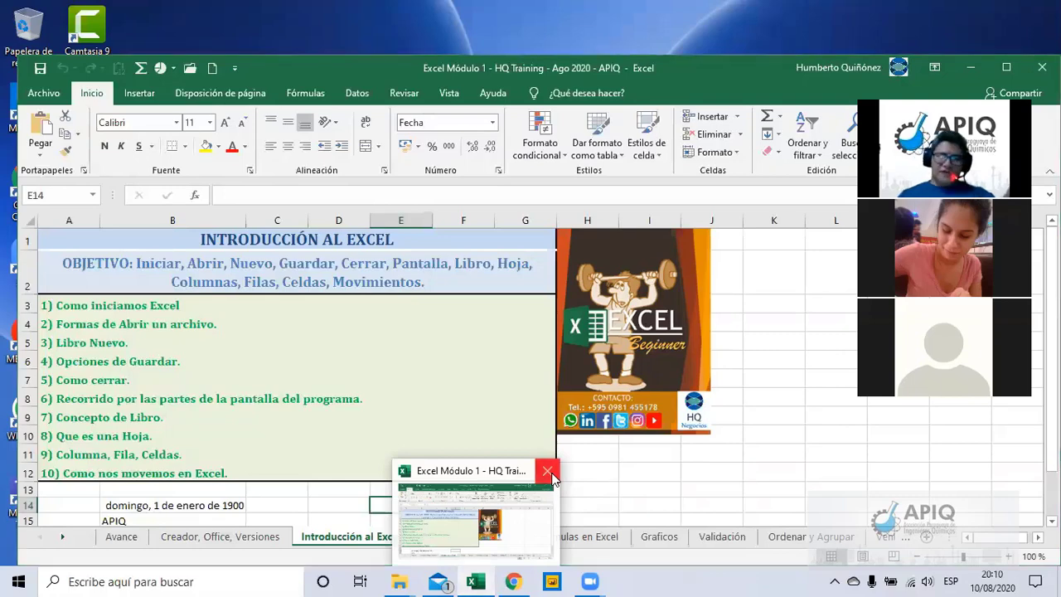
# Step: Save the workbook while closing it, then reopen it from recent files past the link warnings
pyautogui.click(548, 471)
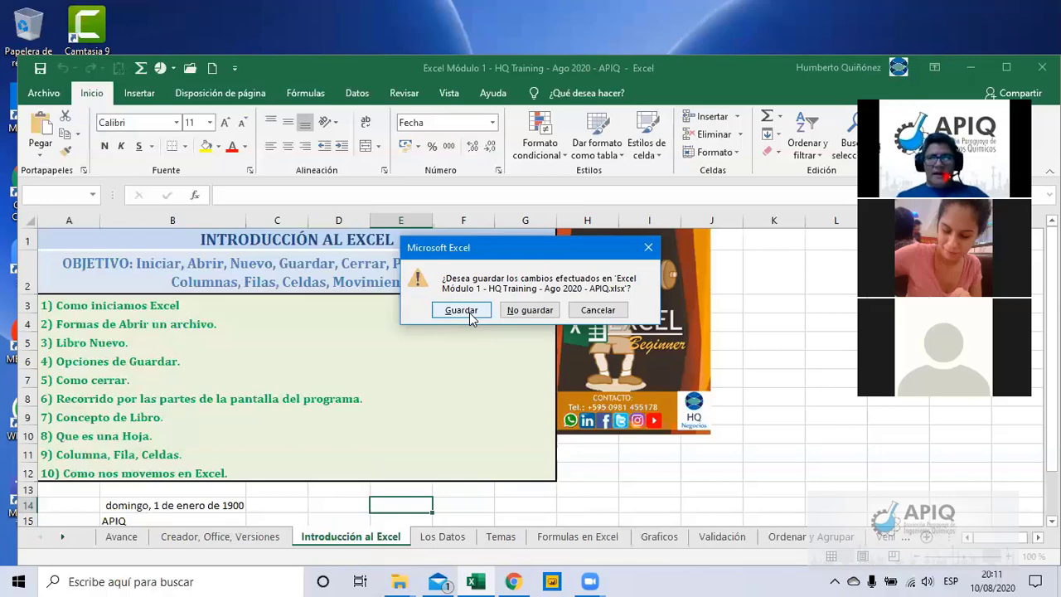
pyautogui.click(469, 319)
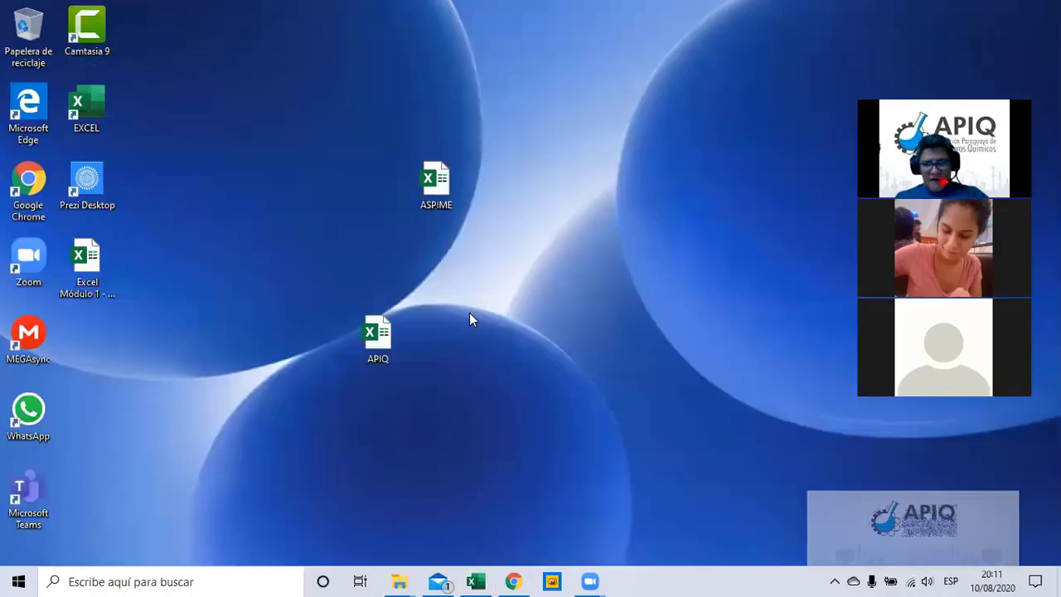
pyautogui.rightClick(478, 582)
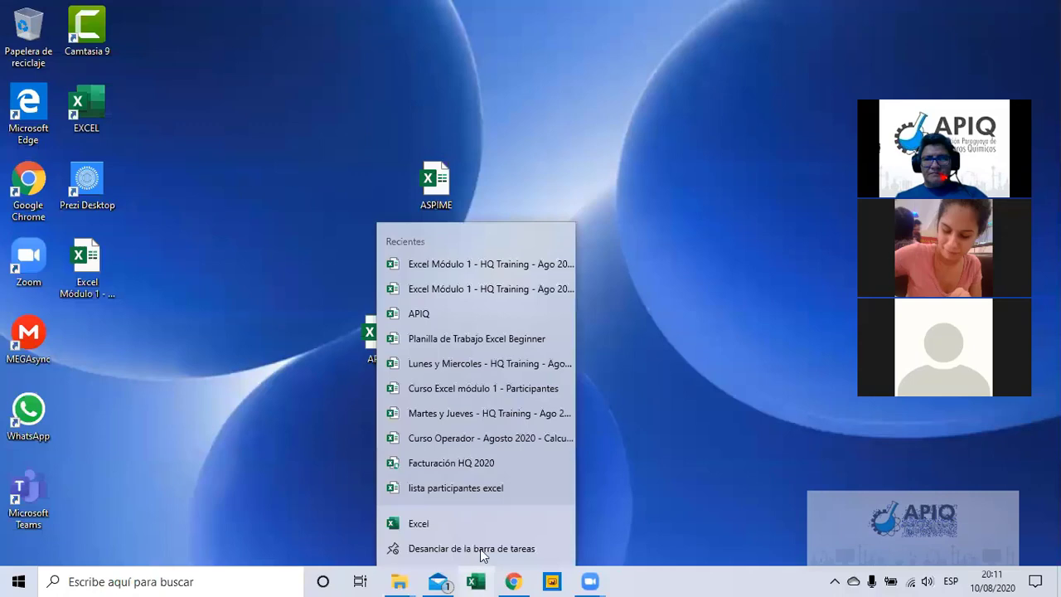
pyautogui.click(454, 265)
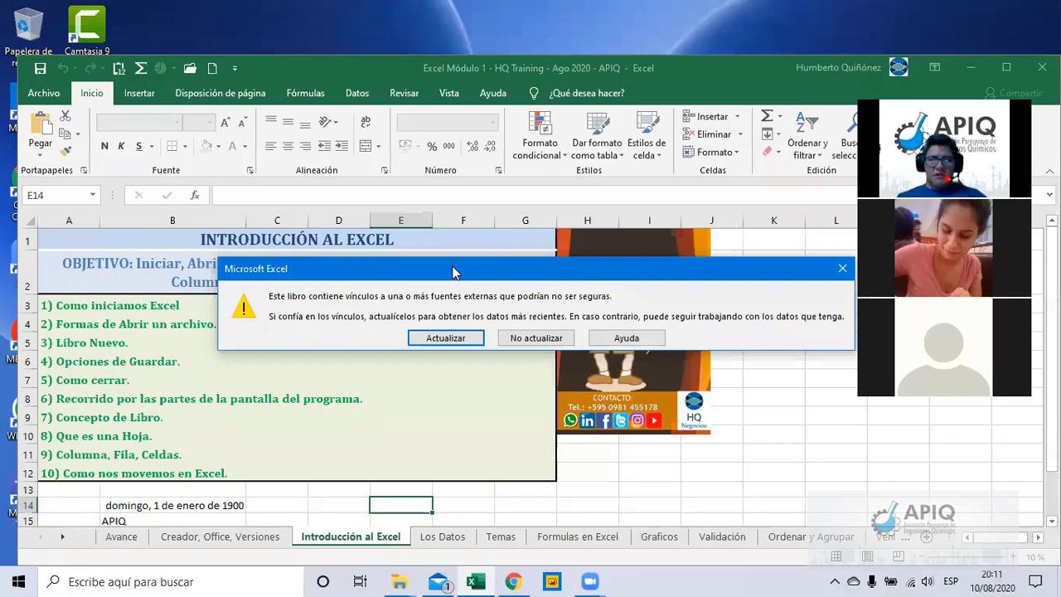
pyautogui.click(461, 338)
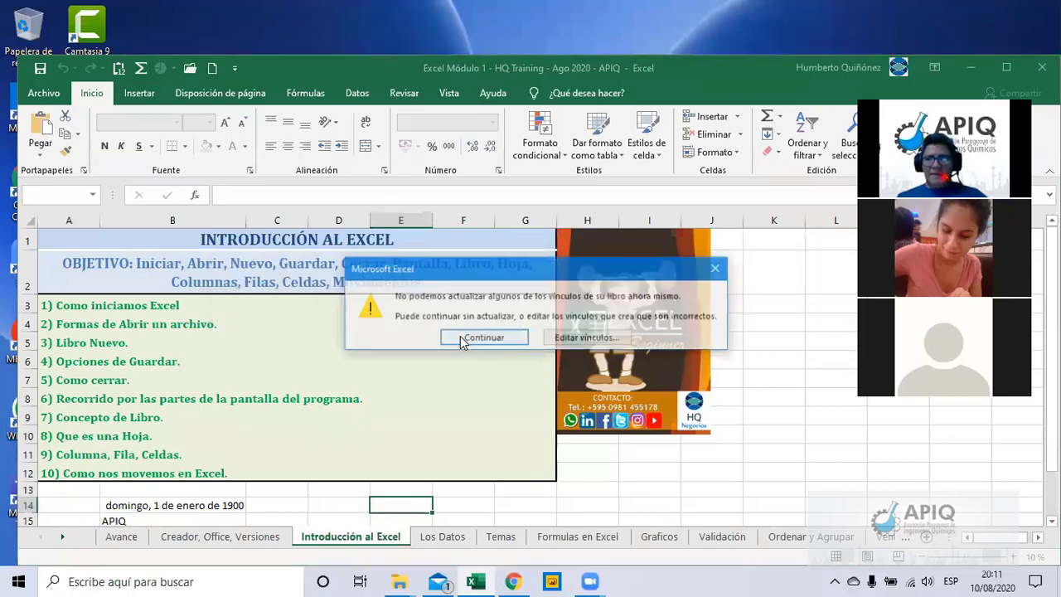
pyautogui.click(484, 338)
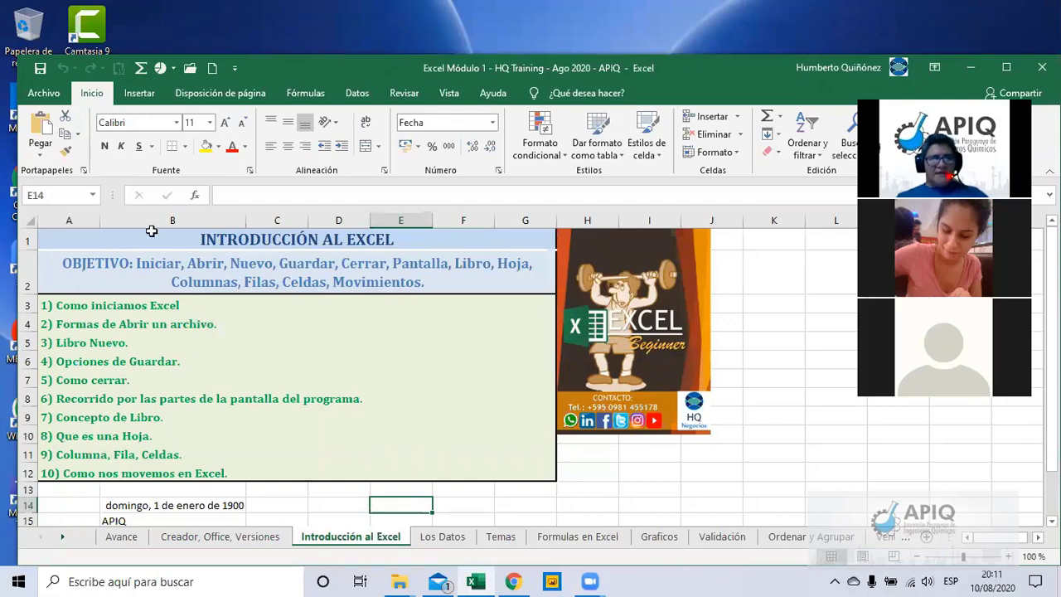
# Step: Maximize the Excel Módulo 1 - HQ Training - Ago 2020 - APIQ.xlsx window, reaching its save-changes prompt
pyautogui.click(54, 98)
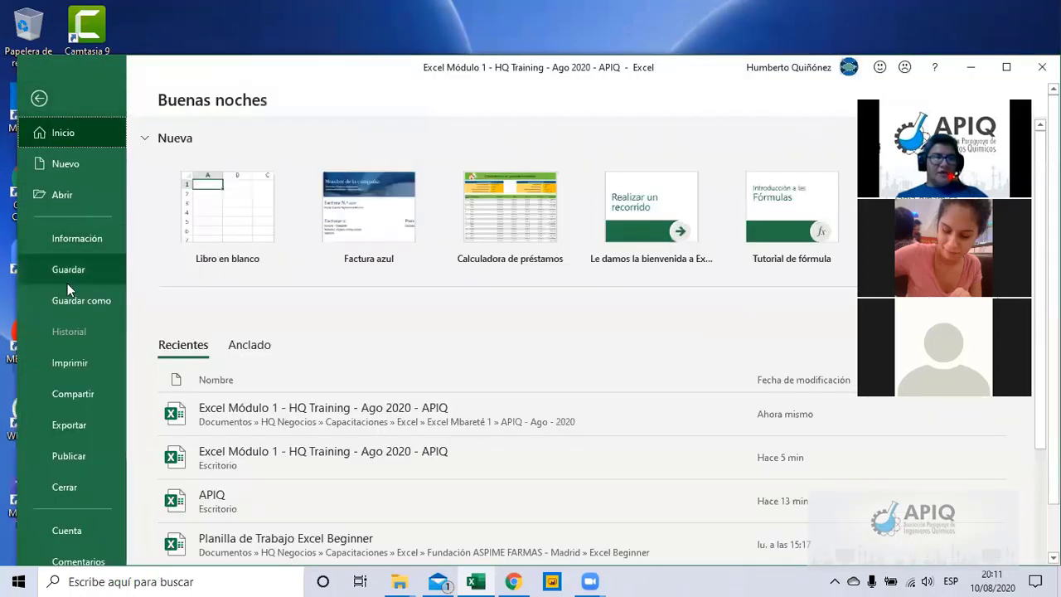
pyautogui.click(1007, 70)
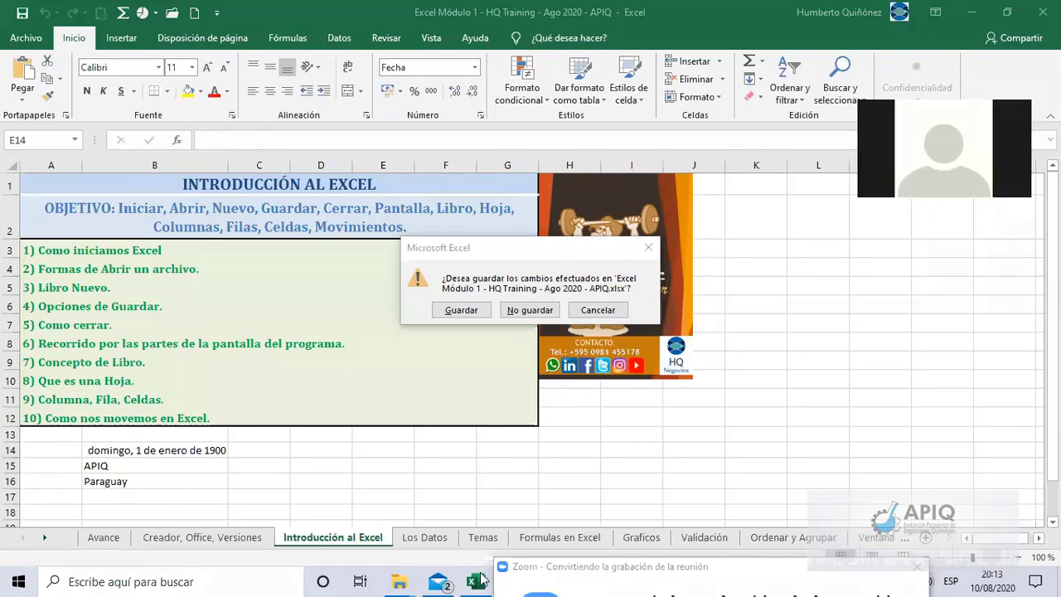
pyautogui.moveTo(496, 572)
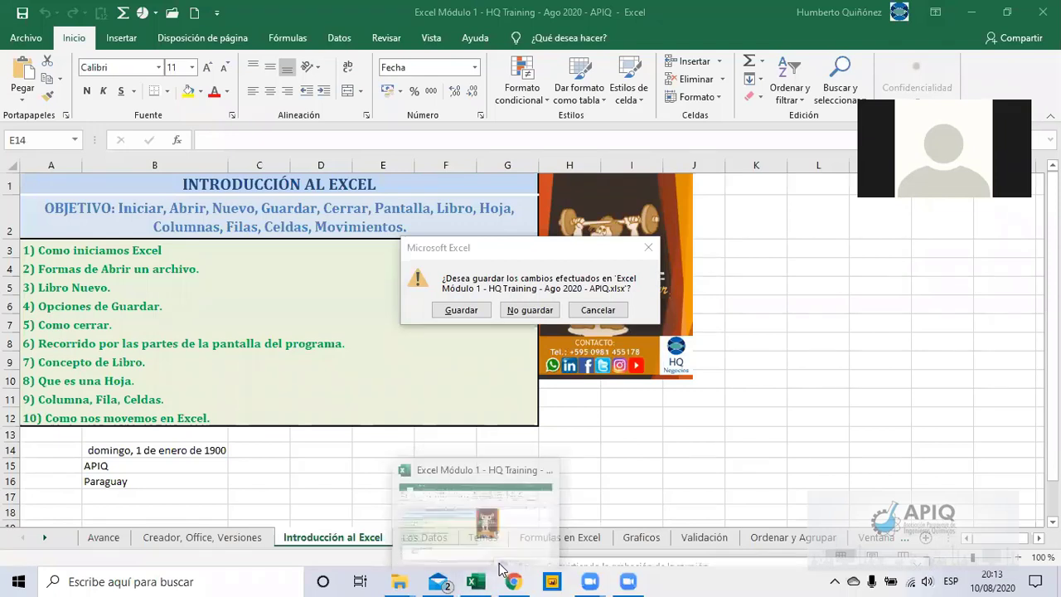
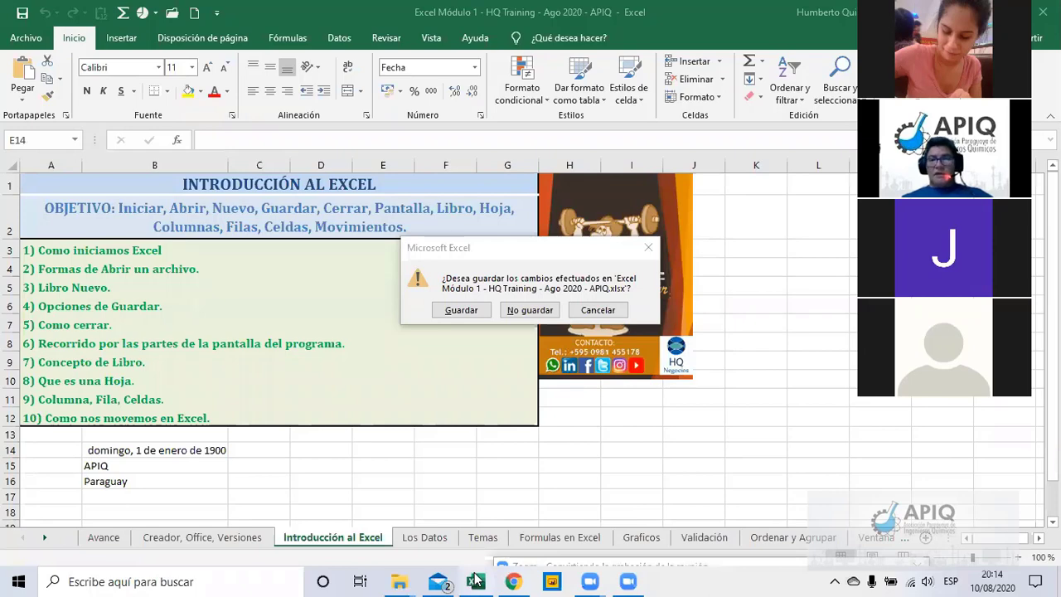
# Step: Save the course workbook's changes with Guardar and close it with Ctrl+W
pyautogui.click(452, 495)
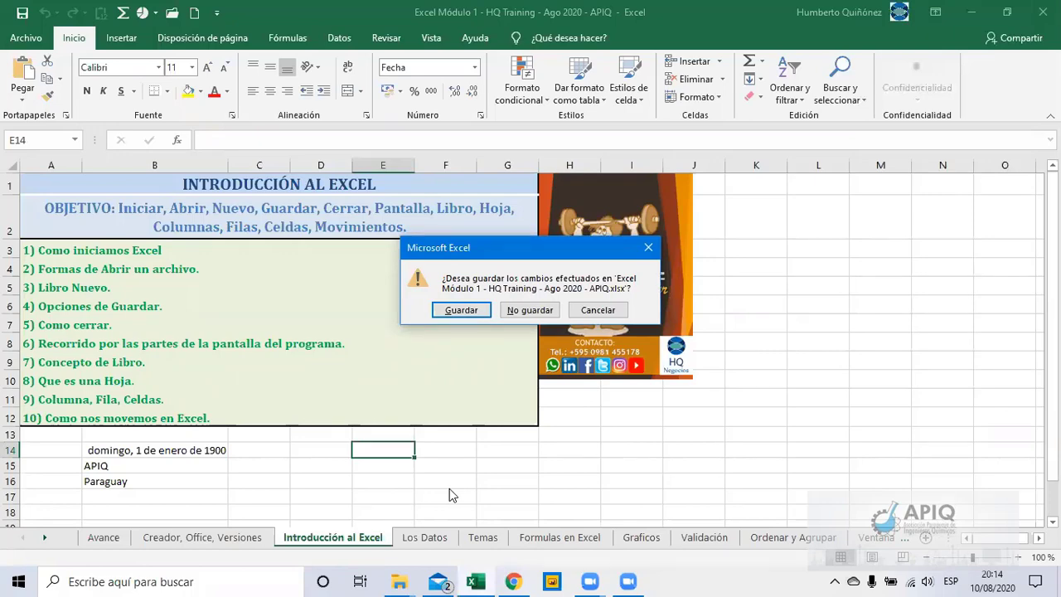
pyautogui.click(467, 313)
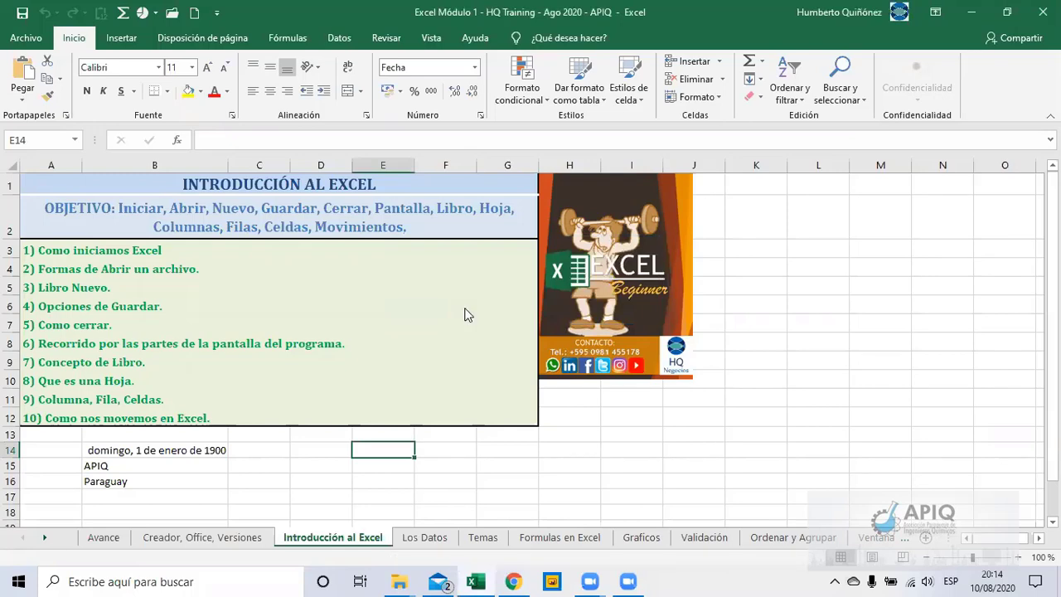
pyautogui.hotkey('ctrl', 'w')
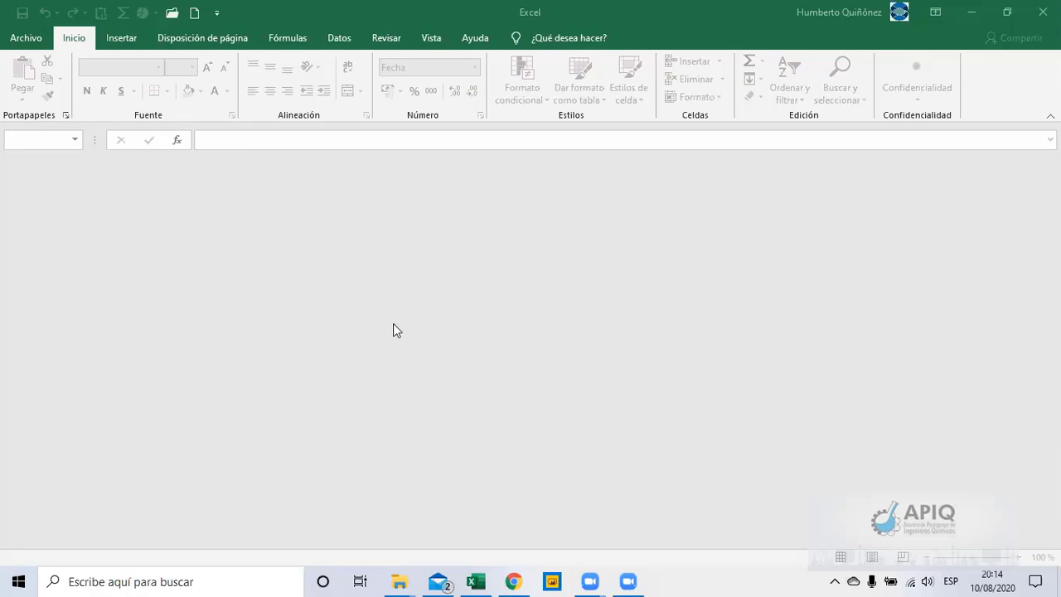
# Step: Reopen the most recent course workbook from Archivo's recent list and update its external links
pyautogui.click(25, 37)
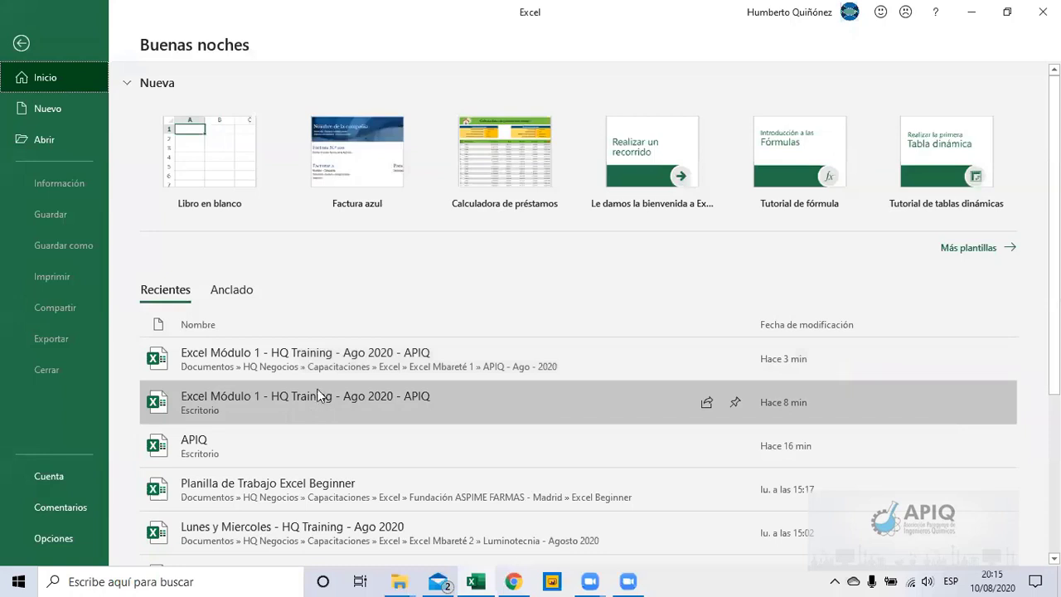
pyautogui.click(313, 361)
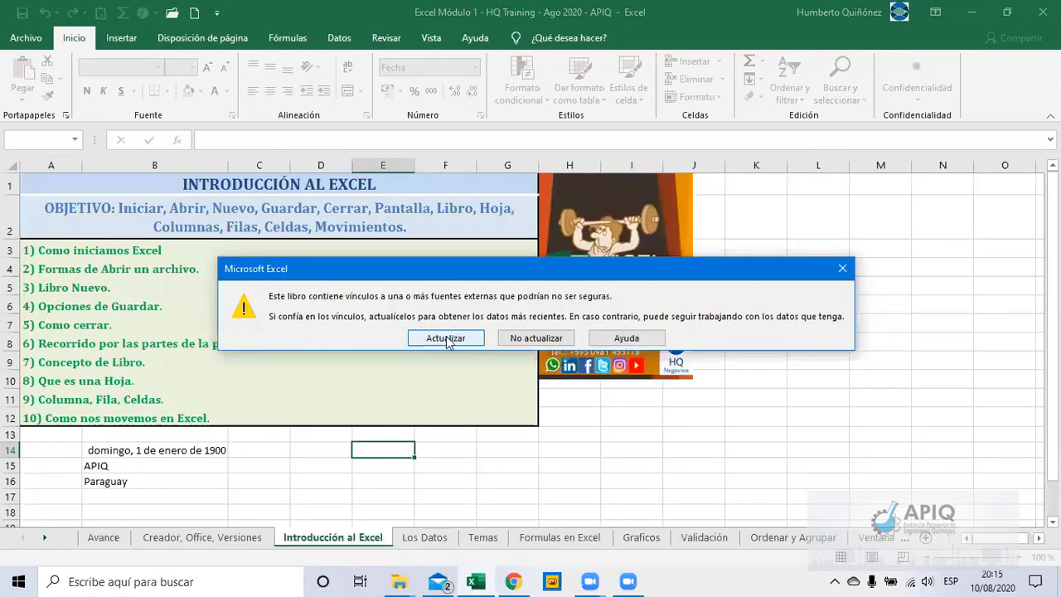
pyautogui.click(447, 340)
pyautogui.click(469, 340)
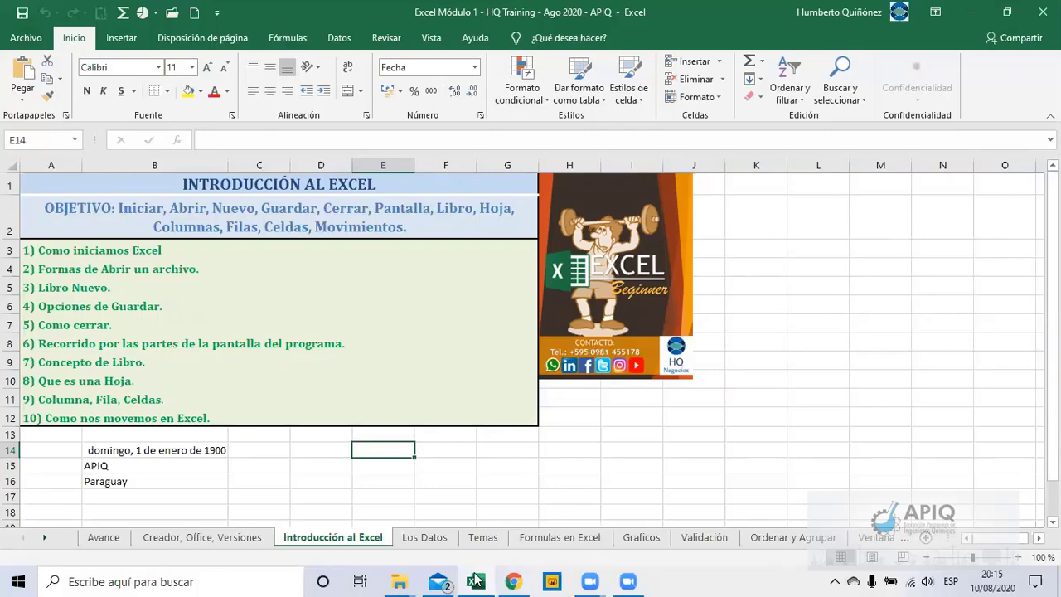
# Step: Leave Backstage and enter ALT, F4 in E14:F14 and CTRL, F4 in E15:F15
pyautogui.moveTo(477, 582)
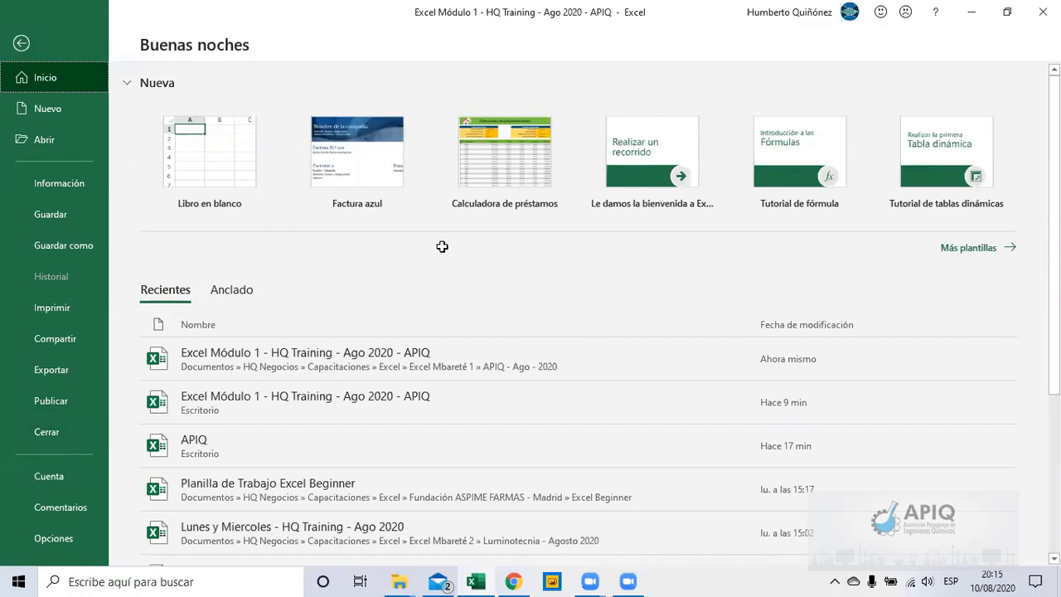
pyautogui.press('Escape')
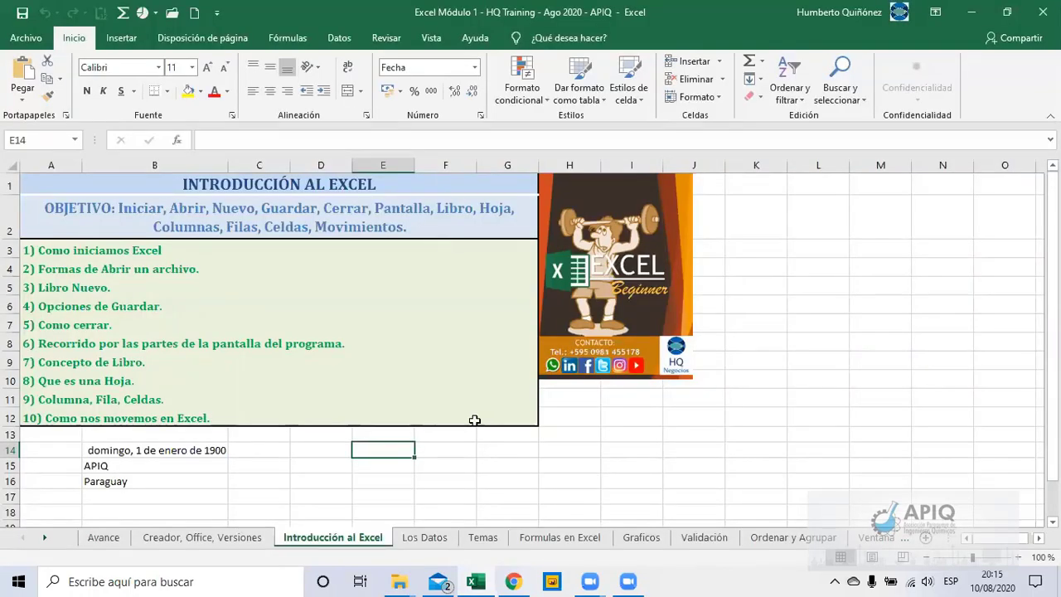
pyautogui.write('ALT')
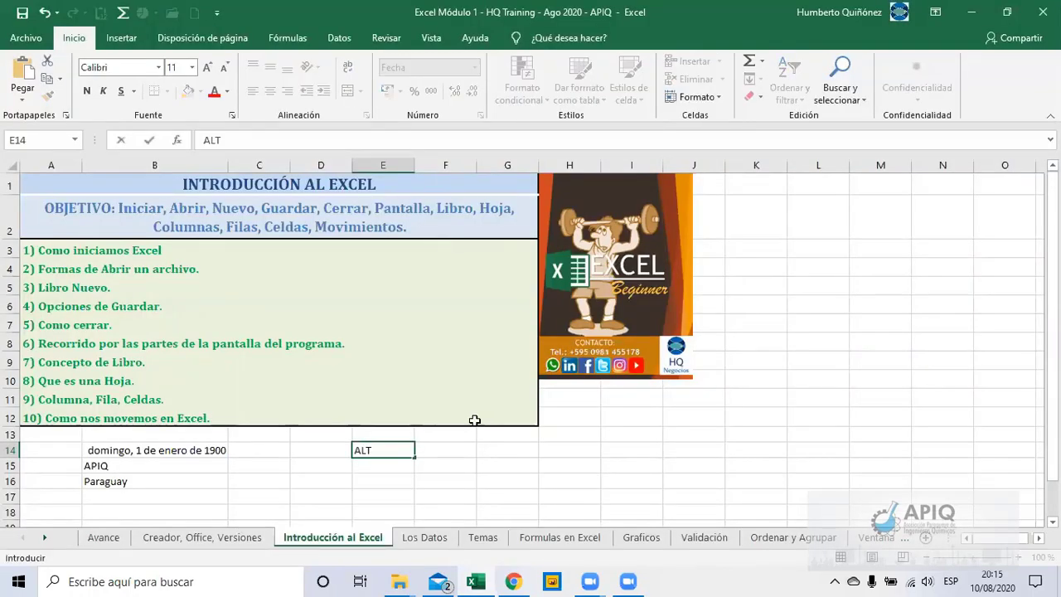
pyautogui.press('Return')
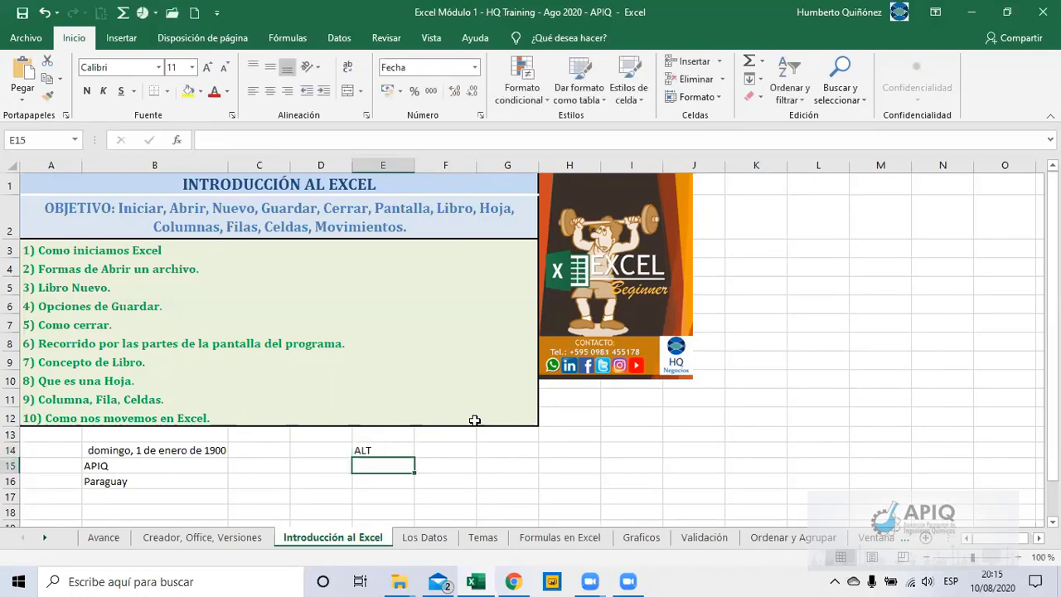
pyautogui.press('Up')
pyautogui.press('Right')
pyautogui.write('F4')
pyautogui.press('Return')
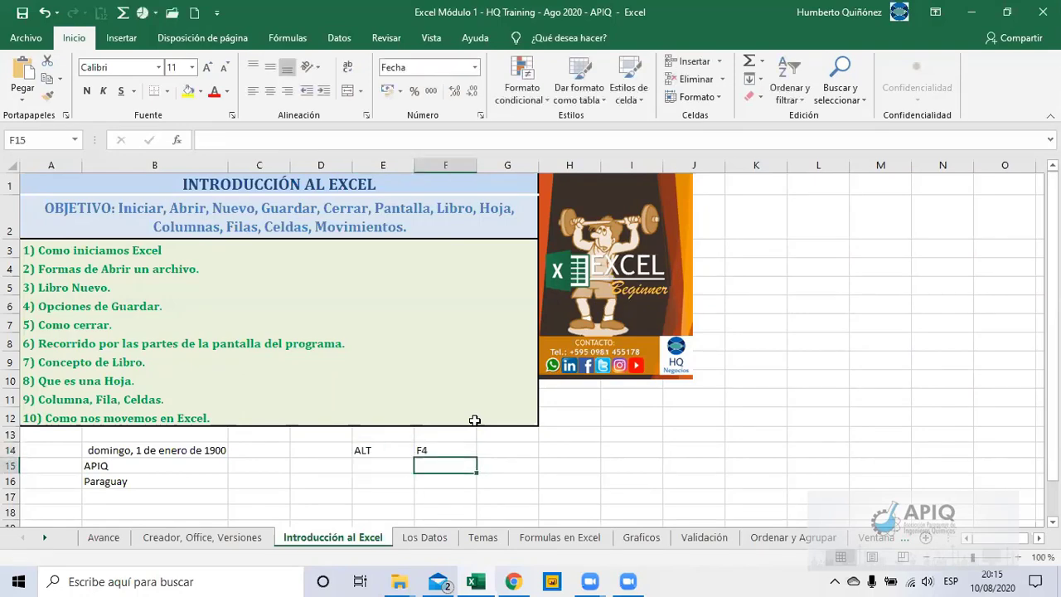
pyautogui.press('Left')
pyautogui.write('CTRL')
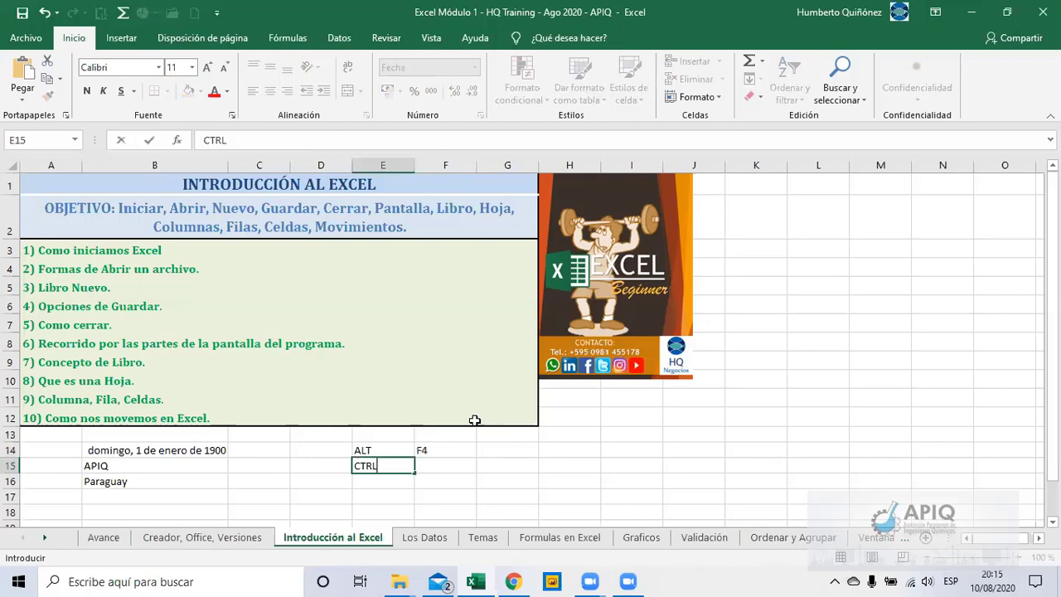
pyautogui.press('Right')
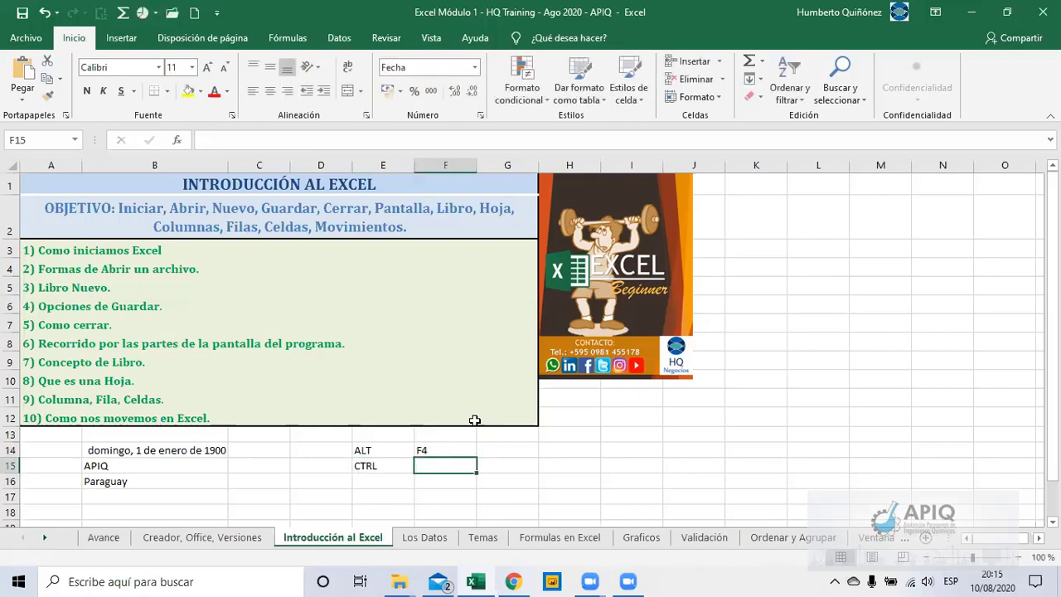
pyautogui.write('F4')
pyautogui.press('Return')
# Step: Add descriptions 'Cierra y sale del programa' in G14 and 'Cierra y no sale del programa' in G15
pyautogui.press('Up')
pyautogui.press('Right')
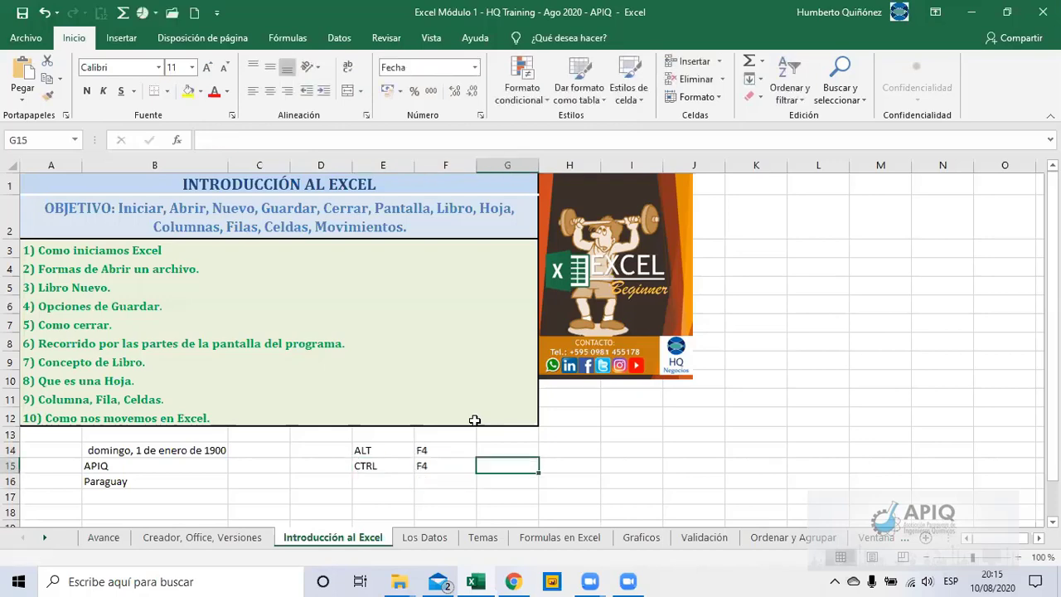
pyautogui.press('Up')
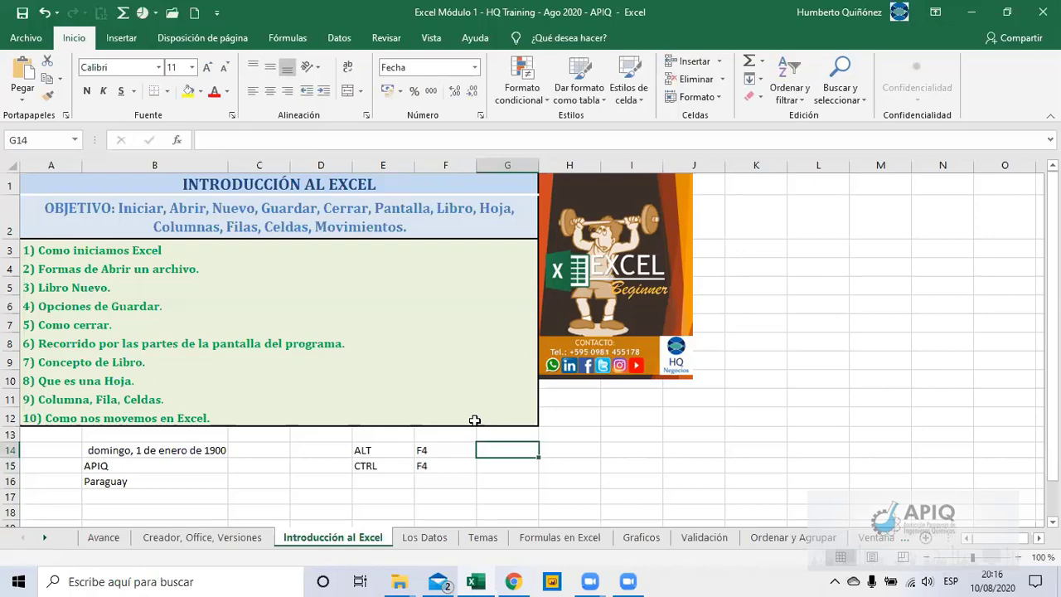
pyautogui.write('Cierra')
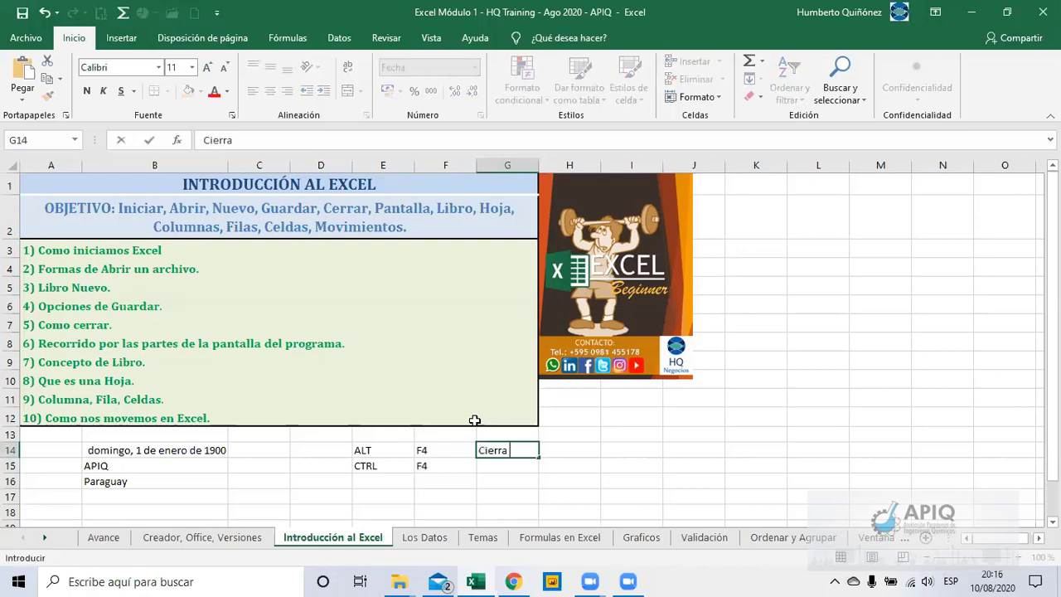
pyautogui.write(' y sale del pro')
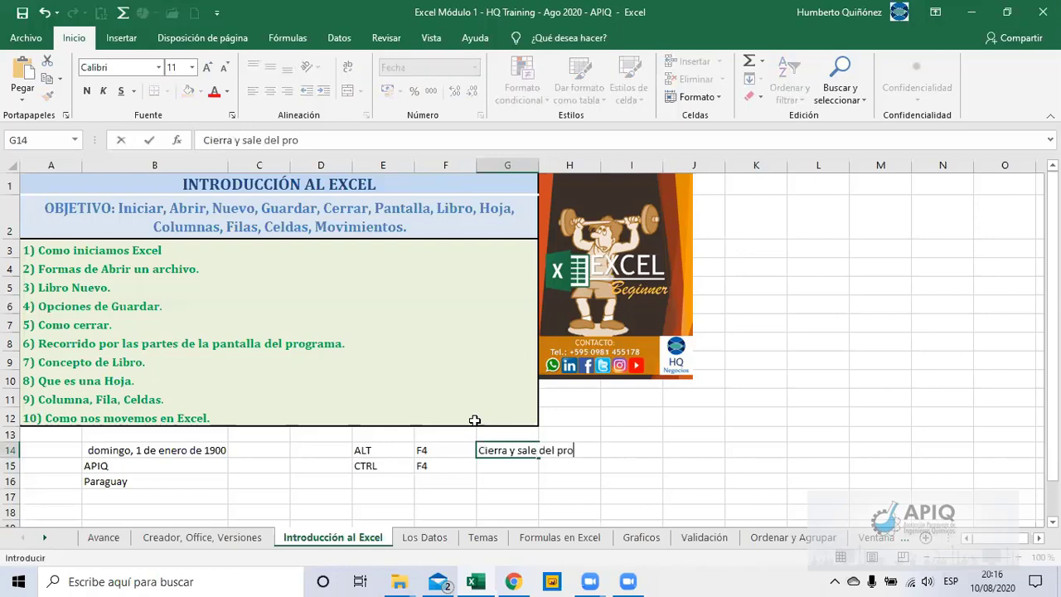
pyautogui.write('grm')
pyautogui.press('BackSpace')
pyautogui.write('ama')
pyautogui.press('Return')
pyautogui.write('C')
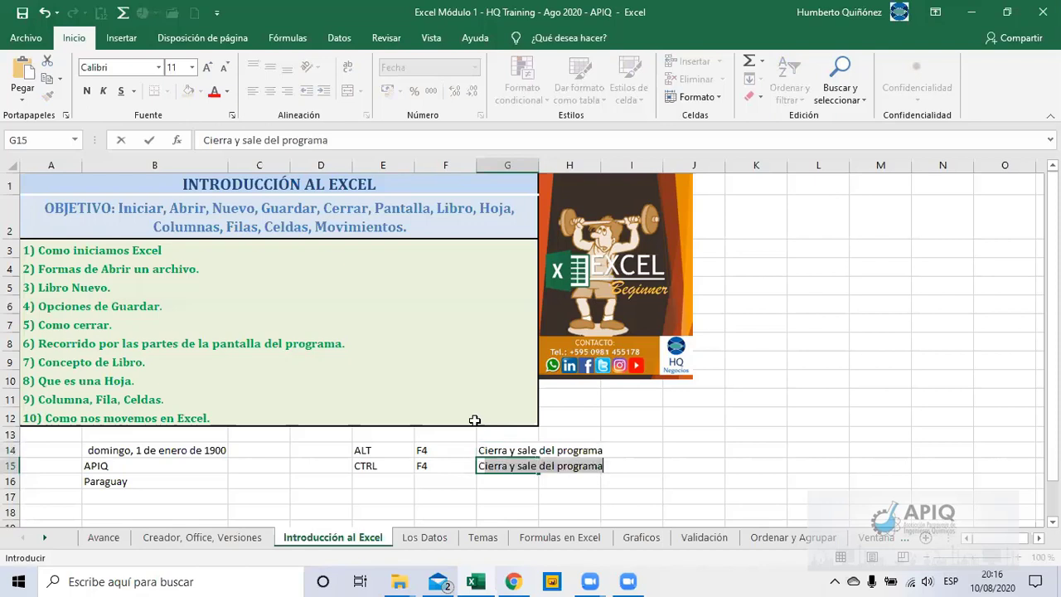
pyautogui.write('ierra y no')
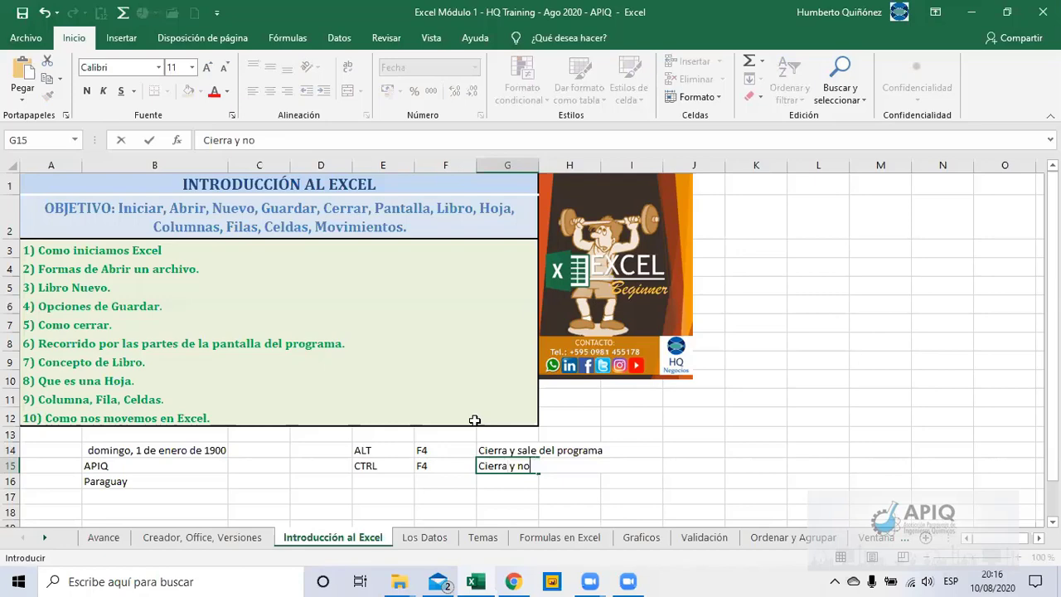
pyautogui.write(' sale del')
pyautogui.write(' programa')
pyautogui.press('Return')
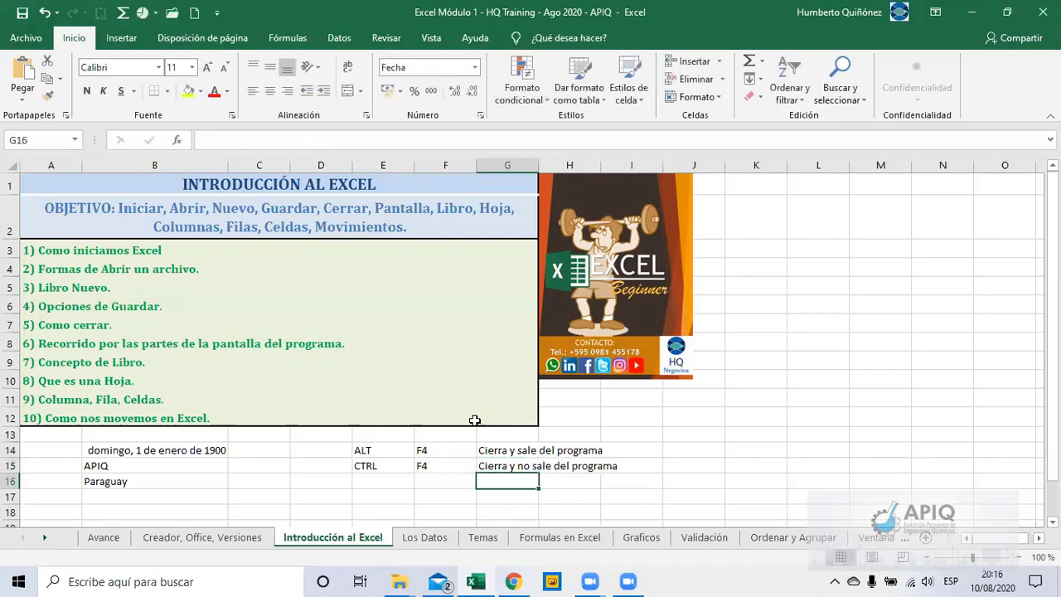
pyautogui.press('Left')
pyautogui.press('Left')
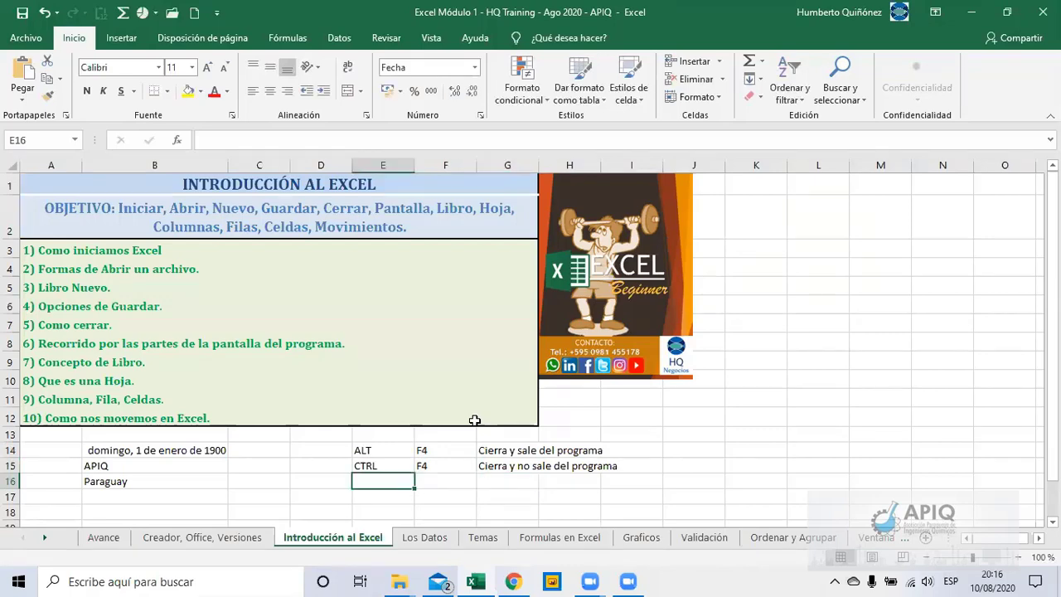
pyautogui.press('Up')
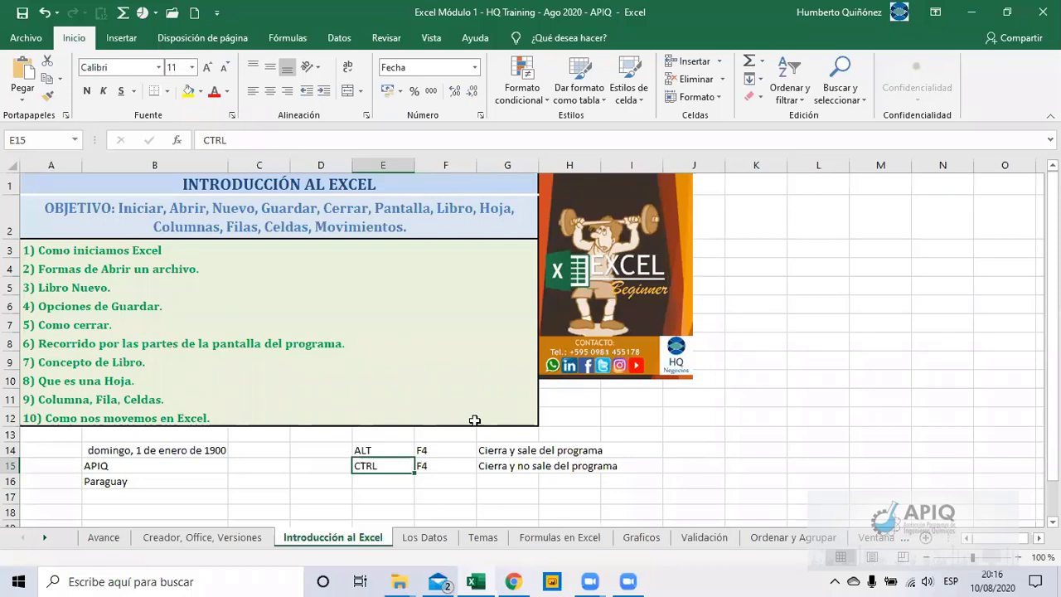
# Step: Close the course workbook with Ctrl+F4 to bring up the save-changes prompt
pyautogui.hotkey('ctrl', 'F4')
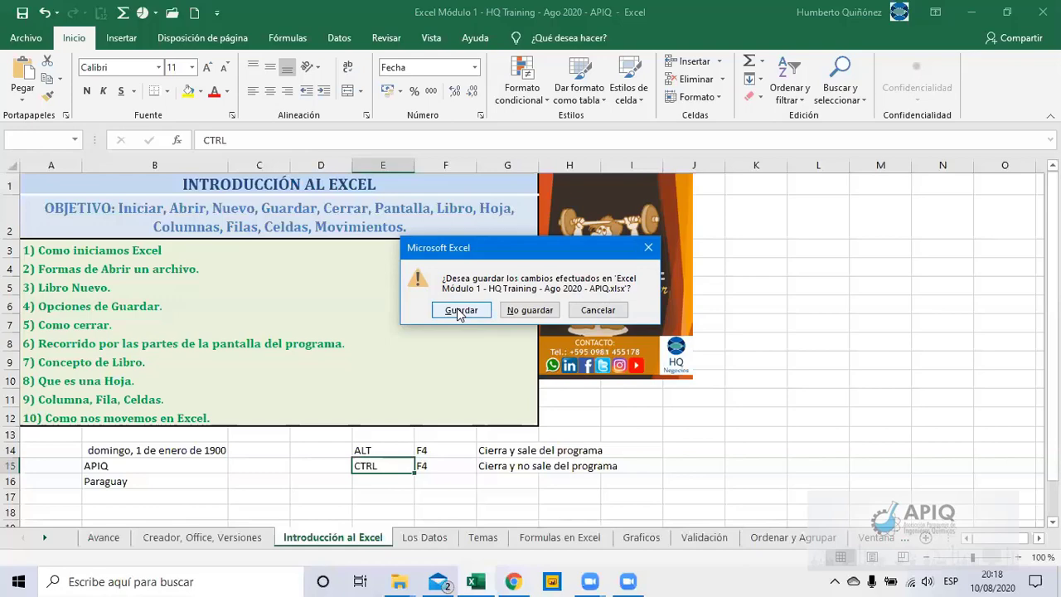
# Step: Choose Guardar so the changes are saved as the workbook closes
pyautogui.click(457, 309)
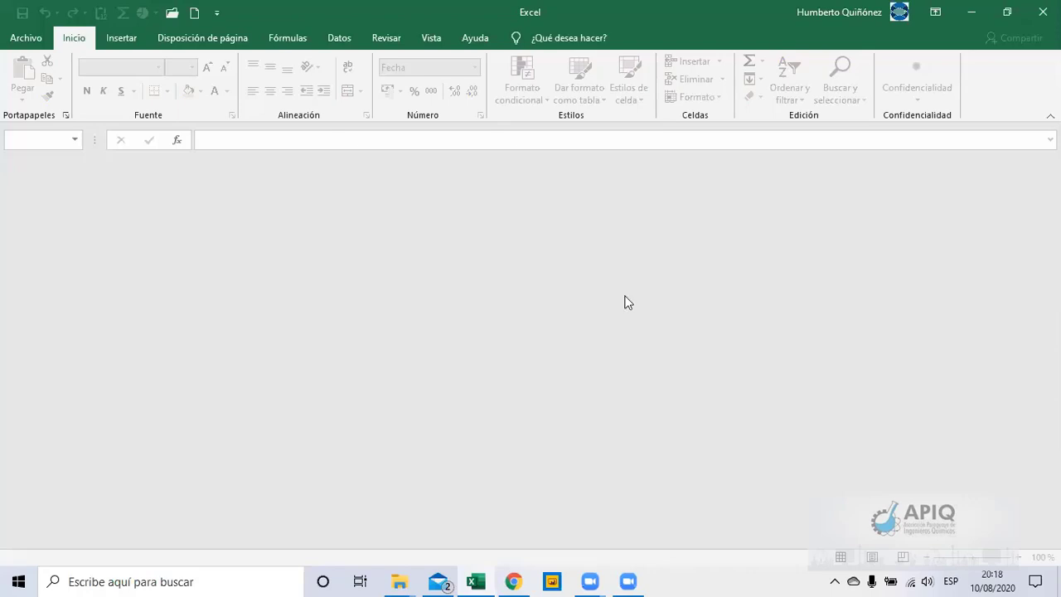
# Step: Open the first recent file under Archivo and accept Actualizar for its external links
pyautogui.click(39, 42)
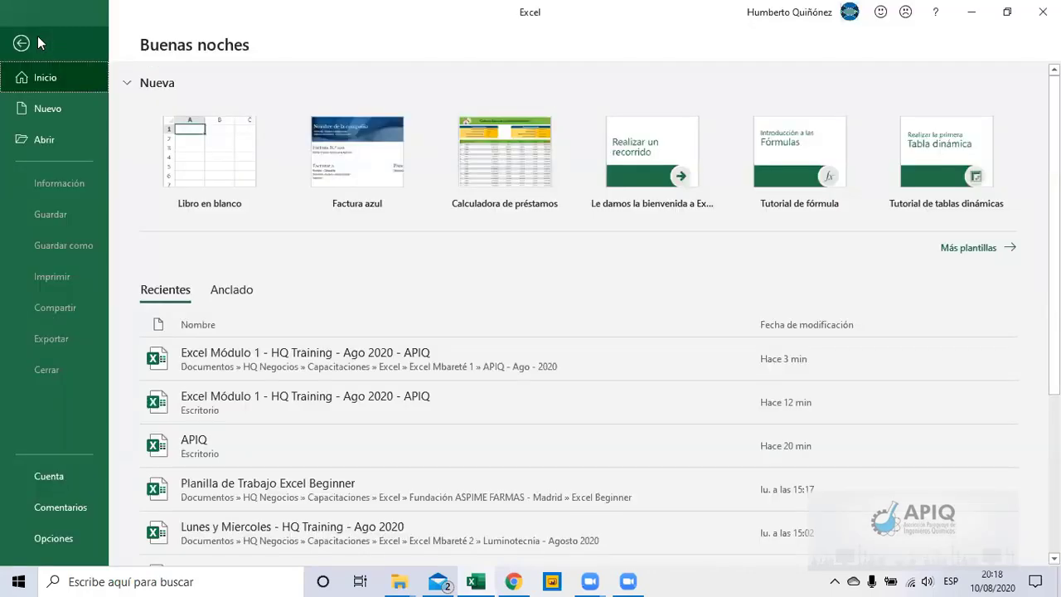
pyautogui.click(293, 355)
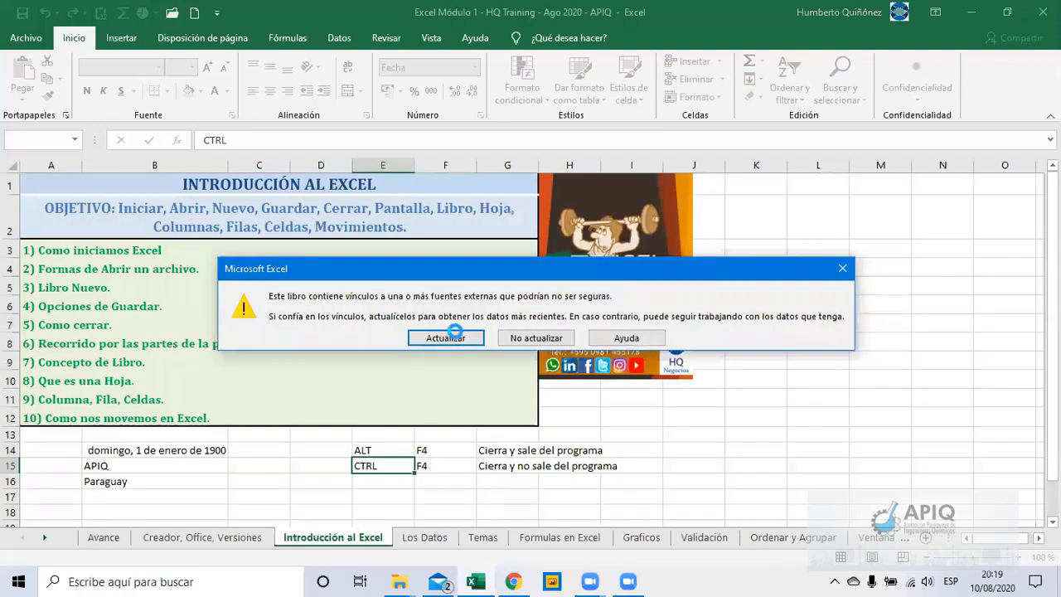
pyautogui.click(456, 336)
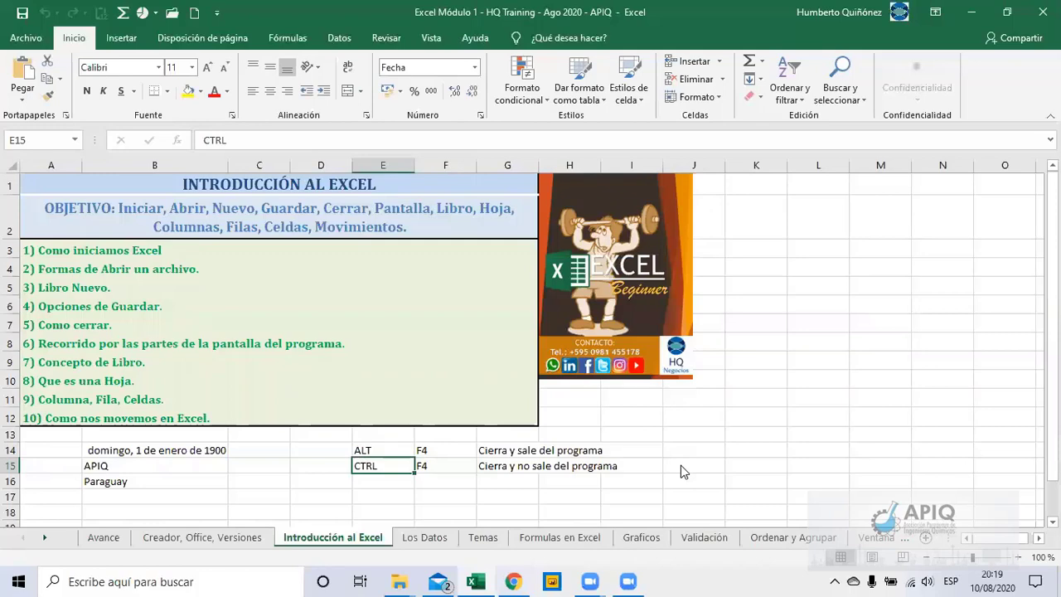
# Step: Close the workbook saving its changes, then quit Excel with Alt+F4
pyautogui.hotkey('ctrl', 'F4')
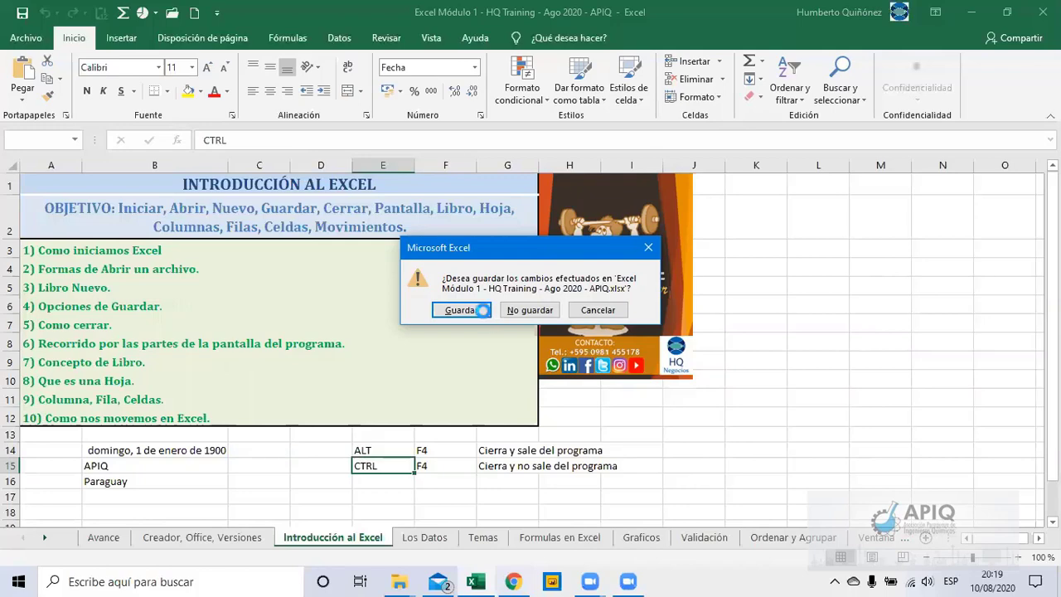
pyautogui.click(481, 310)
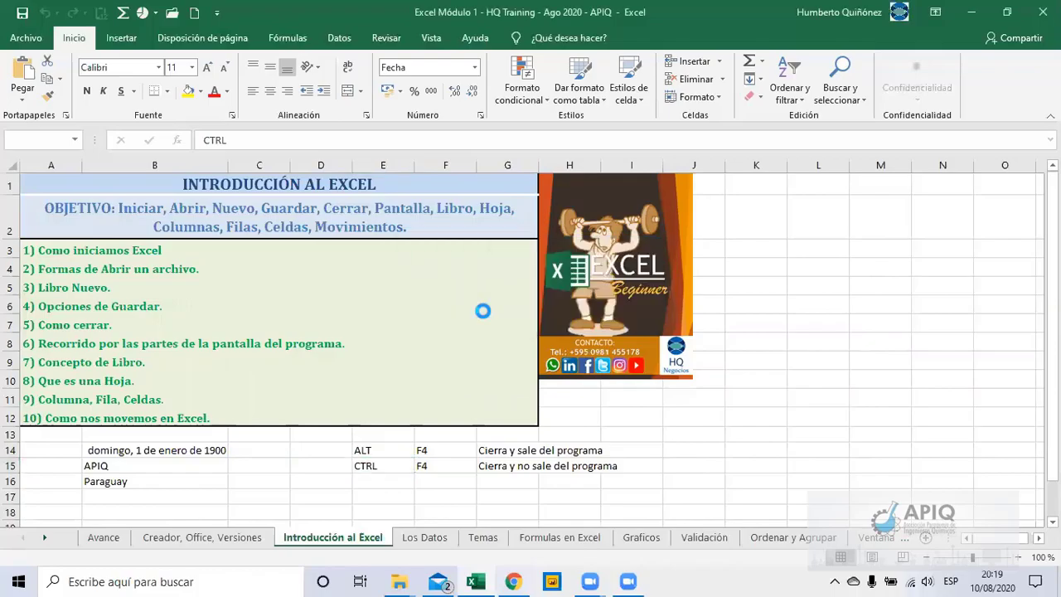
pyautogui.hotkey('alt', 'F4')
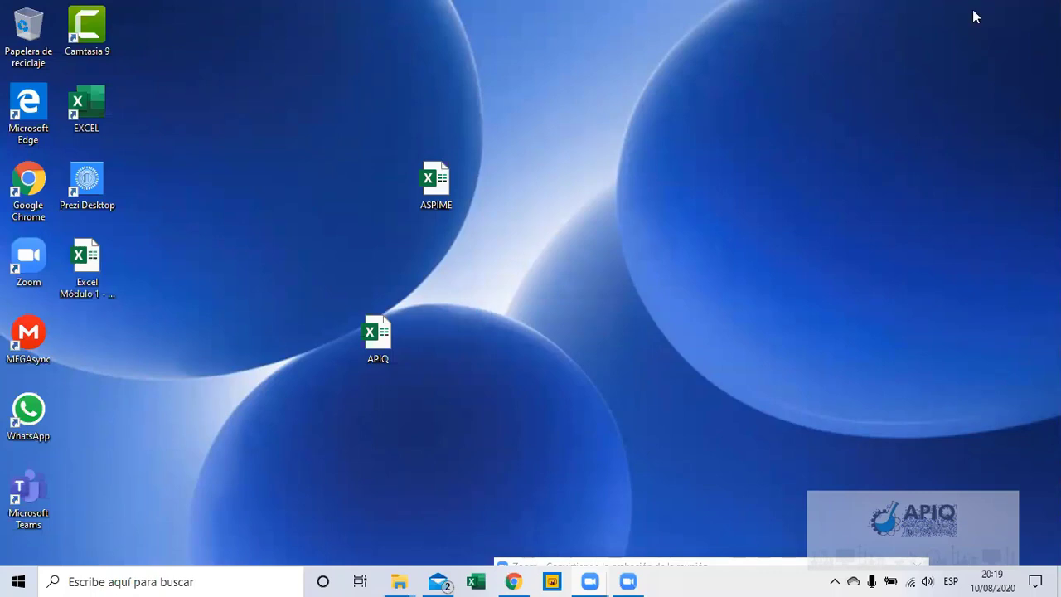
# Step: Alt+Tab to the Chrome window showing Zoom's Pro plan purchase page
pyautogui.hotkey('alt', 'Tab')
pyautogui.press('Tab')
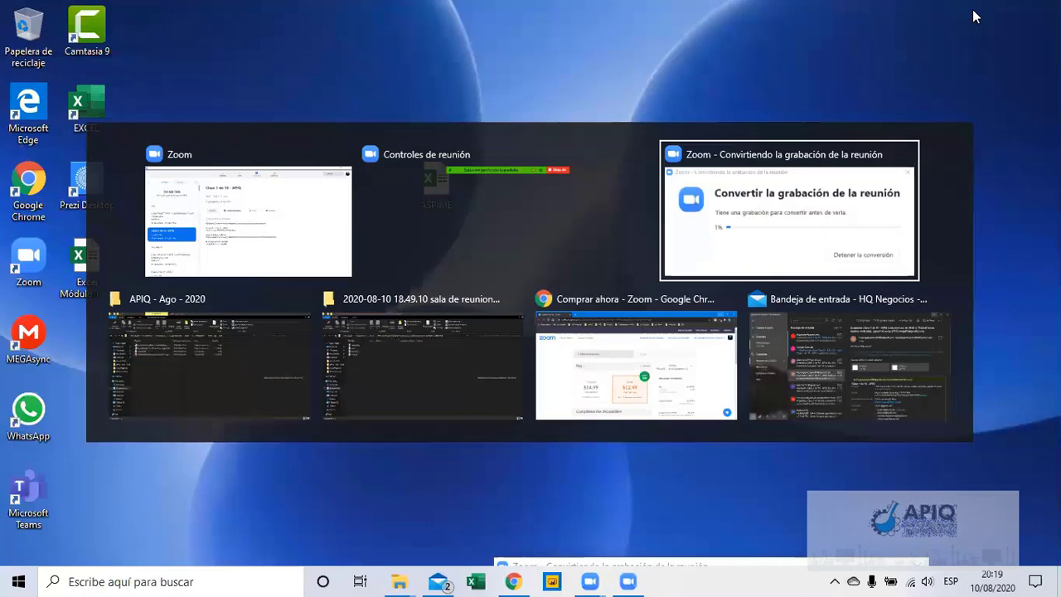
pyautogui.press('Tab')
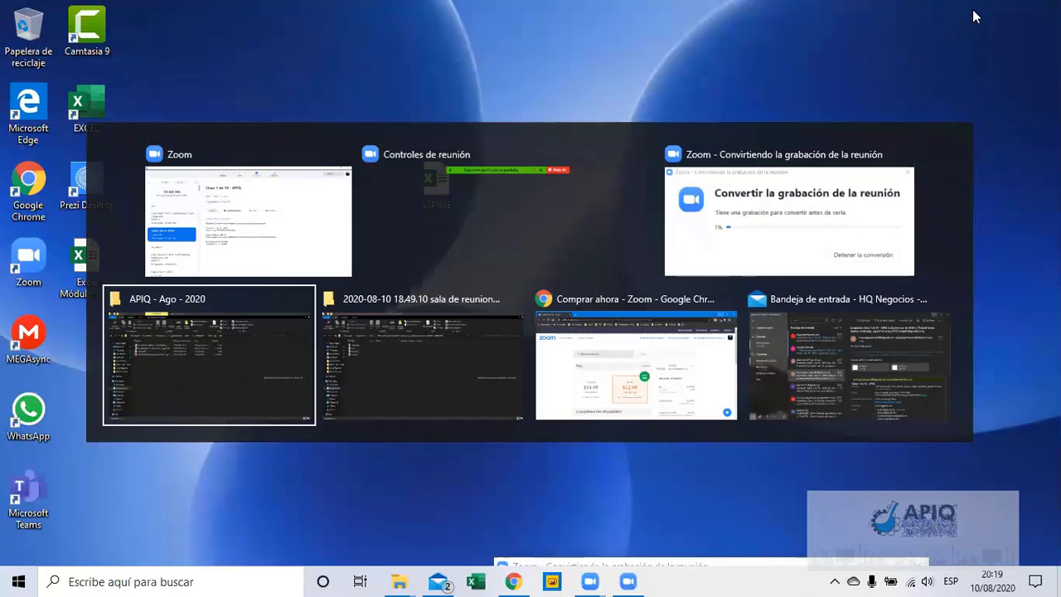
pyautogui.press('Tab')
pyautogui.press('alt')
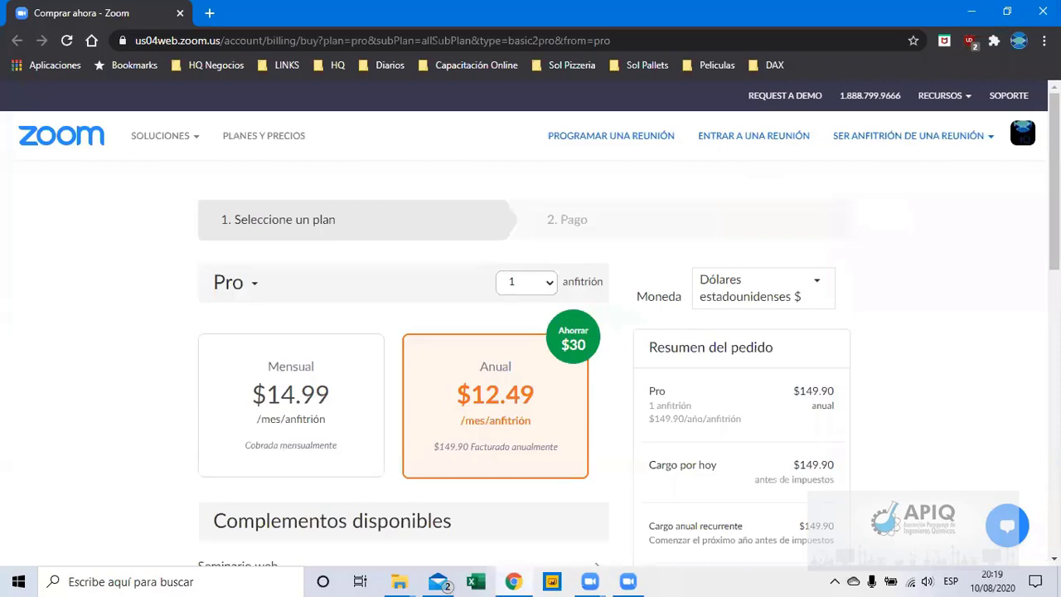
# Step: Scroll to the Zoom page footer, then show the desktop with Win+D
pyautogui.moveTo(160, 140)
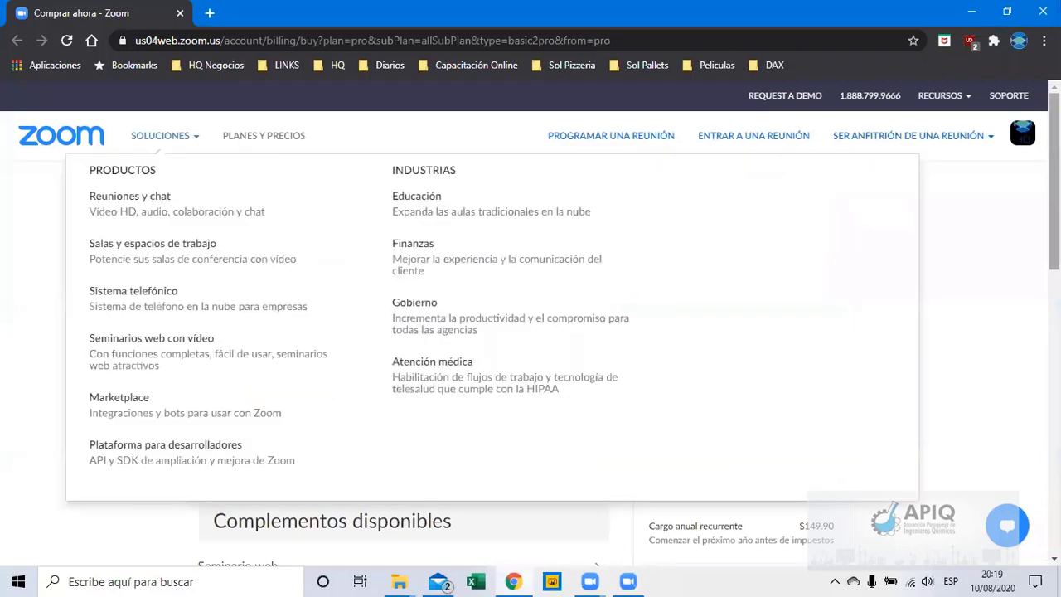
pyautogui.scroll(-10, 531, 356)
pyautogui.scroll(-1, 531, 356)
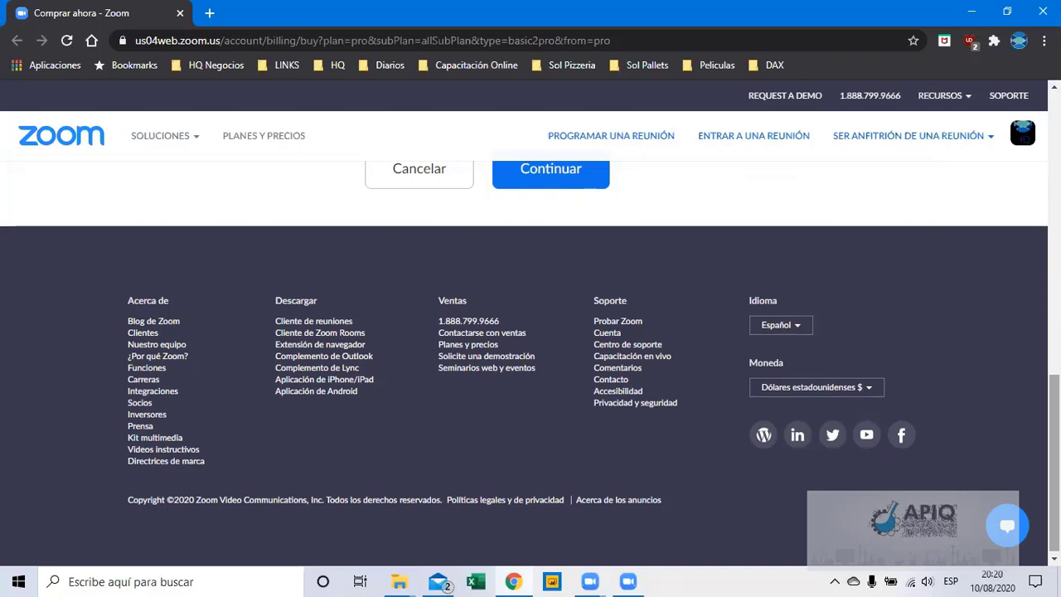
pyautogui.press('super+d')
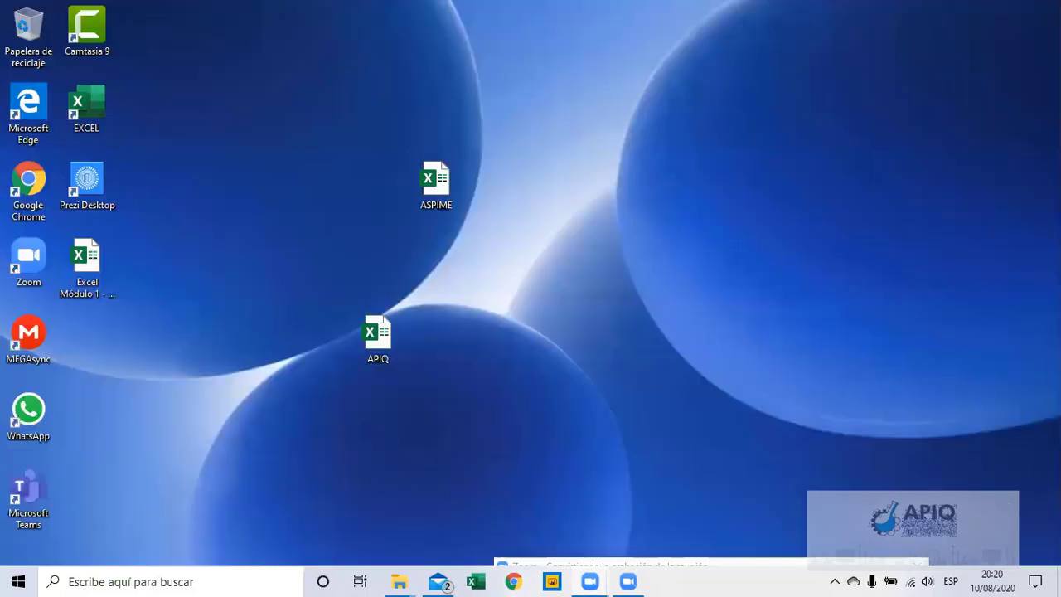
# Step: Minimize the Mail window and switch to the APIQ - Ago - 2020 Explorer folder
pyautogui.hotkey('alt', 'Tab')
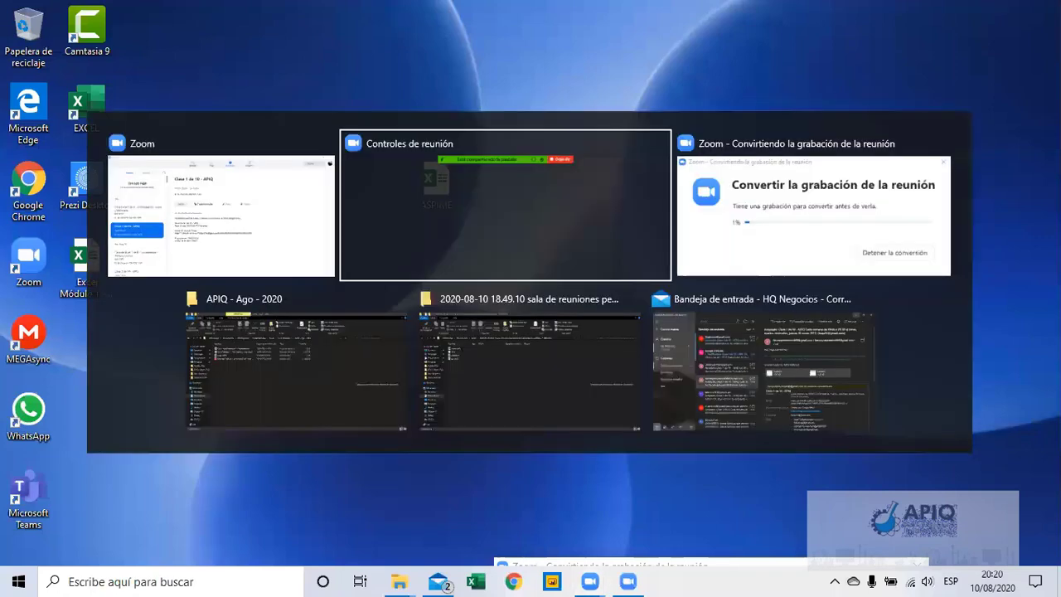
pyautogui.hotkey('alt', 'Tab')
pyautogui.hotkey('alt', 'Tab')
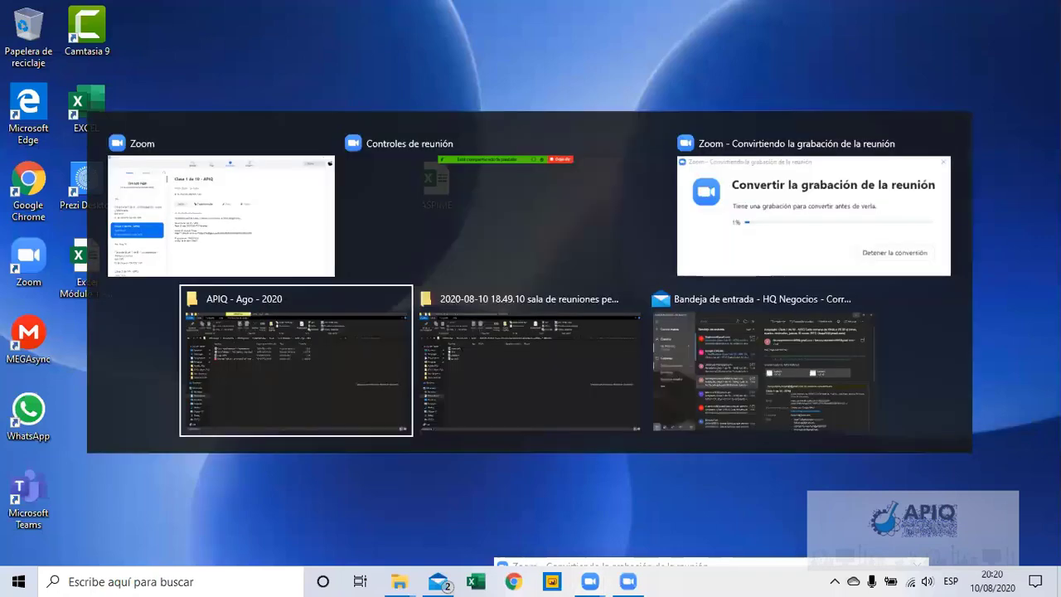
pyautogui.hotkey('alt', 'Tab')
pyautogui.hotkey('alt', 'Tab')
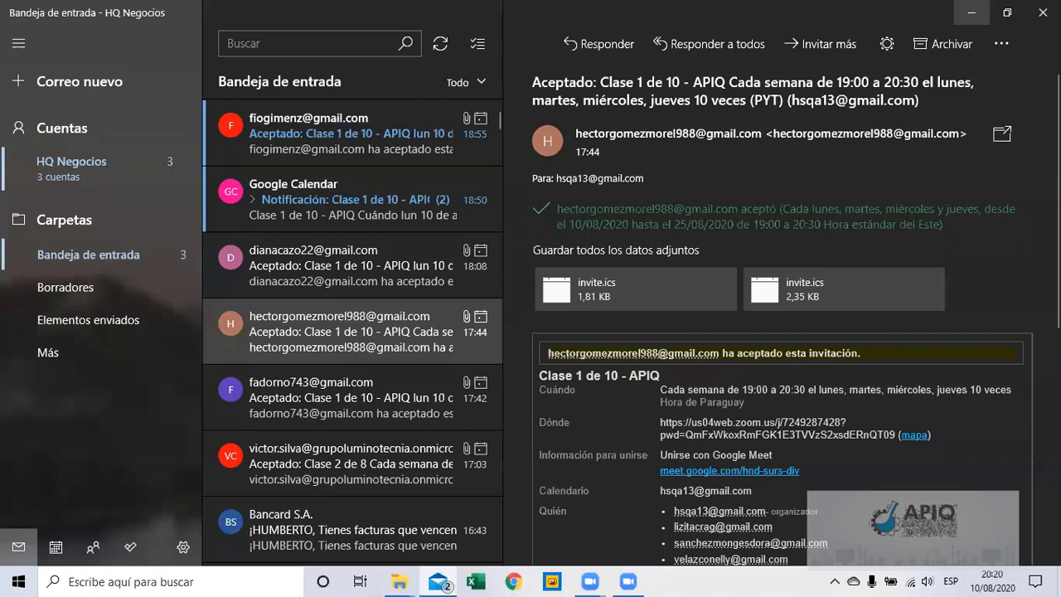
pyautogui.click(972, 13)
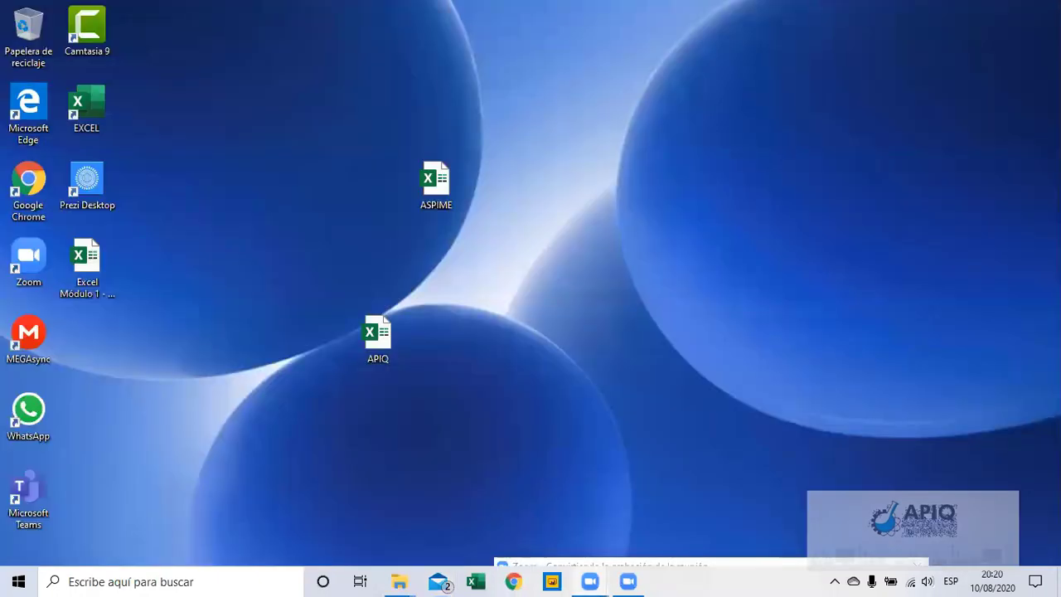
pyautogui.hotkey('alt', 'Tab')
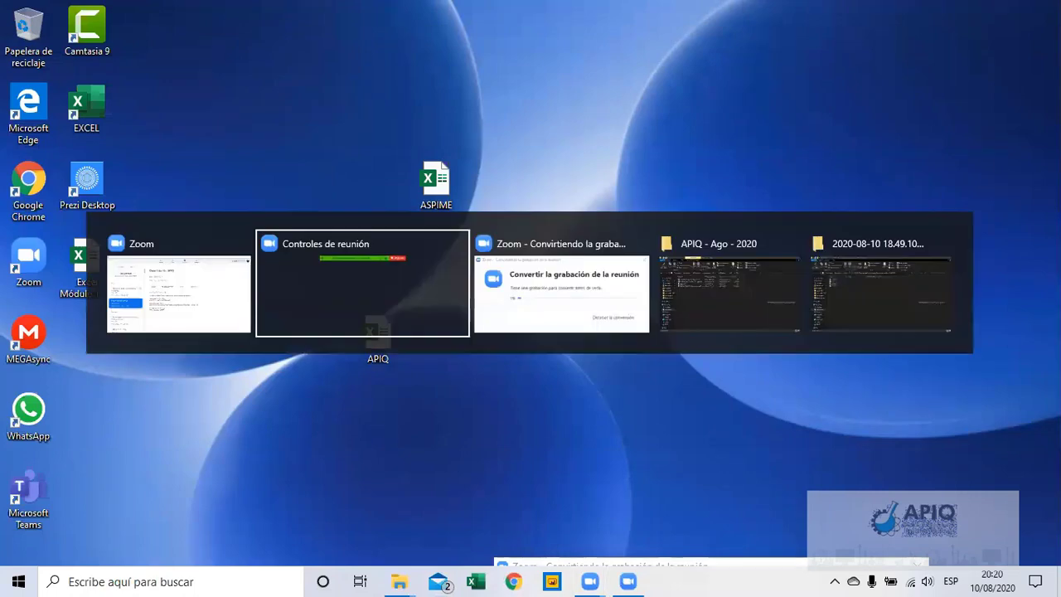
pyautogui.hotkey('alt', 'Tab')
pyautogui.hotkey('alt', 'Tab')
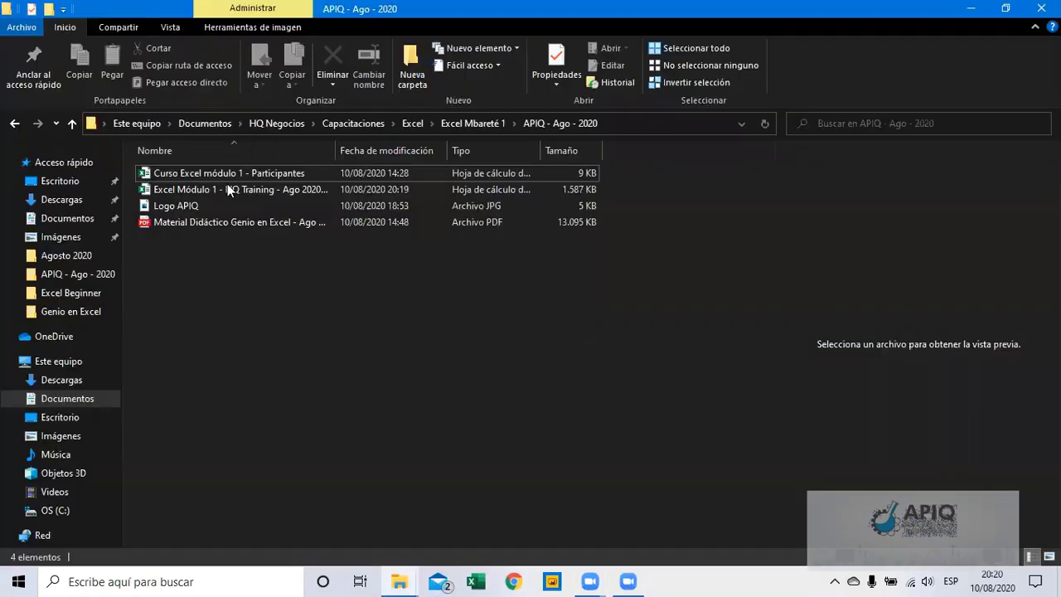
# Step: Open the Excel Módulo 1 - HQ Training workbook from the APIQ - Ago - 2020 folder
pyautogui.doubleClick(227, 185)
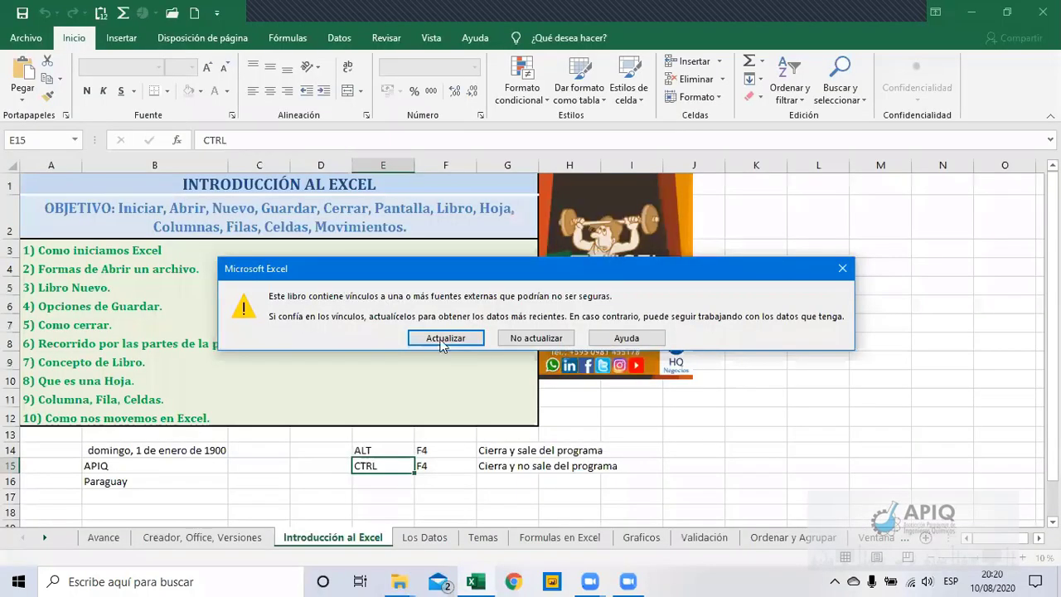
# Step: Dismiss the external-links prompts with Actualizar, then Continuar, leaving the Introducción al Excel sheet open
pyautogui.click(442, 339)
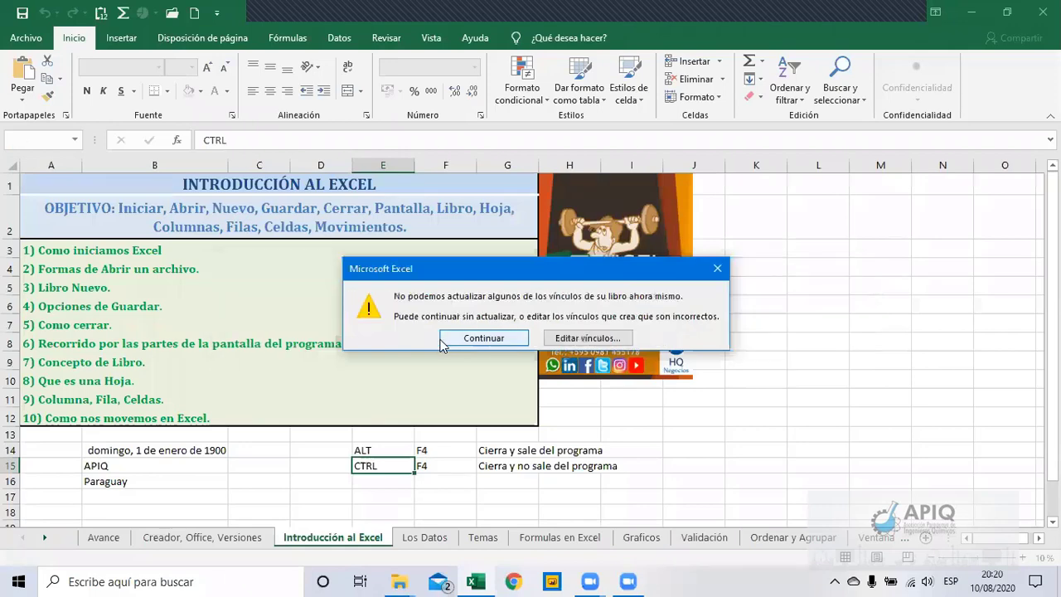
pyautogui.click(446, 340)
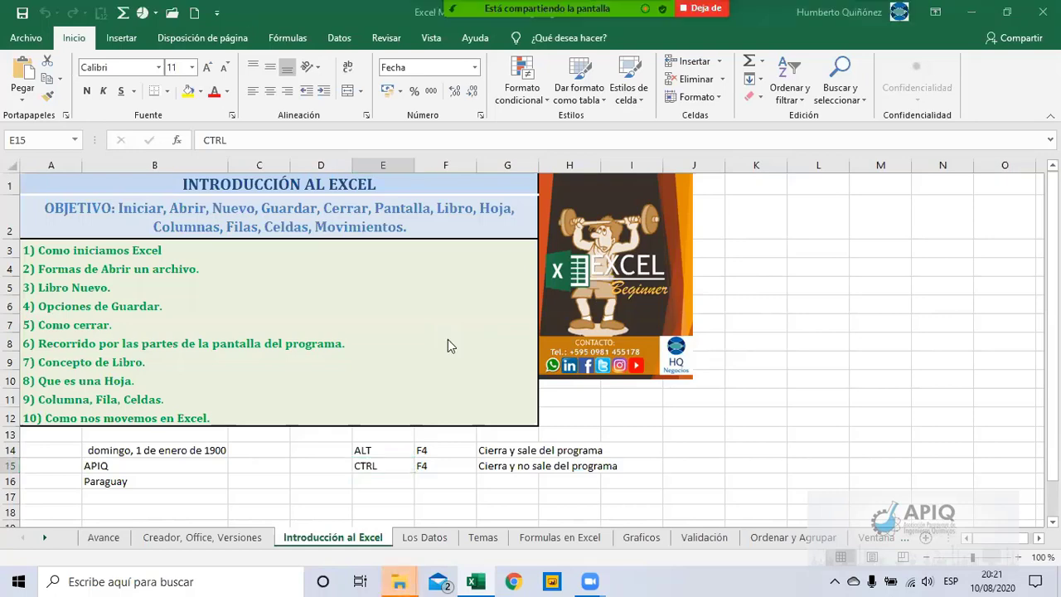
pyautogui.hotkey('alt', 'Tab')
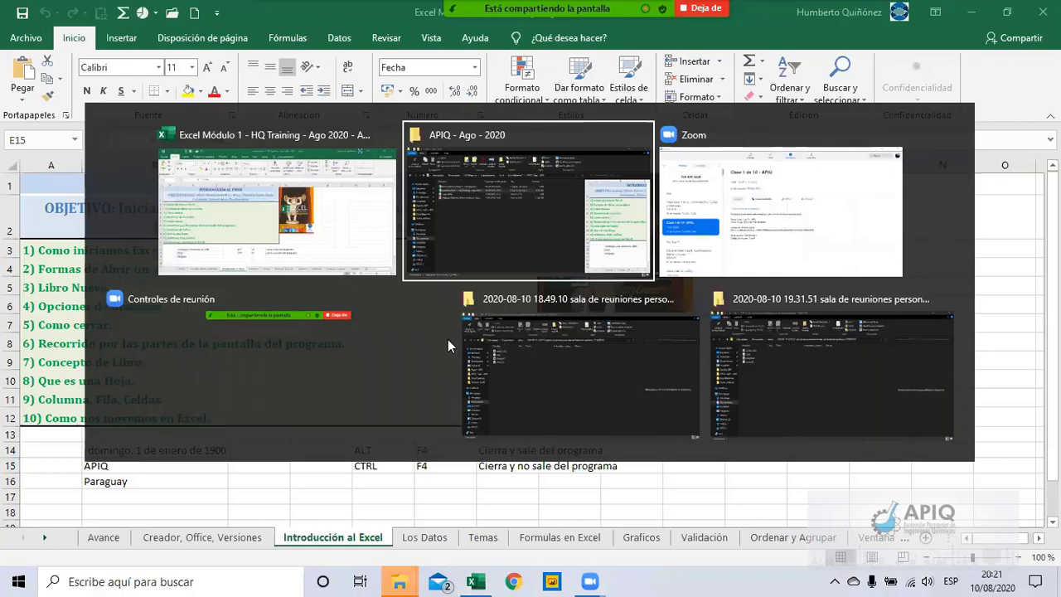
# Step: Create a new blank workbook with the Quick Access Toolbar's New button, showing empty sheet Hoja1
pyautogui.hotkey('alt', 'shift', 'Tab')
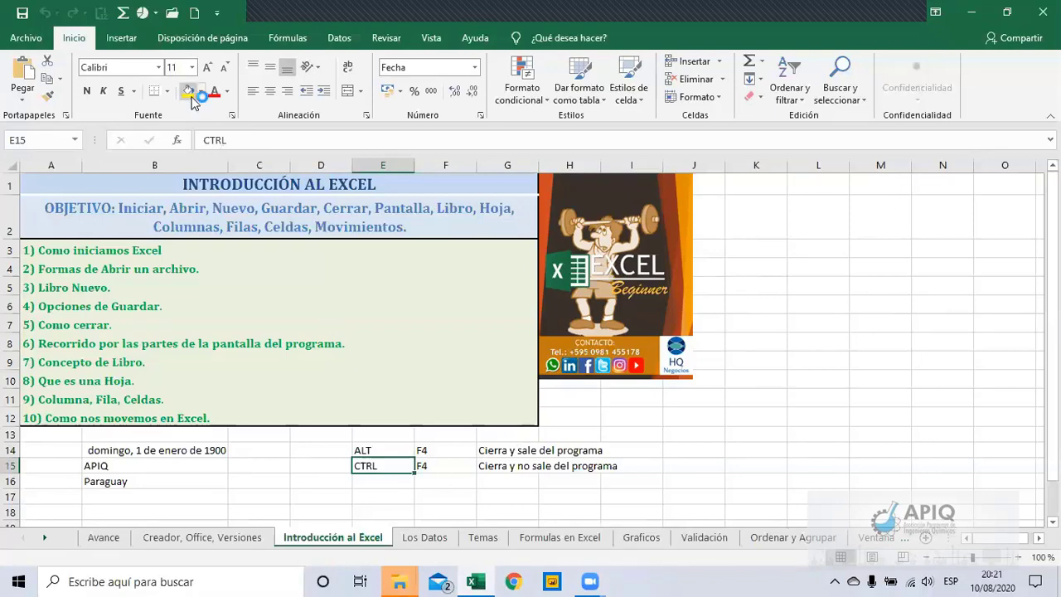
pyautogui.click(195, 14)
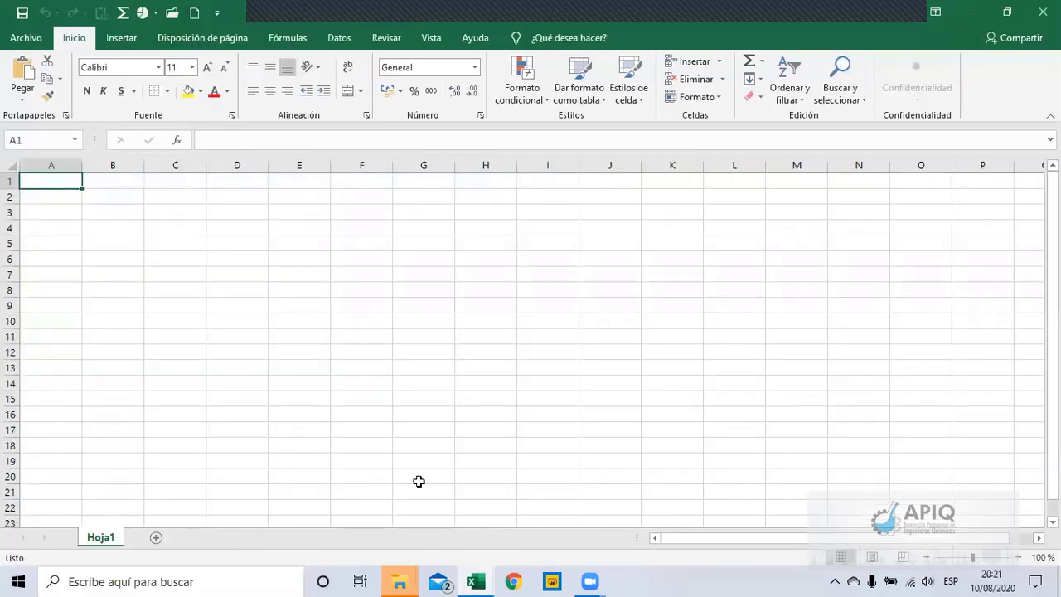
pyautogui.moveTo(399, 579)
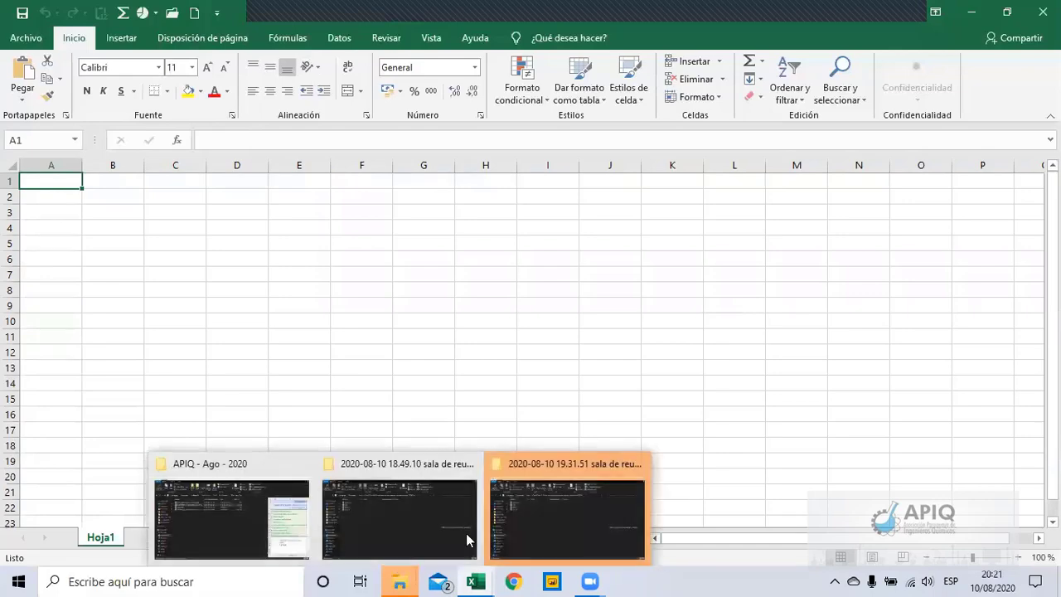
pyautogui.click(542, 527)
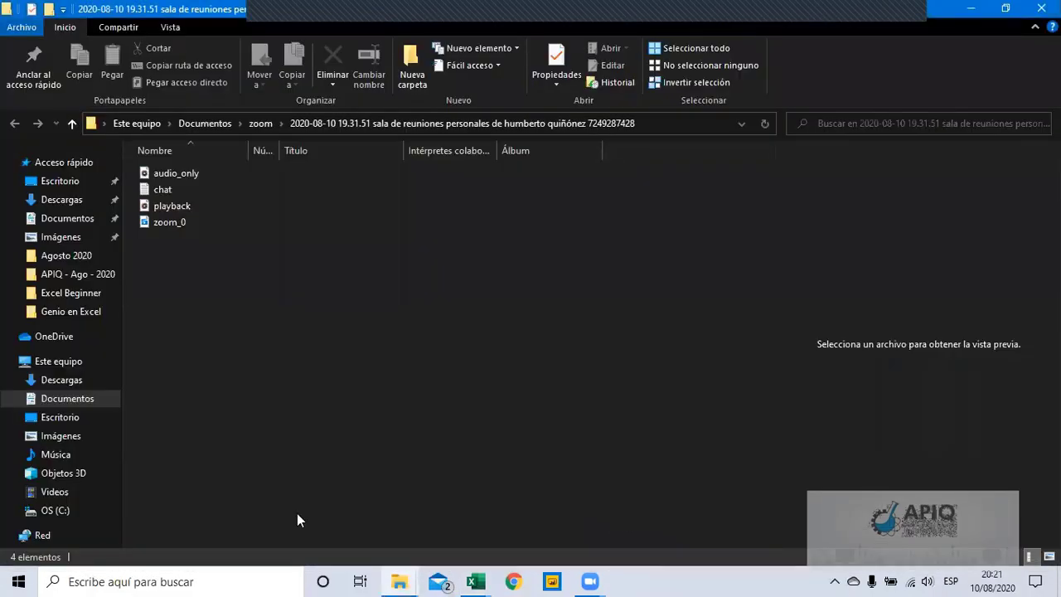
pyautogui.hotkey('alt', 'Tab')
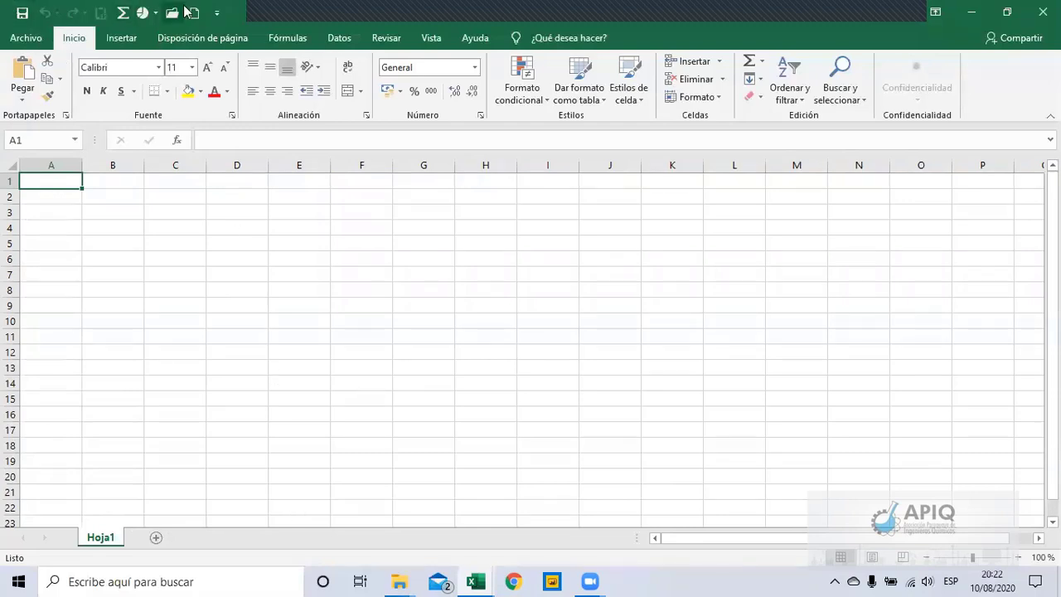
# Step: Open the Quick Access Toolbar page of Excel Options through Más comandos...
pyautogui.click(219, 15)
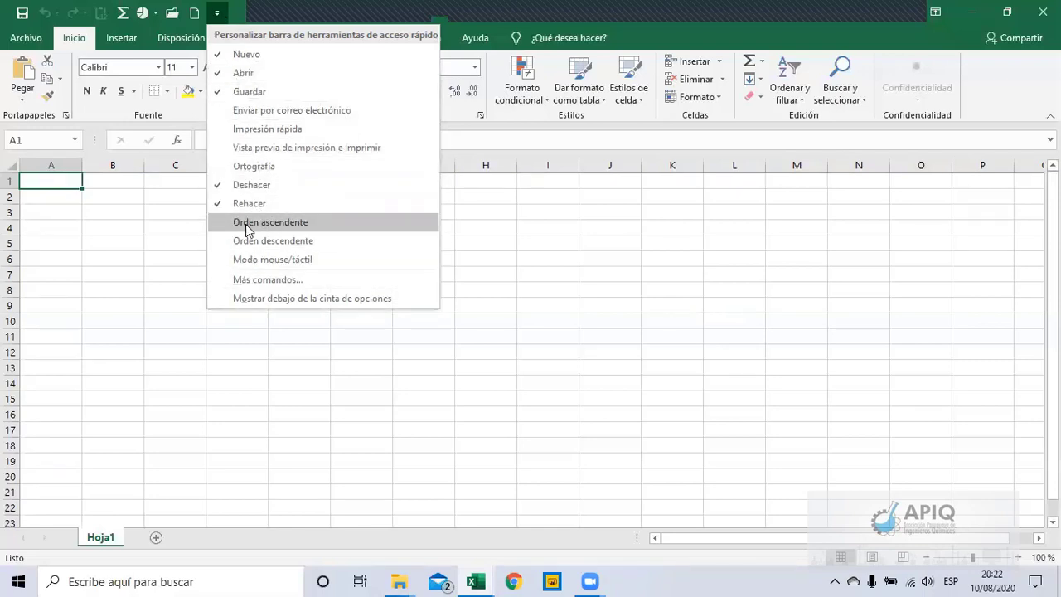
pyautogui.click(253, 282)
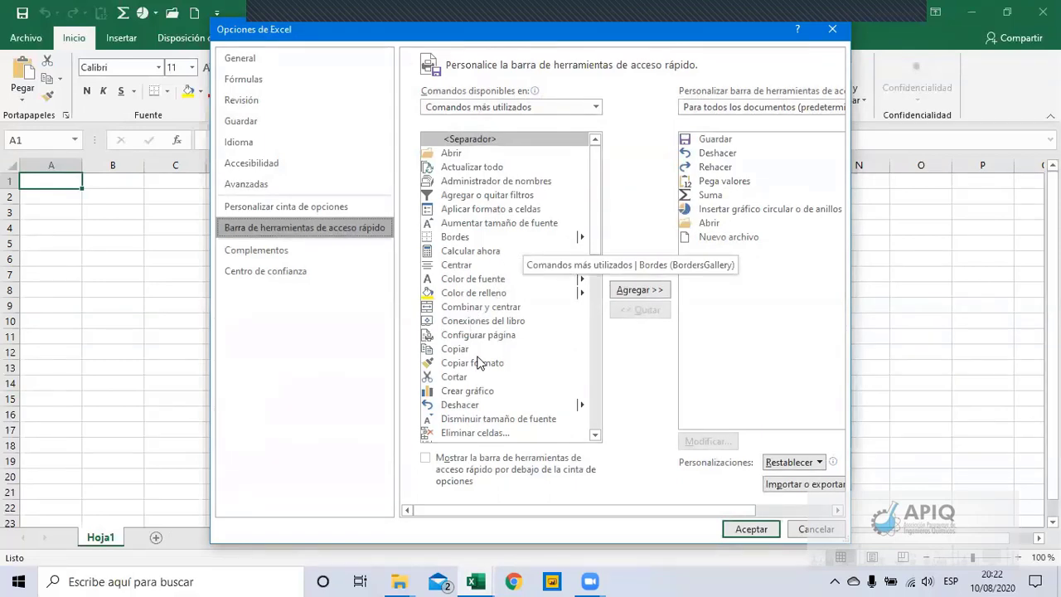
# Step: Add Cortar to the quick access toolbar and confirm with Aceptar
pyautogui.click(454, 295)
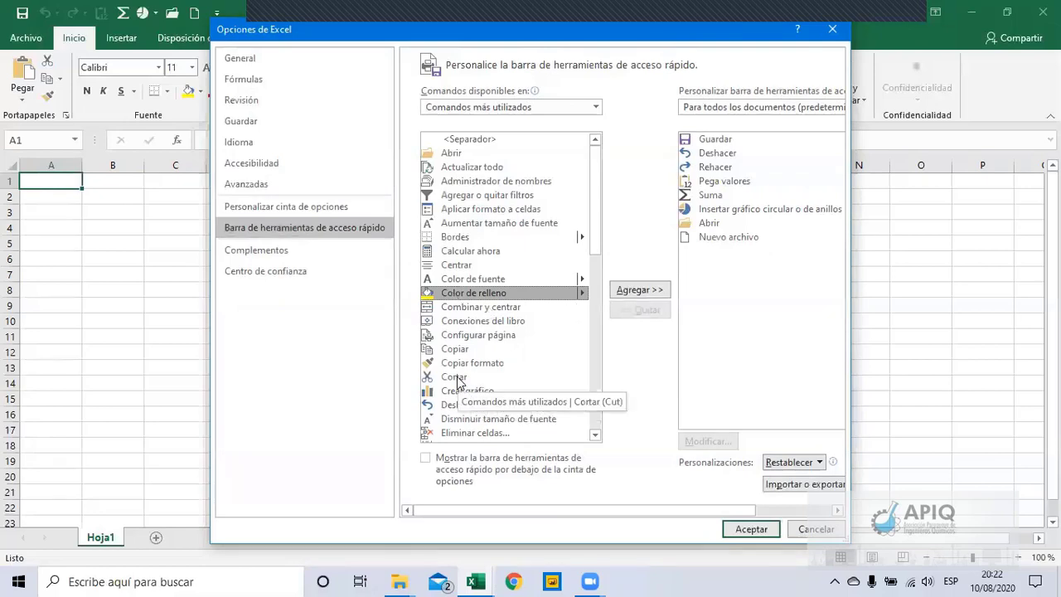
pyautogui.click(458, 380)
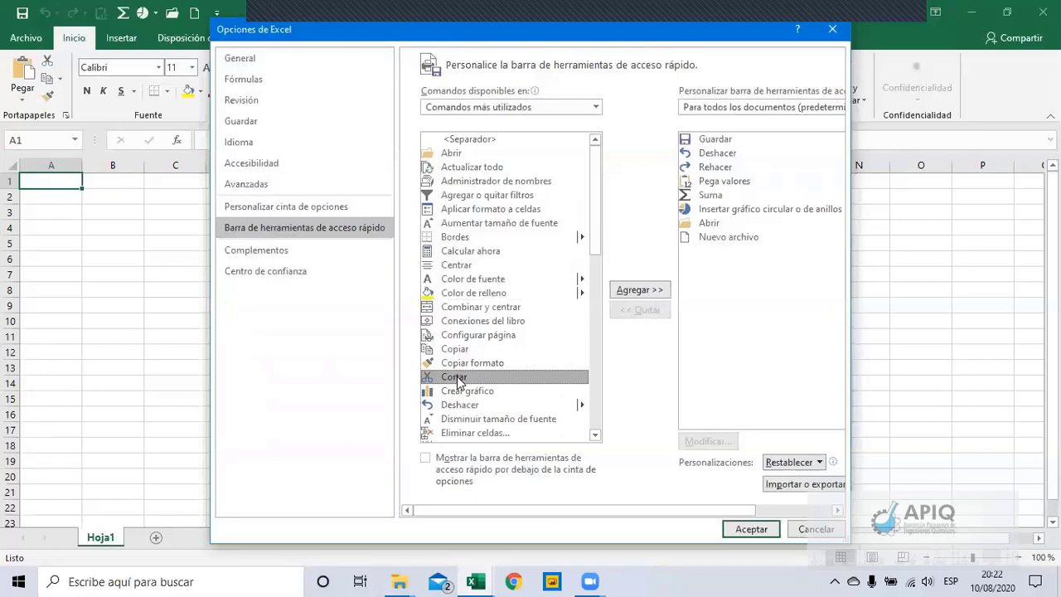
pyautogui.click(637, 294)
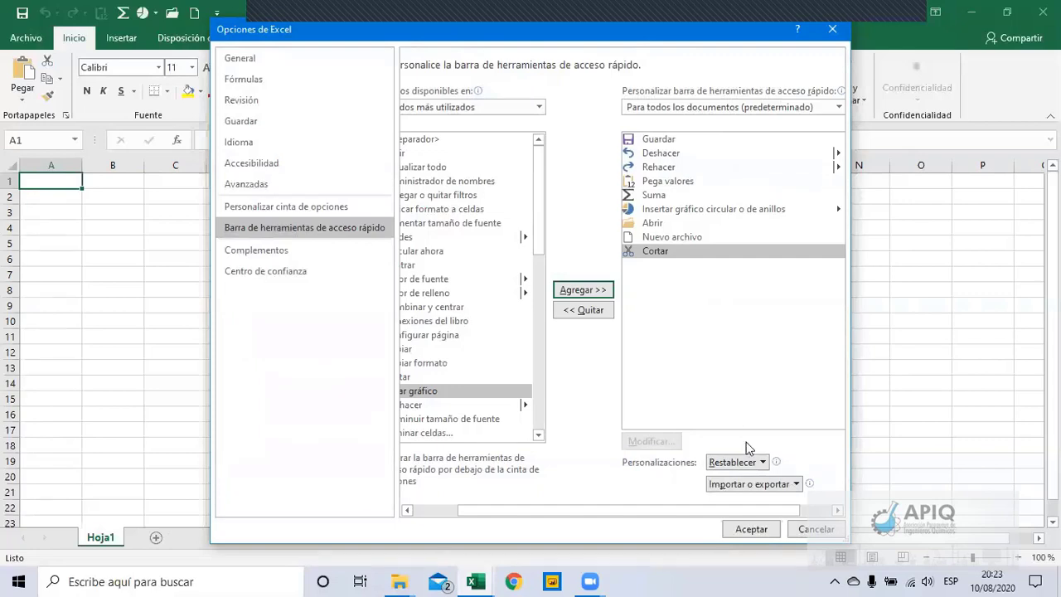
pyautogui.click(751, 529)
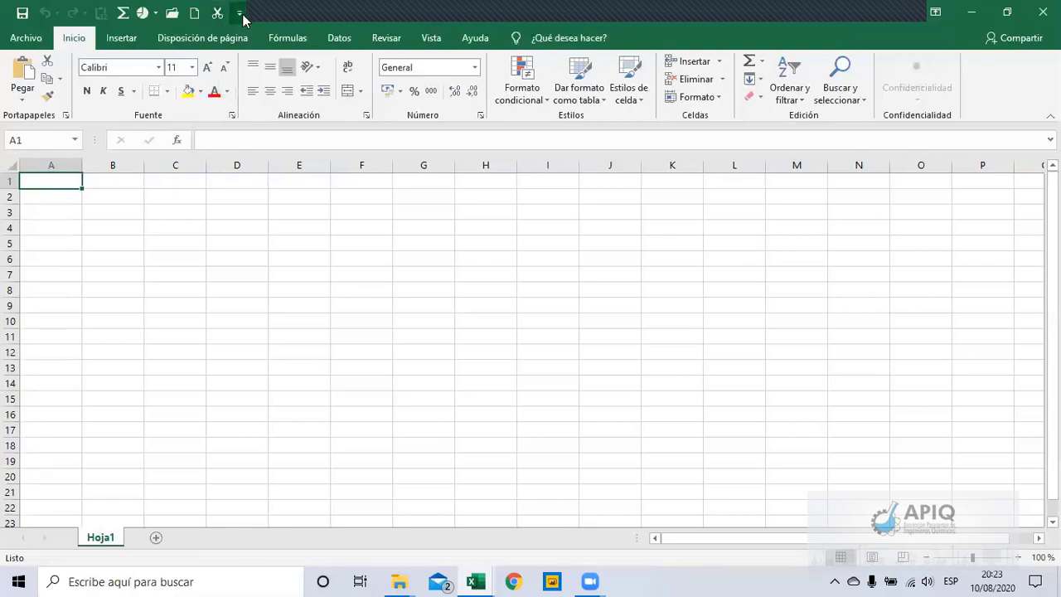
# Step: Reopen the Quick Access Toolbar options and set Comandos disponibles en to Todos los comandos
pyautogui.click(239, 13)
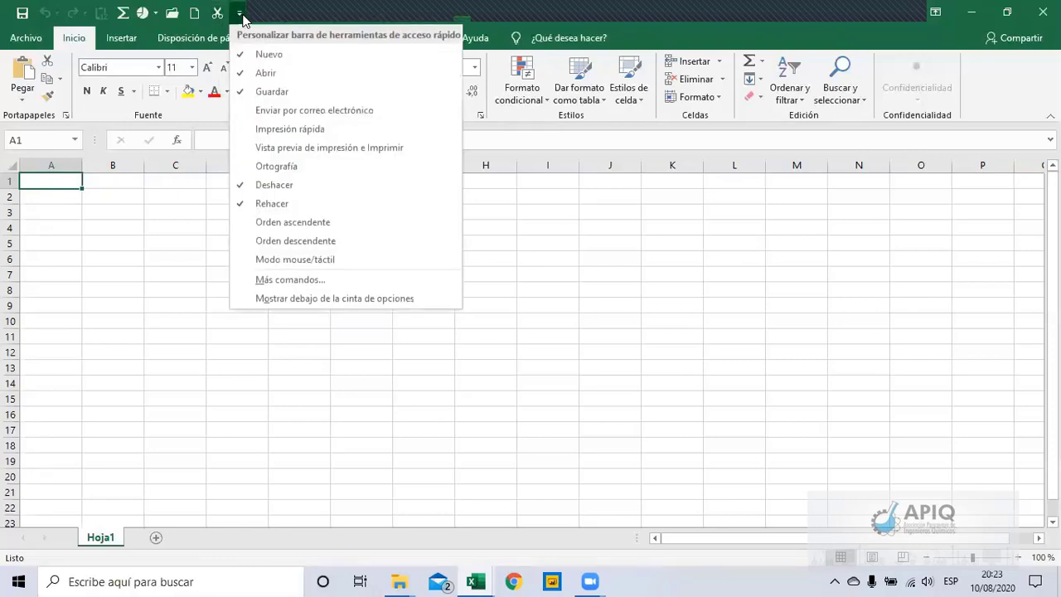
pyautogui.click(281, 281)
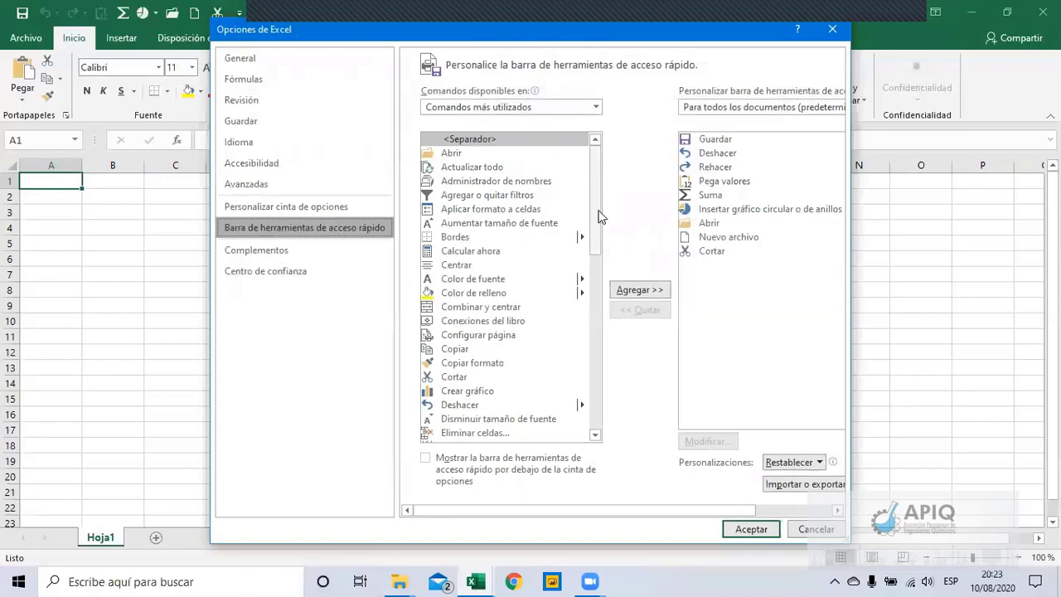
pyautogui.moveTo(601, 216)
pyautogui.mouseDown()
pyautogui.moveTo(602, 402)
pyautogui.moveTo(597, 208)
pyautogui.moveTo(594, 401)
pyautogui.moveTo(589, 139)
pyautogui.mouseUp()
pyautogui.click(567, 106)
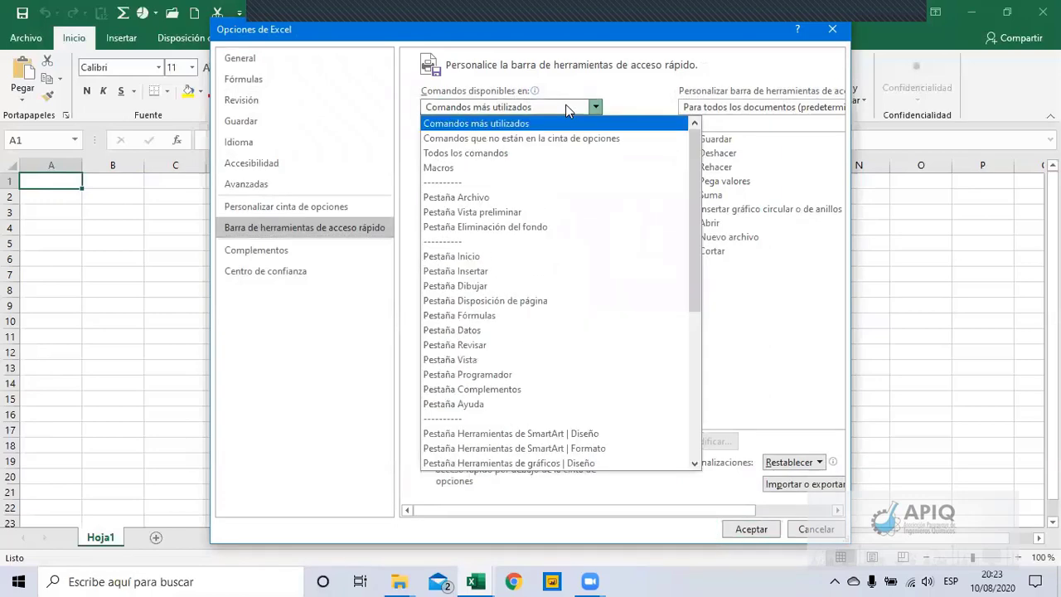
pyautogui.click(475, 153)
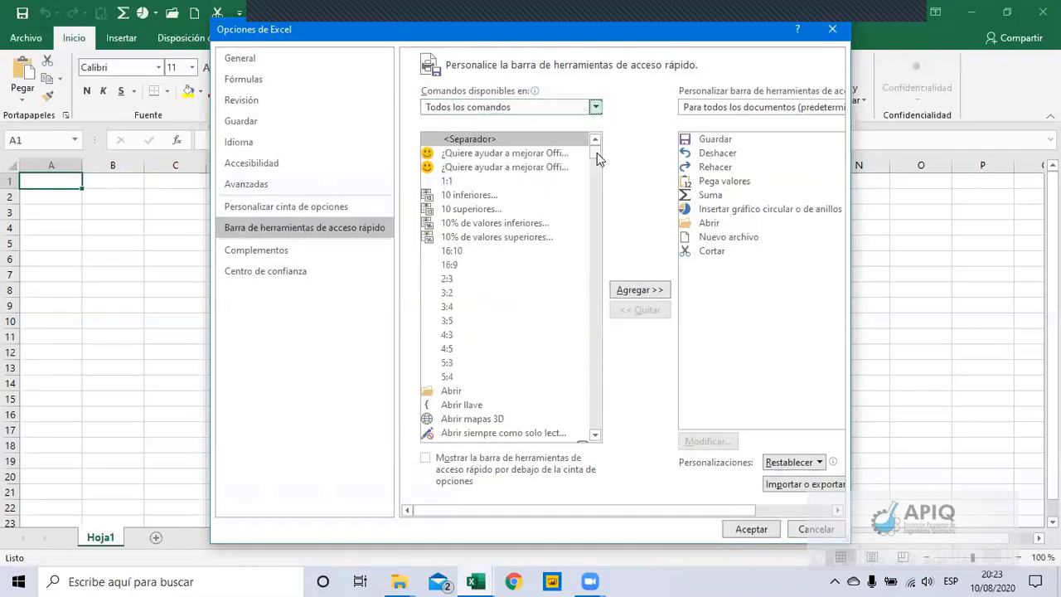
# Step: Find Impresión rápida in the full command list and add it to the toolbar
pyautogui.moveTo(597, 153); pyautogui.dragTo(596, 194)
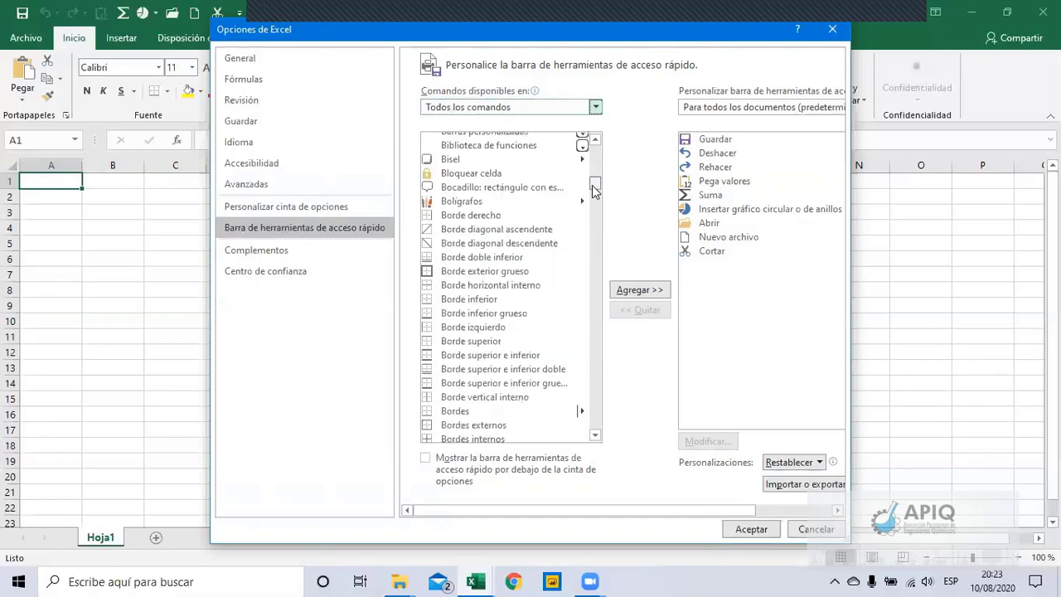
pyautogui.scroll(-4, 596, 194)
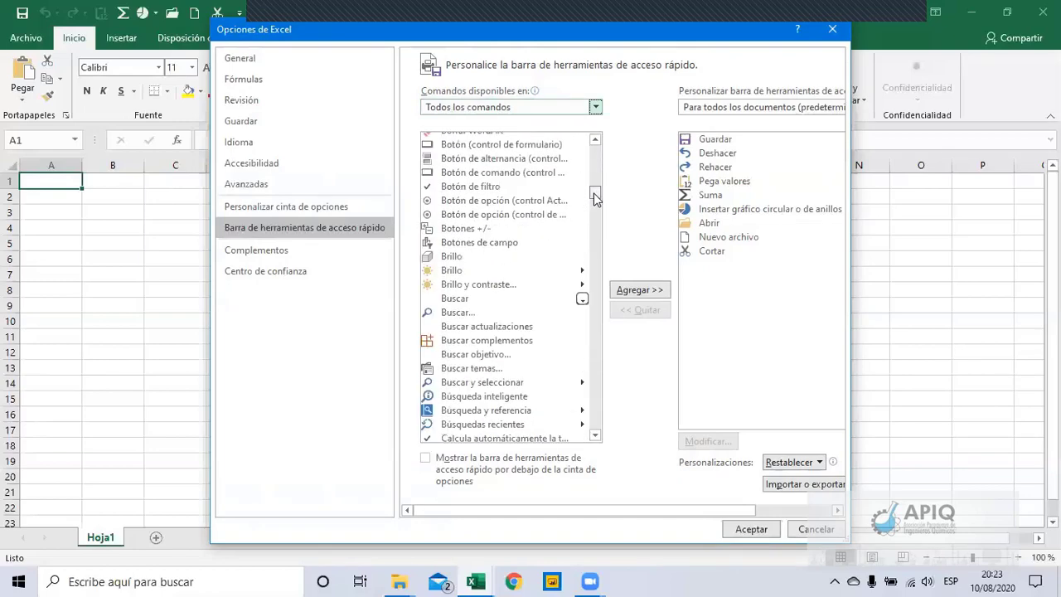
pyautogui.moveTo(595, 197); pyautogui.dragTo(598, 215)
pyautogui.moveTo(598, 218); pyautogui.dragTo(597, 238)
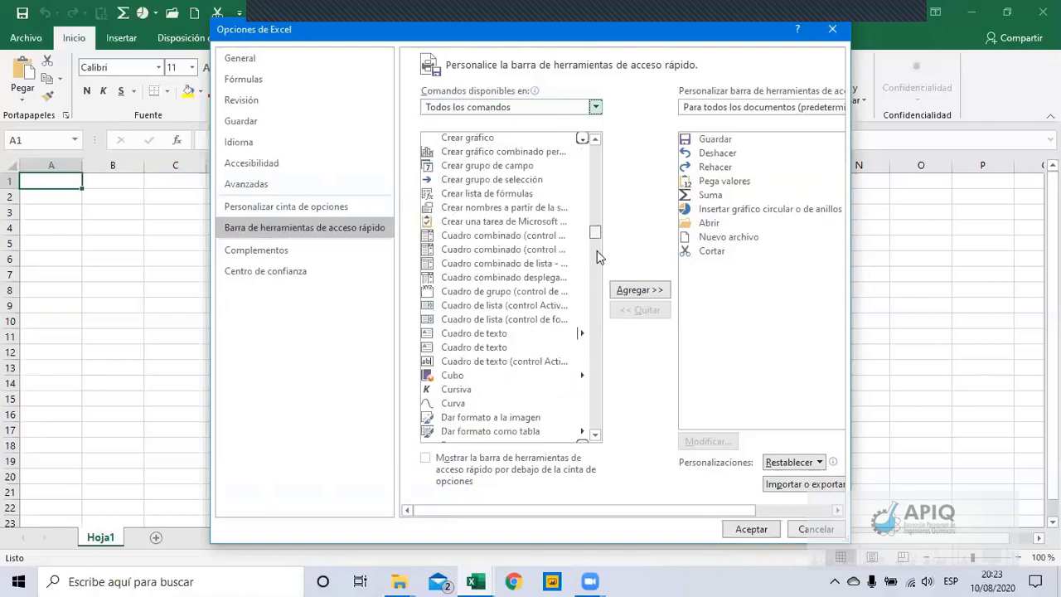
pyautogui.click(597, 250)
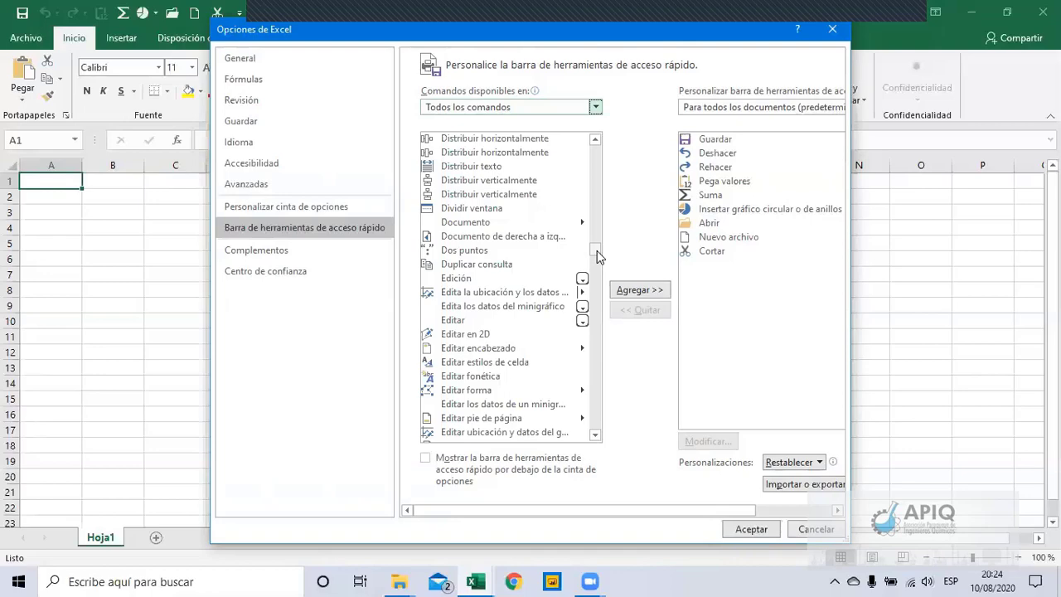
pyautogui.moveTo(597, 250); pyautogui.dragTo(597, 300)
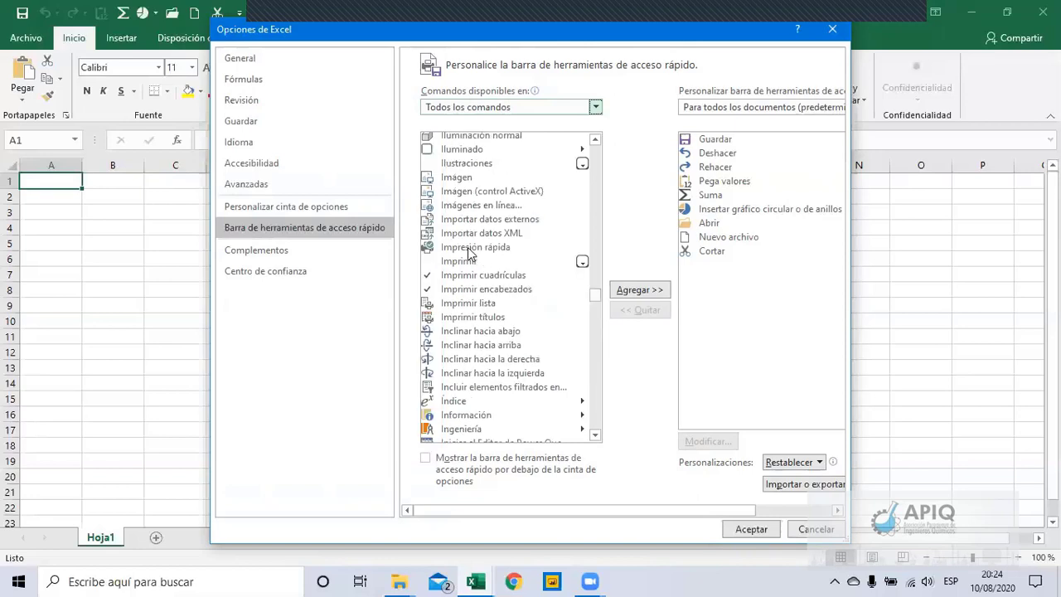
pyautogui.click(468, 247)
pyautogui.click(628, 295)
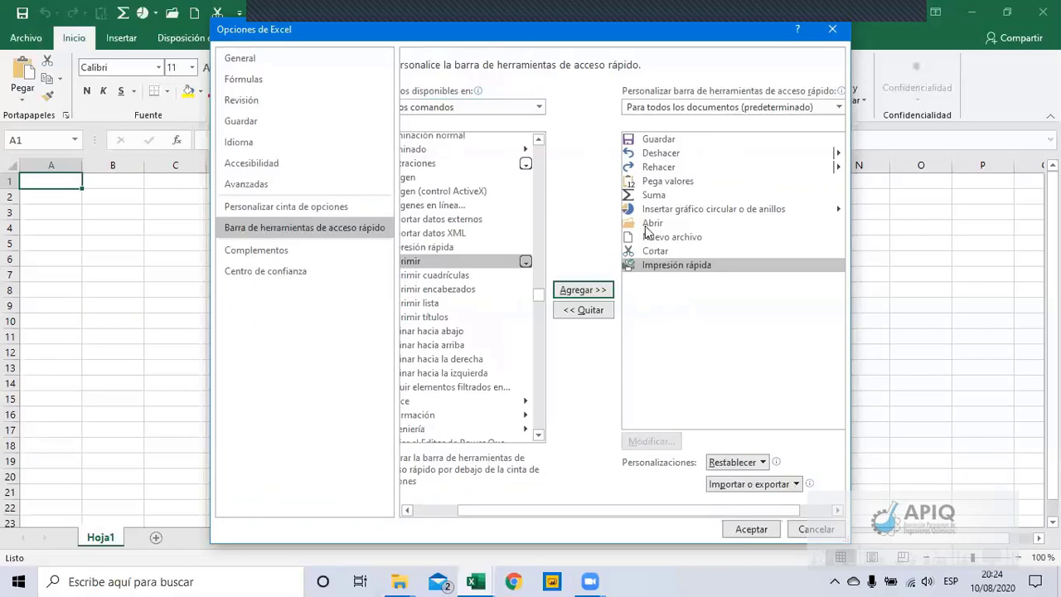
# Step: Remove Pega valores from the toolbar's command list
pyautogui.click(648, 195)
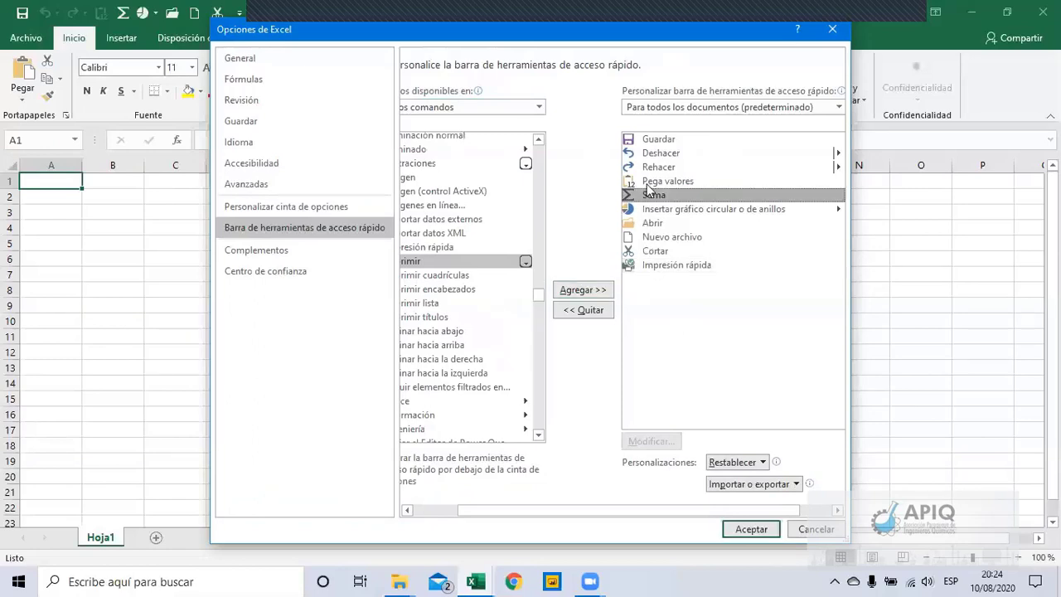
pyautogui.click(651, 182)
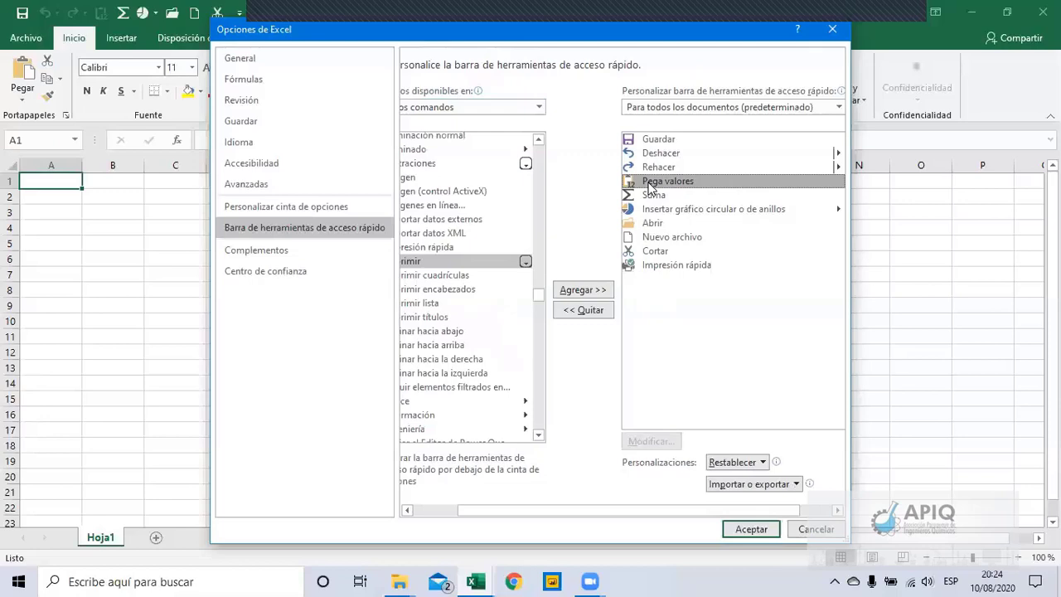
pyautogui.click(585, 316)
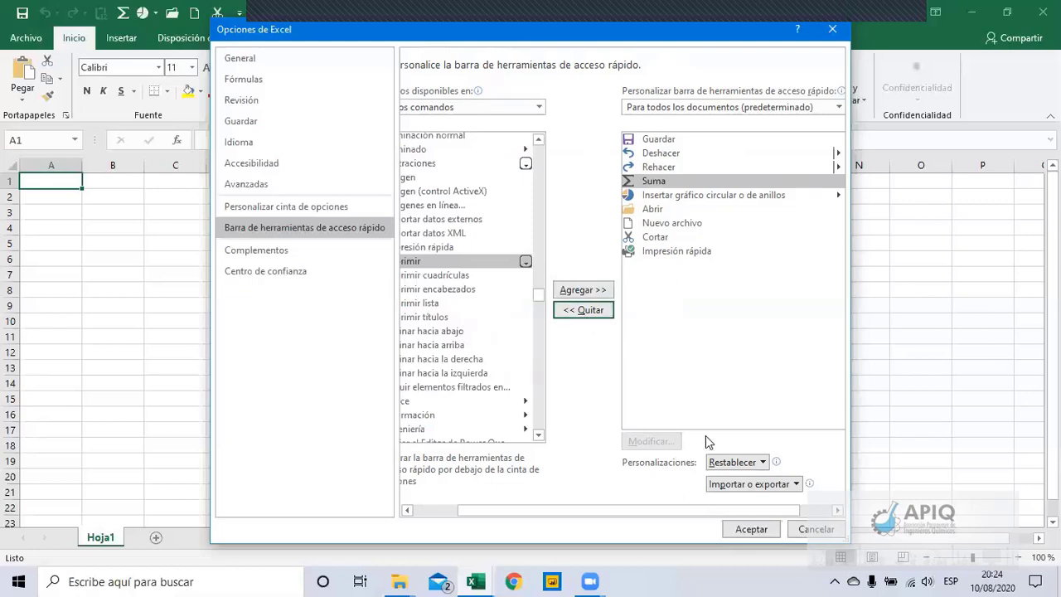
# Step: Apply the toolbar changes with Aceptar, then open the quick access toolbar dropdown
pyautogui.click(752, 529)
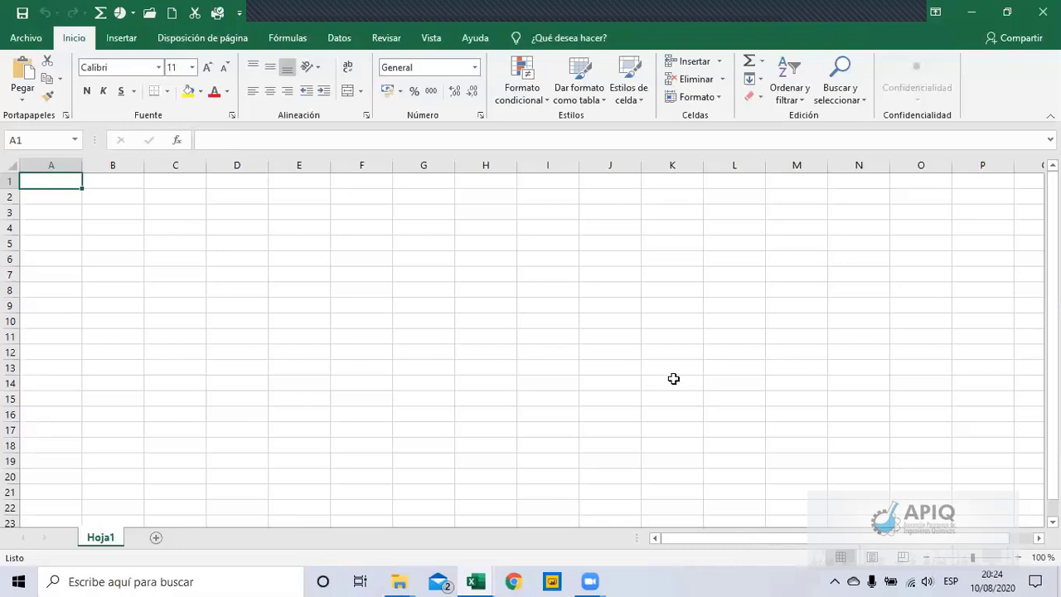
pyautogui.click(240, 14)
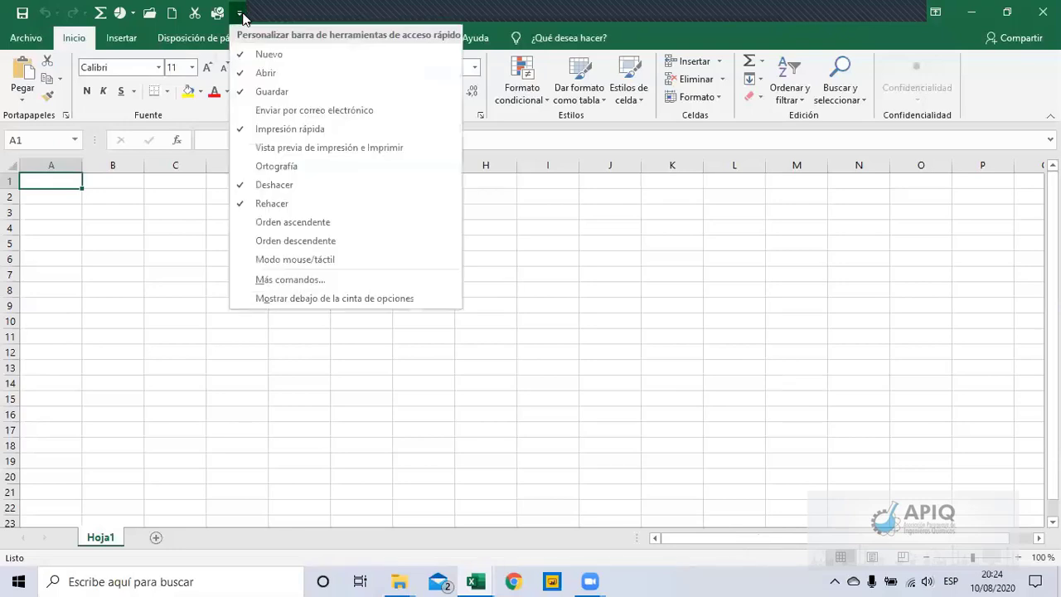
# Step: Choose Mostrar debajo de la cinta de opciones to place the toolbar below the ribbon
pyautogui.click(266, 300)
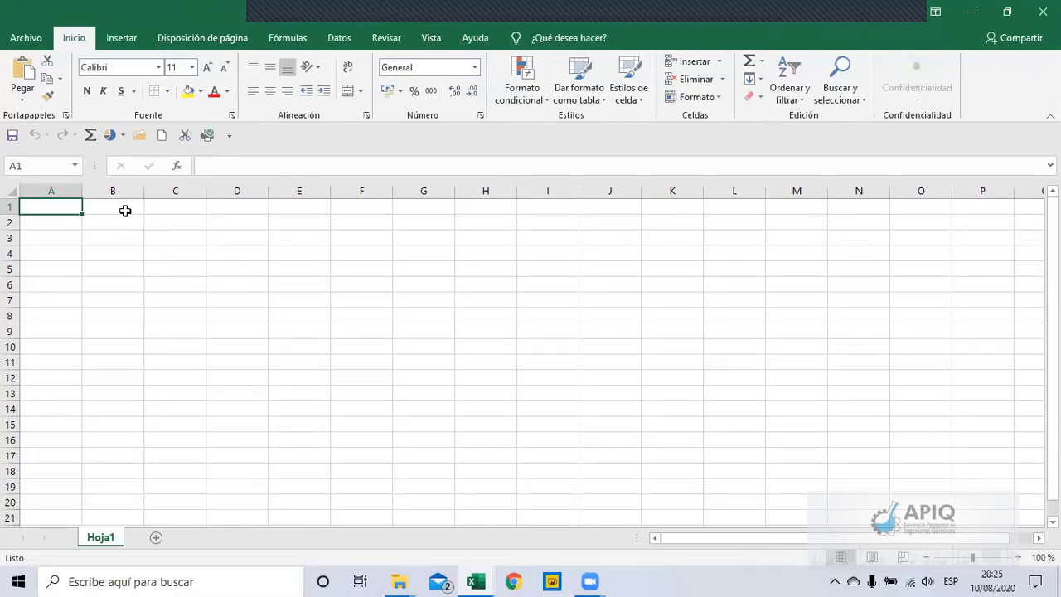
# Step: Browse the Insertar through Vista ribbon tabs, then move the quick access toolbar back above the ribbon
pyautogui.click(124, 46)
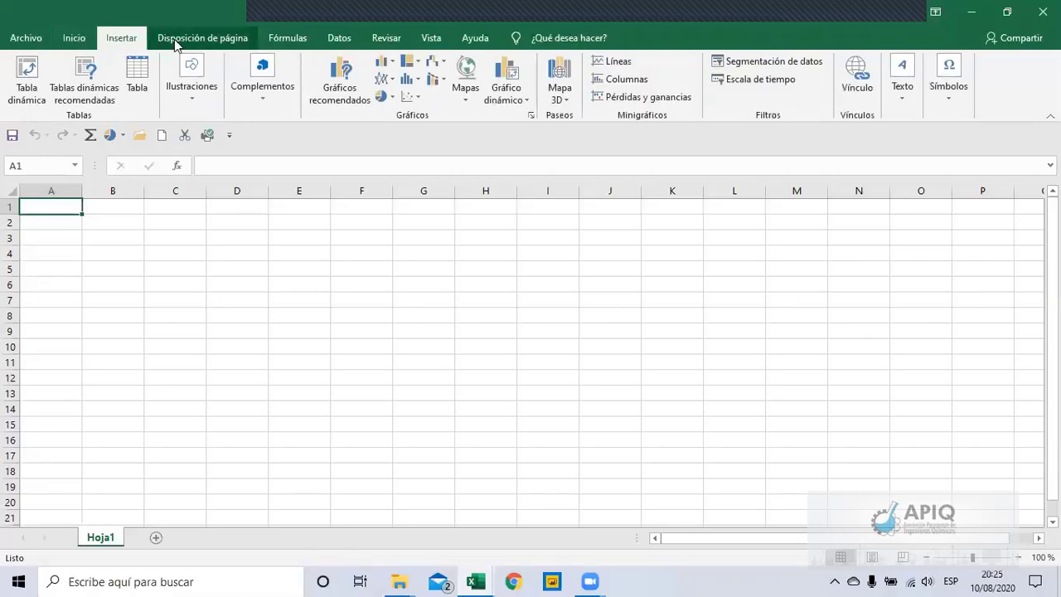
pyautogui.click(230, 44)
pyautogui.click(284, 41)
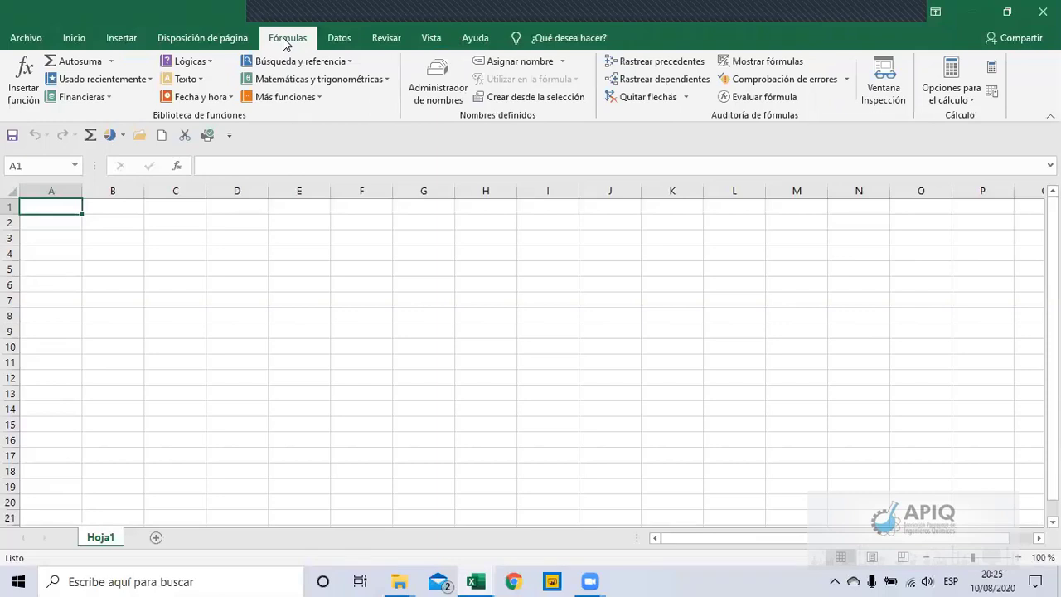
pyautogui.click(333, 44)
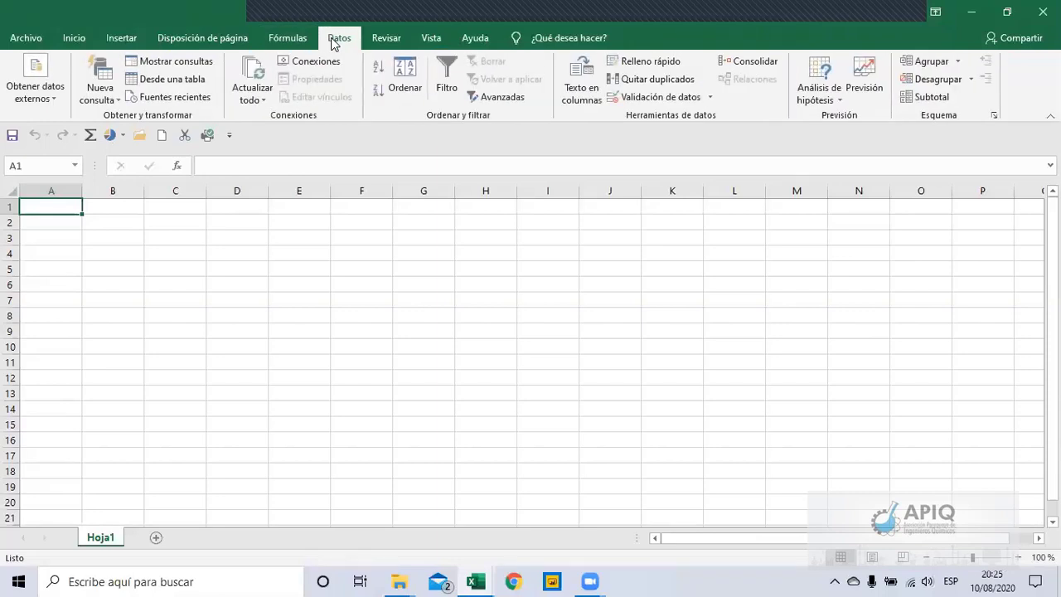
pyautogui.click(377, 43)
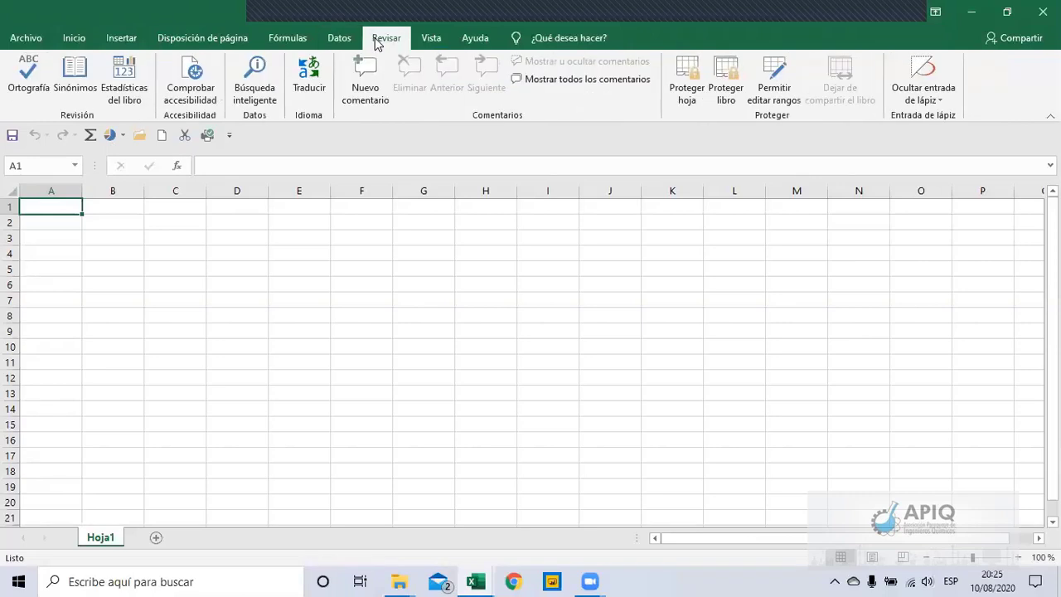
pyautogui.click(432, 39)
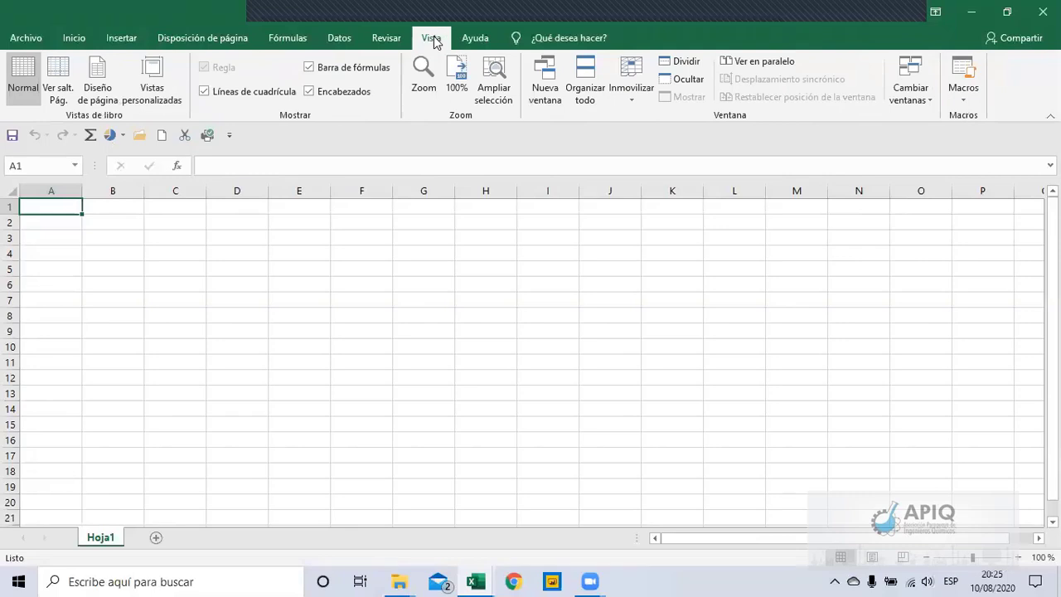
pyautogui.click(230, 138)
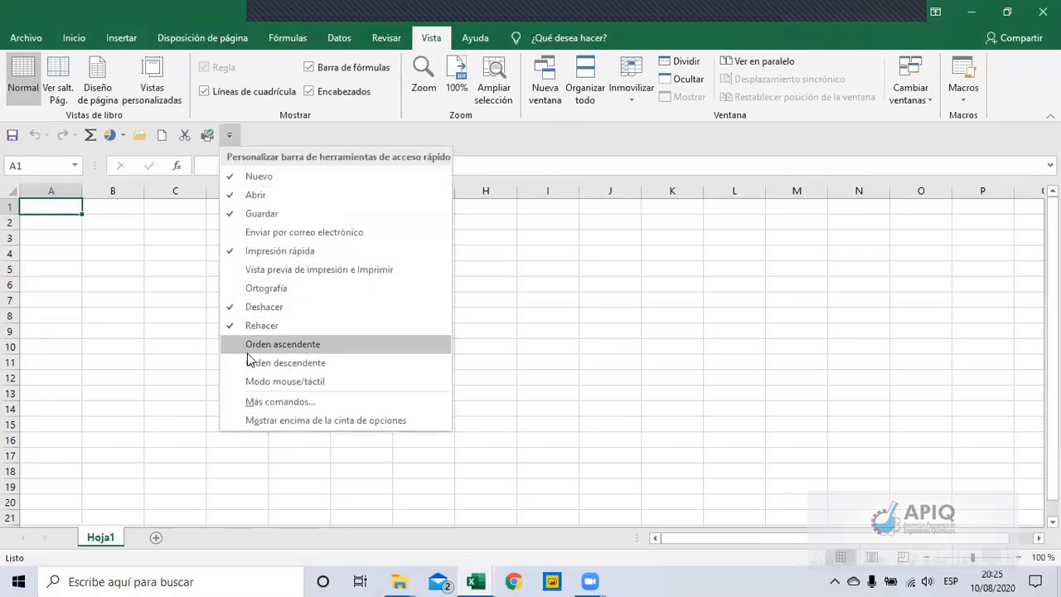
pyautogui.click(264, 423)
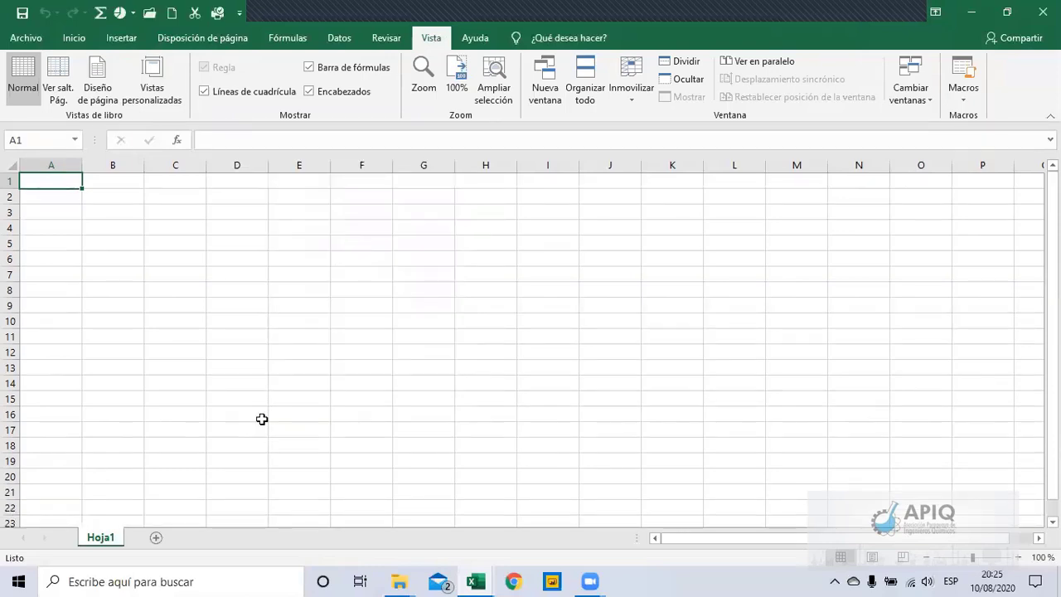
# Step: Restore down the Excel window and move it to the top-left corner of the screen
pyautogui.click(1007, 12)
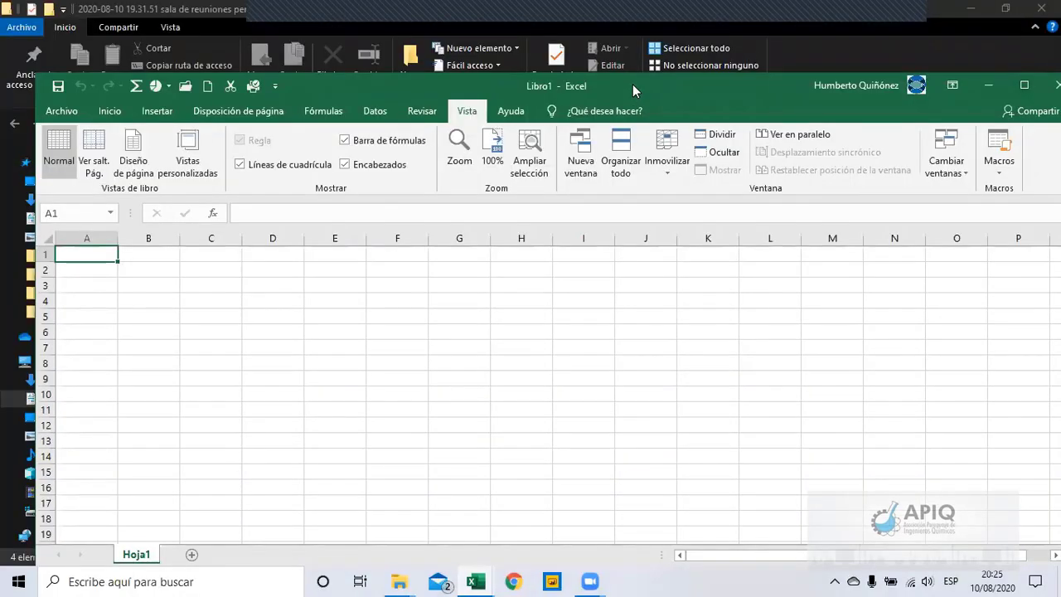
pyautogui.moveTo(633, 83); pyautogui.dragTo(599, 47)
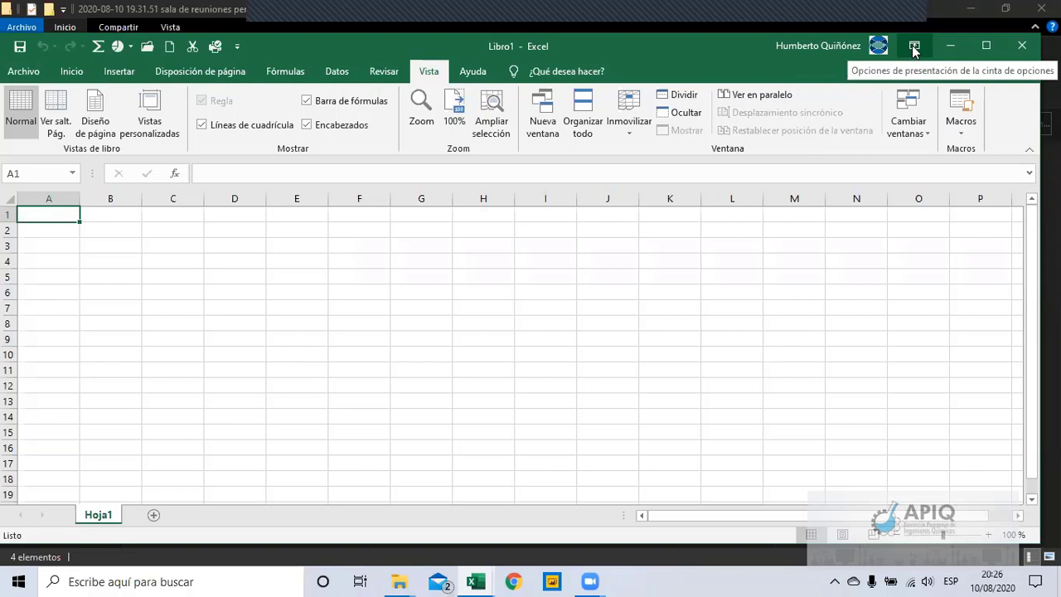
# Step: Set the ribbon to Auto-hide, then reveal it showing the Datos tab commands
pyautogui.click(915, 51)
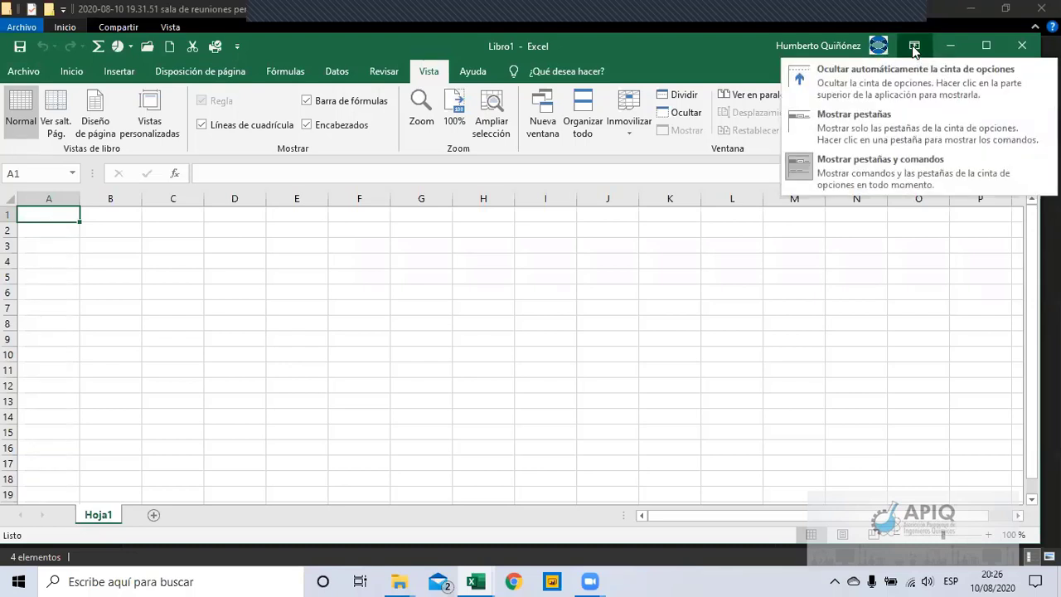
pyautogui.click(861, 86)
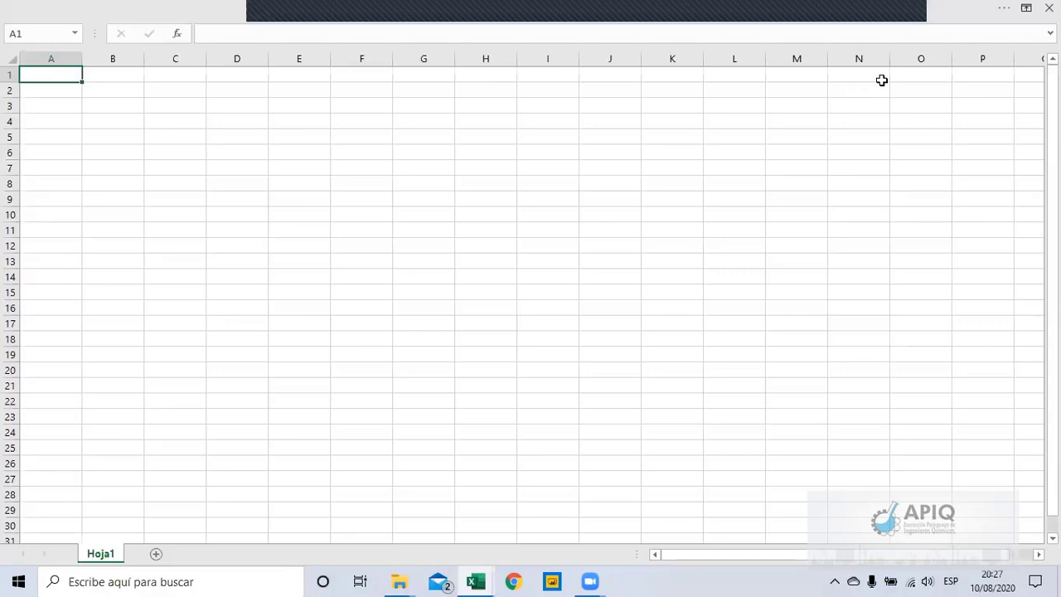
pyautogui.click(1004, 8)
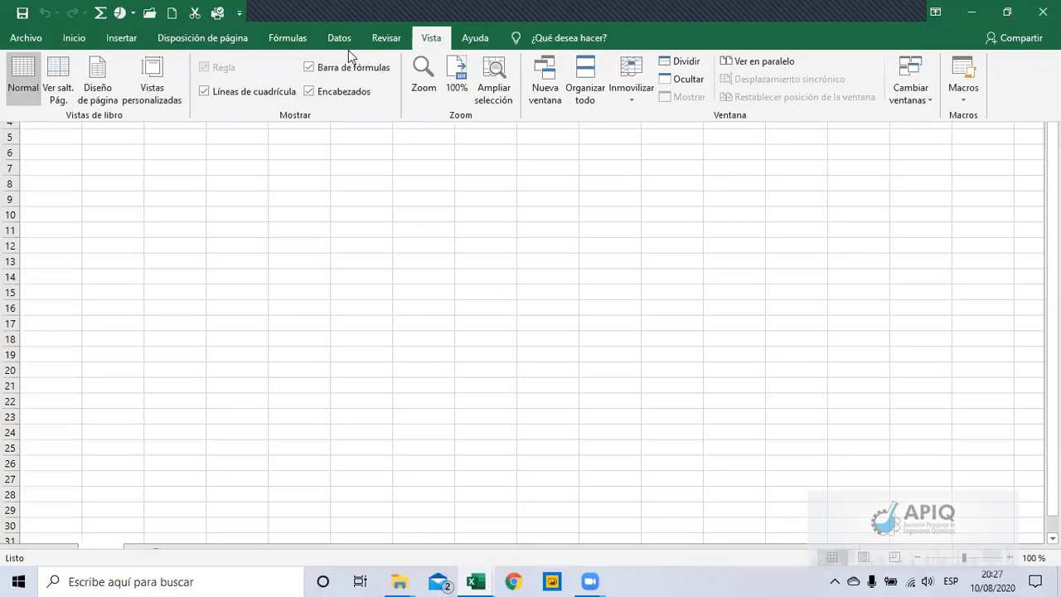
pyautogui.click(338, 39)
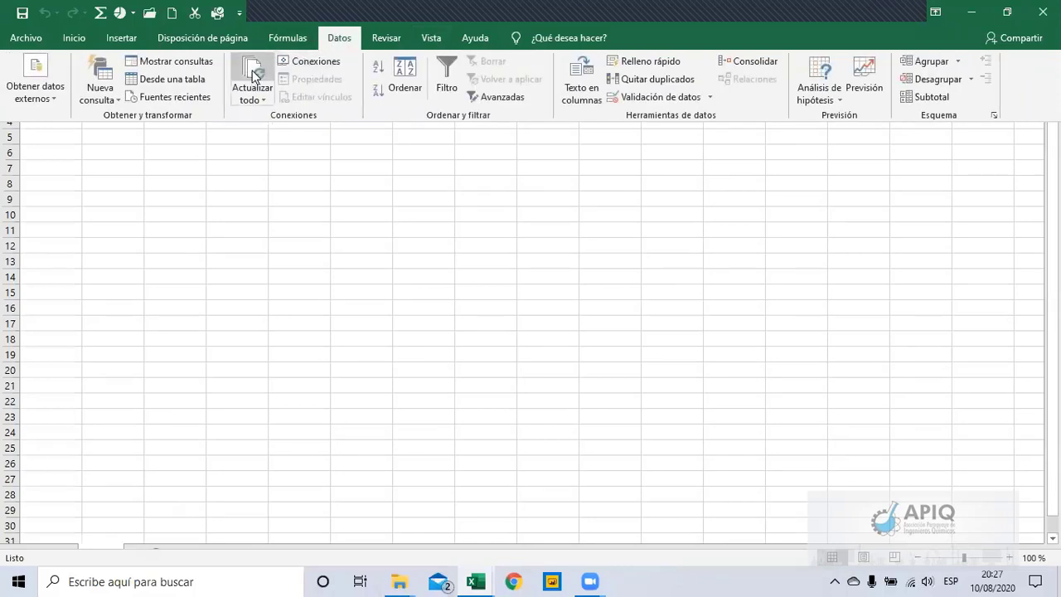
pyautogui.hotkey('ctrl', 'shift', 'F1')
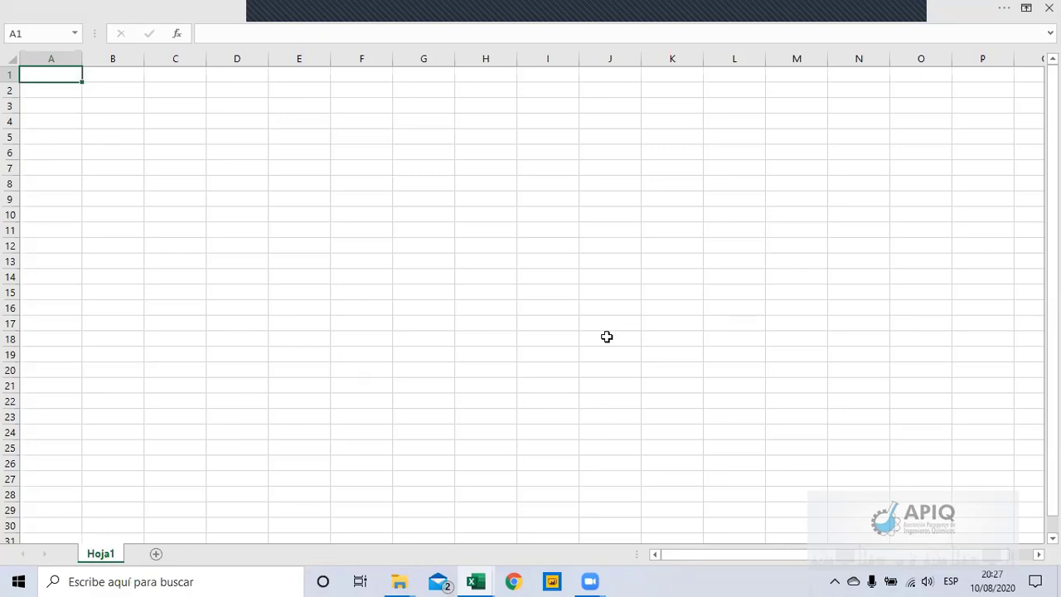
pyautogui.click(1004, 10)
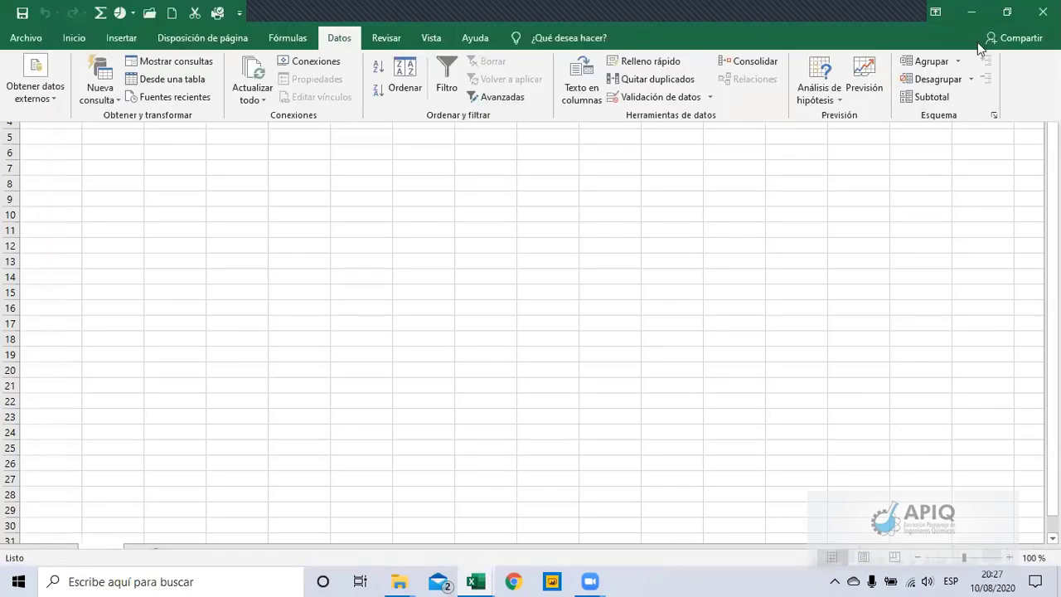
# Step: Switch the ribbon display to Show Tabs, then back to Show Tabs and Commands
pyautogui.click(936, 12)
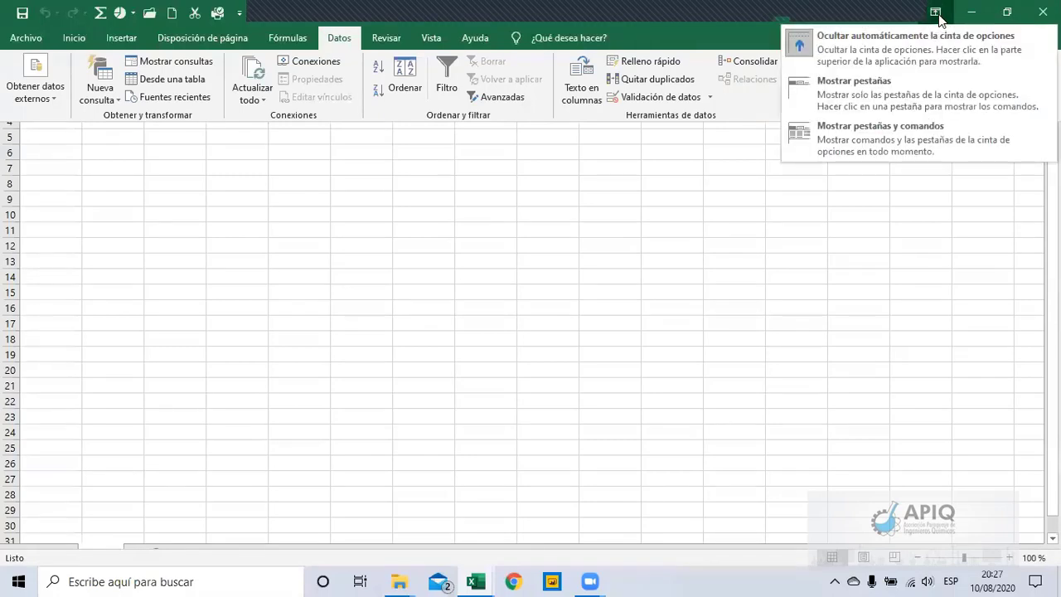
pyautogui.click(852, 91)
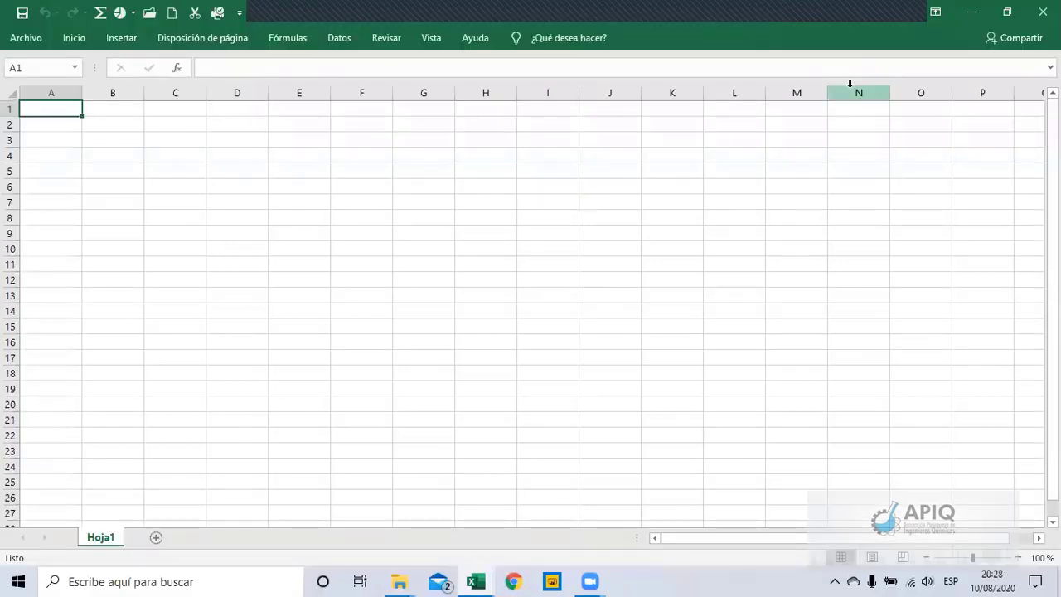
pyautogui.click(932, 12)
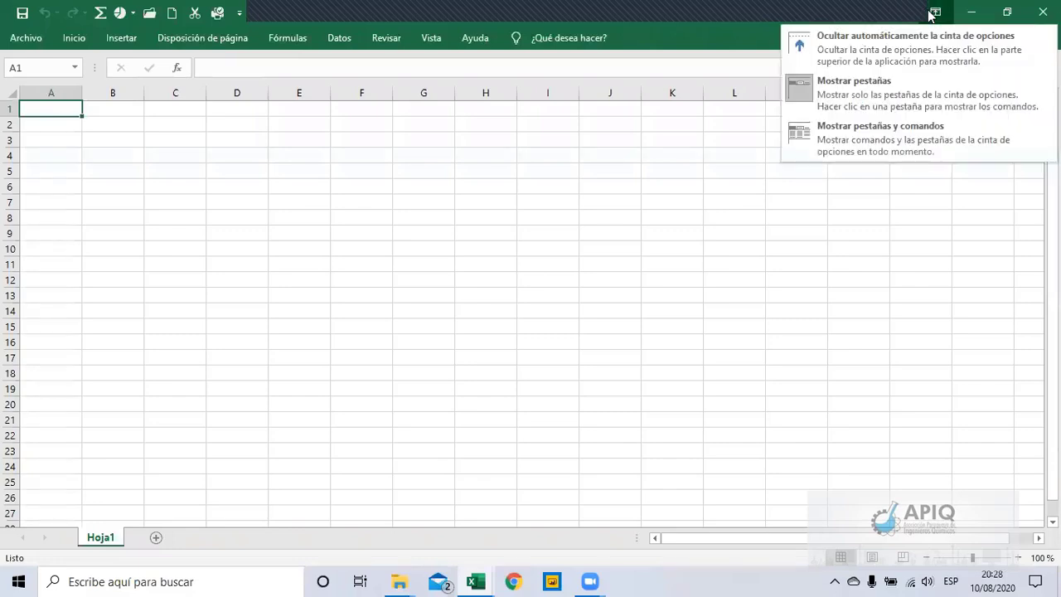
pyautogui.click(868, 135)
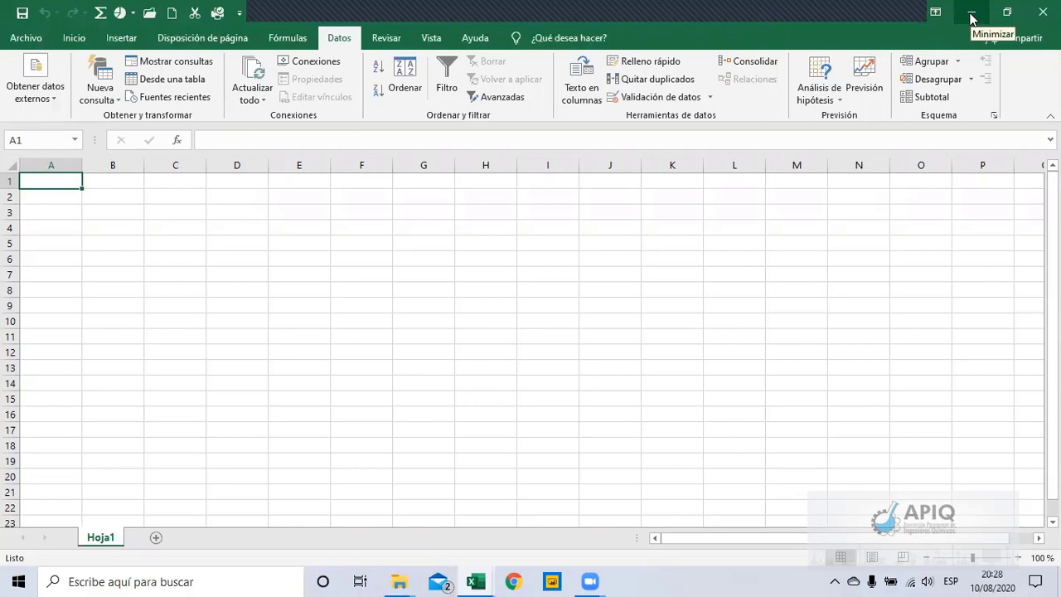
# Step: Minimize Excel, bring Libro1 back from its taskbar thumbnail, and restore it down
pyautogui.click(973, 15)
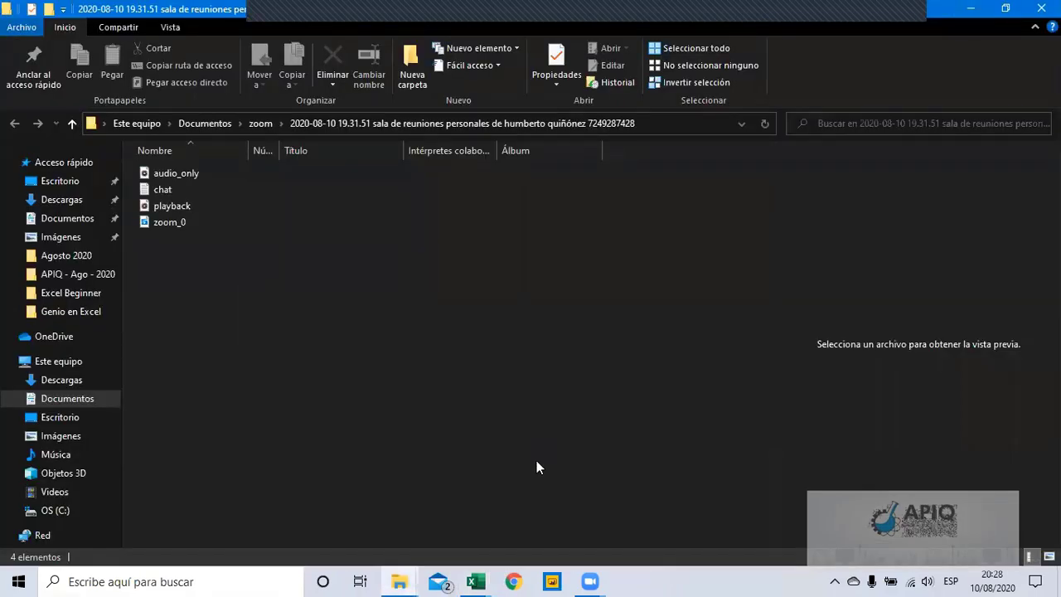
pyautogui.click(477, 580)
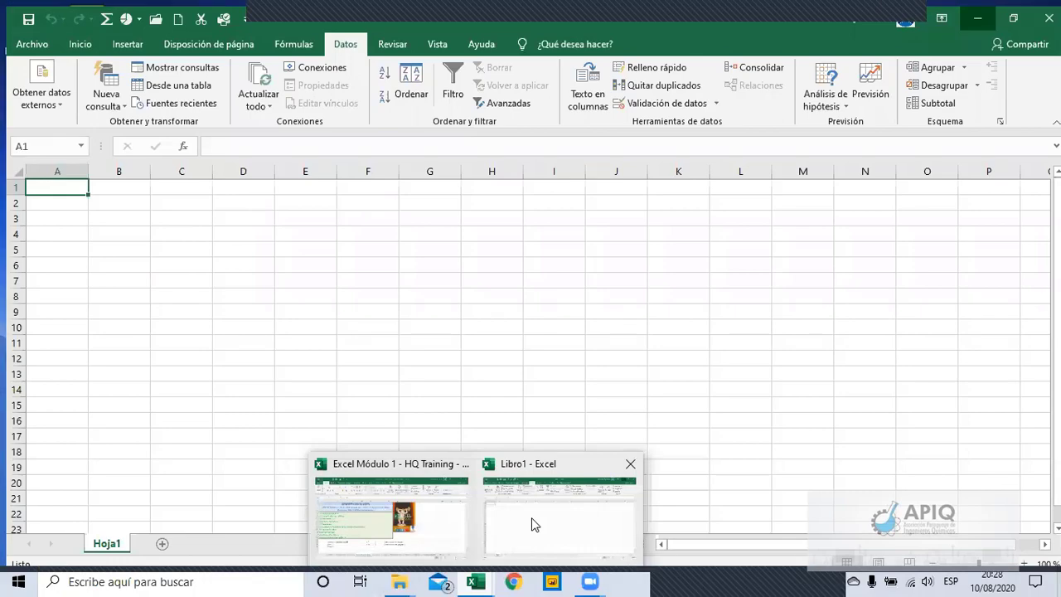
pyautogui.click(533, 523)
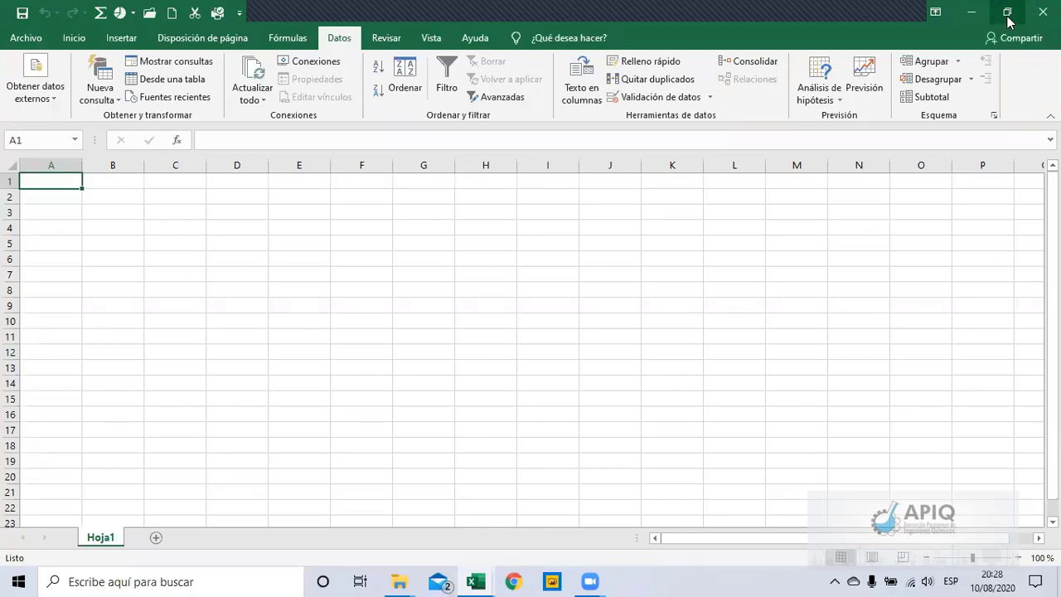
pyautogui.click(1008, 21)
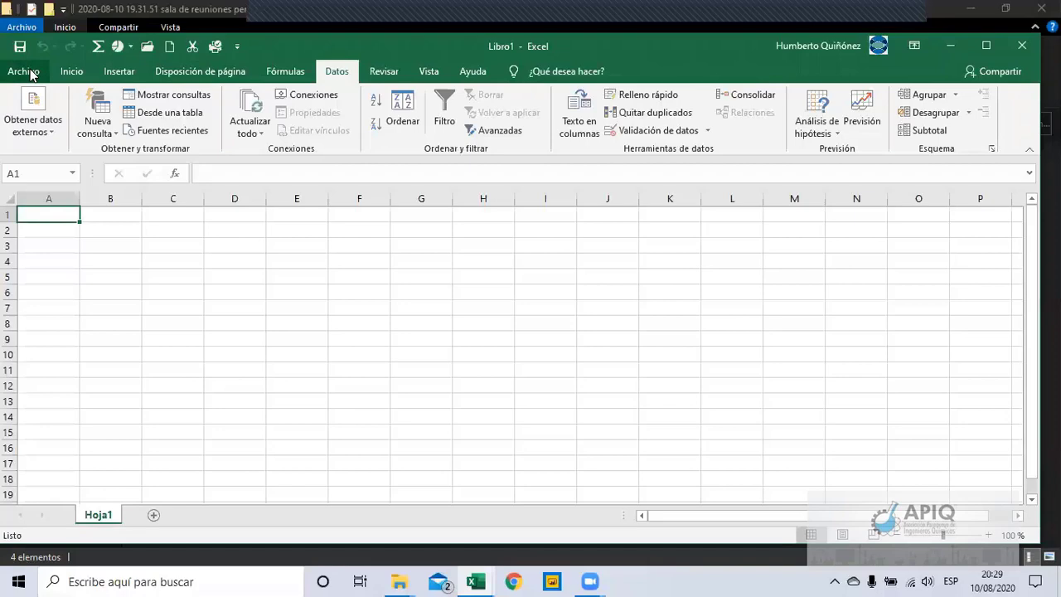
# Step: Go to Archivo > Nuevo to see Libro en blanco and the template choices
pyautogui.click(30, 72)
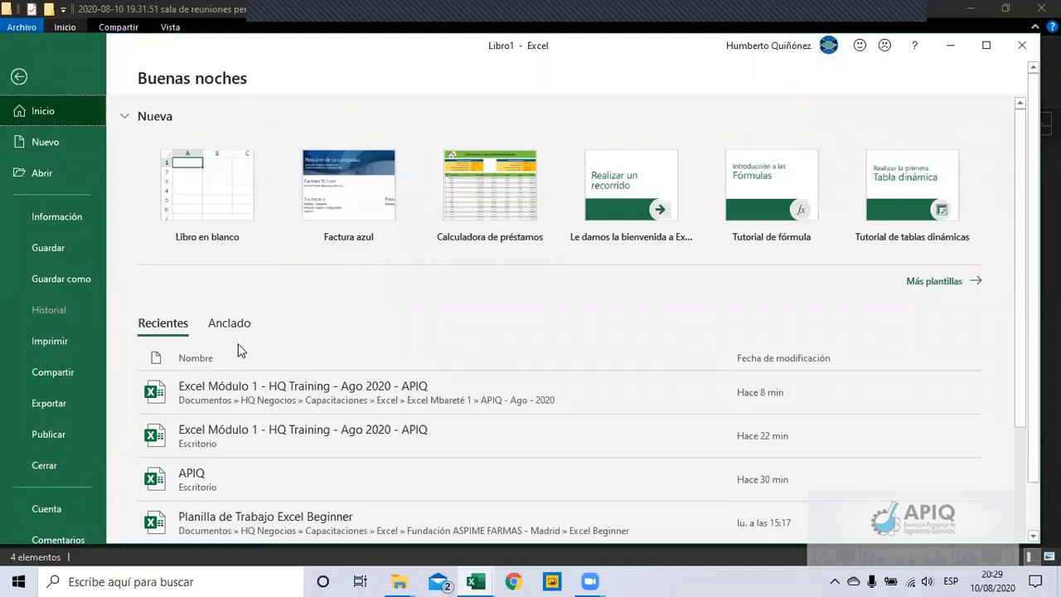
pyautogui.click(56, 152)
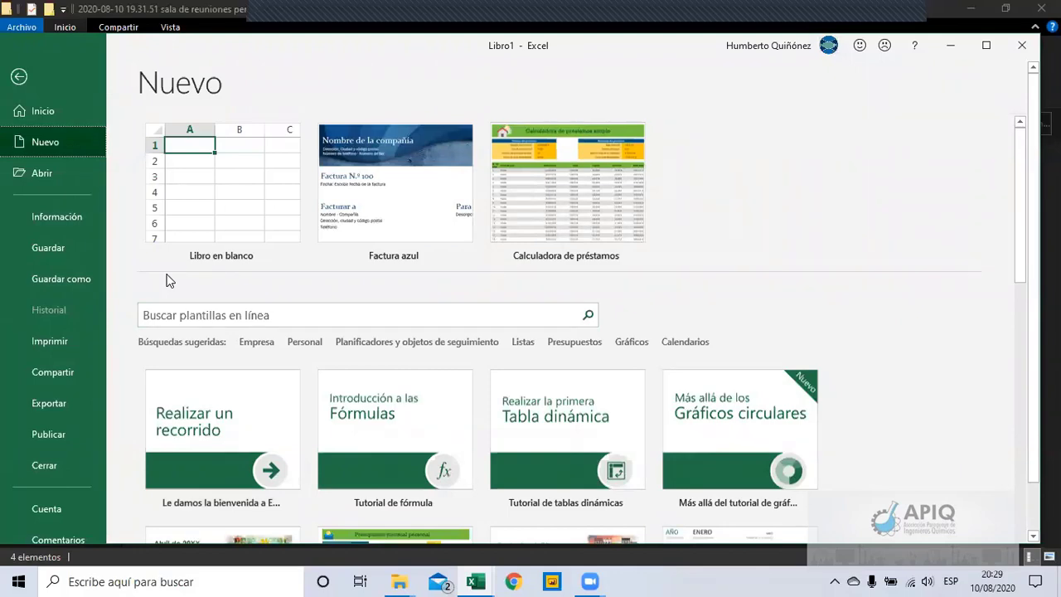
# Step: Browse the Abrir and Información backstage pages, ending on Guardar como
pyautogui.click(36, 177)
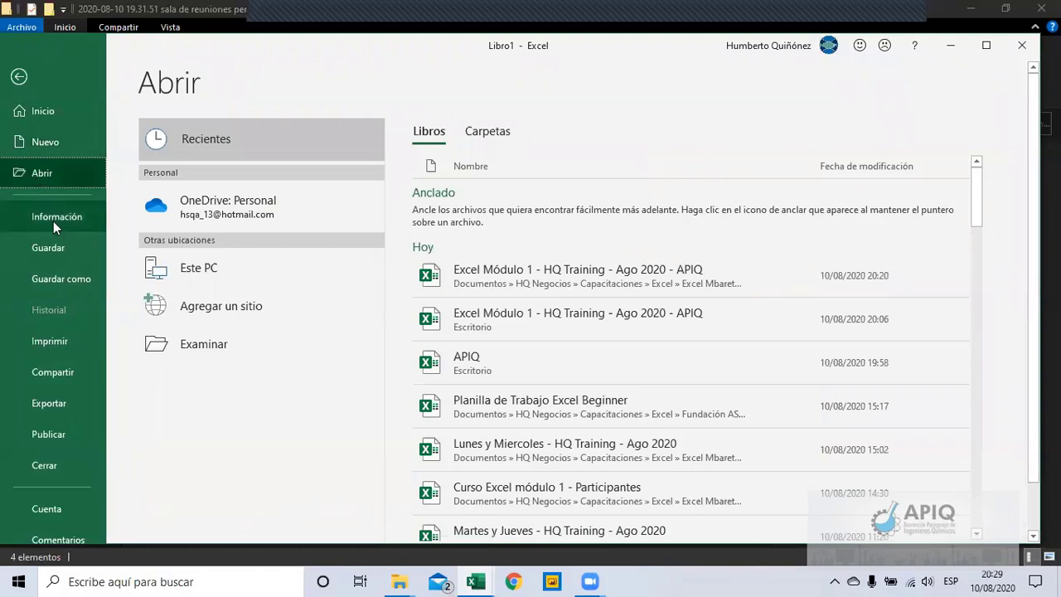
pyautogui.click(49, 214)
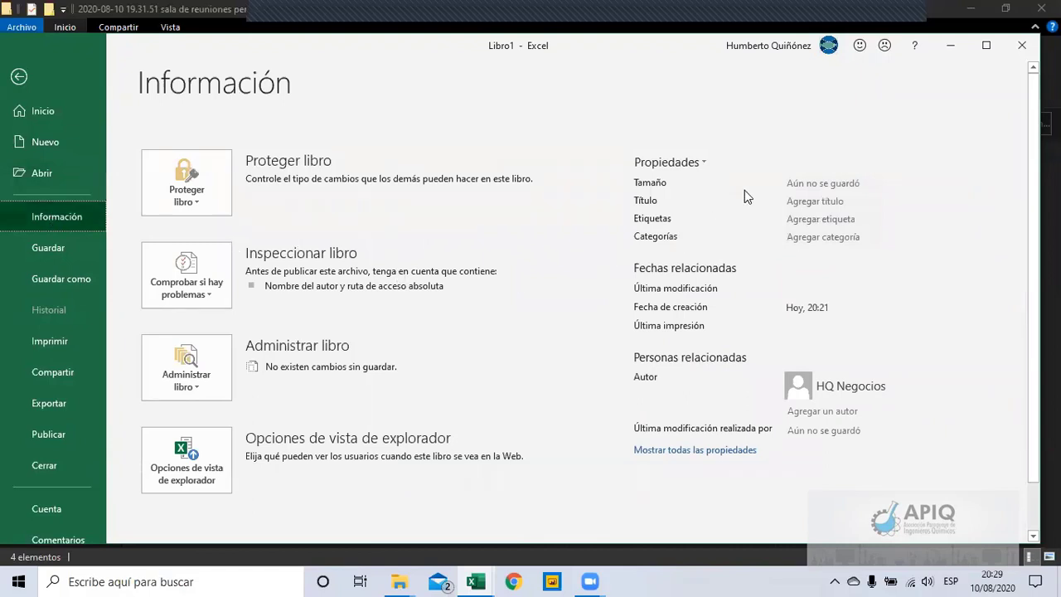
pyautogui.moveTo(807, 385)
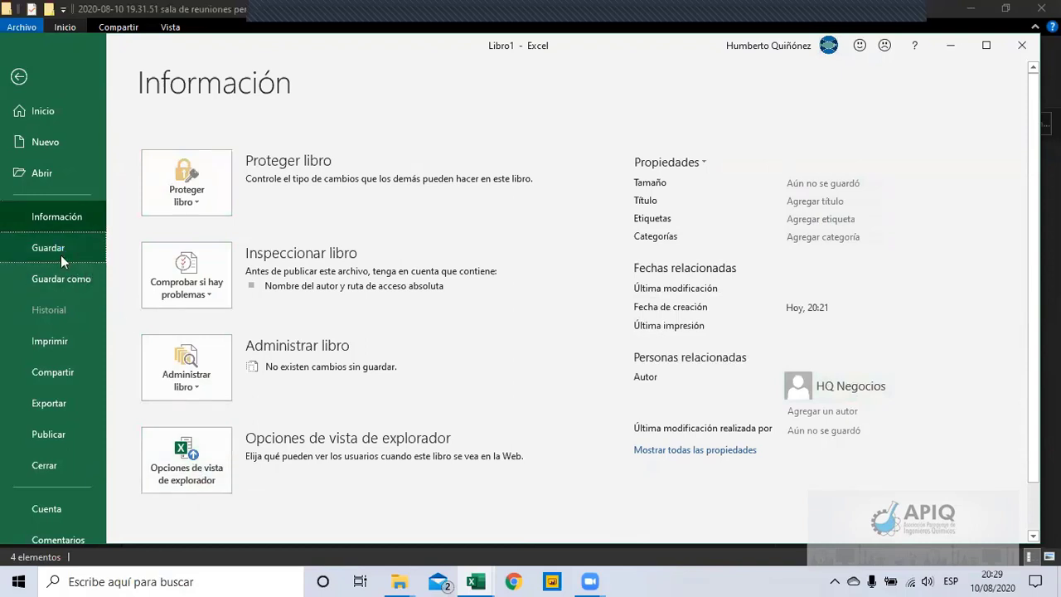
pyautogui.click(65, 279)
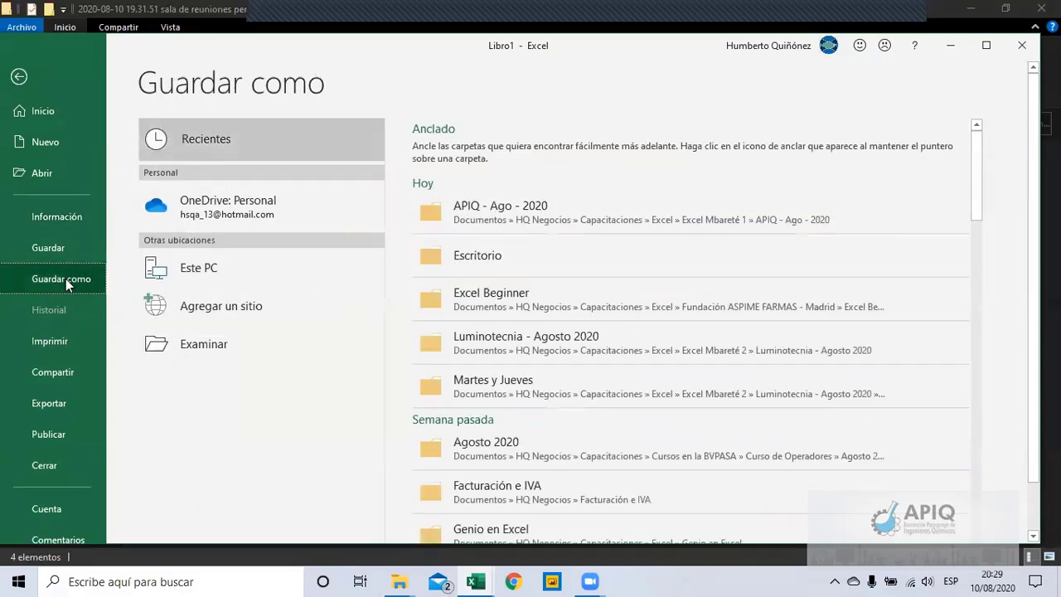
# Step: Step through the Imprimir and Compartir pages to the Exportar page
pyautogui.click(62, 344)
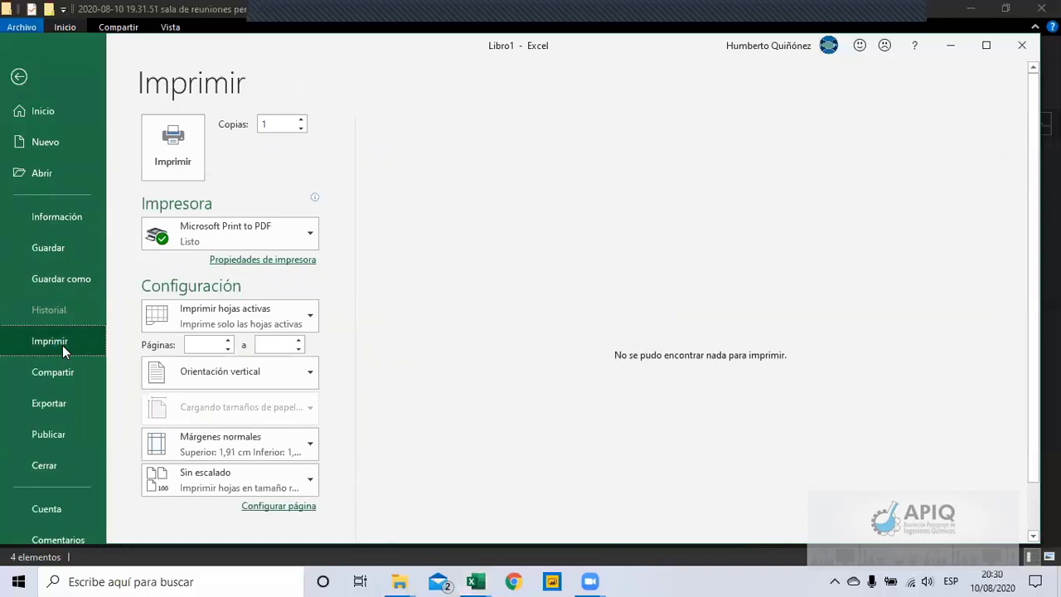
pyautogui.click(64, 375)
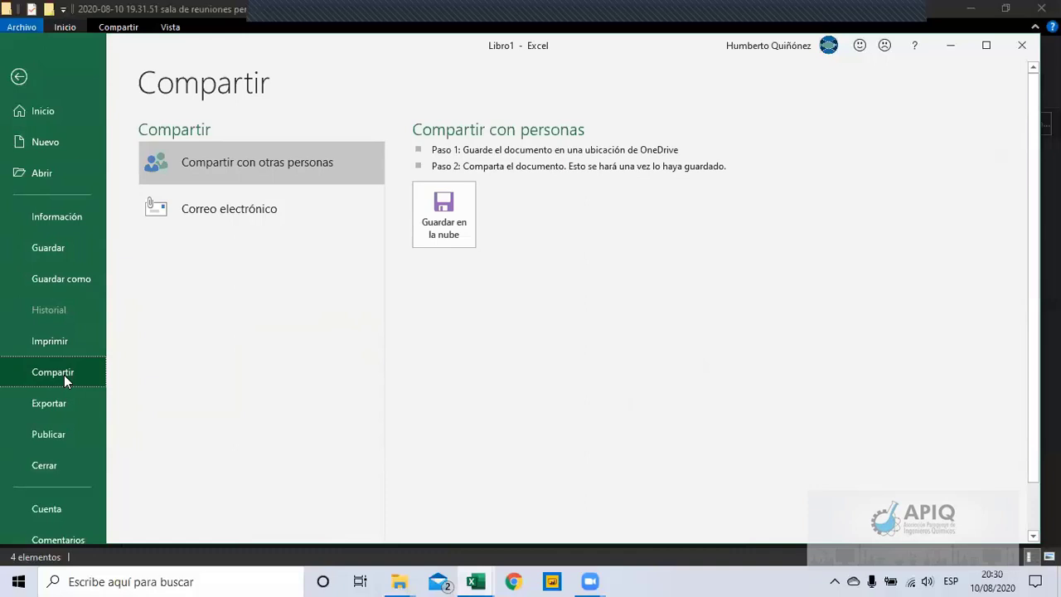
pyautogui.click(69, 409)
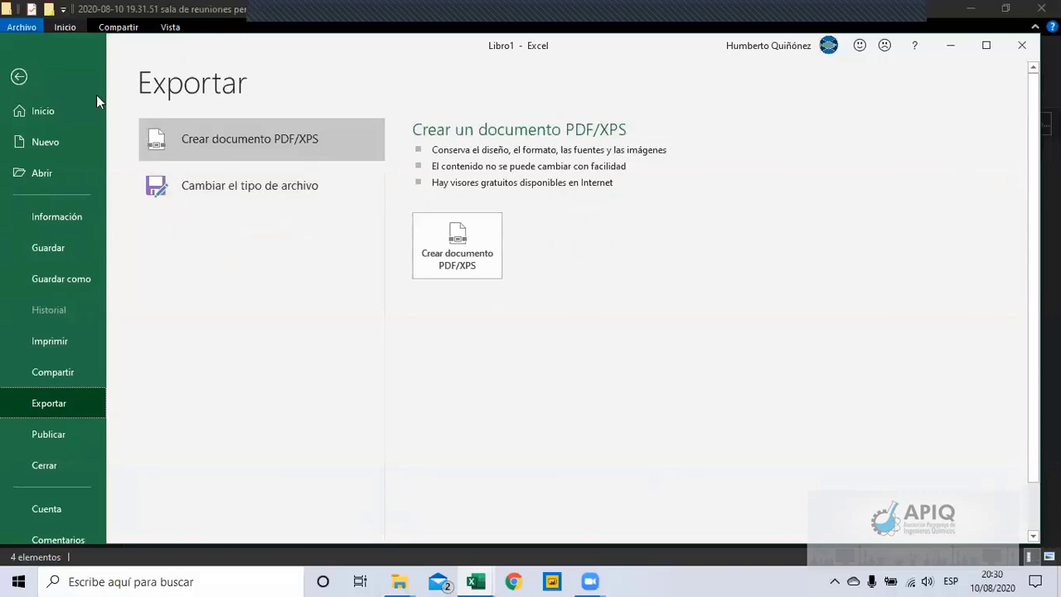
# Step: Leave the backstage to return to Libro1's empty Hoja1 sheet
pyautogui.click(18, 77)
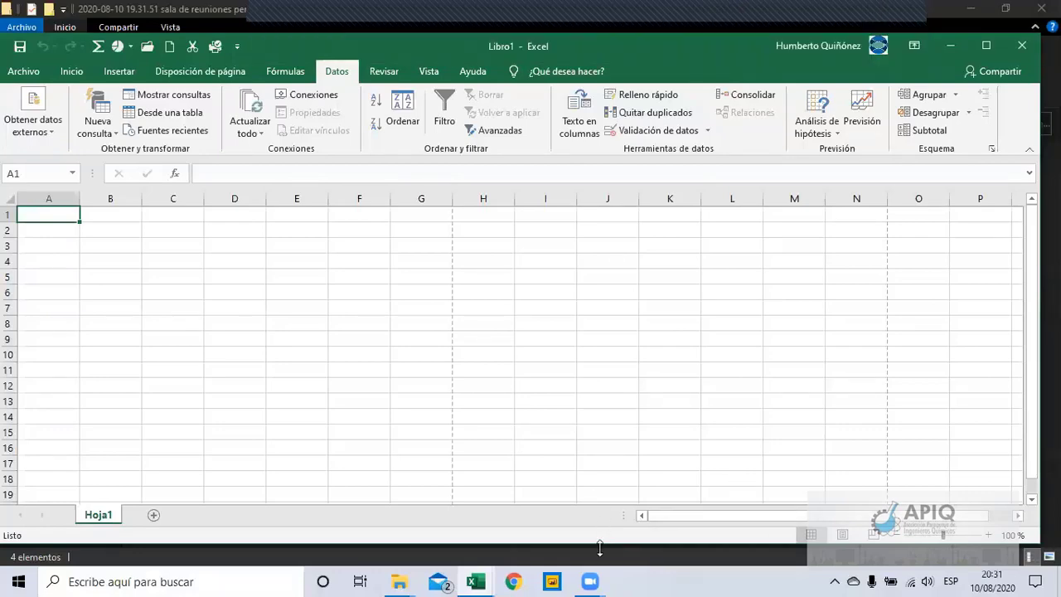
# Step: Show the Zoom and meeting-controls window previews from the taskbar Zoom icon
pyautogui.moveTo(595, 580)
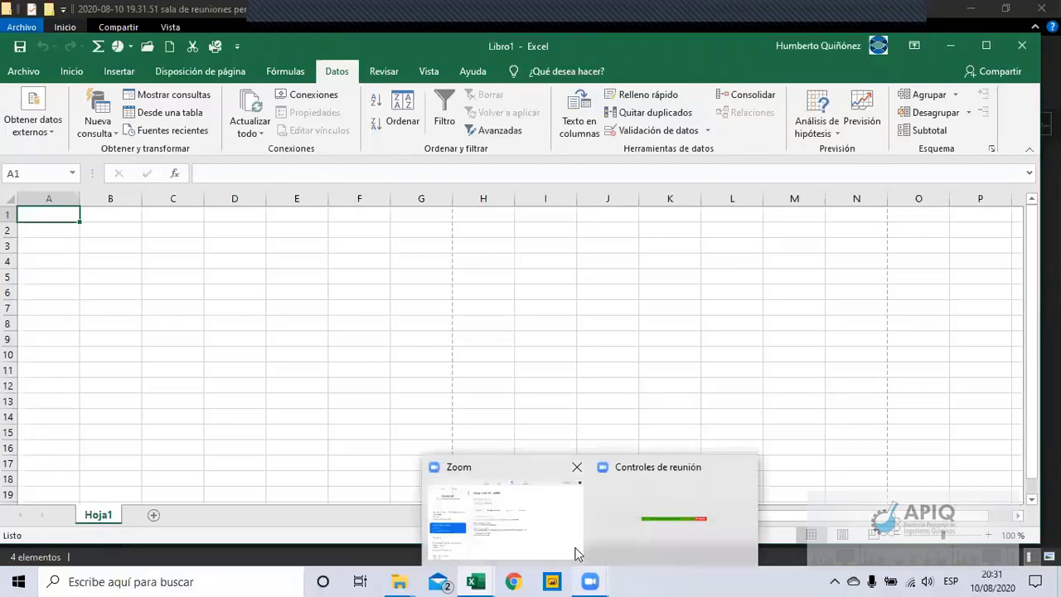